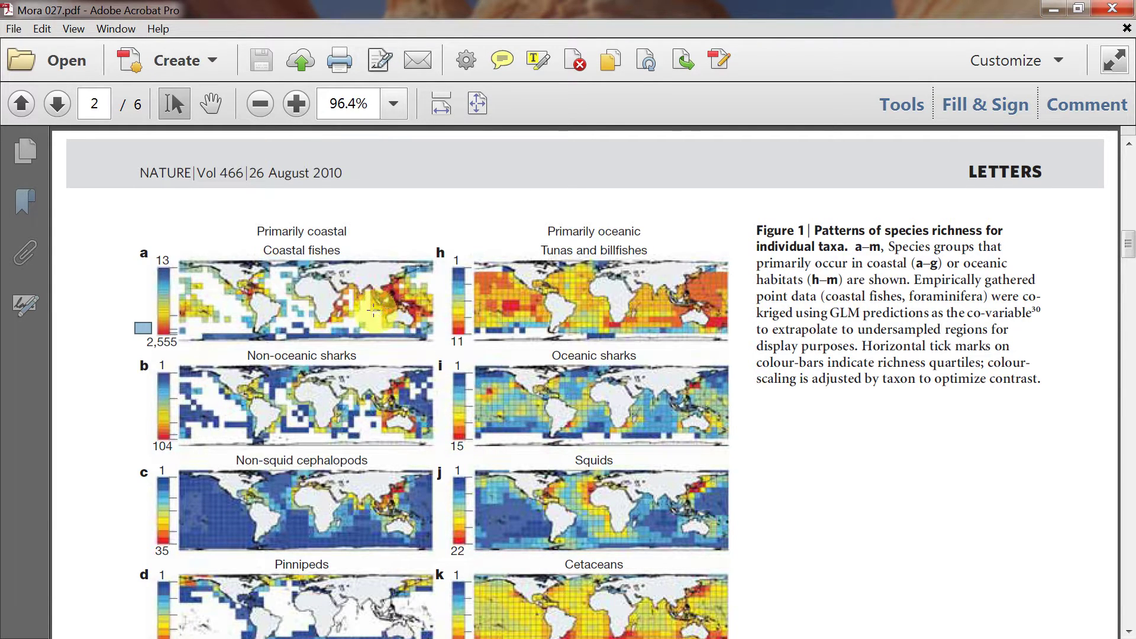
Review the Figure 1 richness maps in Mora 027.pdf and the title page, survey-site map and Fig. 2 plots in 1532.pdf
{"action": "left_click_drag", "start_coordinate": [374, 309], "coordinate": [409, 297]}
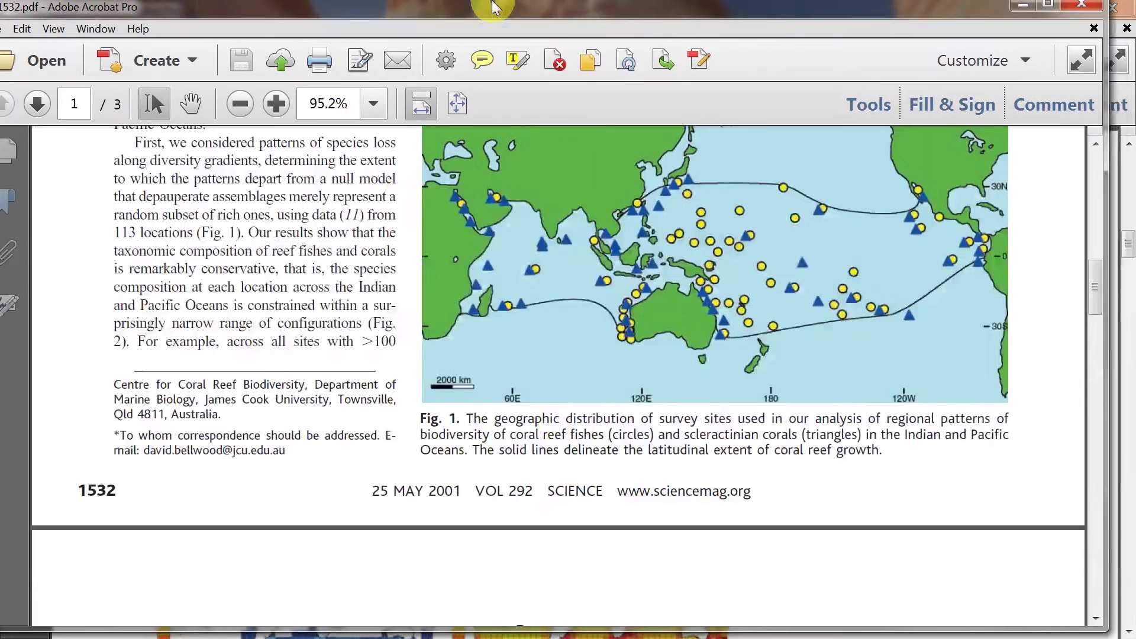
{"action": "left_click_drag", "start_coordinate": [1129, 303], "coordinate": [1127, 178]}
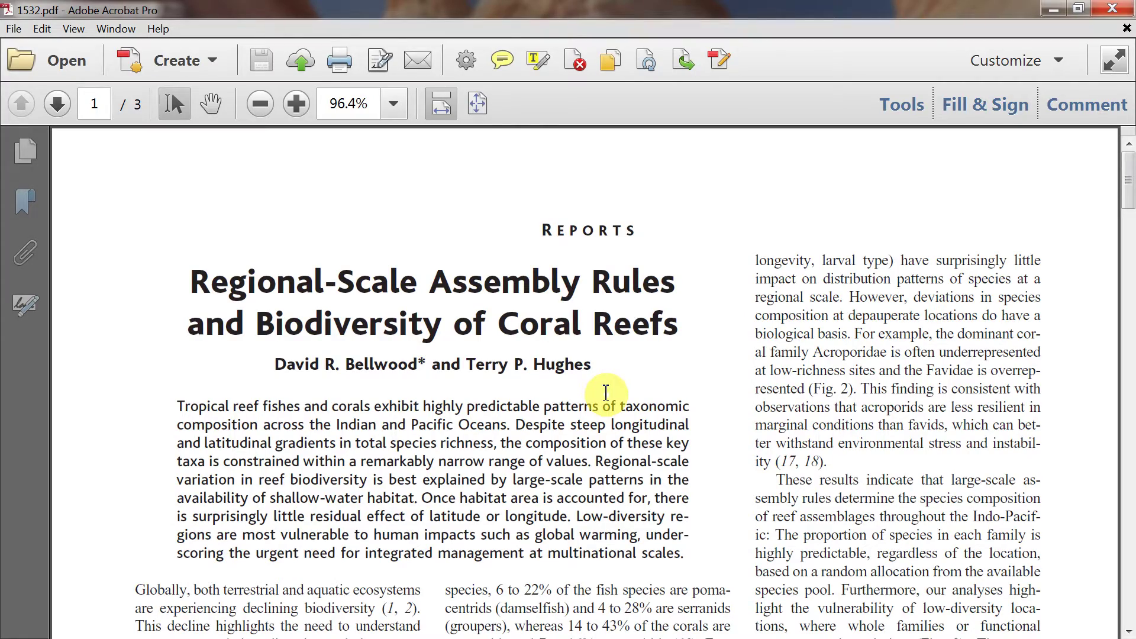
{"action": "left_click_drag", "start_coordinate": [1126, 191], "coordinate": [1127, 273]}
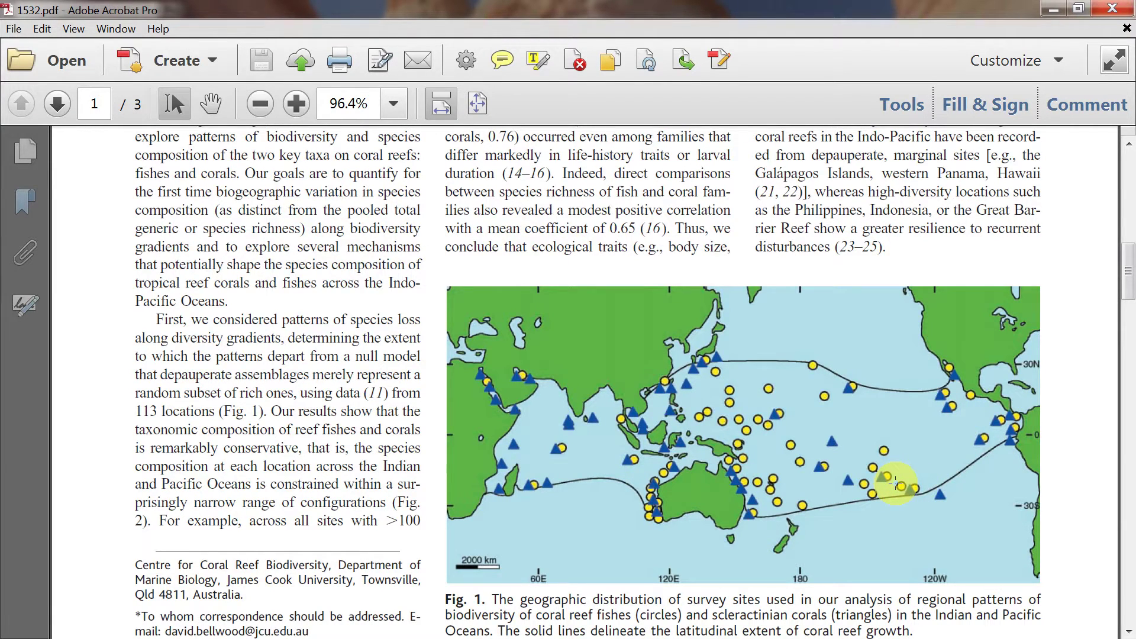
{"action": "left_click_drag", "start_coordinate": [1130, 277], "coordinate": [1130, 381]}
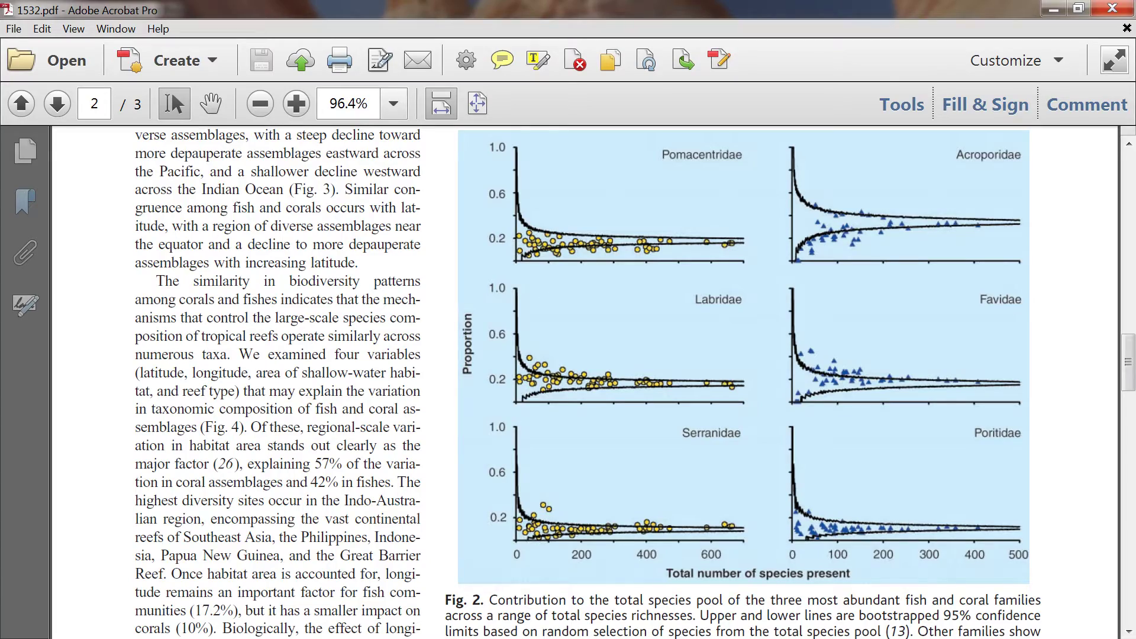
{"action": "left_click_drag", "start_coordinate": [1124, 388], "coordinate": [1122, 300]}
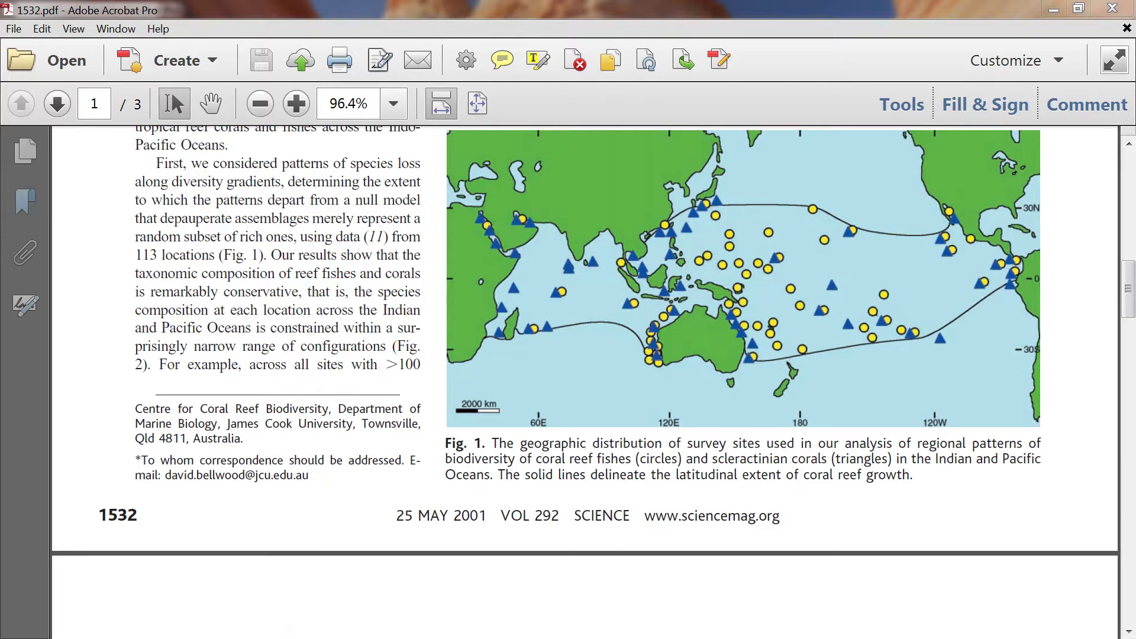
Switch to Fernando.pptx in PowerPoint and present the IndoPacific database slide, revealing its paper excerpts one by one
{"action": "key", "text": "alt+Tab"}
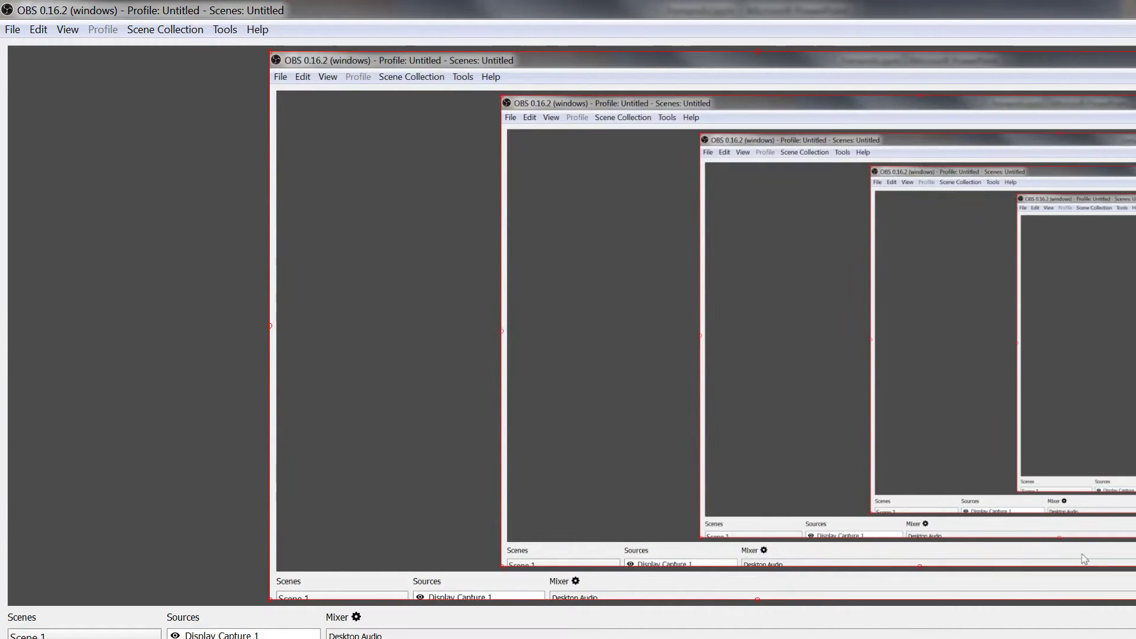
{"action": "key", "text": "alt+Tab"}
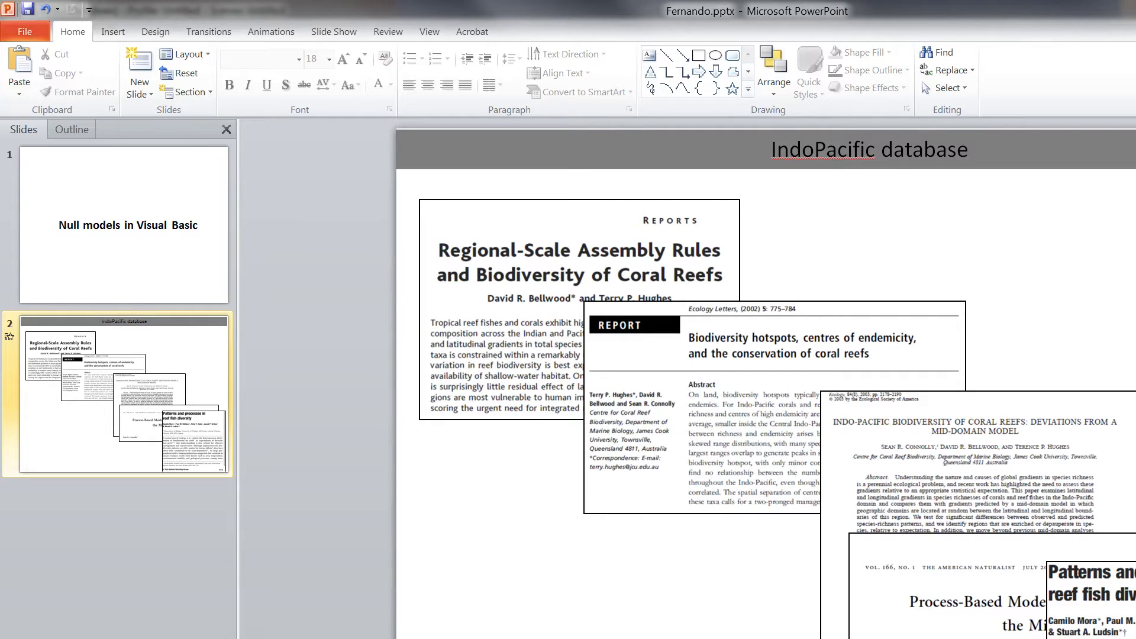
{"action": "key", "text": "shift+F5"}
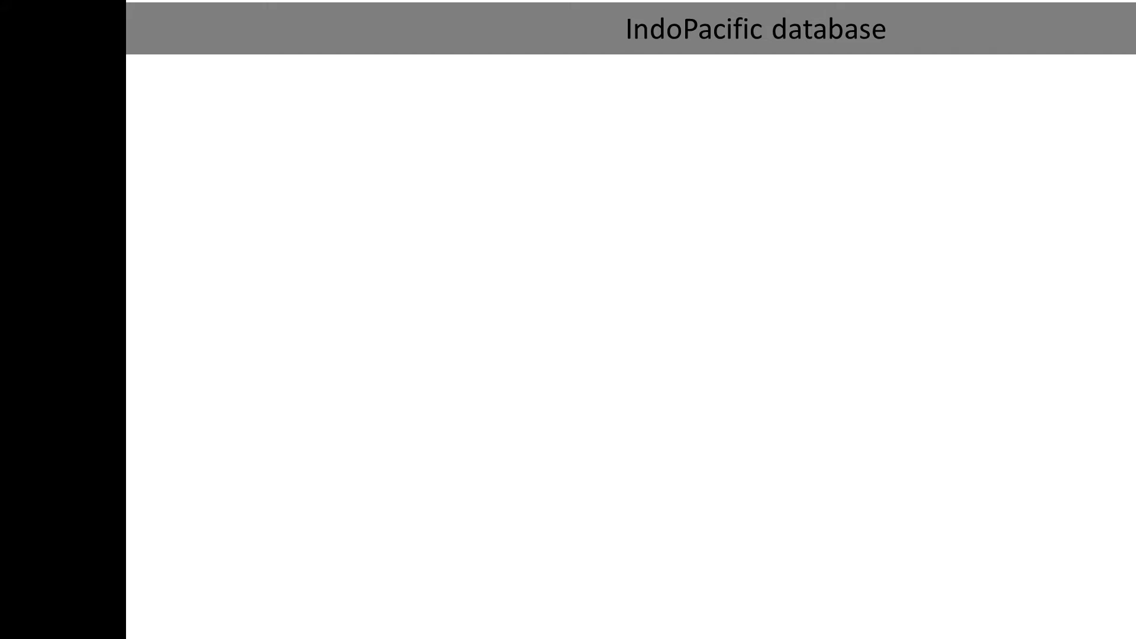
{"action": "key", "text": "Right"}
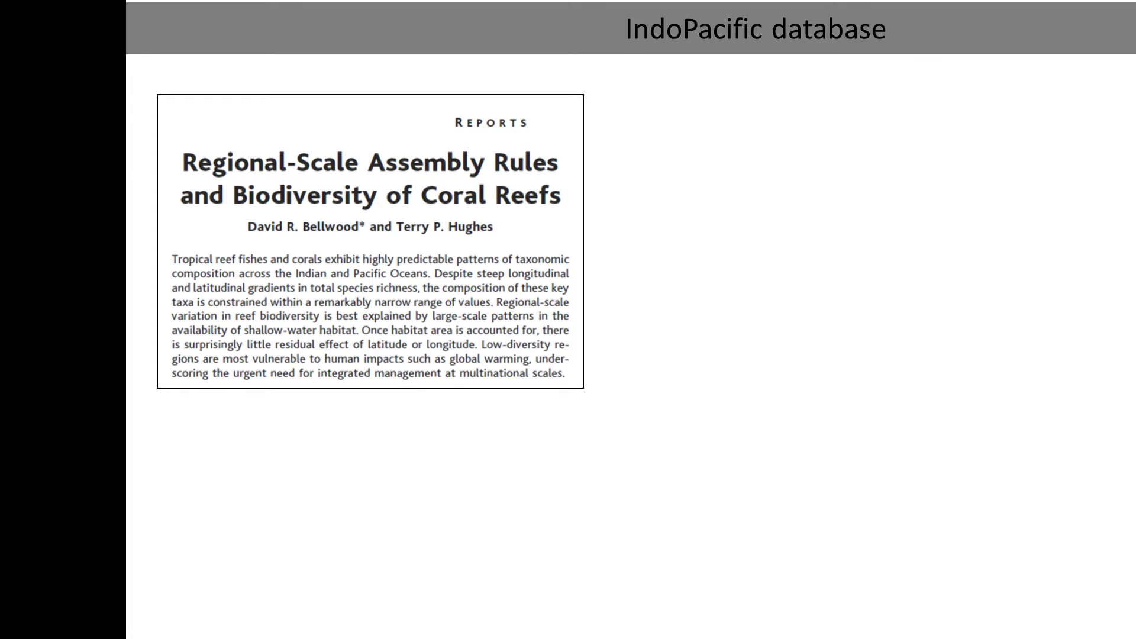
{"action": "key", "text": "Right"}
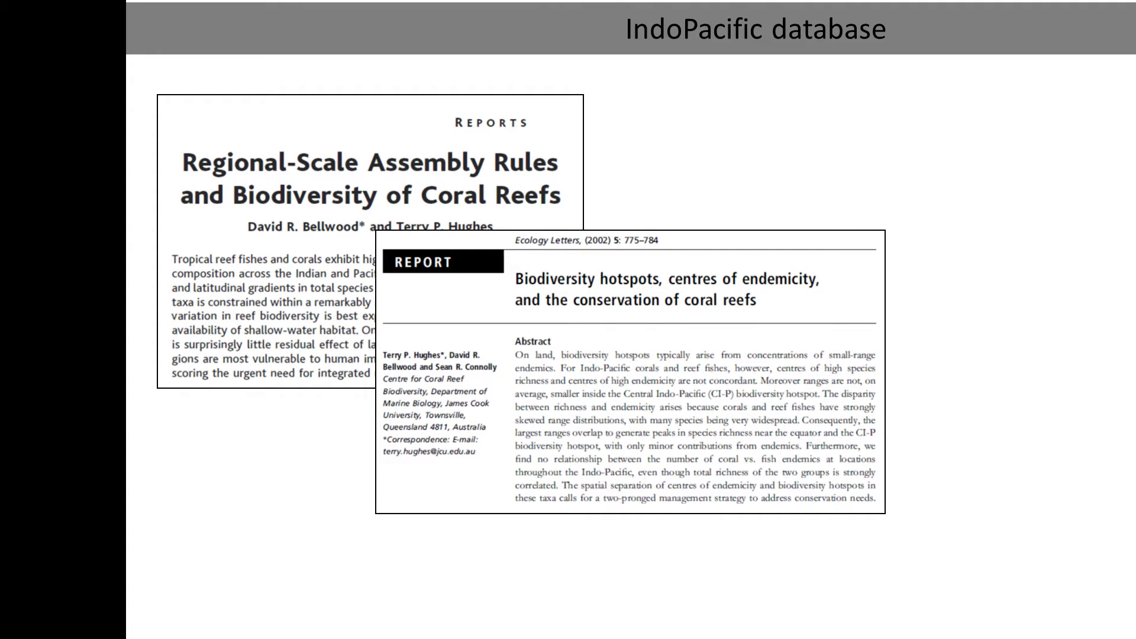
{"action": "key", "text": "Right"}
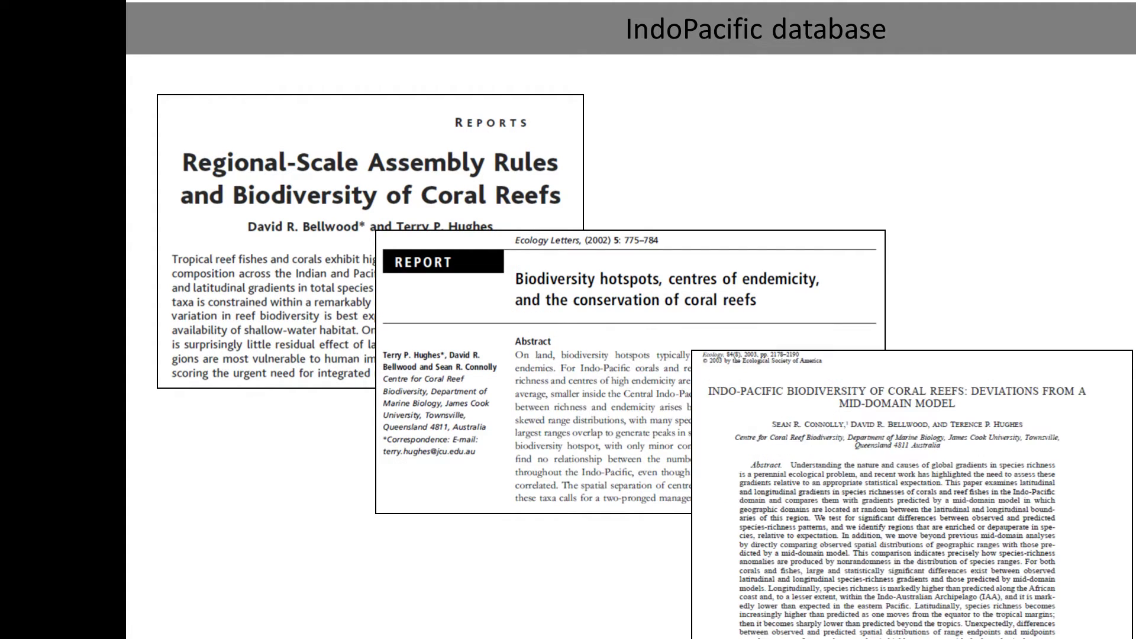
{"action": "key", "text": "Right"}
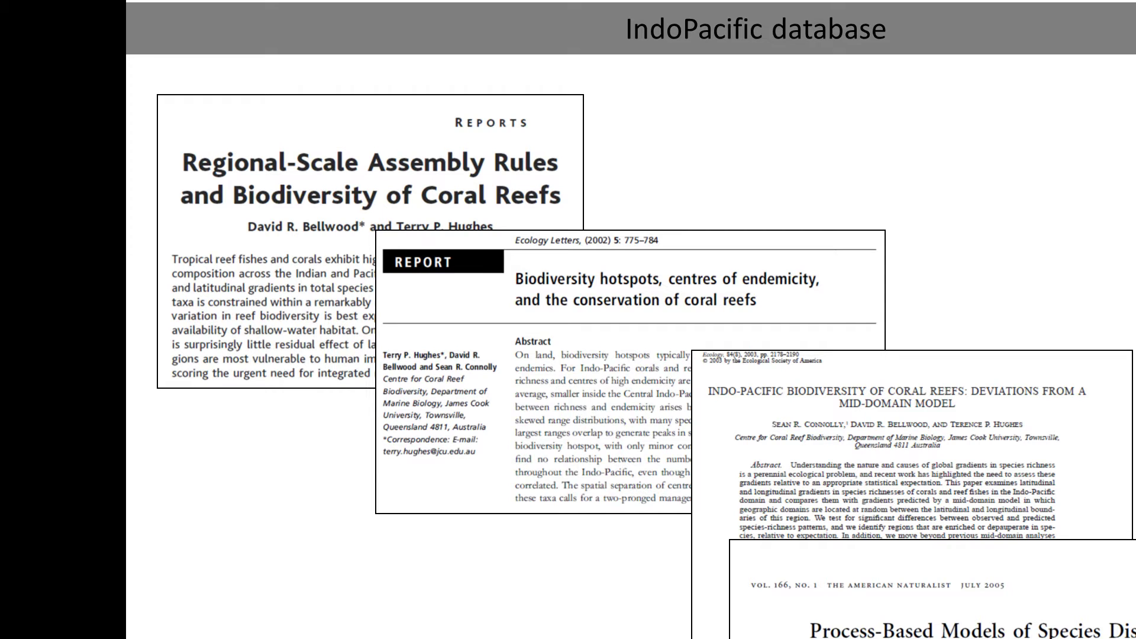
{"action": "key", "text": "Right"}
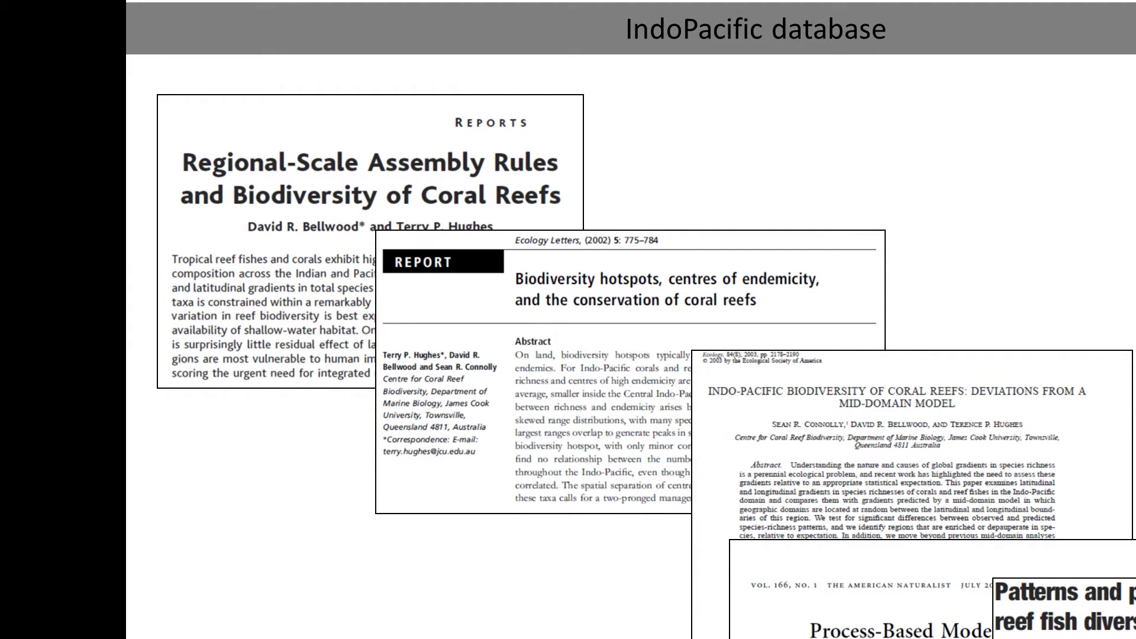
Switch to Mora et al Nature 2003.xlsm in Excel and look across the location columns from Red Sea to Korea
{"action": "key", "text": "alt+Tab"}
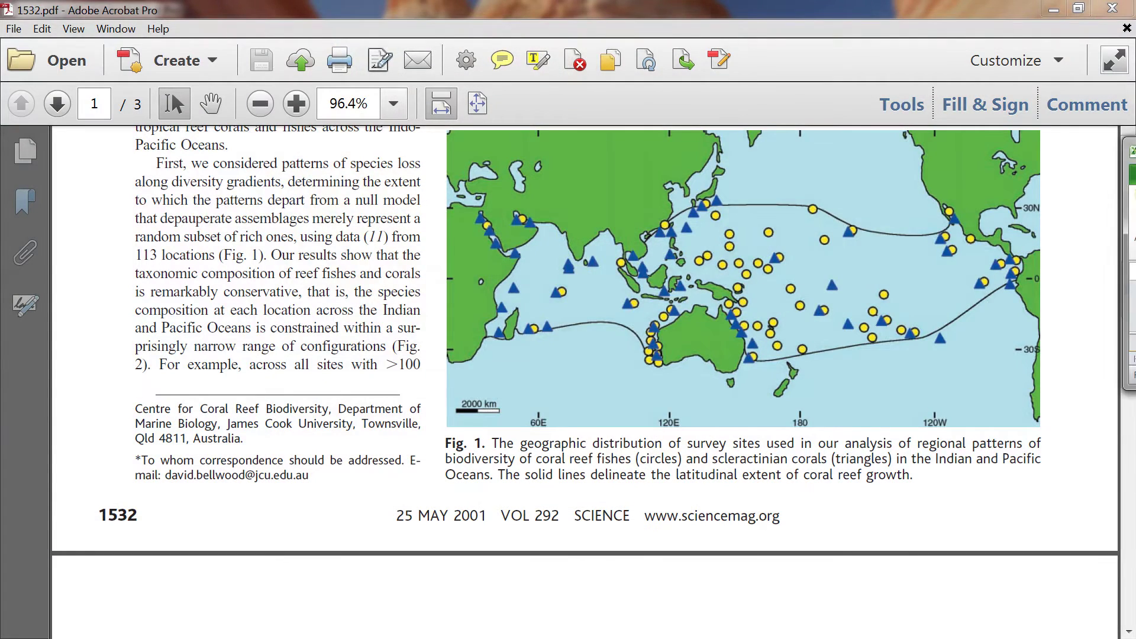
{"action": "left_click_drag", "start_coordinate": [1135, 11], "coordinate": [639, 9]}
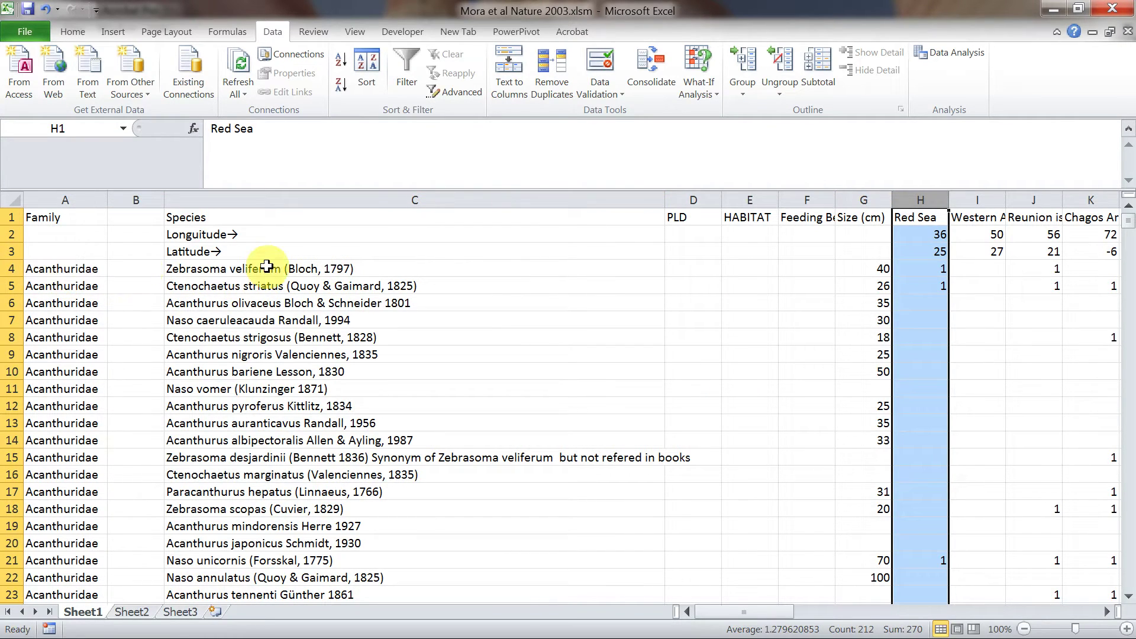
{"action": "left_click_drag", "start_coordinate": [739, 613], "coordinate": [769, 617]}
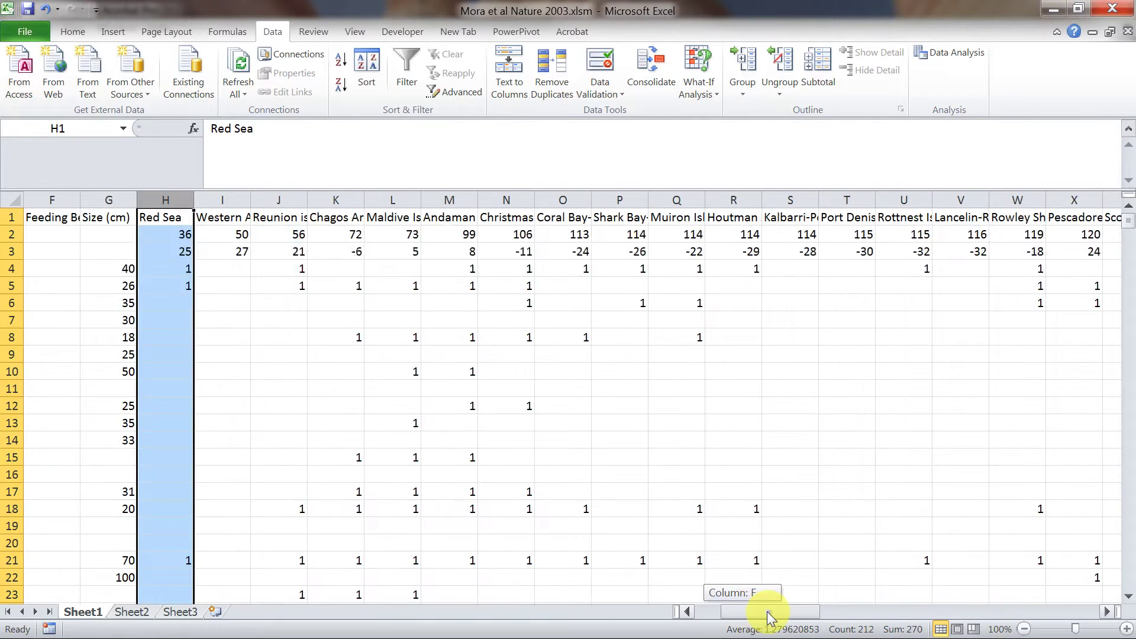
{"action": "left_click", "coordinate": [225, 217]}
{"action": "left_click_drag", "start_coordinate": [769, 613], "coordinate": [1118, 631]}
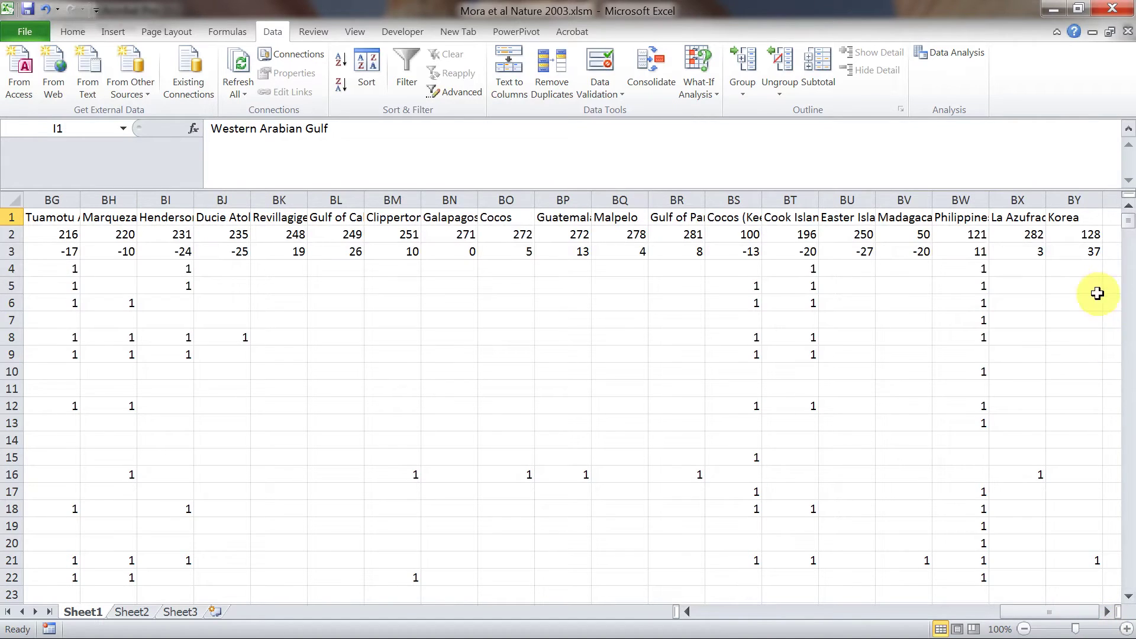
{"action": "left_click_drag", "start_coordinate": [1053, 611], "coordinate": [698, 606]}
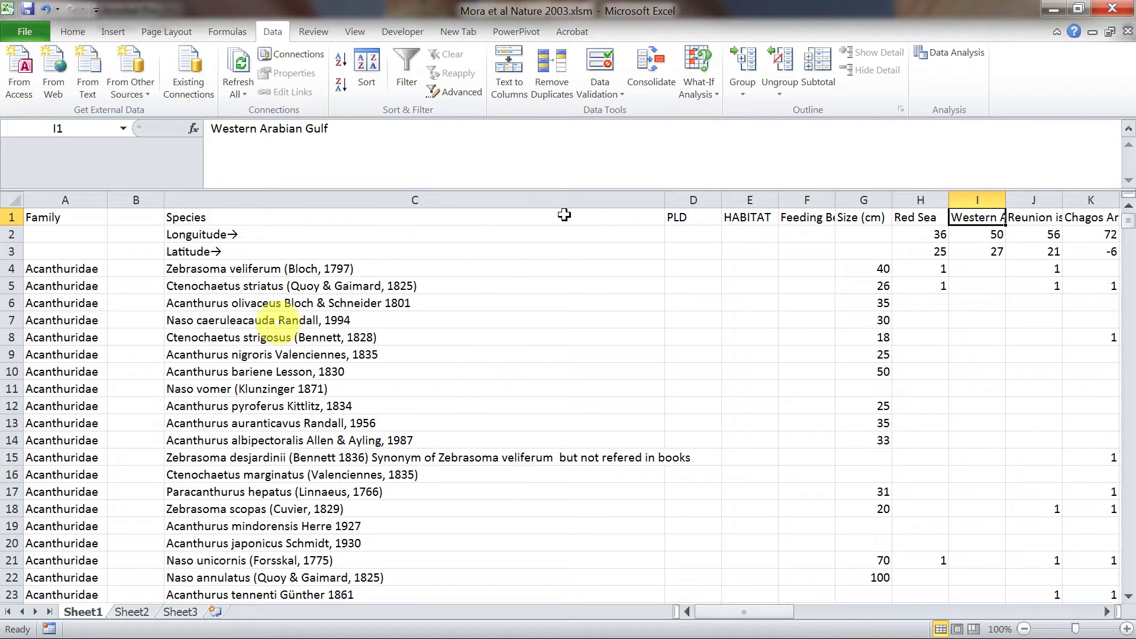
Make header row 1 taller and narrow all location columns from Red Sea (H) to Korea (BY)
{"action": "left_click", "coordinate": [13, 218]}
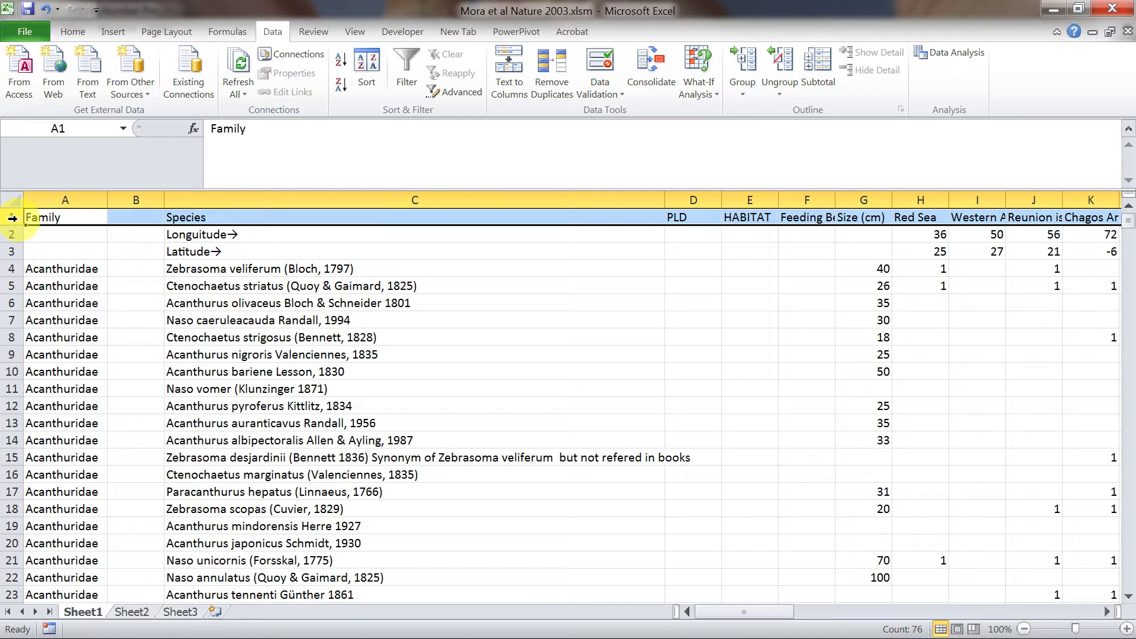
{"action": "left_click_drag", "start_coordinate": [20, 224], "coordinate": [11, 301]}
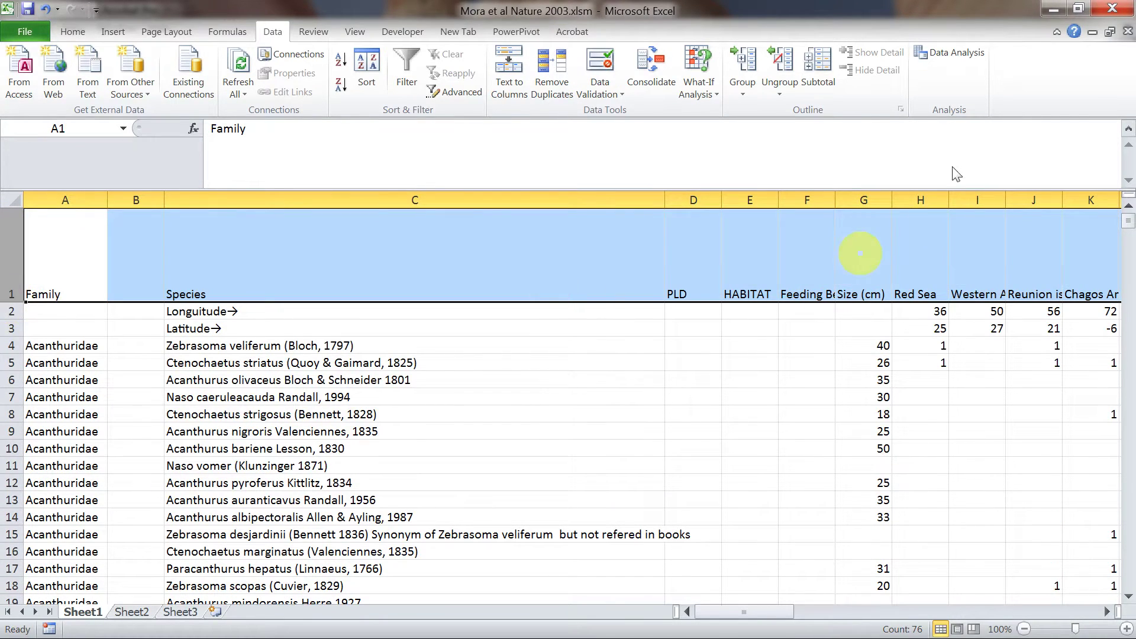
{"action": "left_click", "coordinate": [926, 199]}
{"action": "left_click_drag", "start_coordinate": [924, 188], "coordinate": [900, 200]}
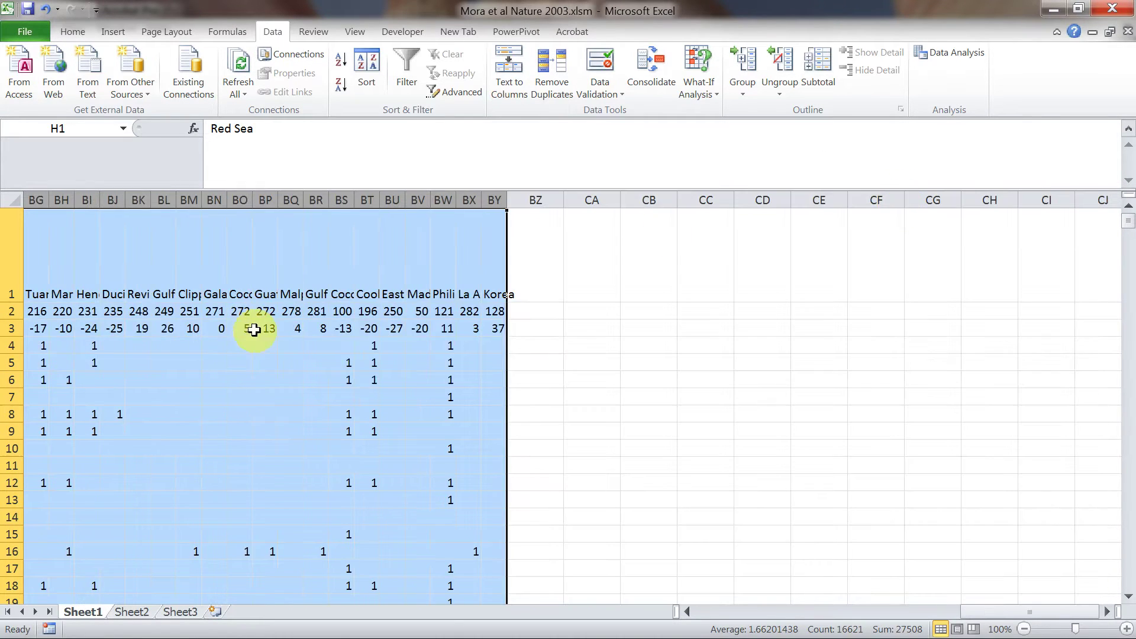
Rotate the location names in row 1, from Red Sea to Korea, to a 90-degree text orientation
{"action": "left_click_drag", "start_coordinate": [1070, 612], "coordinate": [688, 603]}
{"action": "left_click", "coordinate": [905, 287]}
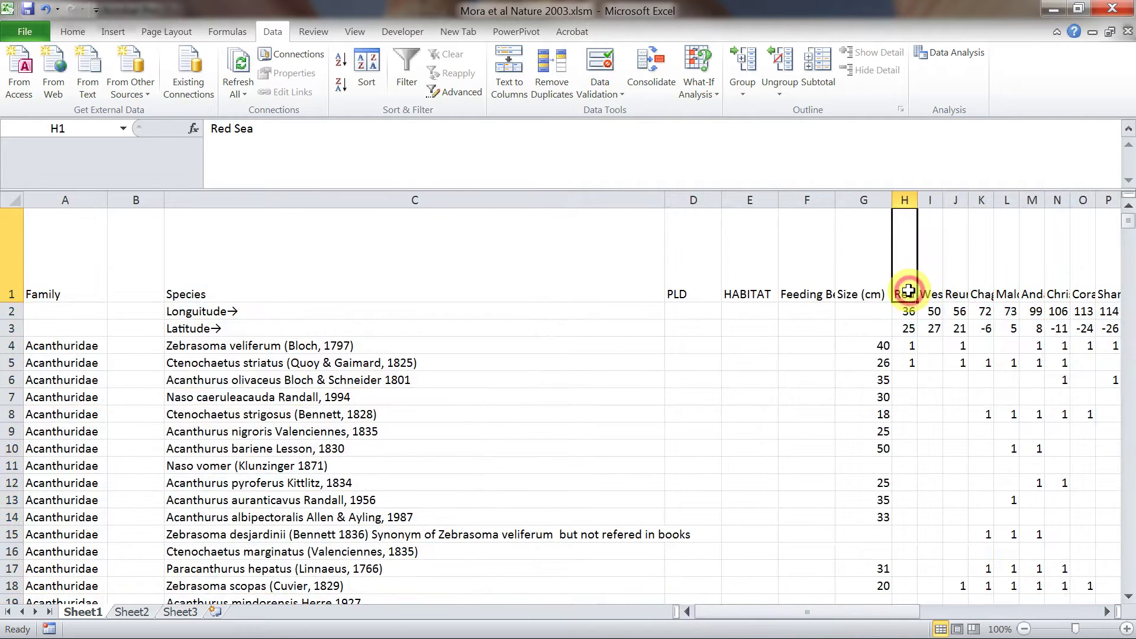
{"action": "key", "text": "ctrl+shift+Right"}
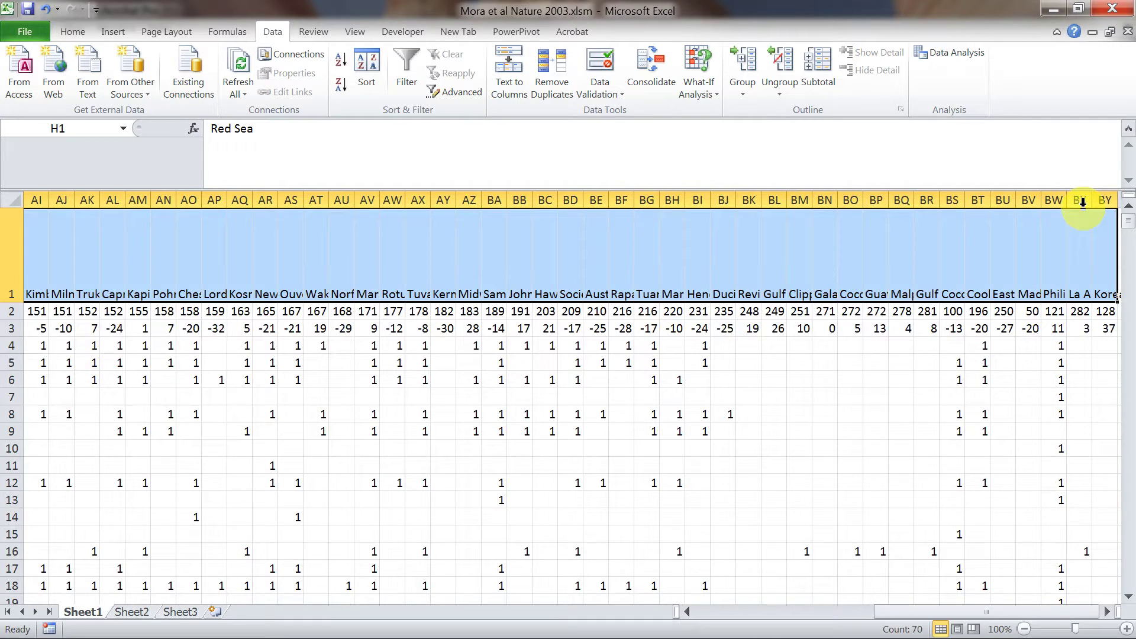
{"action": "right_click", "coordinate": [805, 248]}
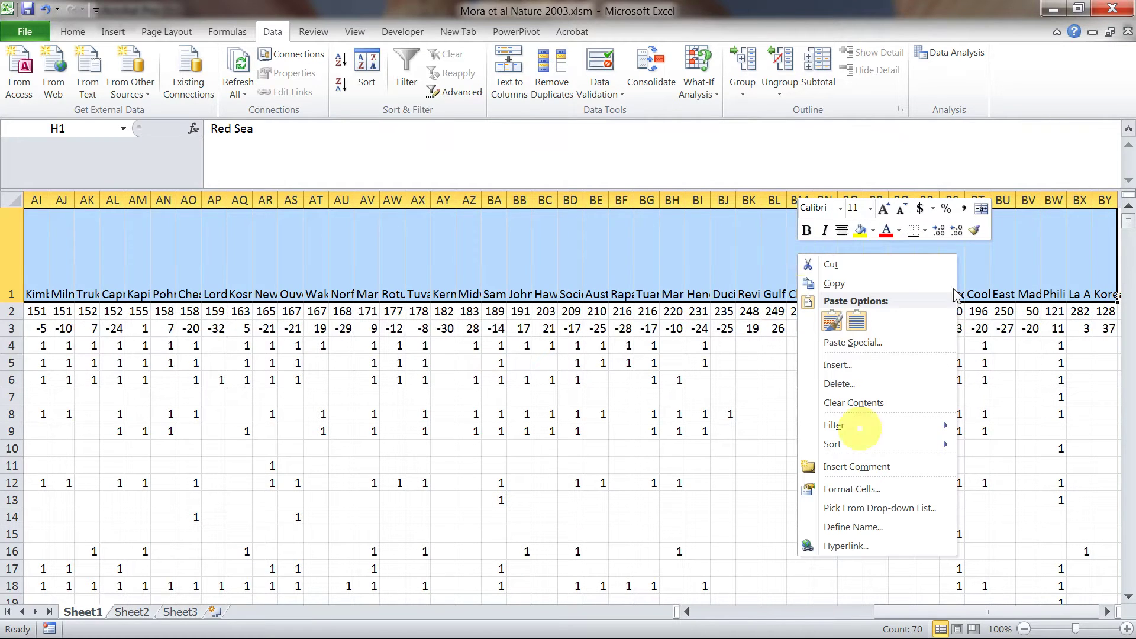
{"action": "left_click", "coordinate": [883, 489]}
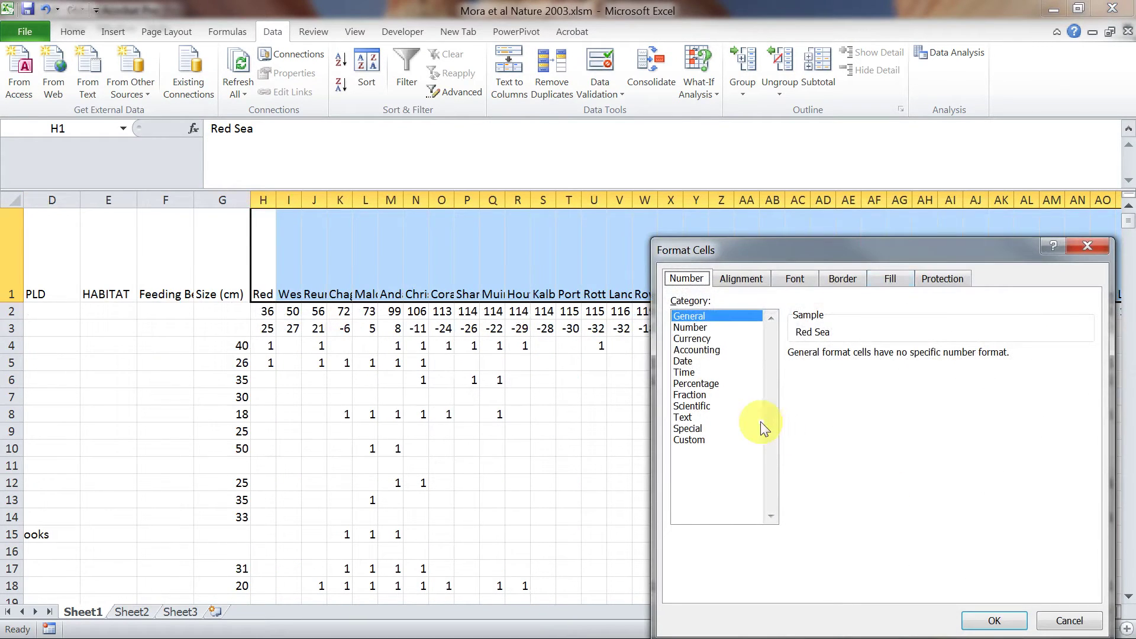
{"action": "left_click", "coordinate": [751, 278]}
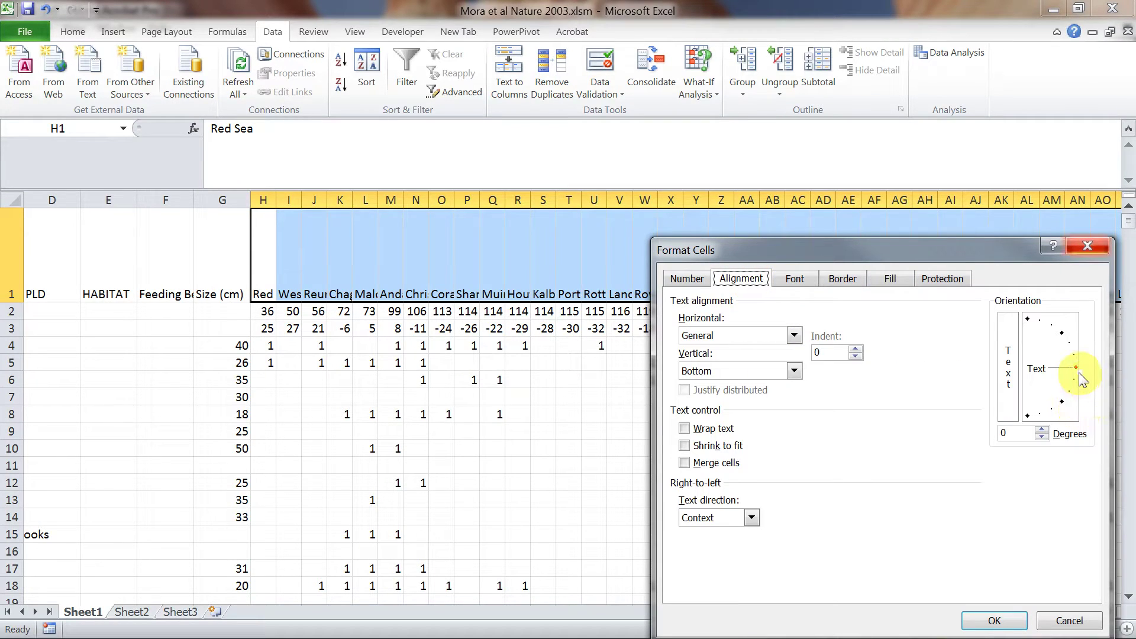
{"action": "left_click_drag", "start_coordinate": [1077, 373], "coordinate": [1024, 309]}
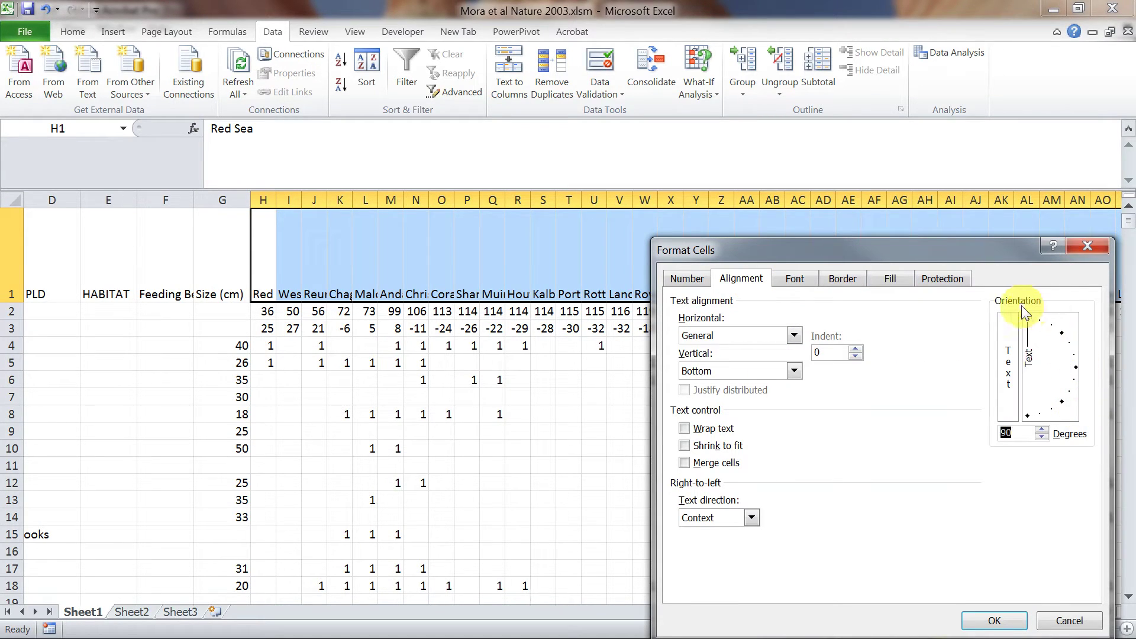
{"action": "left_click", "coordinate": [996, 619]}
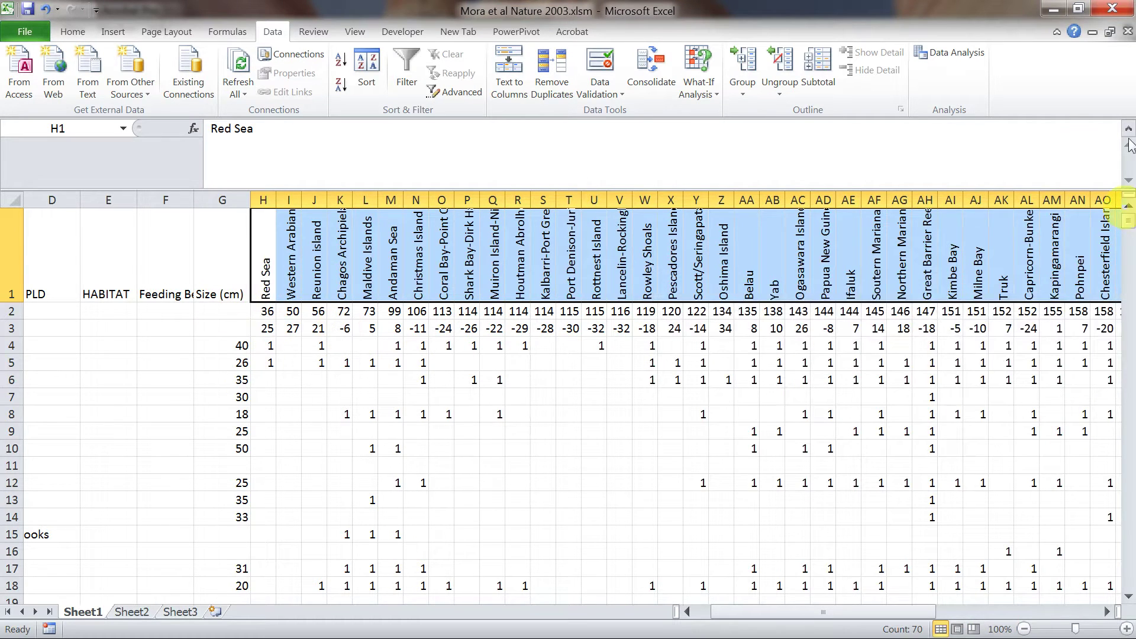
Increase the height of row 1 further to fit the rotated location names and narrow the Species column
{"action": "left_click_drag", "start_coordinate": [15, 302], "coordinate": [20, 349]}
{"action": "left_click_drag", "start_coordinate": [812, 621], "coordinate": [764, 622]}
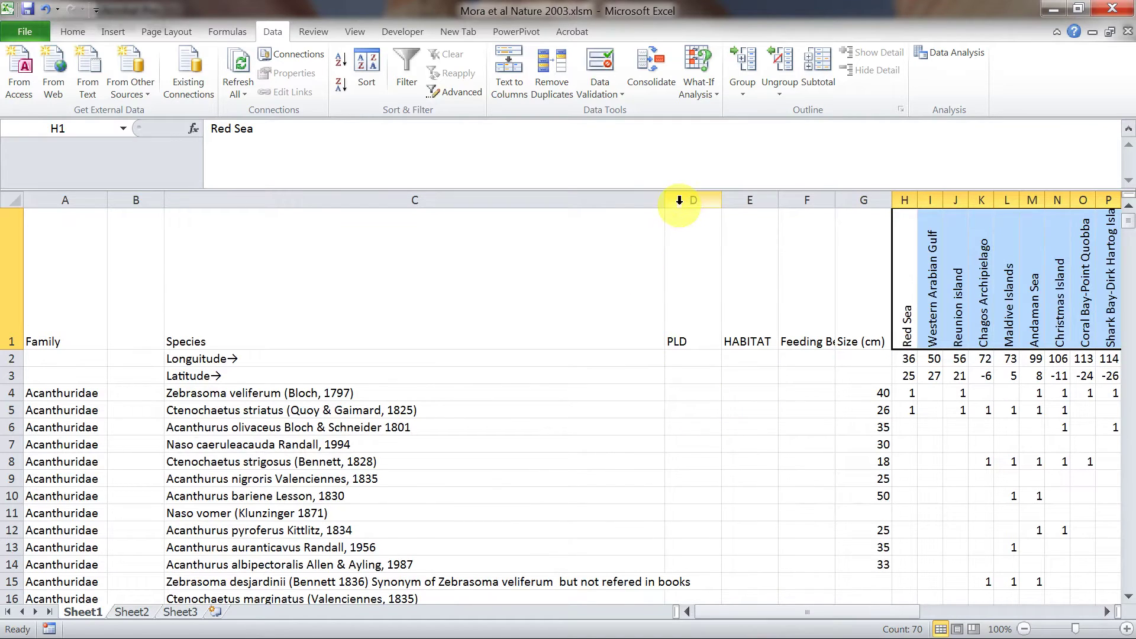
{"action": "left_click_drag", "start_coordinate": [666, 200], "coordinate": [552, 208]}
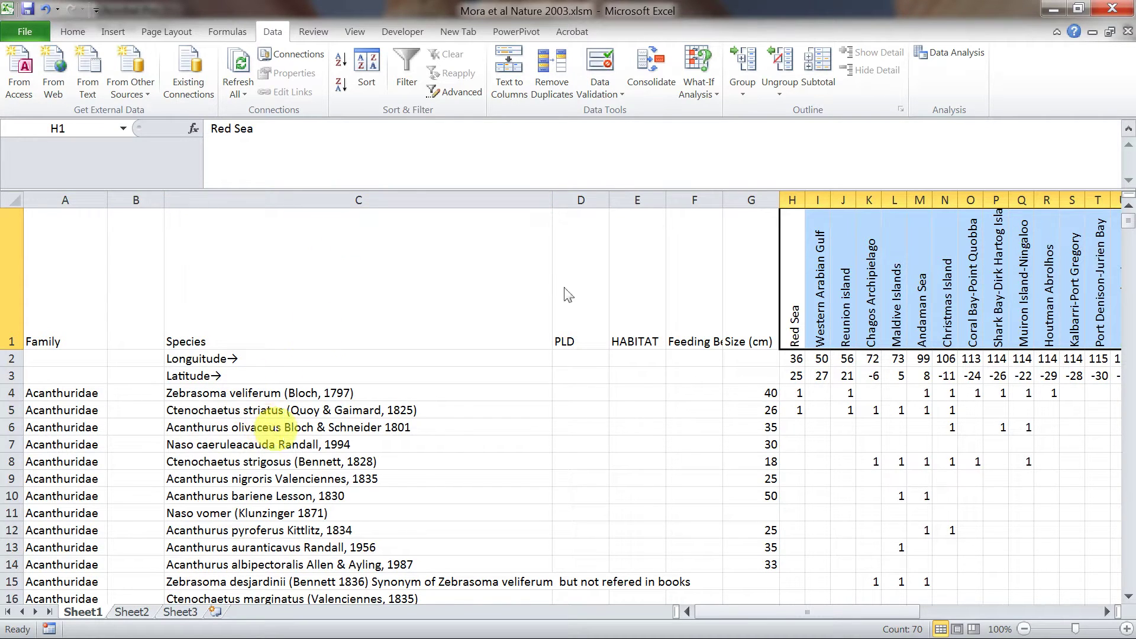
Examine the header row and the presence and blank entries for Zebrasoma veliferum across the locations
{"action": "left_click", "coordinate": [8, 334]}
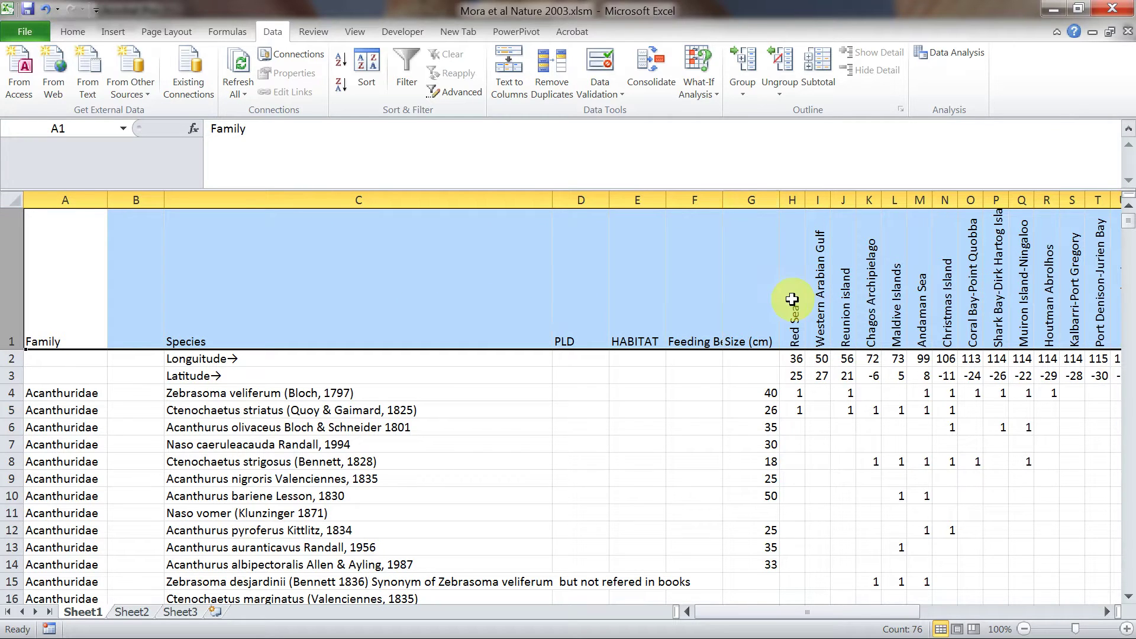
{"action": "left_click", "coordinate": [797, 393]}
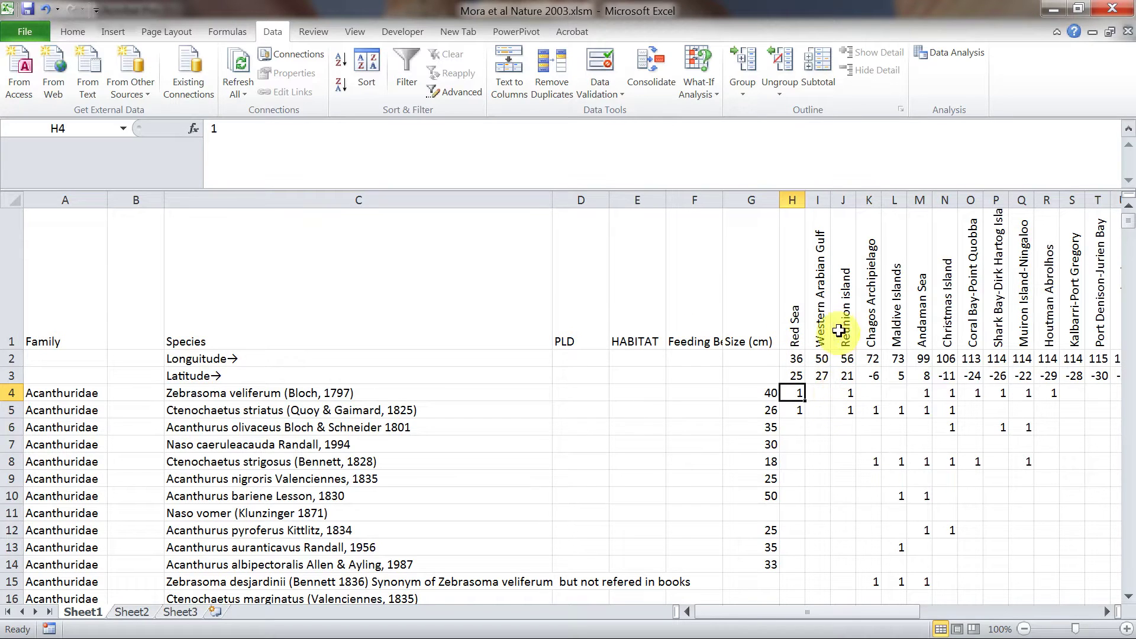
{"action": "left_click_drag", "start_coordinate": [883, 612], "coordinate": [905, 612]}
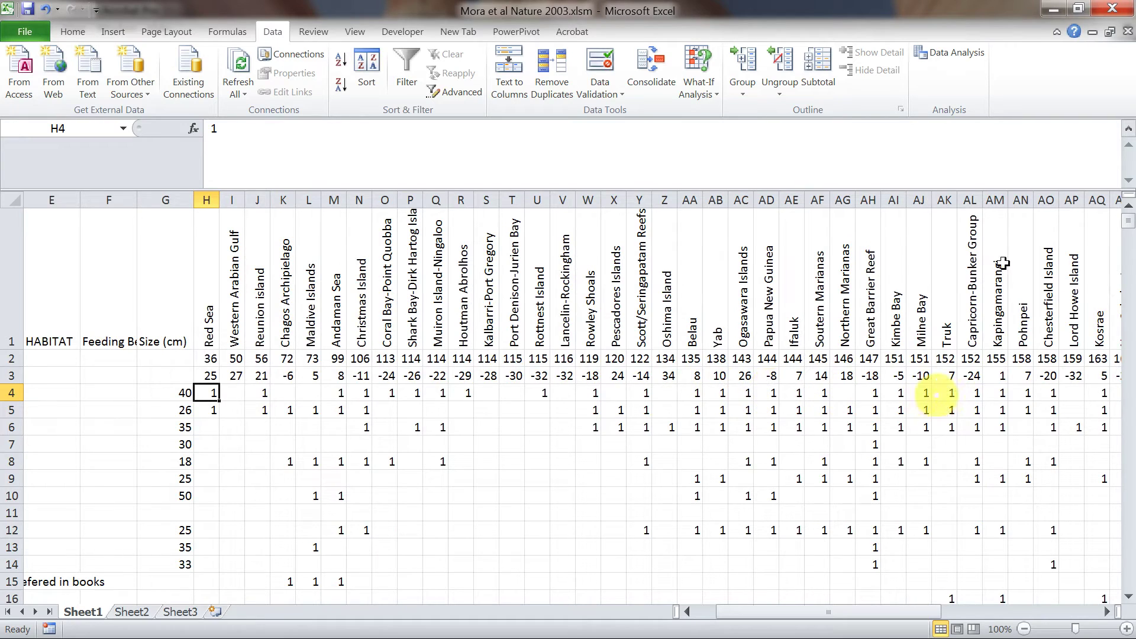
{"action": "mouse_move", "coordinate": [490, 391]}
{"action": "left_mouse_down"}
{"action": "mouse_move", "coordinate": [716, 284]}
{"action": "mouse_move", "coordinate": [511, 393]}
{"action": "left_mouse_up"}
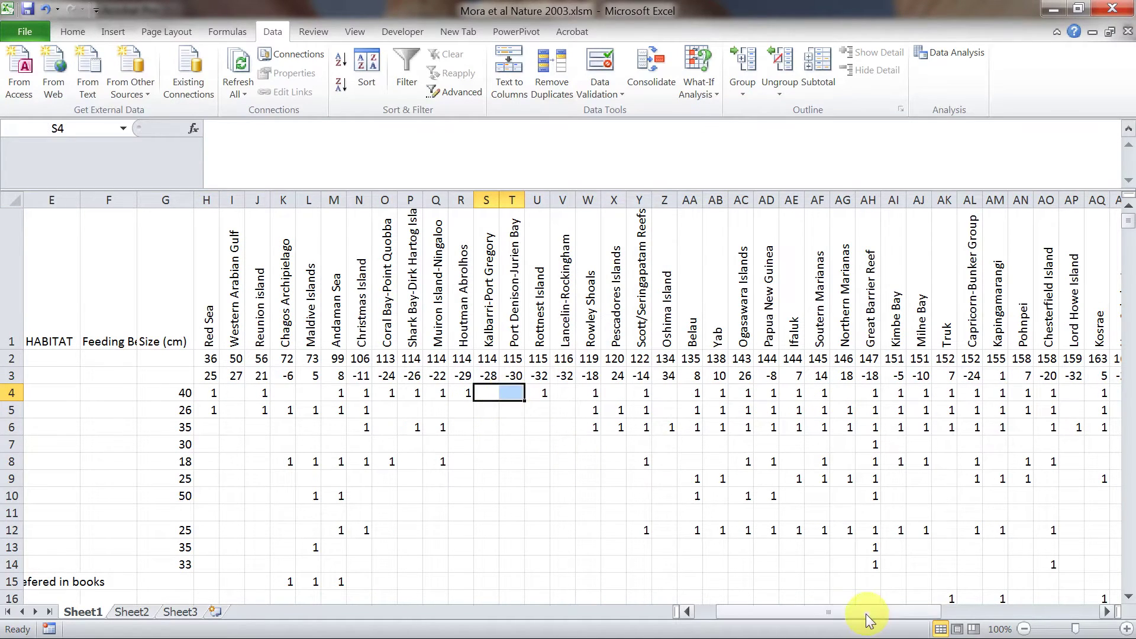
{"action": "left_click_drag", "start_coordinate": [864, 613], "coordinate": [830, 613]}
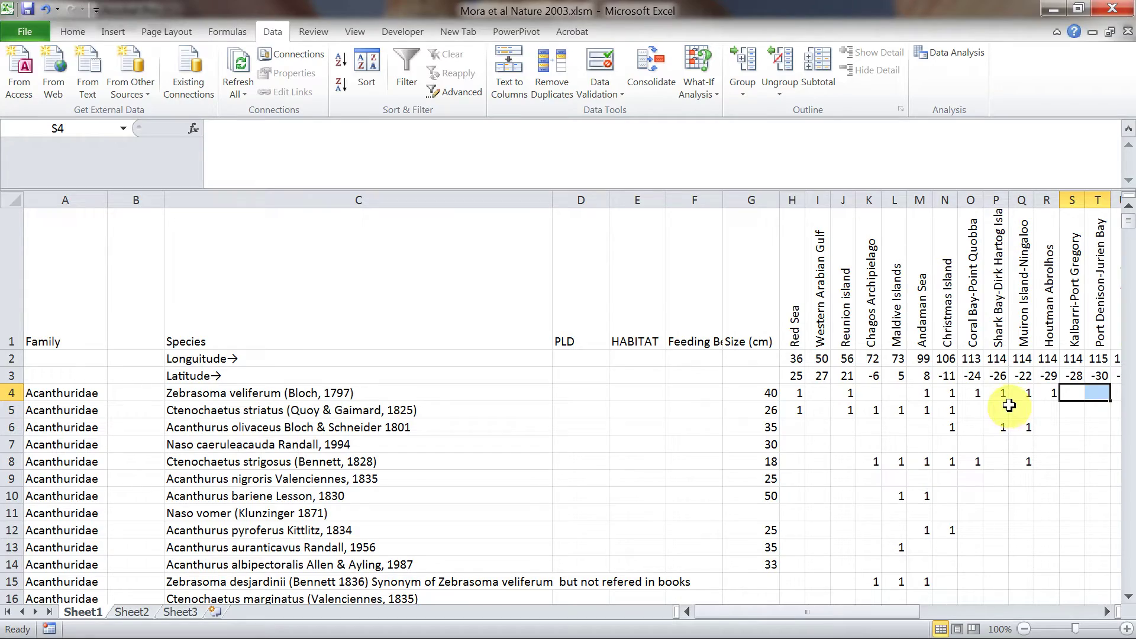
Freeze the top row so the header names stay in view while scrolling through the species
{"action": "mouse_move", "coordinate": [1128, 219]}
{"action": "left_mouse_down"}
{"action": "mouse_move", "coordinate": [1131, 291]}
{"action": "mouse_move", "coordinate": [1128, 218]}
{"action": "left_mouse_up"}
{"action": "left_click", "coordinate": [40, 358]}
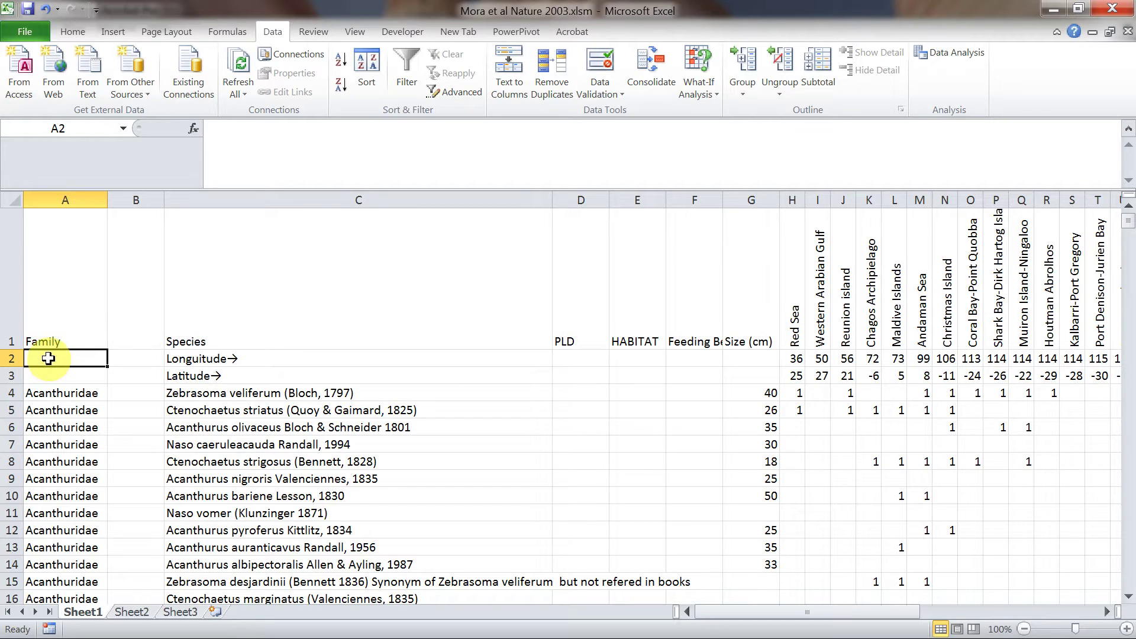
{"action": "left_click", "coordinate": [362, 37]}
{"action": "left_click", "coordinate": [539, 89]}
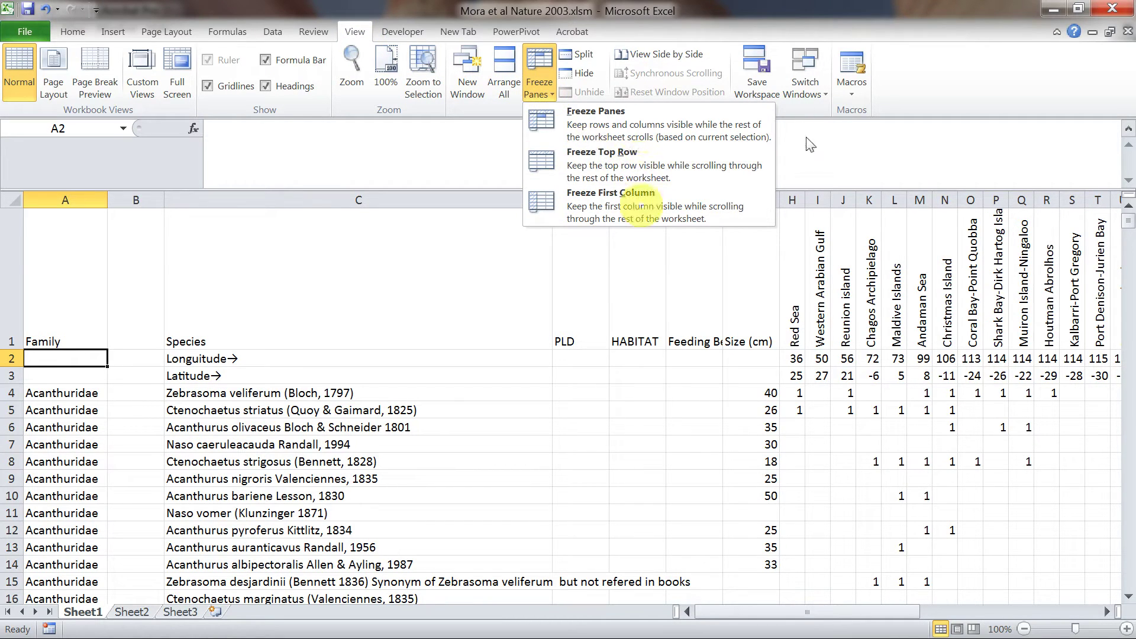
{"action": "left_click", "coordinate": [642, 165]}
Look through the species list to locate the first and last rows of the Serranidae family
{"action": "left_click_drag", "start_coordinate": [1131, 226], "coordinate": [1131, 223]}
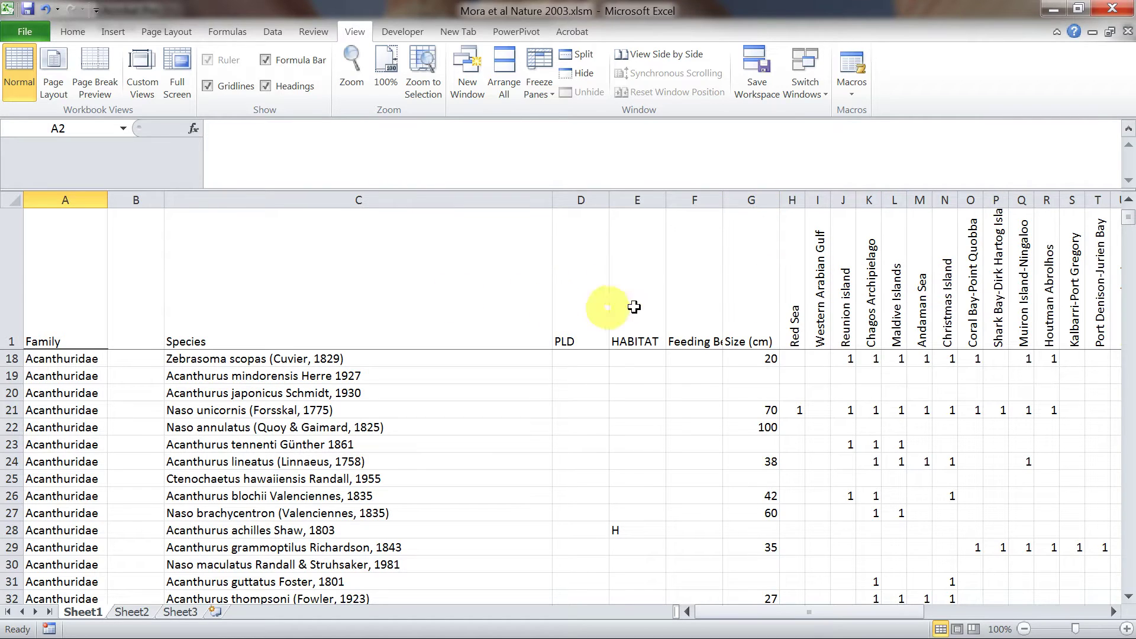
{"action": "left_click_drag", "start_coordinate": [1131, 225], "coordinate": [1131, 490]}
{"action": "scroll", "coordinate": [1092, 535], "scroll_direction": "down", "scroll_amount": 4}
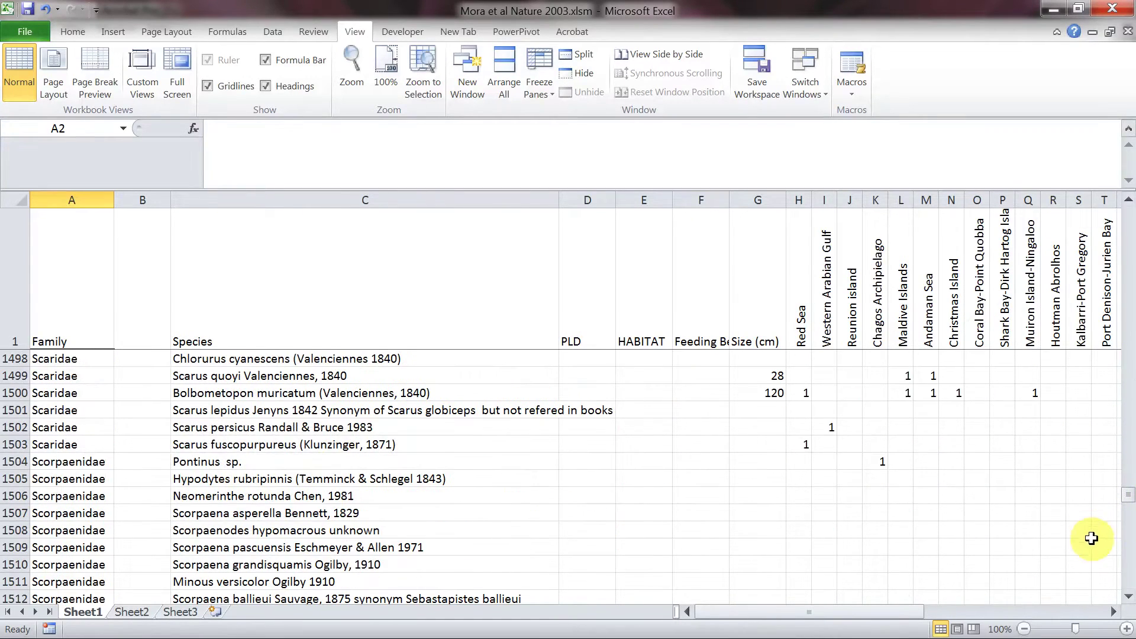
{"action": "left_click", "coordinate": [1131, 566]}
{"action": "left_click", "coordinate": [1131, 566]}
{"action": "left_click", "coordinate": [1132, 567]}
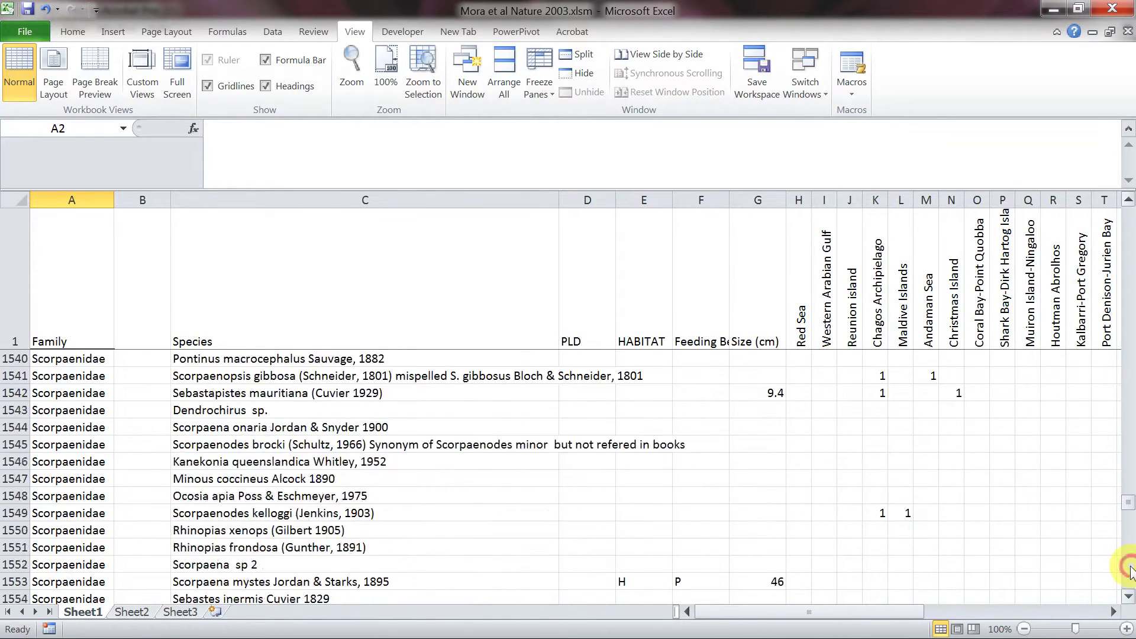
{"action": "left_click", "coordinate": [1131, 566]}
{"action": "left_click", "coordinate": [1131, 566]}
{"action": "left_click", "coordinate": [1131, 567]}
{"action": "left_click", "coordinate": [1131, 566]}
{"action": "scroll", "coordinate": [1010, 520], "scroll_direction": "up", "scroll_amount": 16}
{"action": "scroll", "coordinate": [305, 454], "scroll_direction": "up", "scroll_amount": 7}
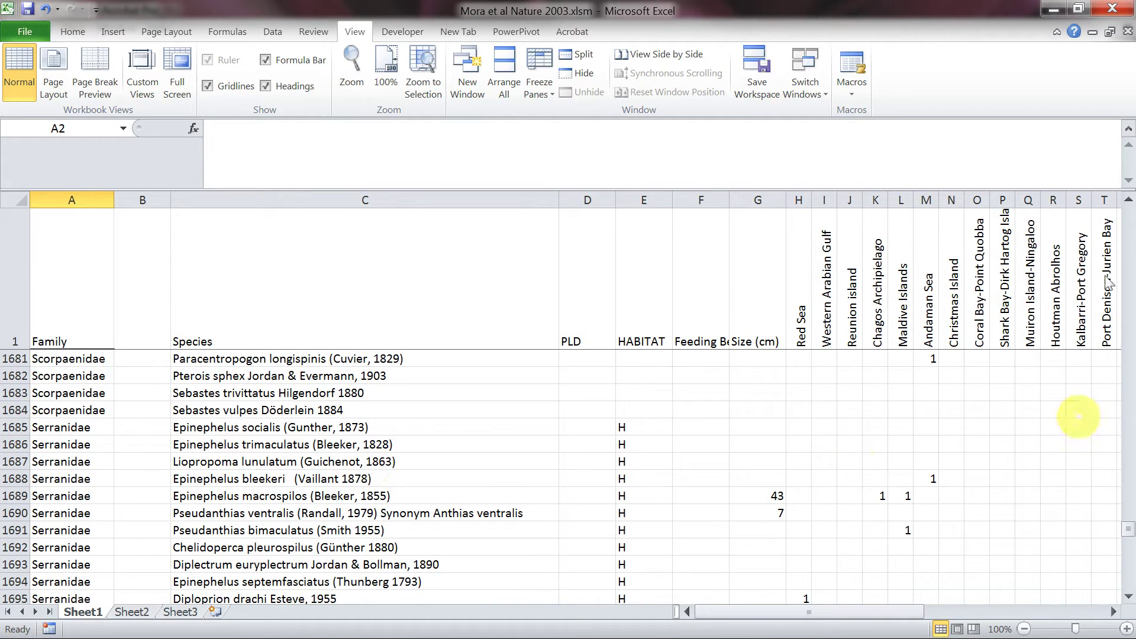
{"action": "left_click_drag", "start_coordinate": [1126, 533], "coordinate": [1130, 592]}
{"action": "scroll", "coordinate": [1053, 562], "scroll_direction": "down", "scroll_amount": 2}
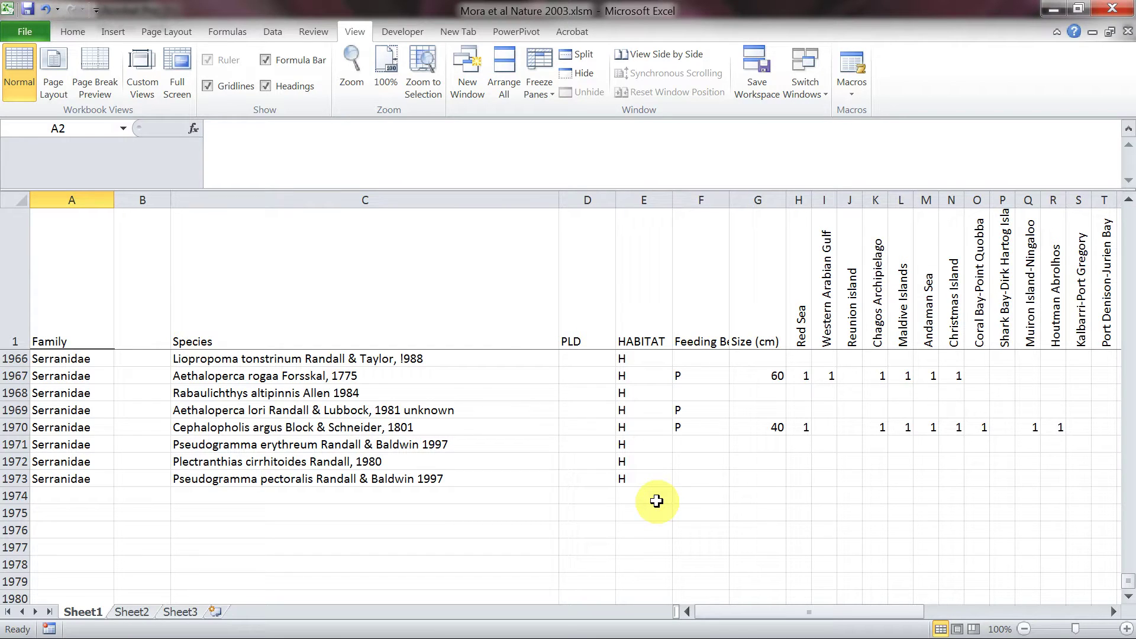
Sum the Red Sea records of the Serranidae rows in cell H1974 with the formula =sum(H1685:H1973)
{"action": "left_click", "coordinate": [796, 493]}
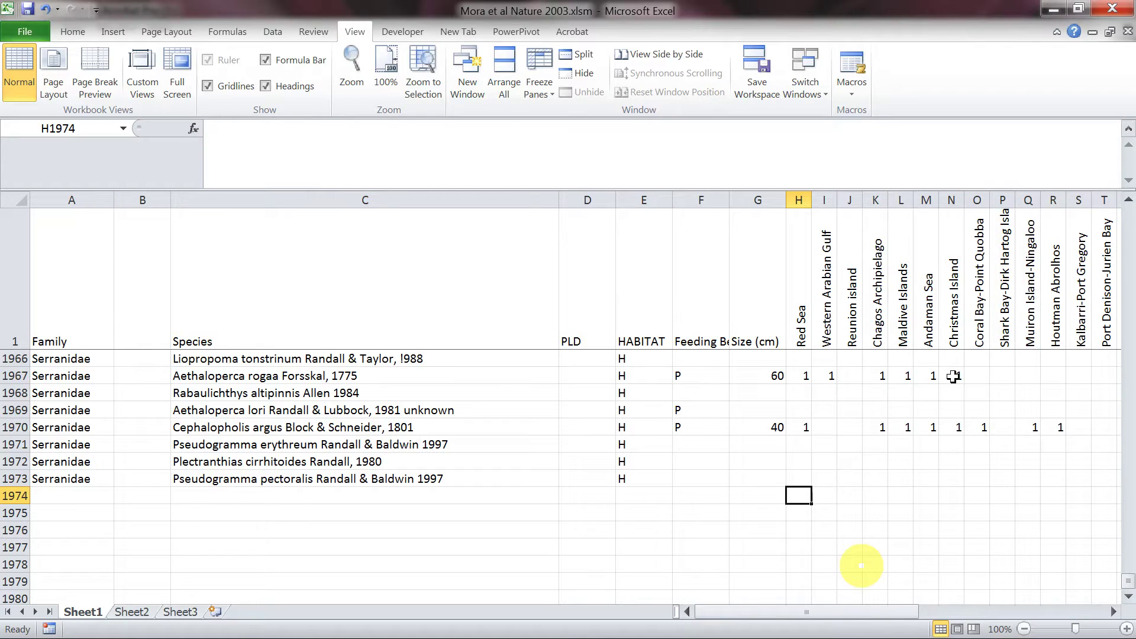
{"action": "type", "text": "=sum("}
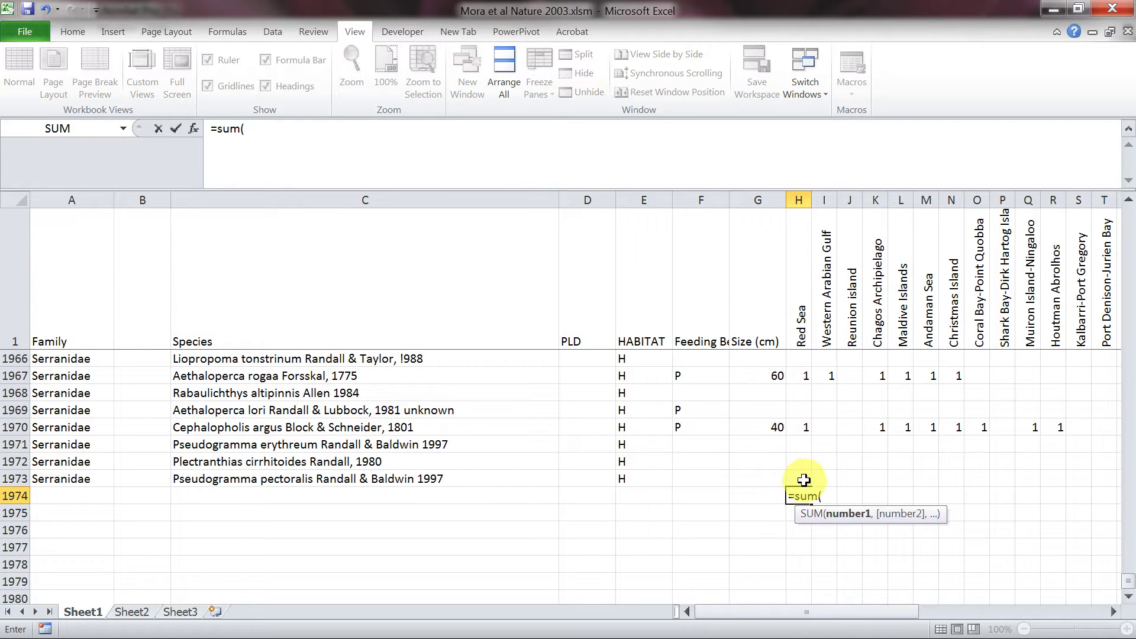
{"action": "left_click", "coordinate": [795, 478]}
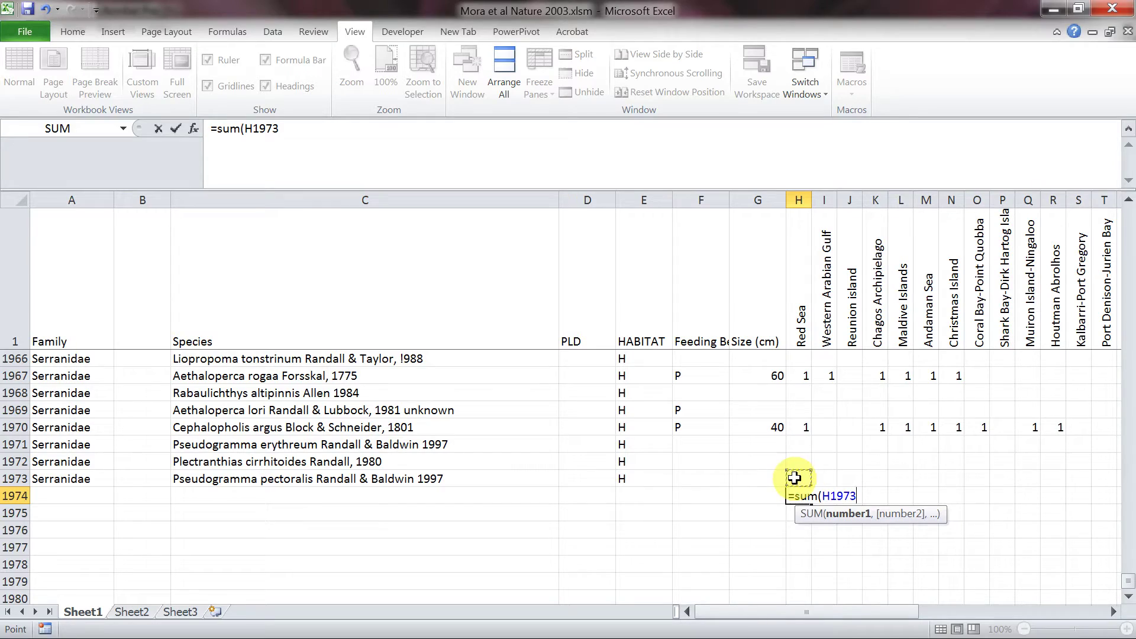
{"action": "left_click_drag", "start_coordinate": [794, 478], "coordinate": [803, 534]}
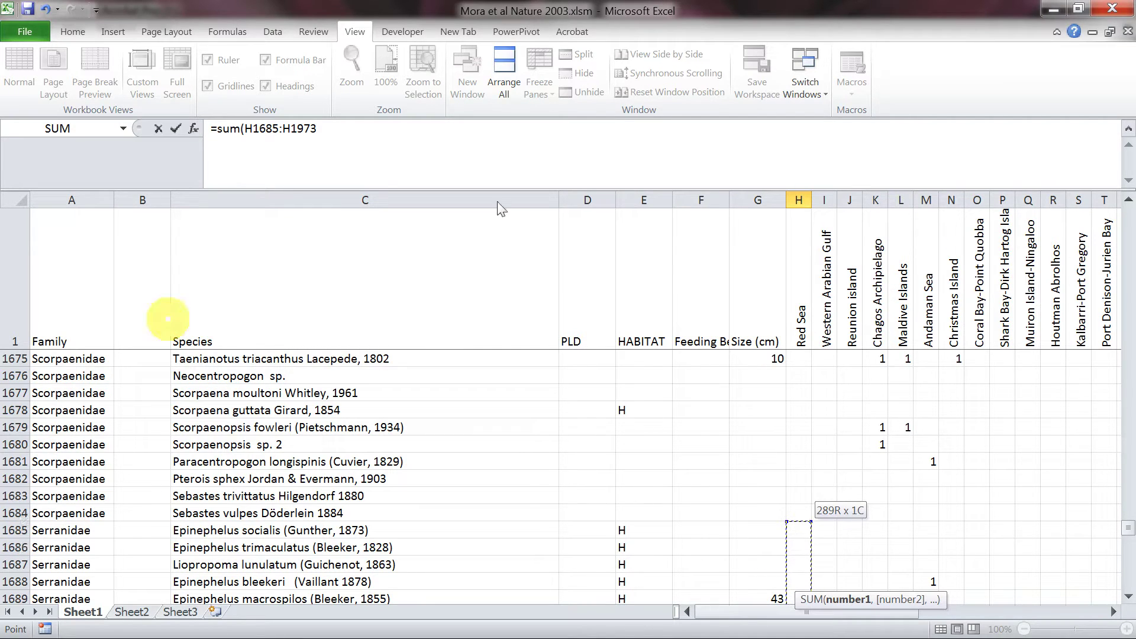
{"action": "left_click", "coordinate": [267, 131]}
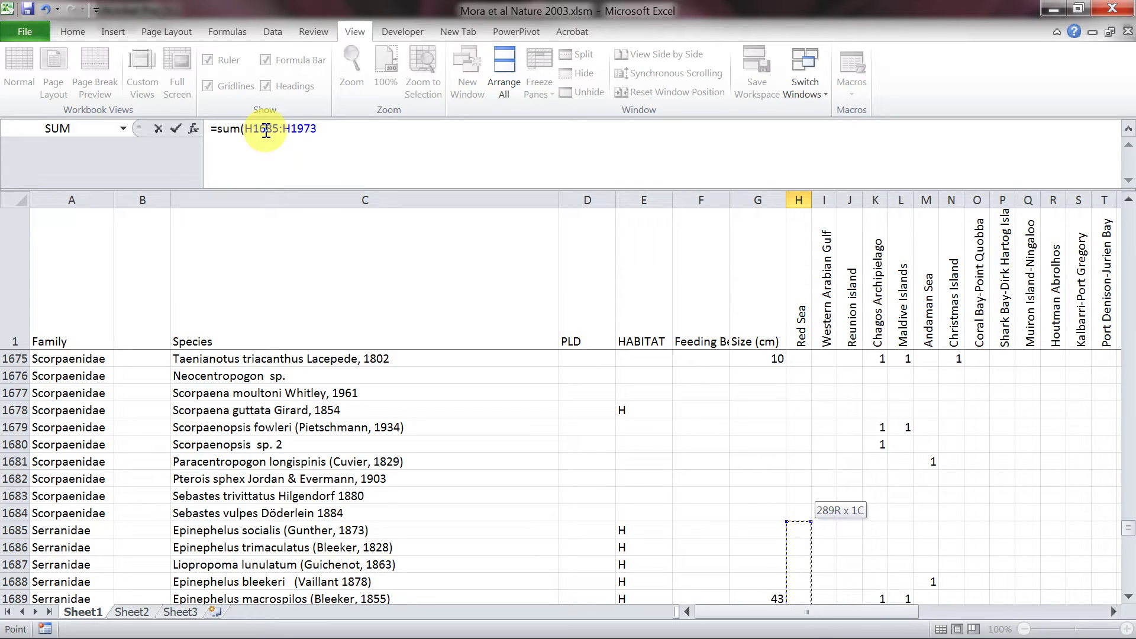
{"action": "left_click", "coordinate": [267, 132]}
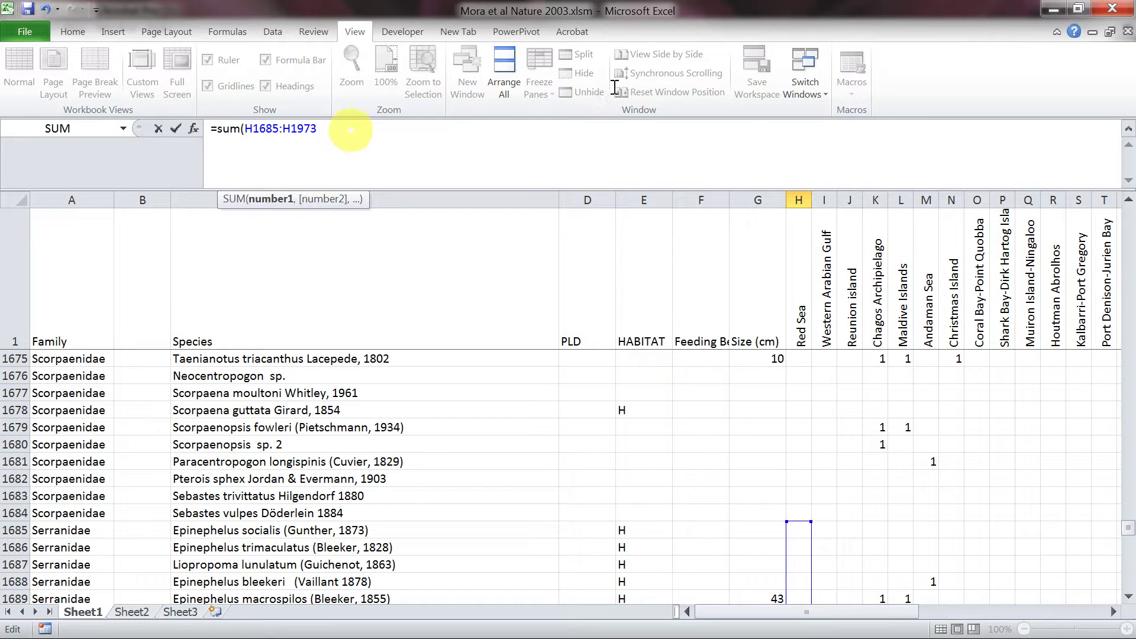
{"action": "type", "text": ")"}
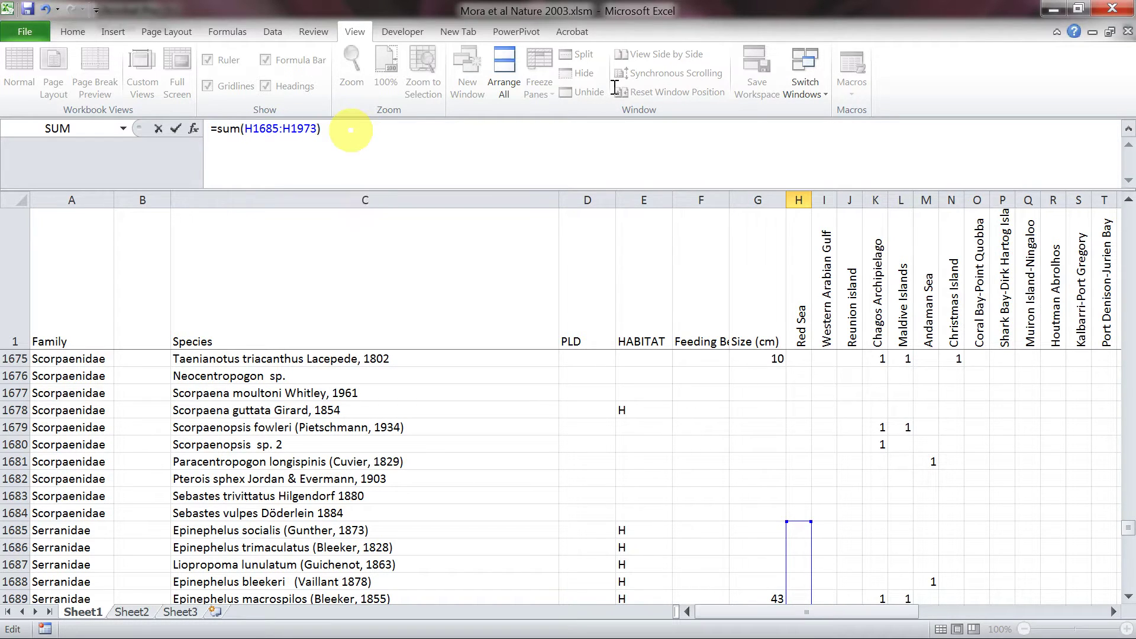
{"action": "key", "text": "Return"}
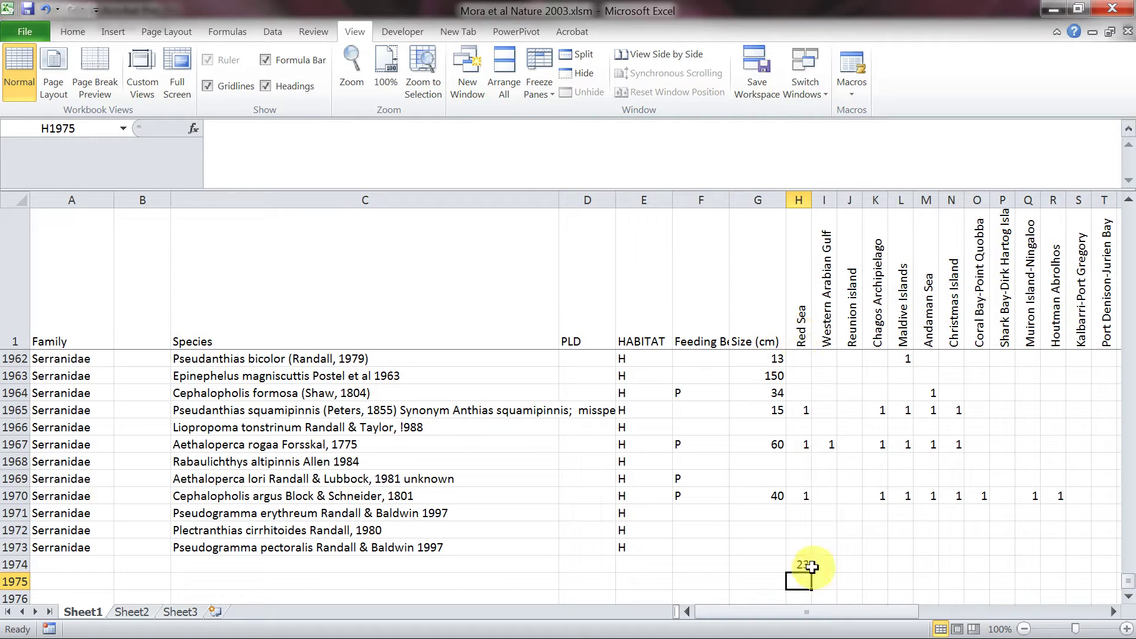
Enter the label "Species by location" in cell G1974 and "Total Species" in G1975
{"action": "left_click", "coordinate": [747, 564]}
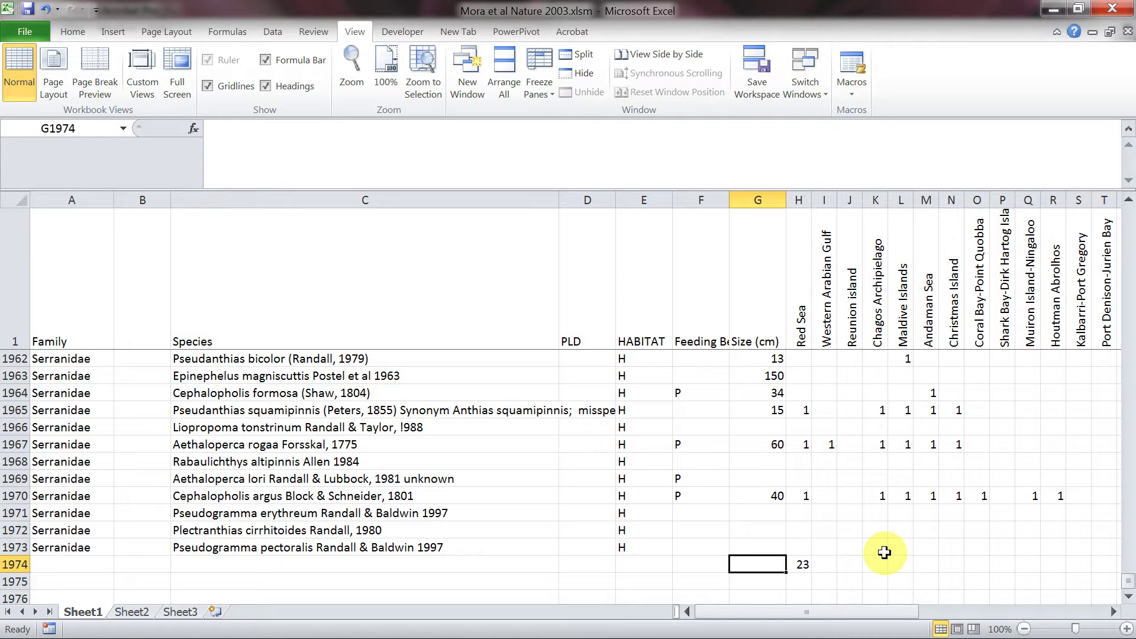
{"action": "type", "text": "s by location"}
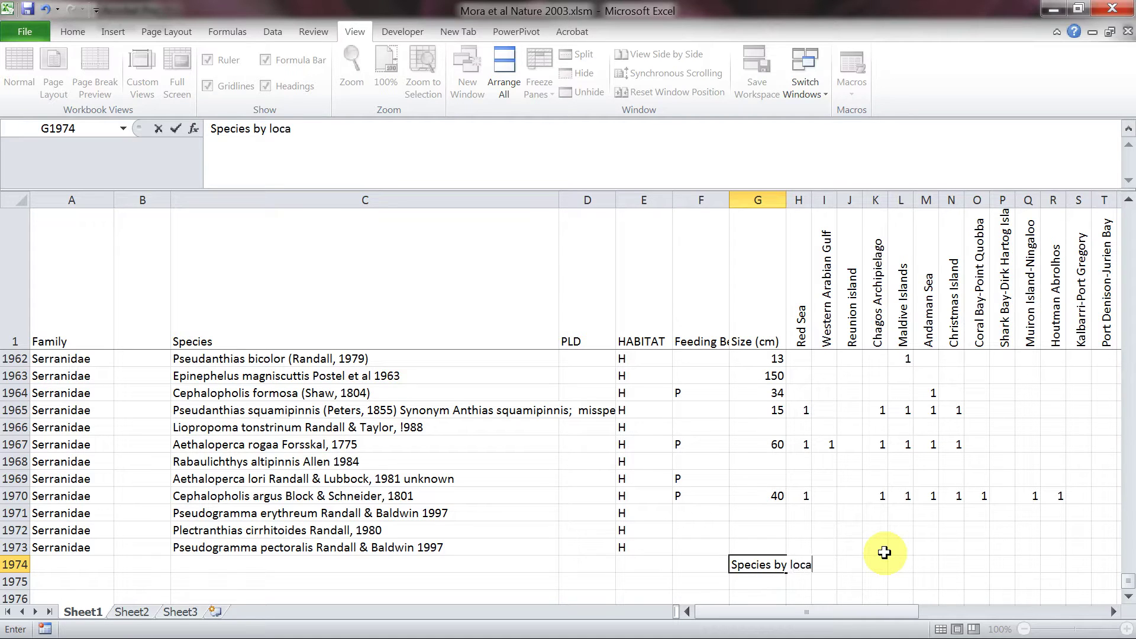
{"action": "left_click", "coordinate": [800, 580]}
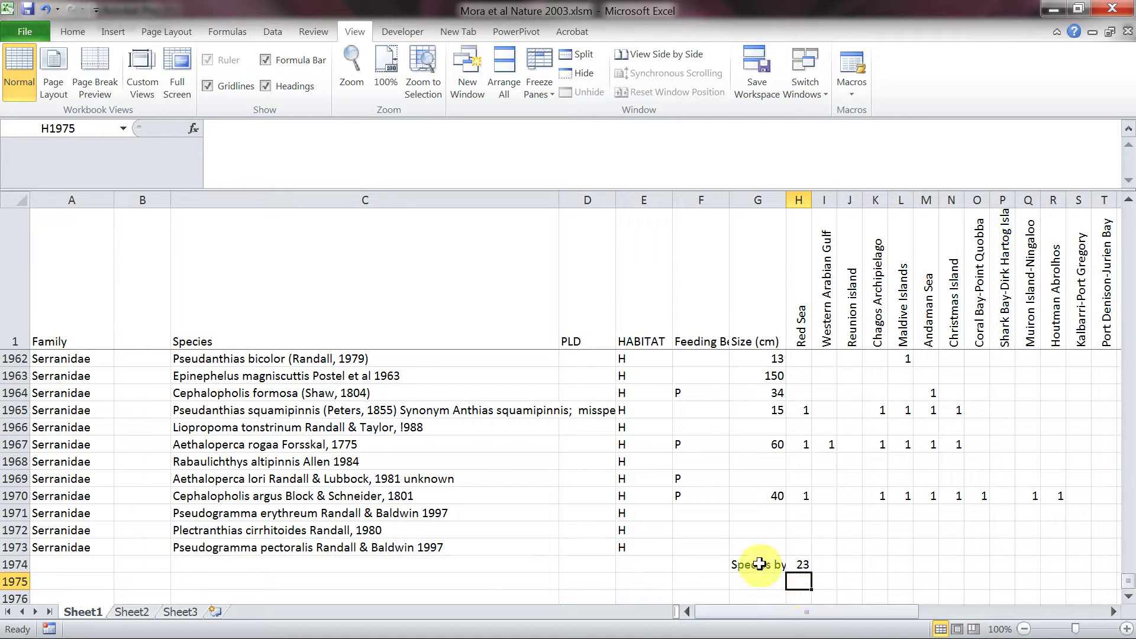
{"action": "left_click", "coordinate": [745, 582]}
{"action": "type", "text": "Tpot"}
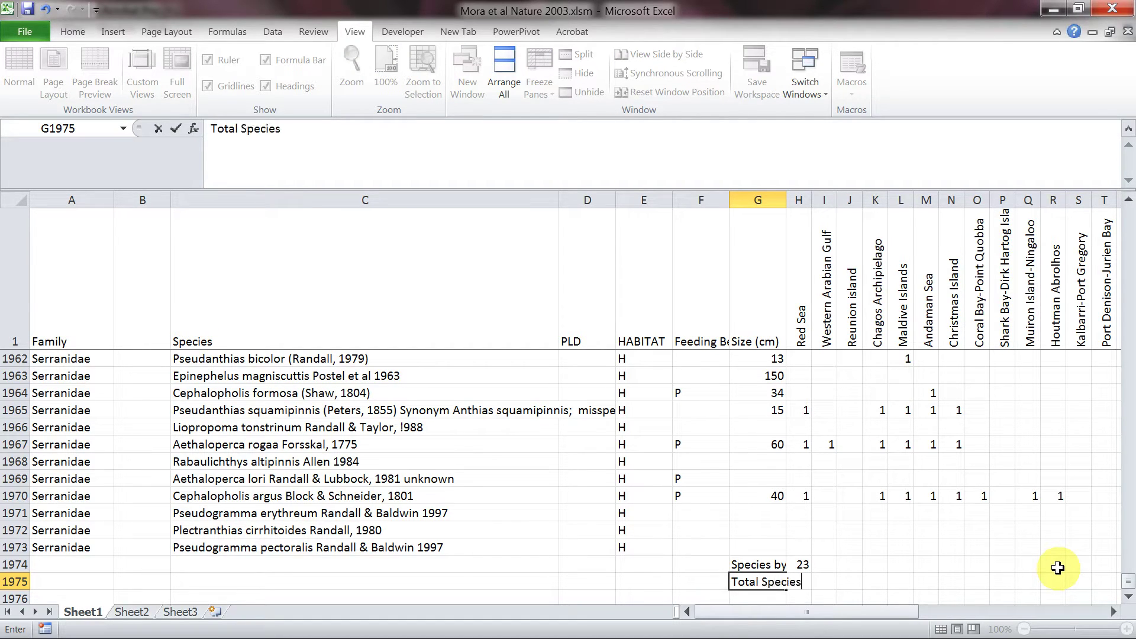
{"action": "key", "text": "Return"}
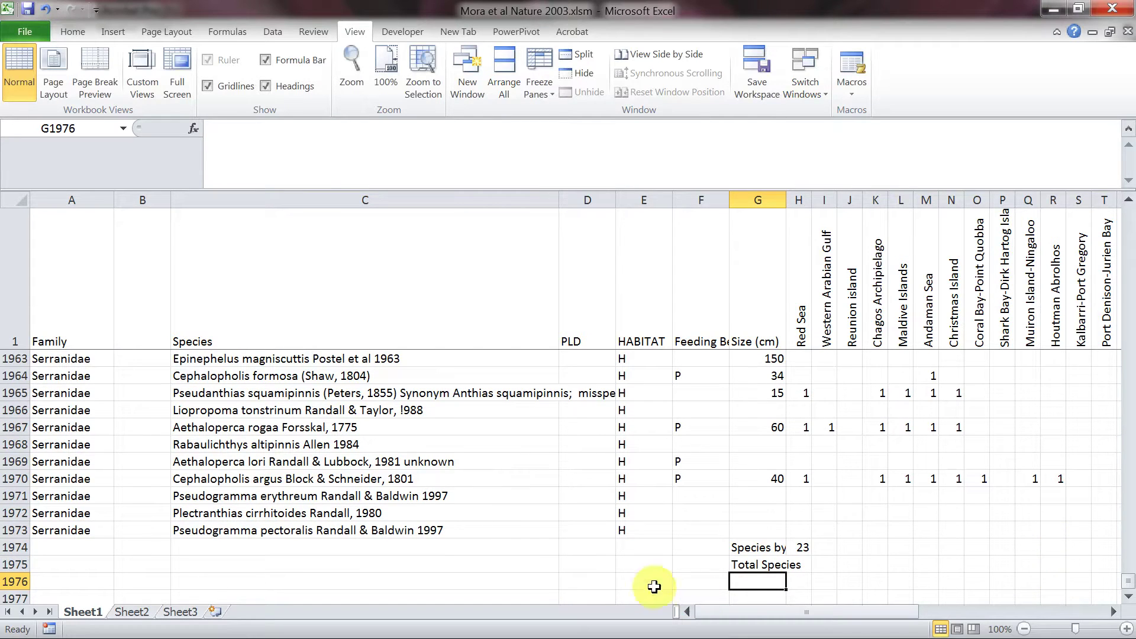
Sum all Red Sea species records in cell H1975 with the formula =sum(H4:H1973), excluding the longitude and latitude rows
{"action": "left_click", "coordinate": [805, 564]}
{"action": "type", "text": "=sum"}
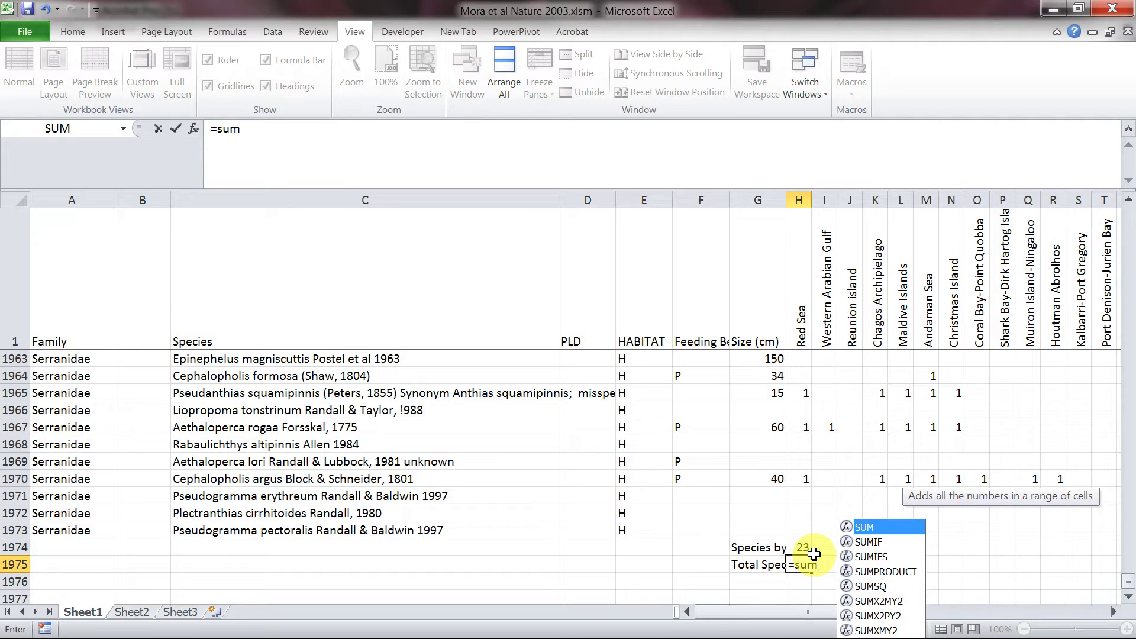
{"action": "type", "text": "("}
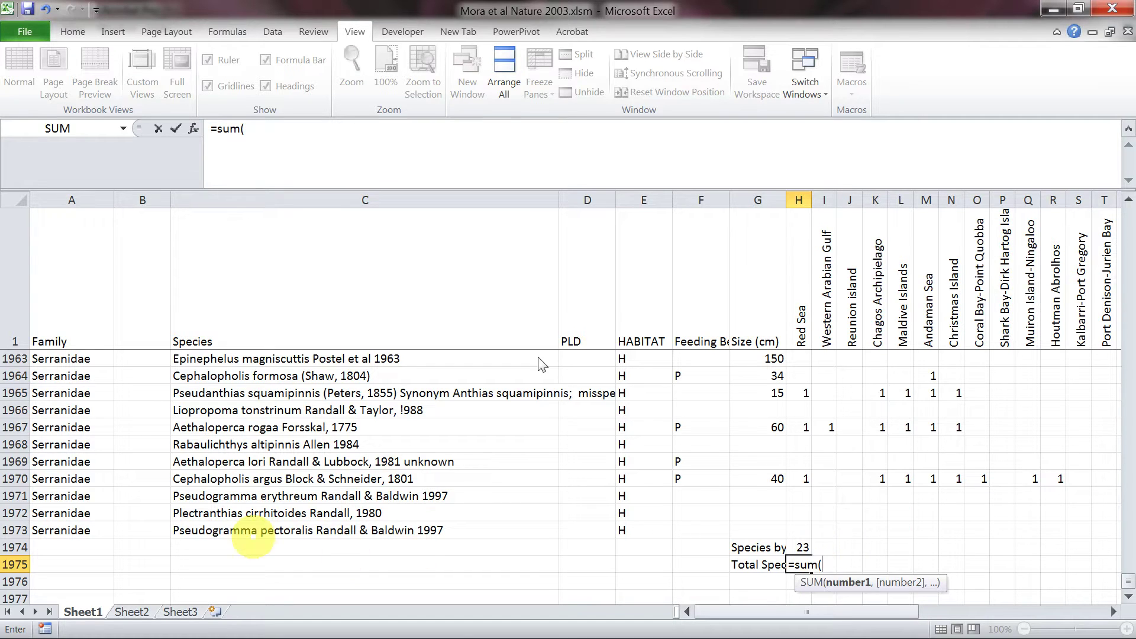
{"action": "left_click", "coordinate": [798, 530]}
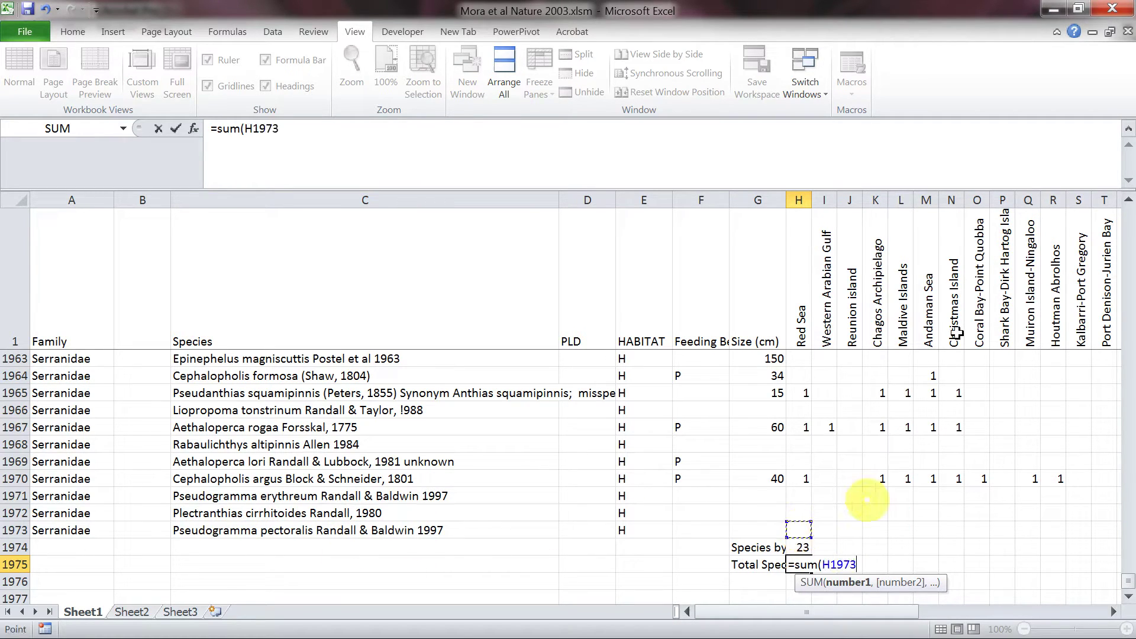
{"action": "left_click_drag", "start_coordinate": [799, 530], "coordinate": [801, 348]}
{"action": "left_click_drag", "start_coordinate": [957, 335], "coordinate": [957, 334]}
{"action": "key", "text": "shift+Down"}
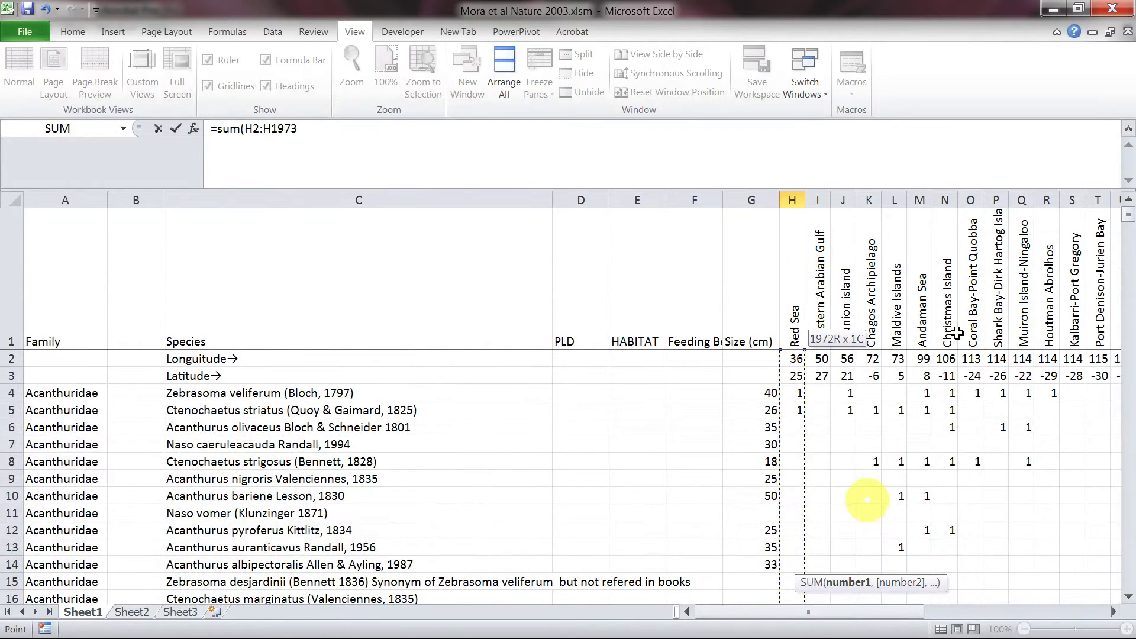
{"action": "left_click", "coordinate": [327, 136]}
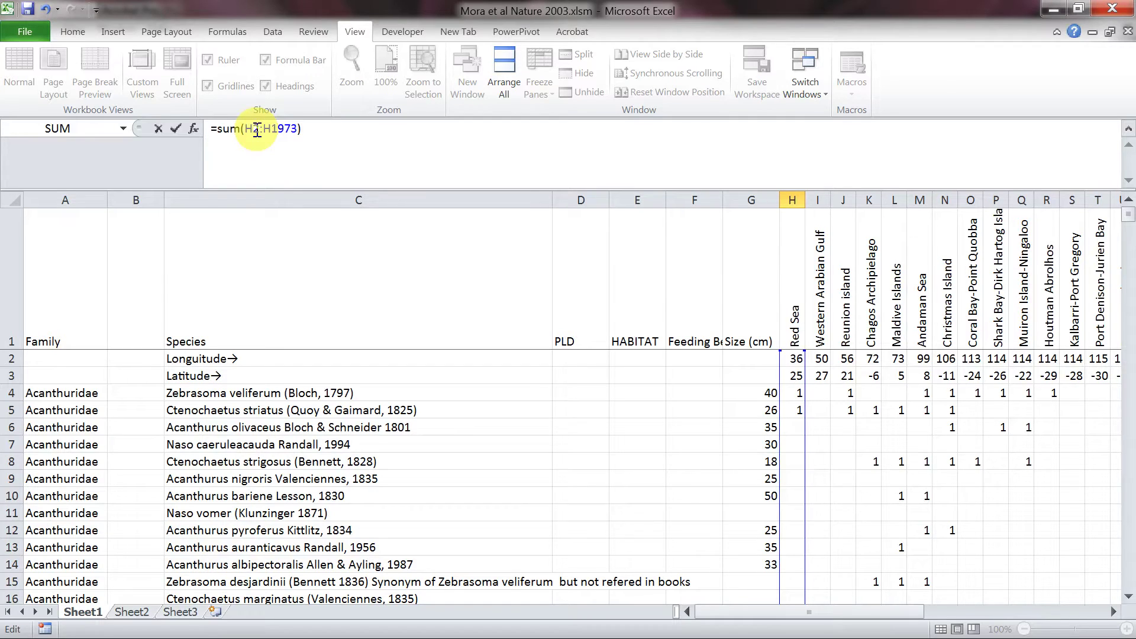
{"action": "left_click", "coordinate": [255, 130]}
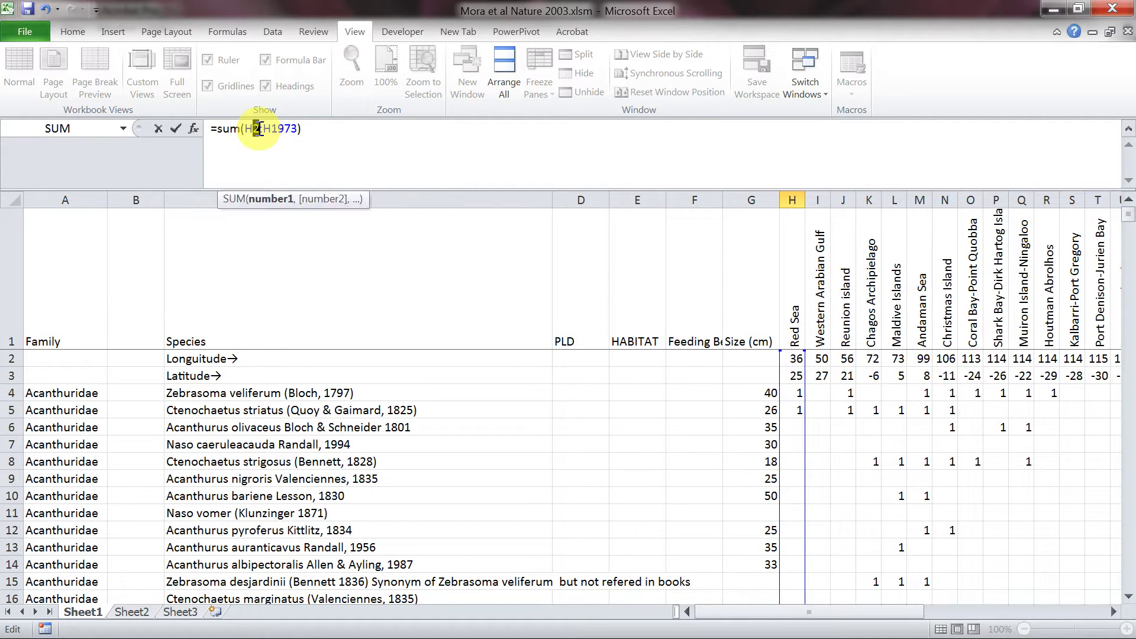
{"action": "left_click", "coordinate": [301, 130]}
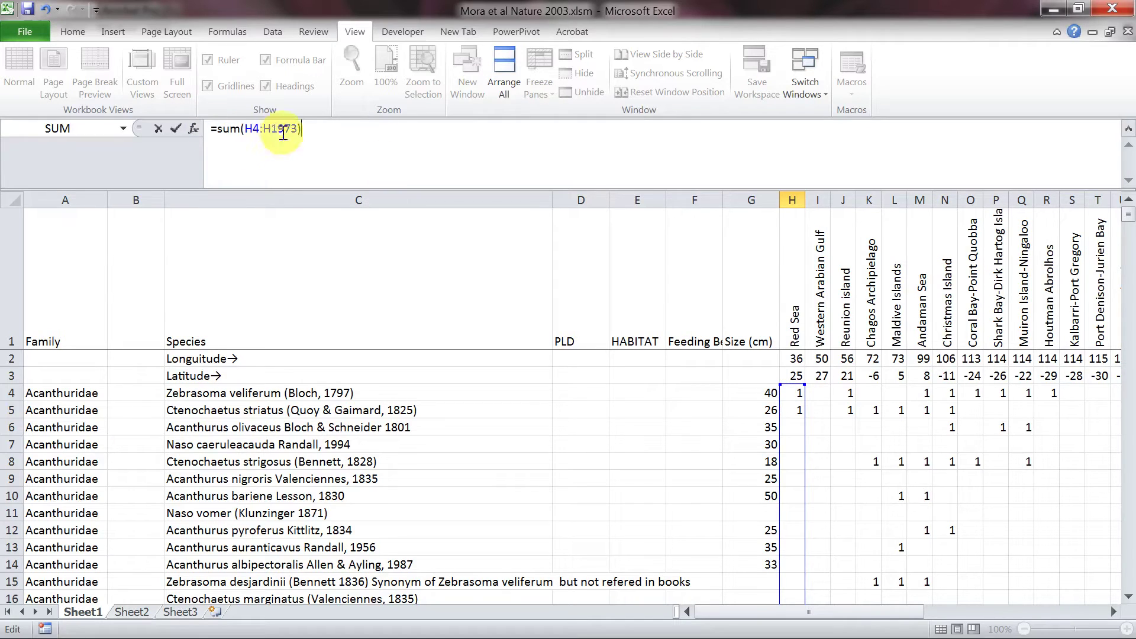
{"action": "left_click", "coordinate": [319, 128]}
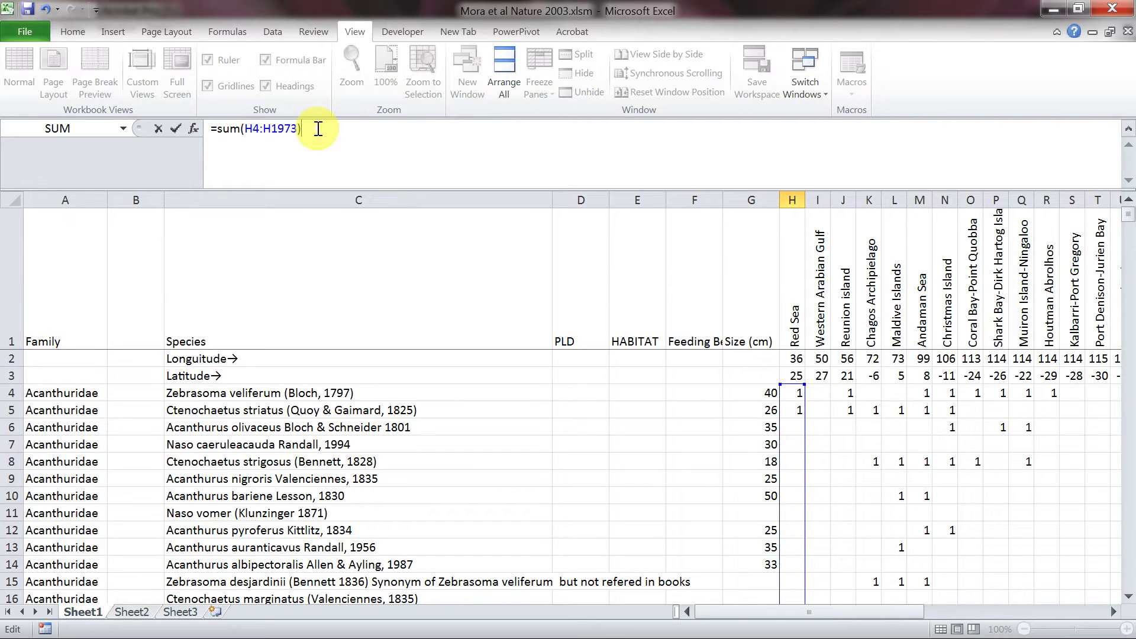
{"action": "key", "text": "Return"}
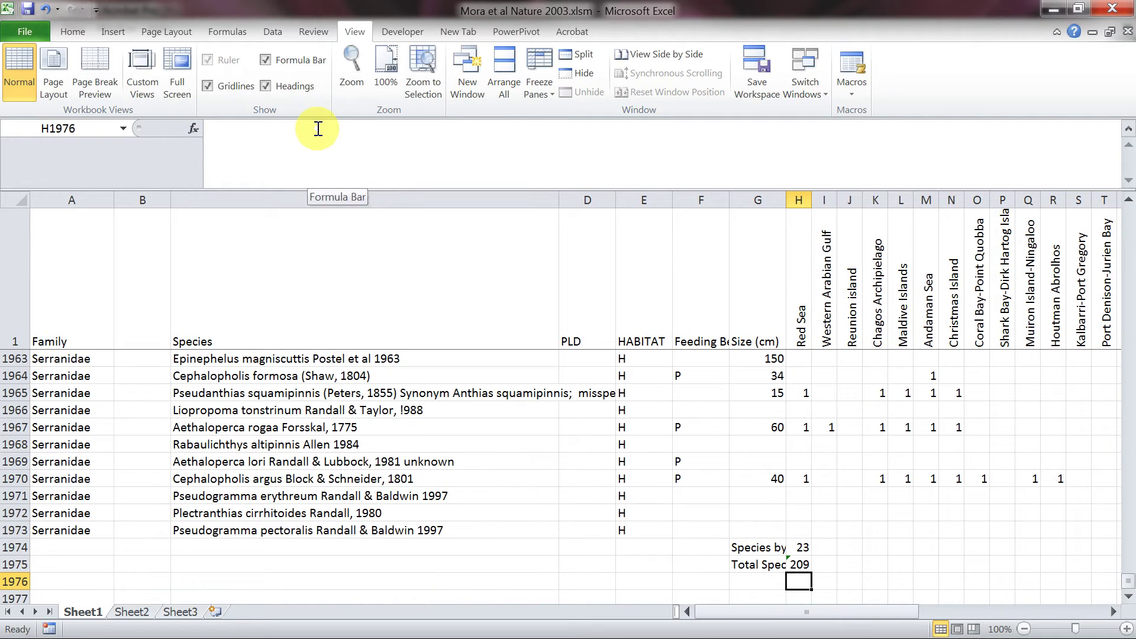
Widen column G to fit the full labels of the two total rows
{"action": "key", "text": "Up"}
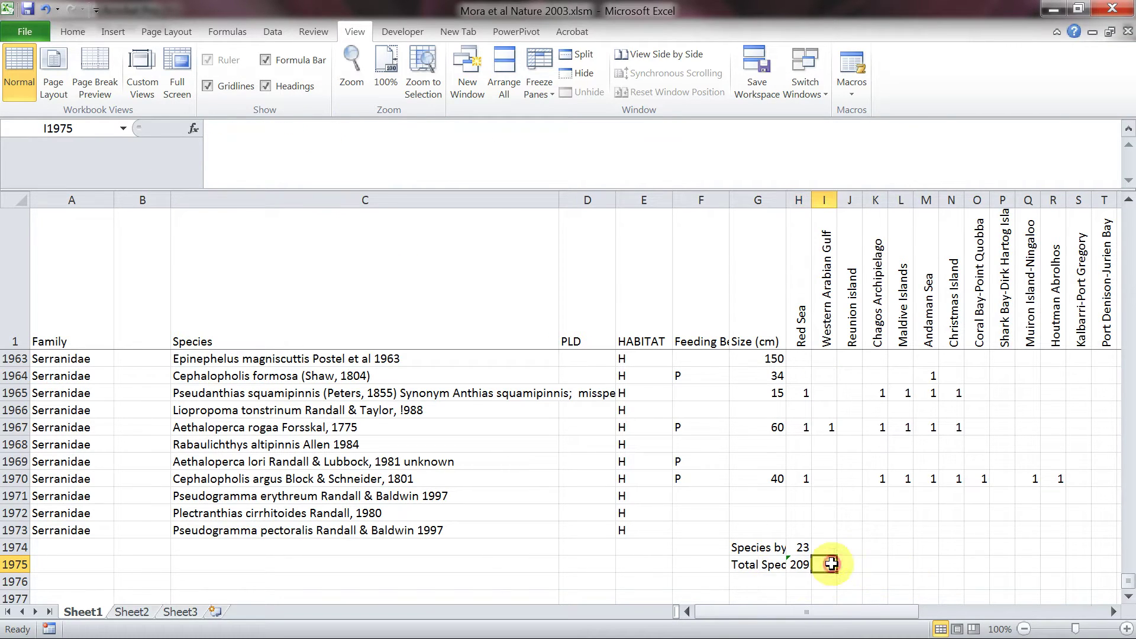
{"action": "left_click", "coordinate": [754, 564]}
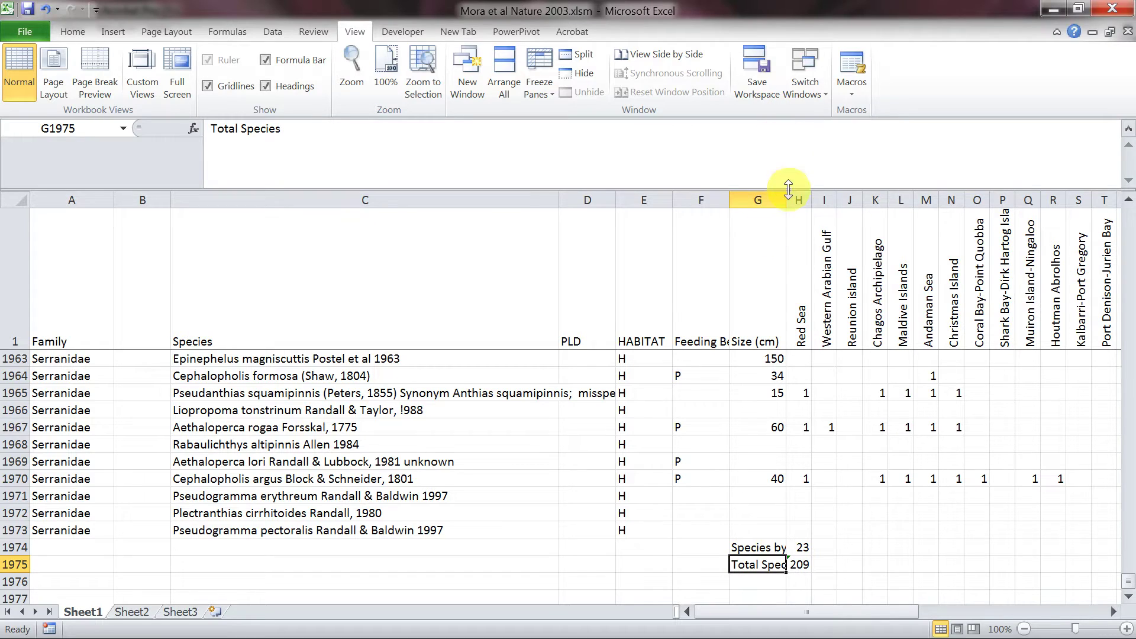
{"action": "left_click_drag", "start_coordinate": [788, 199], "coordinate": [847, 200]}
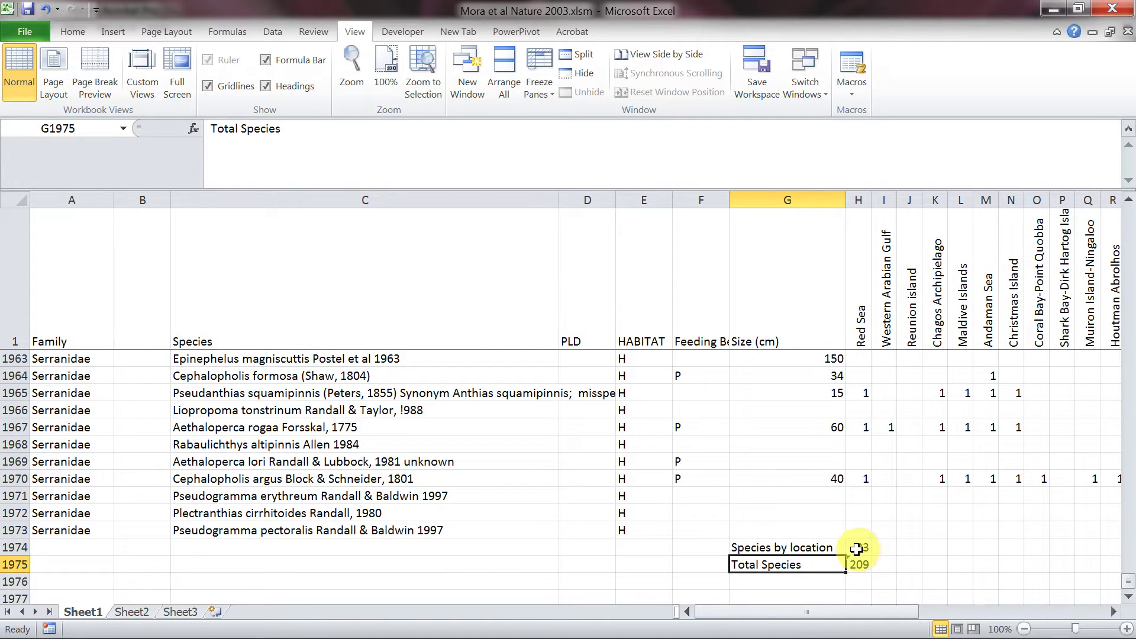
Replace the label in cell G1974 with "Serranidae species"
{"action": "left_click", "coordinate": [816, 548]}
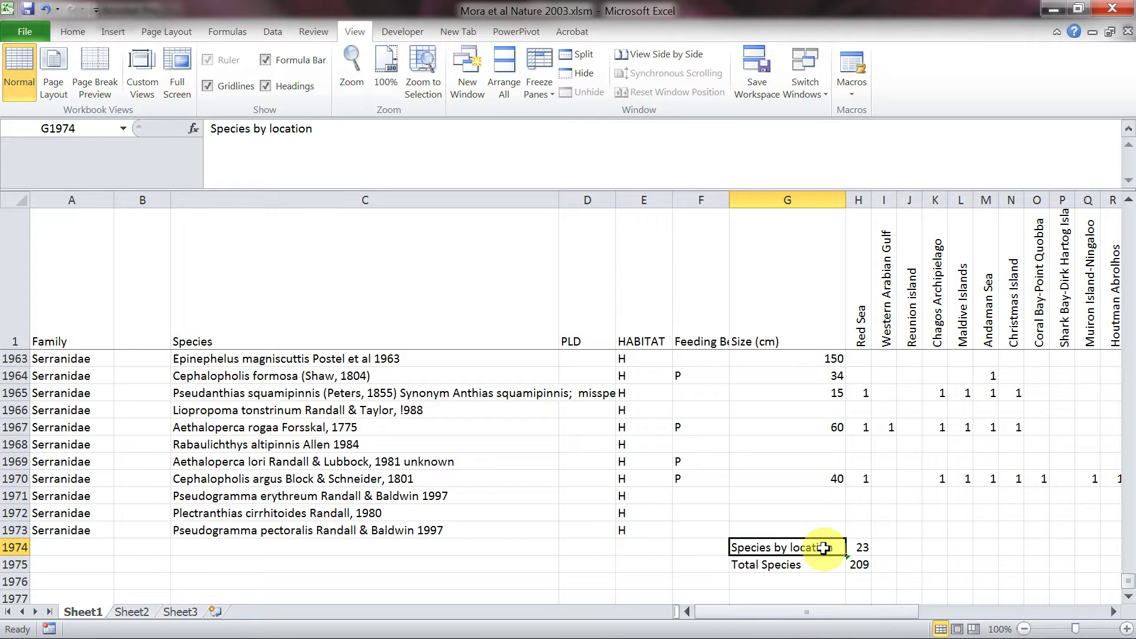
{"action": "type", "text": "Species"}
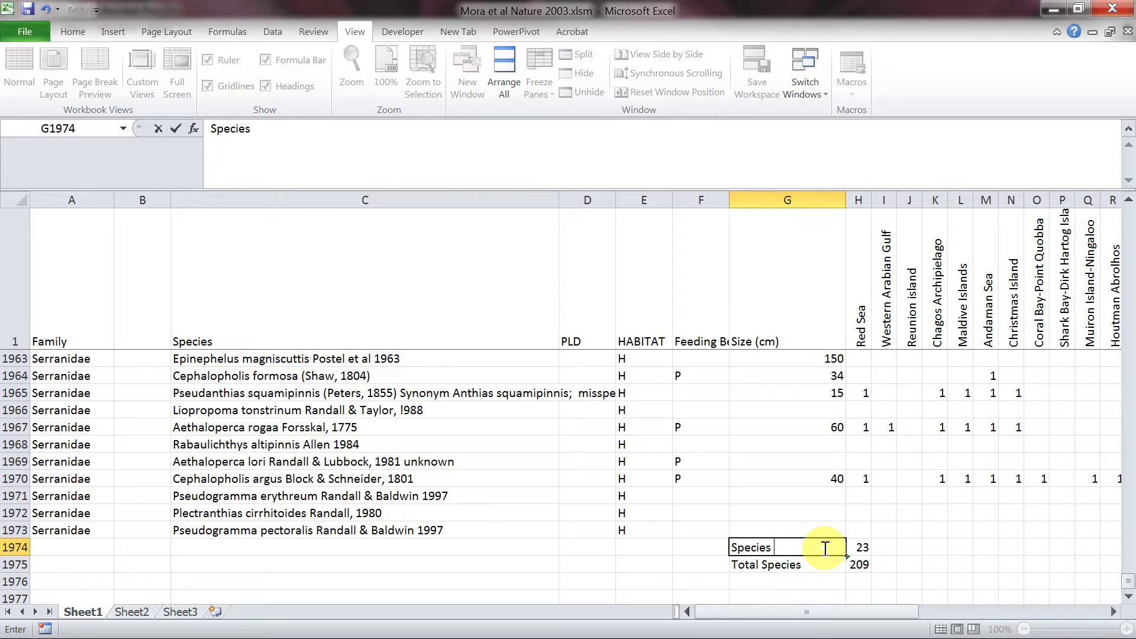
{"action": "key", "text": "BackSpace"}
{"action": "key", "text": "BackSpace"}
{"action": "key", "text": "BackSpace"}
{"action": "key", "text": "BackSpace"}
{"action": "key", "text": "BackSpace"}
{"action": "type", "text": "s"}
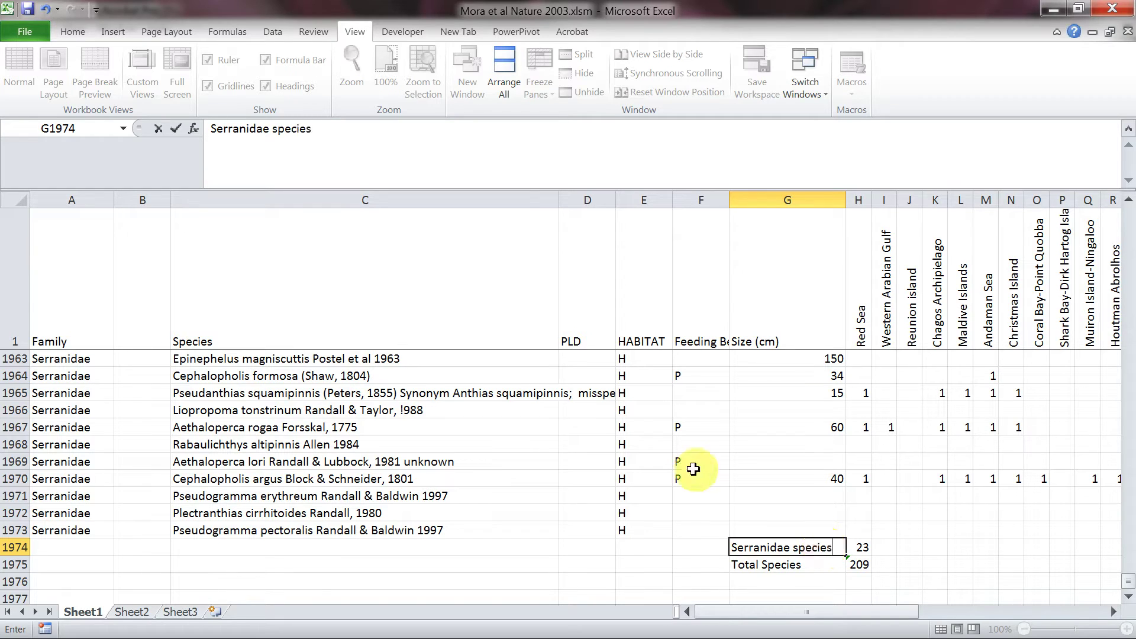
Enter the label "Proportion" in cell G1976, below the "Total Species" label
{"action": "left_click", "coordinate": [650, 545]}
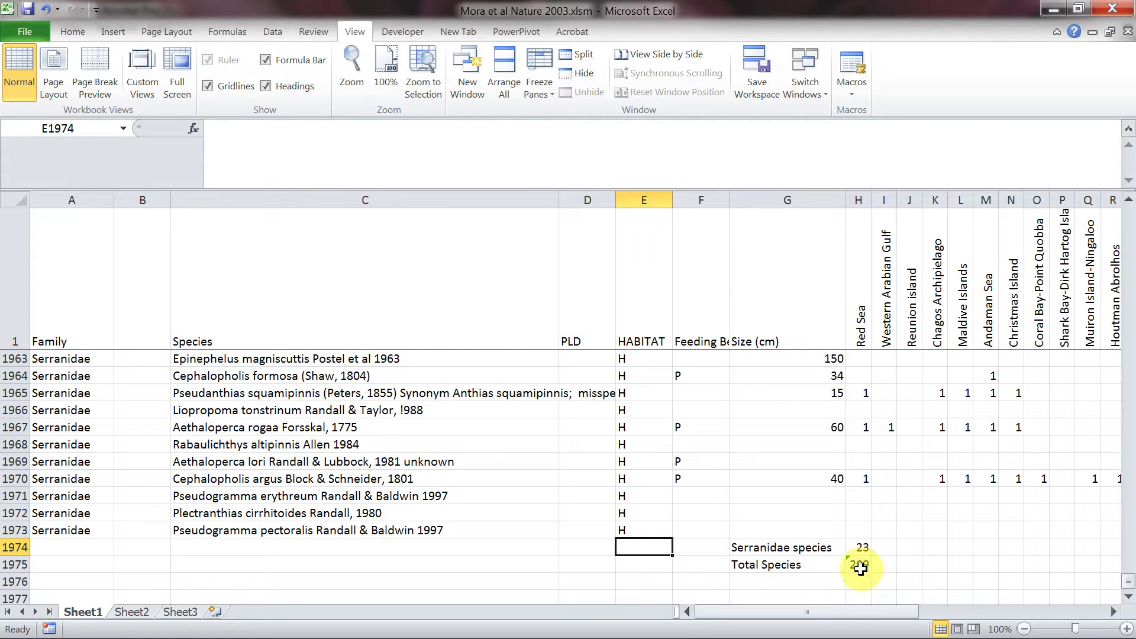
{"action": "left_click", "coordinate": [812, 584]}
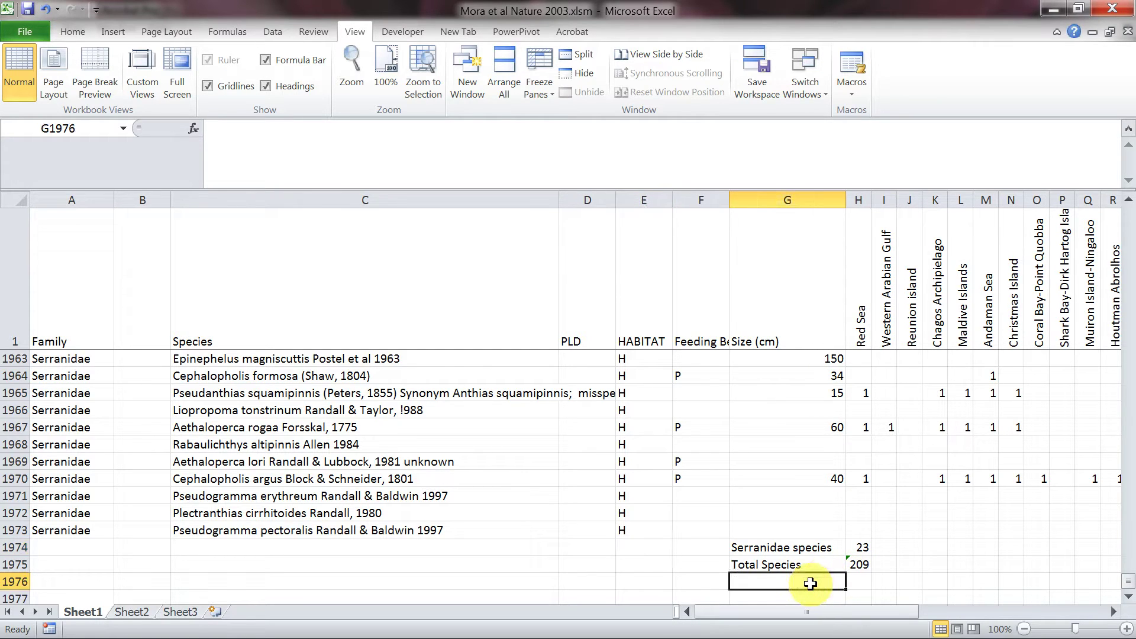
{"action": "type", "text": "Proportion"}
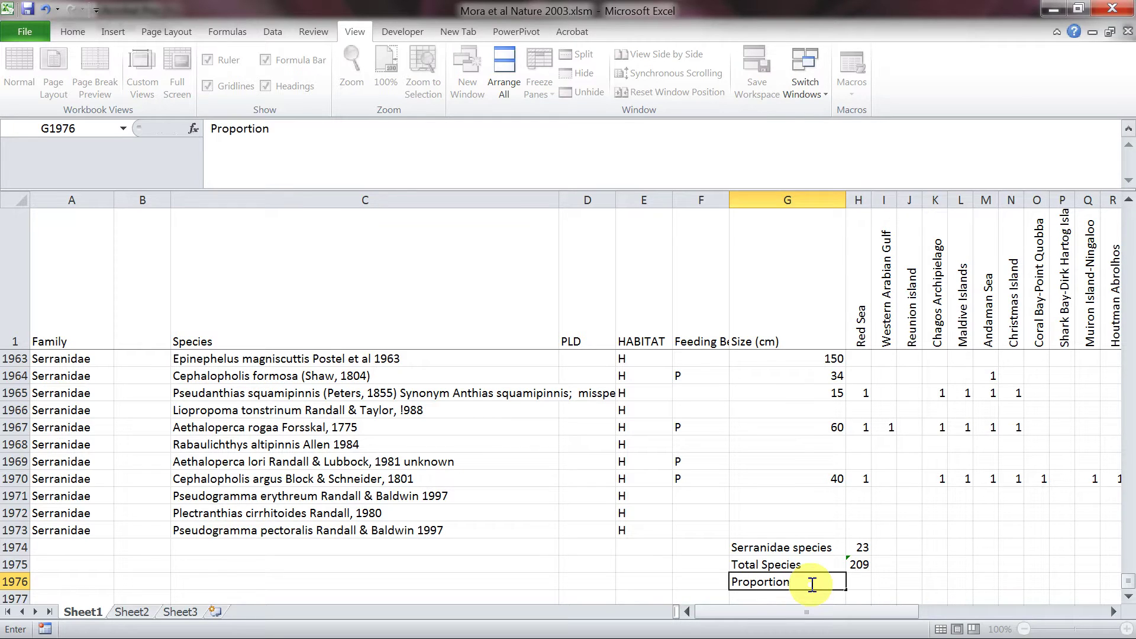
{"action": "key", "text": "Tab"}
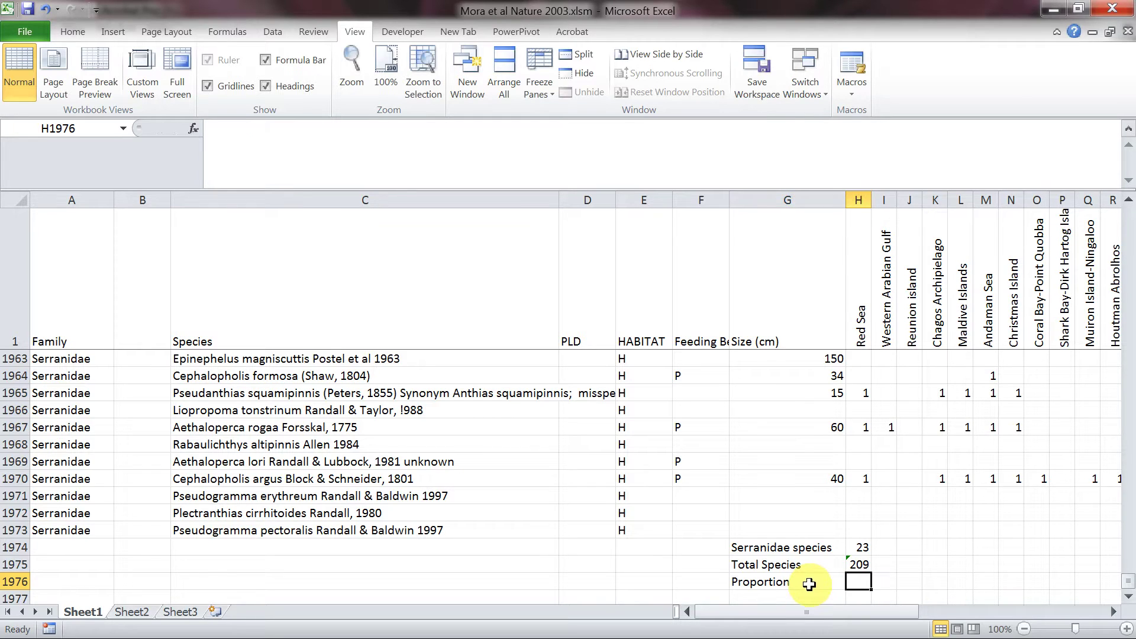
Calculate the Red Sea proportion of Serranidae species in cell H1976 with the formula =H1974/H1975
{"action": "left_click", "coordinate": [858, 548]}
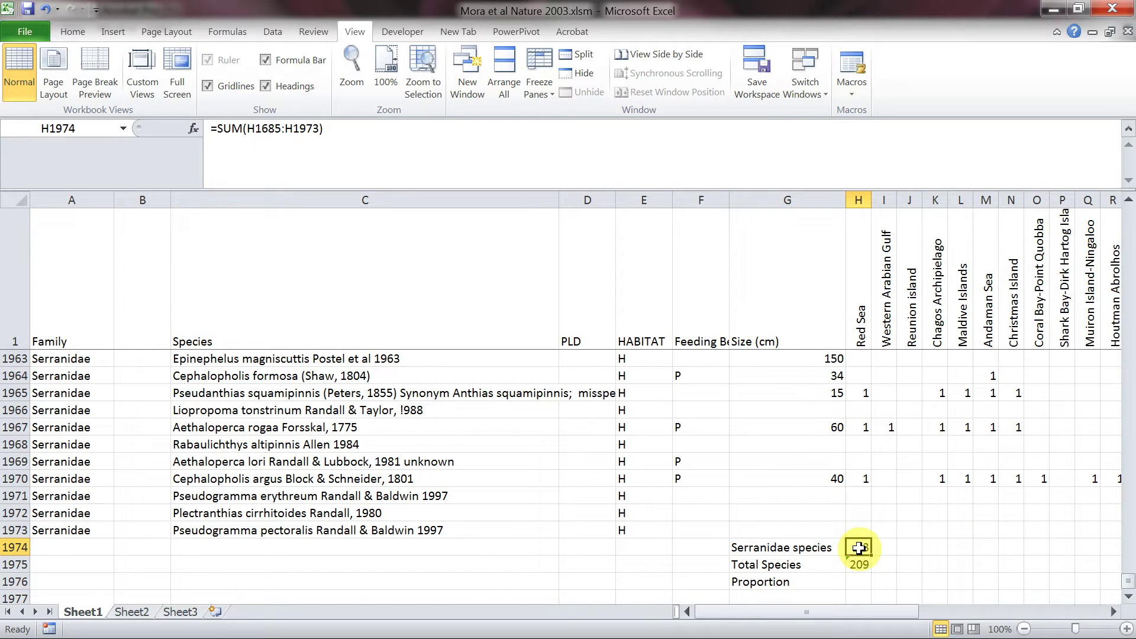
{"action": "left_click", "coordinate": [859, 582]}
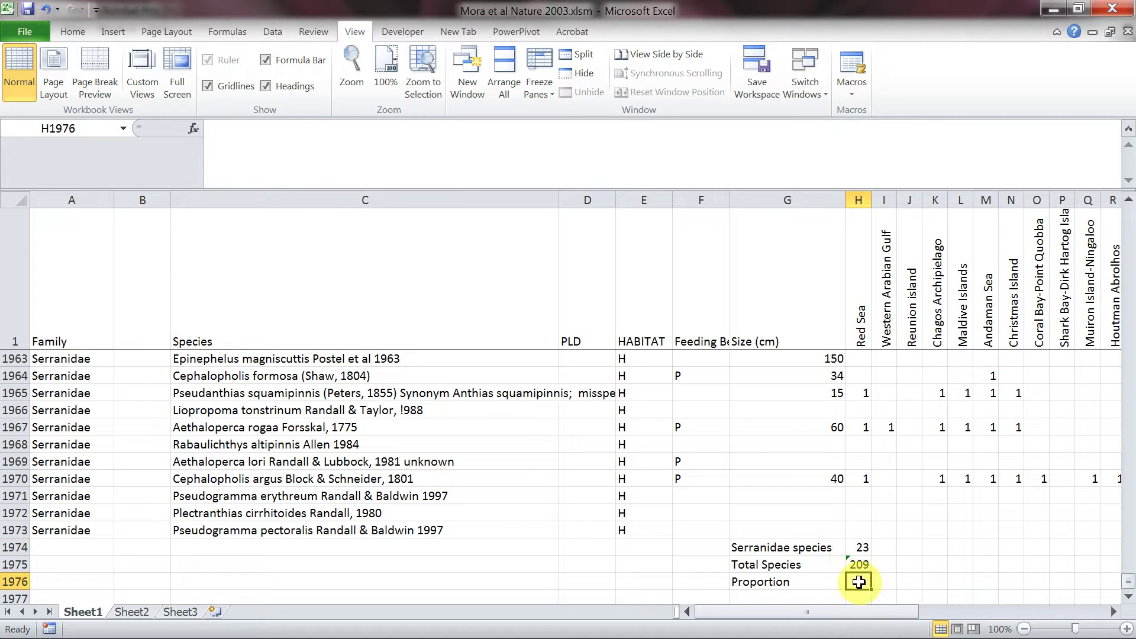
{"action": "type", "text": "="}
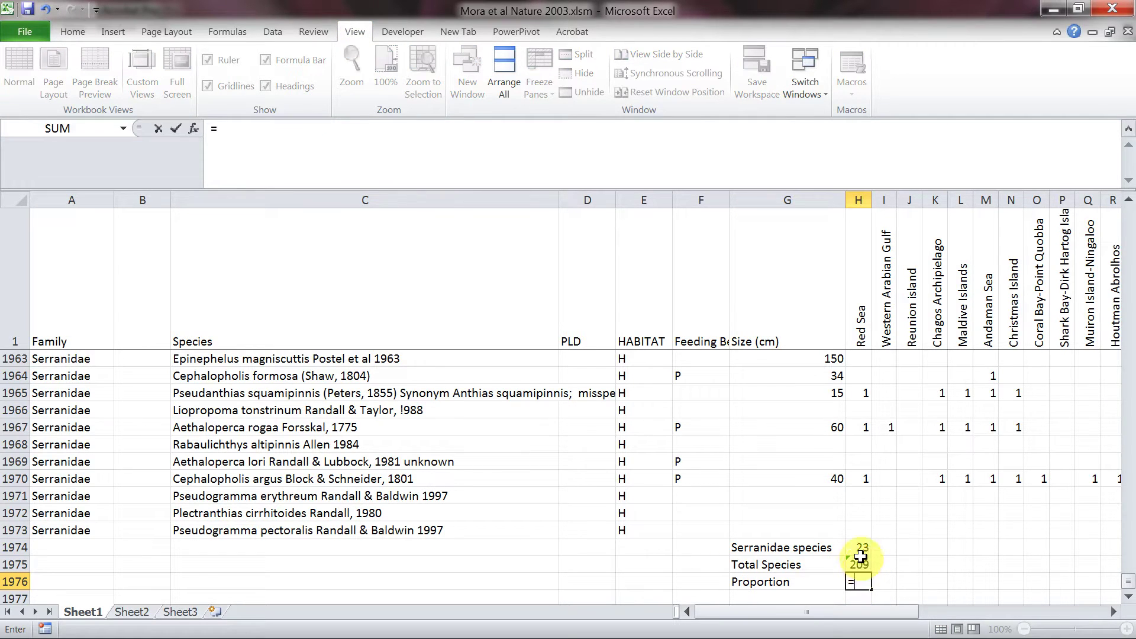
{"action": "left_click", "coordinate": [862, 545]}
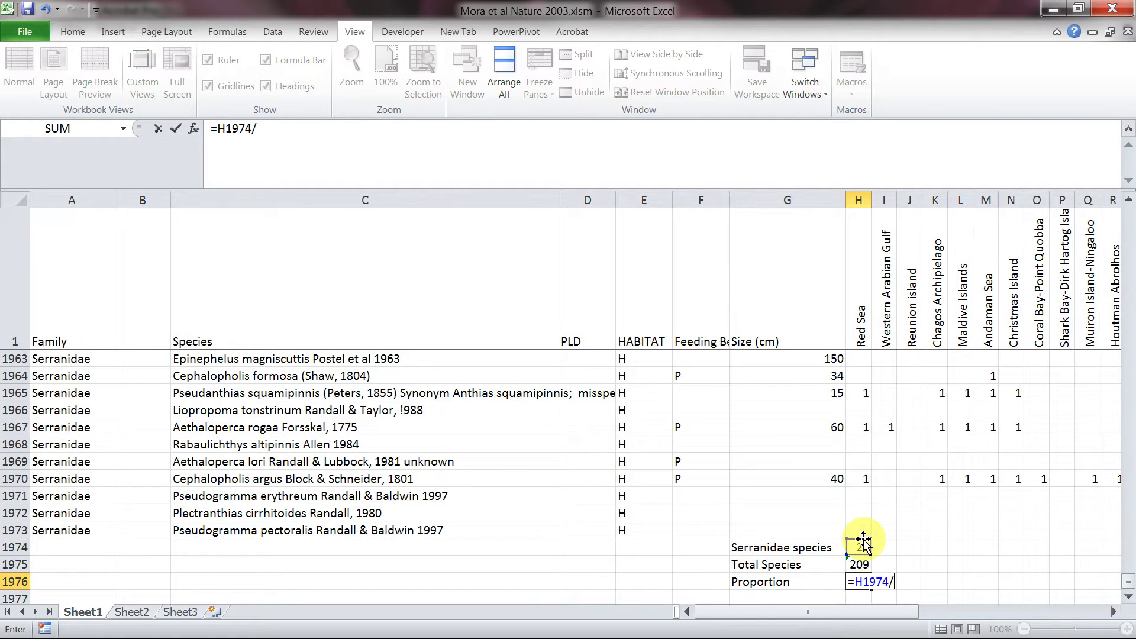
{"action": "left_click", "coordinate": [861, 564]}
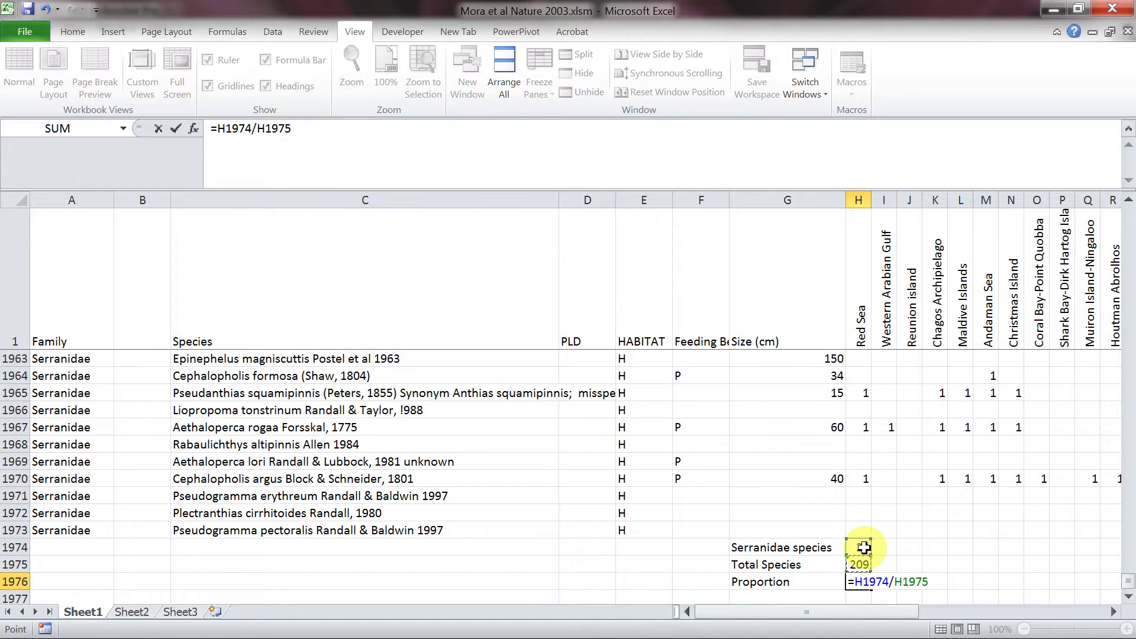
{"action": "key", "text": "Return"}
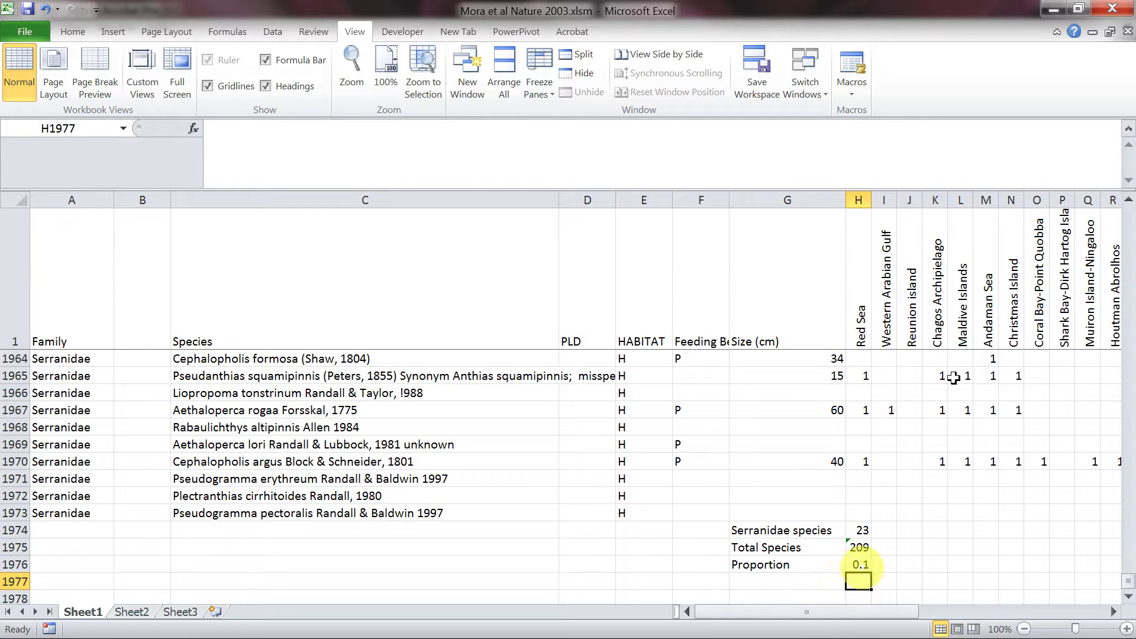
Fill the Serranidae, total species and proportion formulas in H1974:H1976 across all locations through Korea in column BY
{"action": "left_click", "coordinate": [860, 567]}
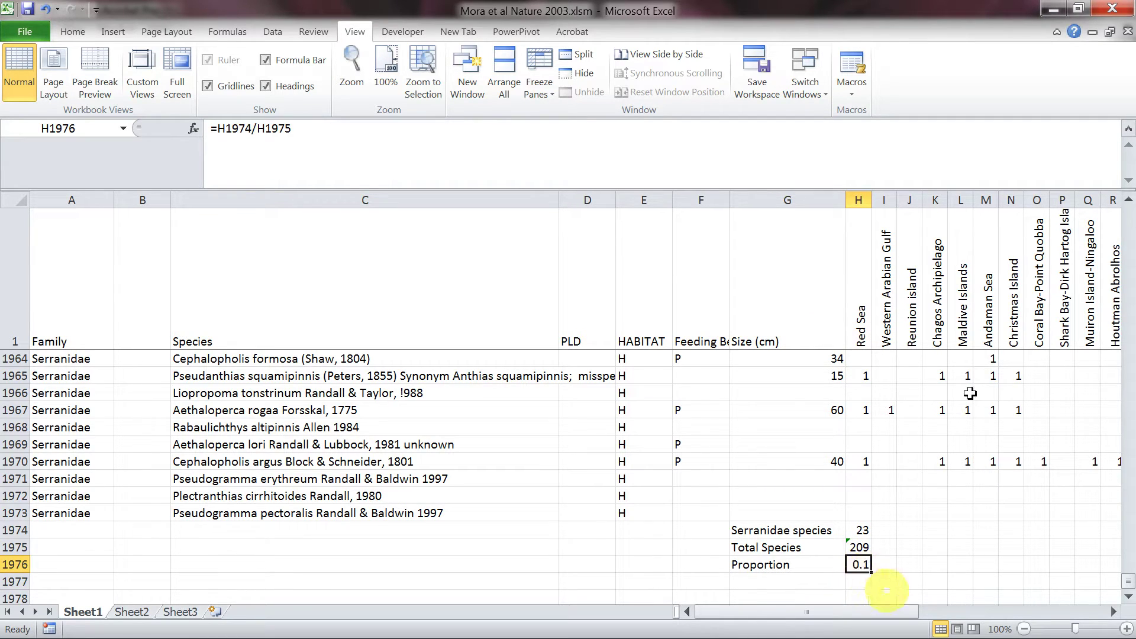
{"action": "left_click", "coordinate": [861, 529]}
{"action": "left_click_drag", "start_coordinate": [859, 531], "coordinate": [858, 558]}
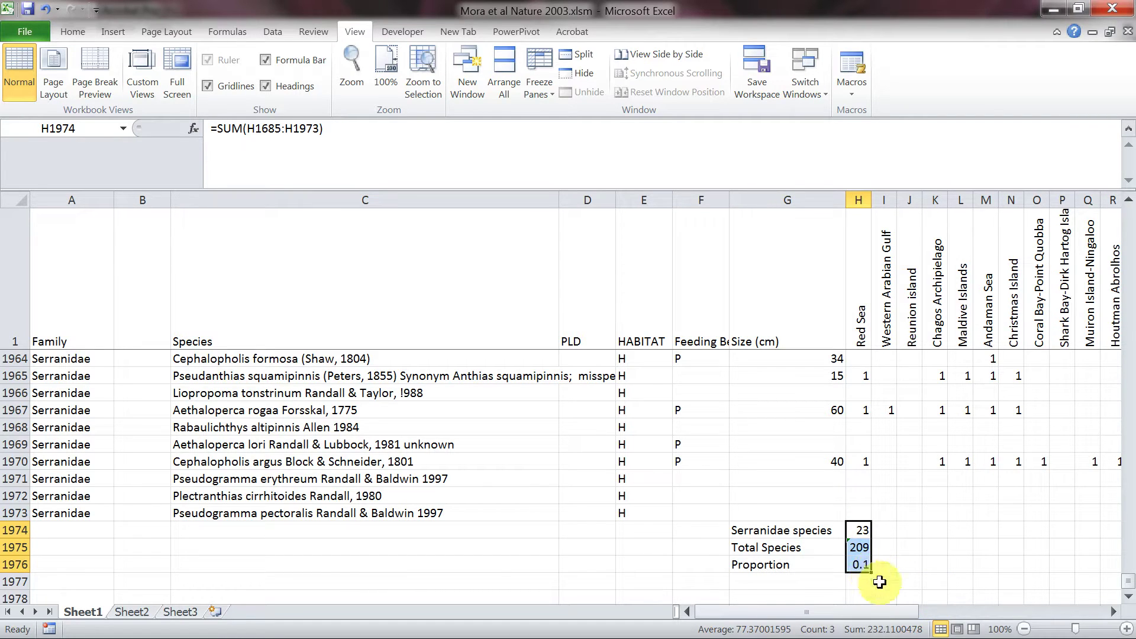
{"action": "left_click_drag", "start_coordinate": [870, 573], "coordinate": [1010, 573]}
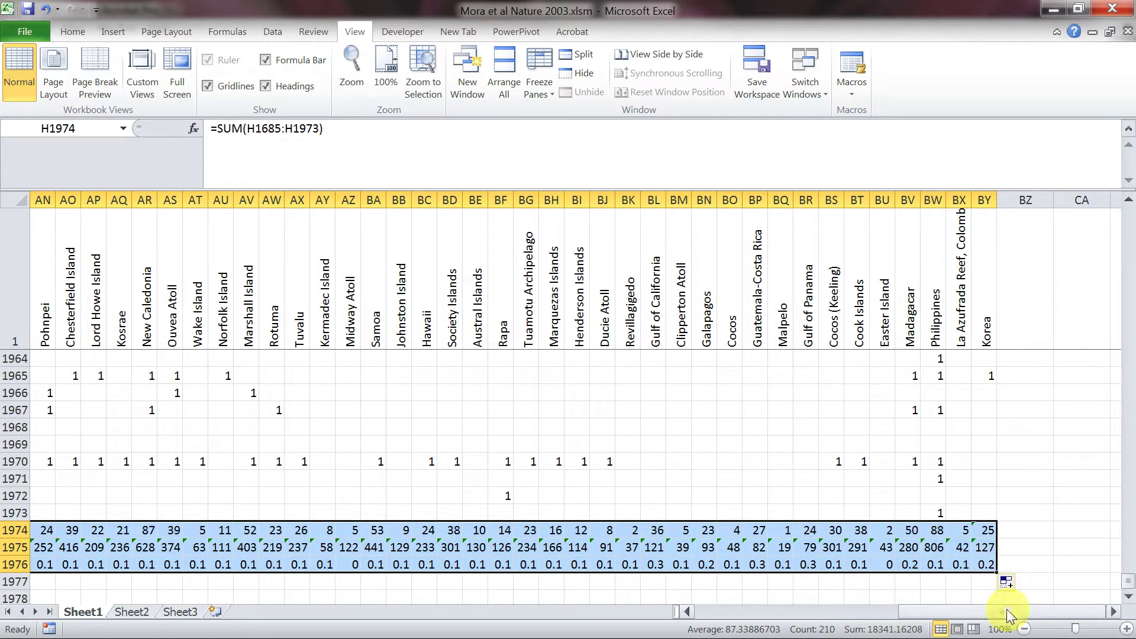
{"action": "left_click_drag", "start_coordinate": [1006, 610], "coordinate": [767, 619]}
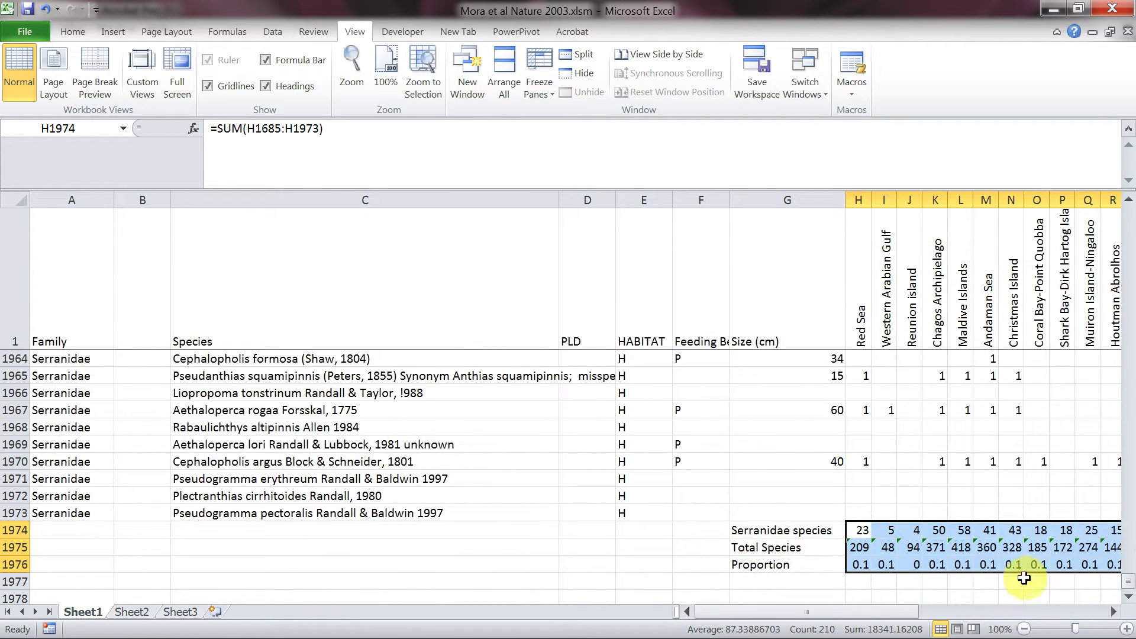
Insert a markers-only scatter chart of proportion against total species from rows 1975 and 1976, columns H to BY
{"action": "left_click", "coordinate": [858, 567]}
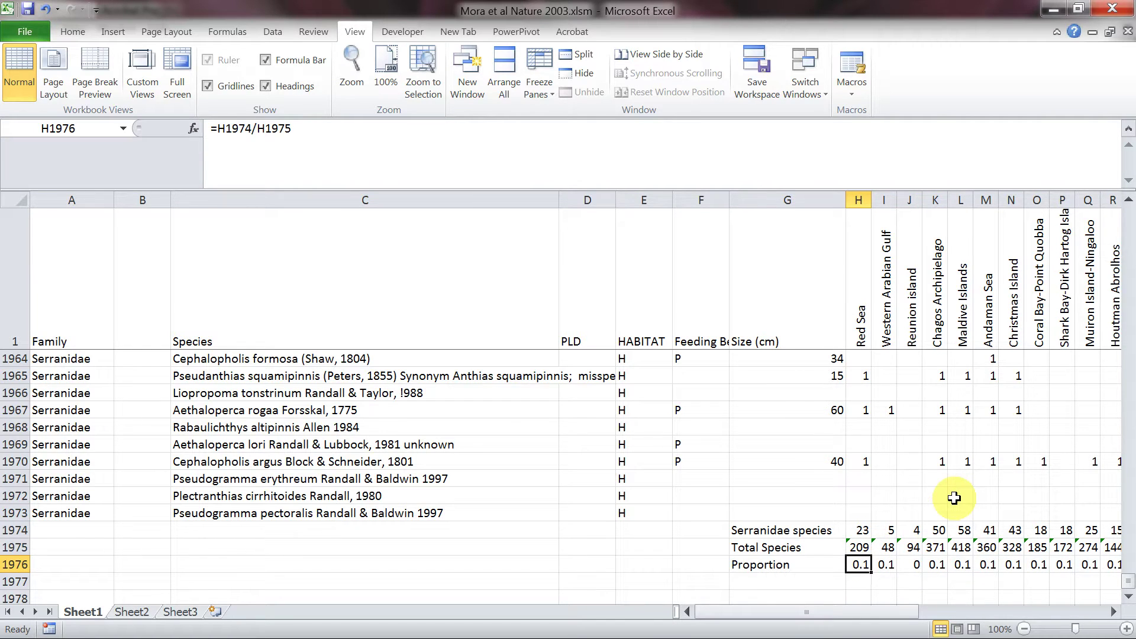
{"action": "key", "text": "shift+Up"}
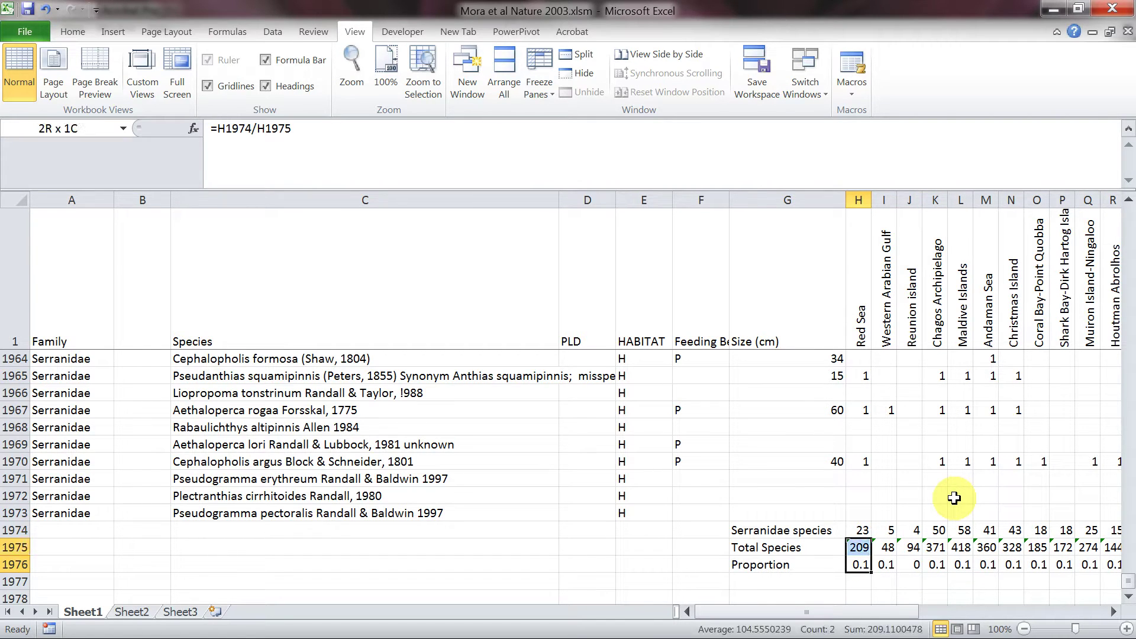
{"action": "key", "text": "ctrl+shift+Right"}
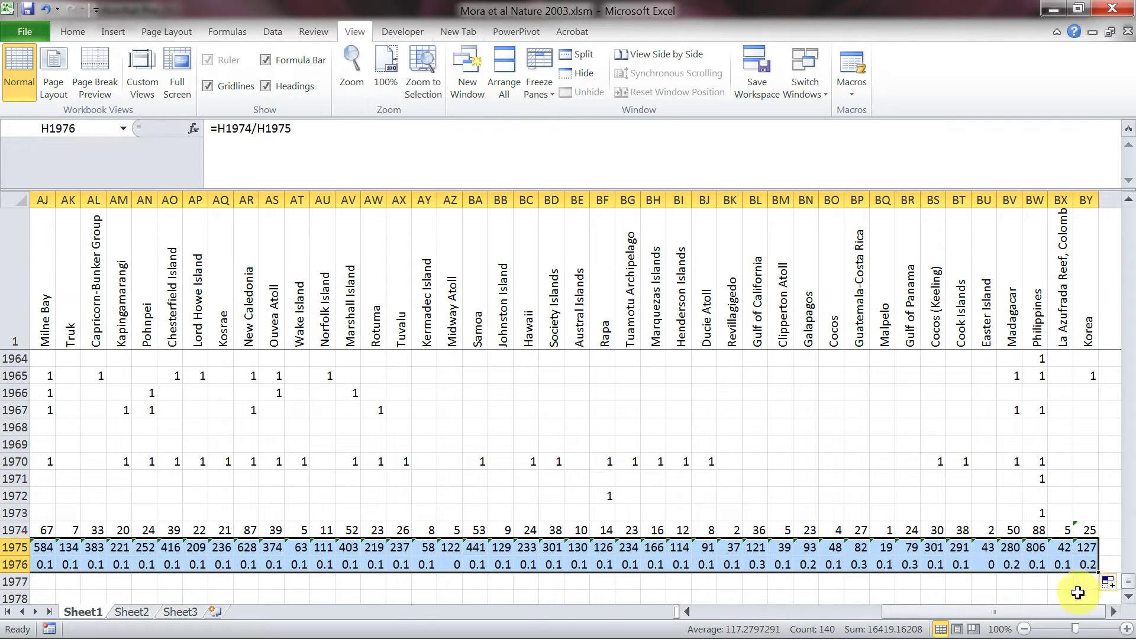
{"action": "left_click_drag", "start_coordinate": [1066, 613], "coordinate": [842, 624]}
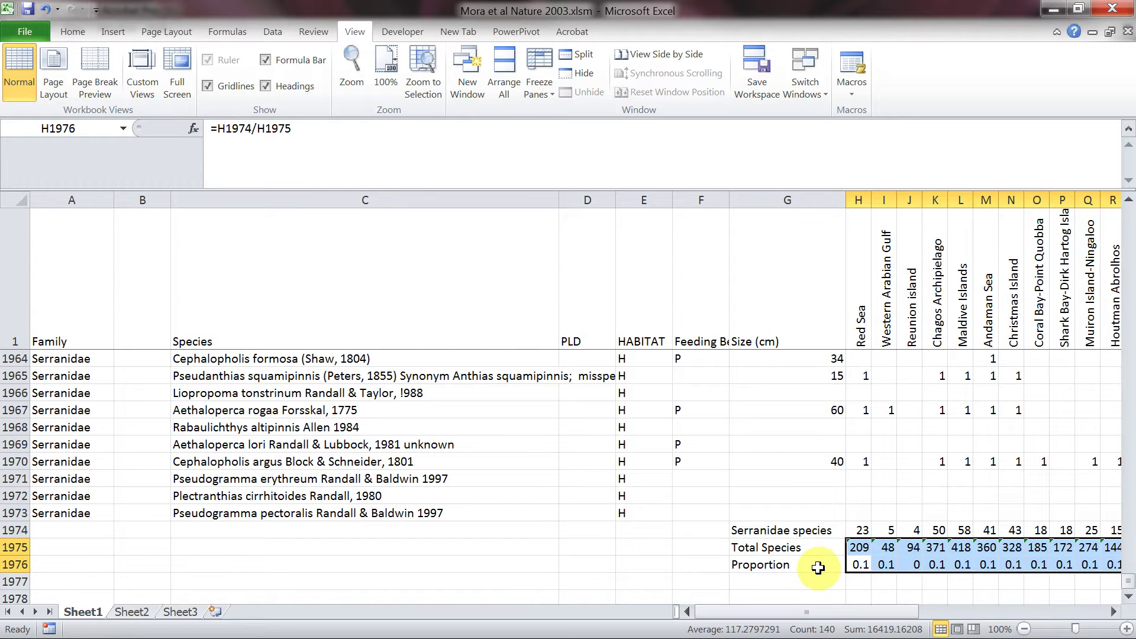
{"action": "left_click", "coordinate": [113, 32]}
{"action": "left_click", "coordinate": [476, 79]}
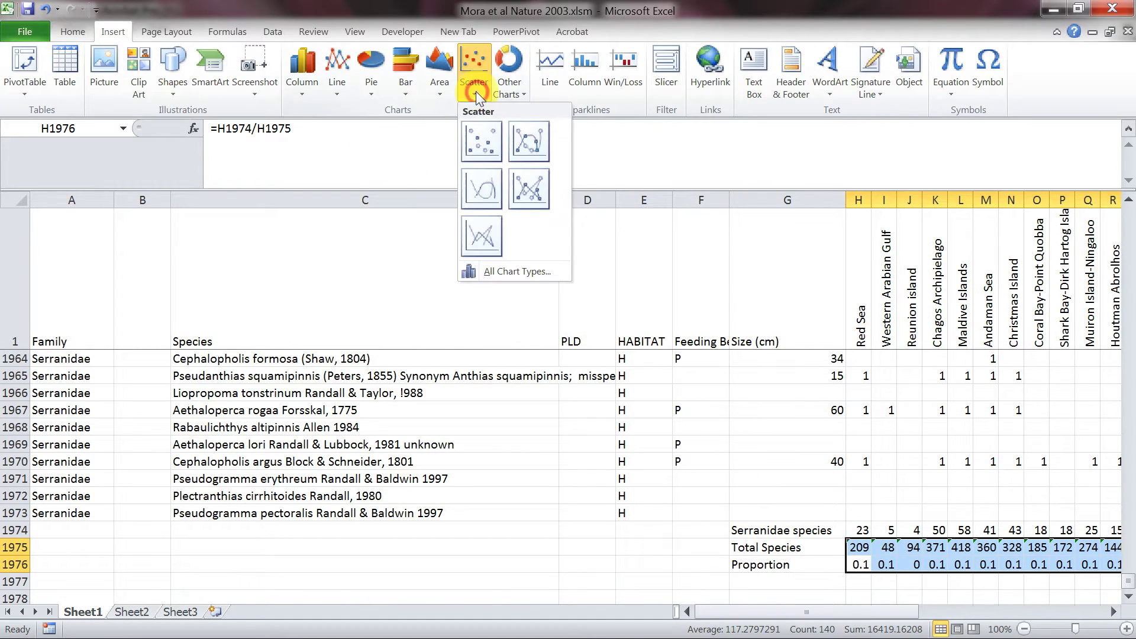
{"action": "left_click", "coordinate": [483, 142]}
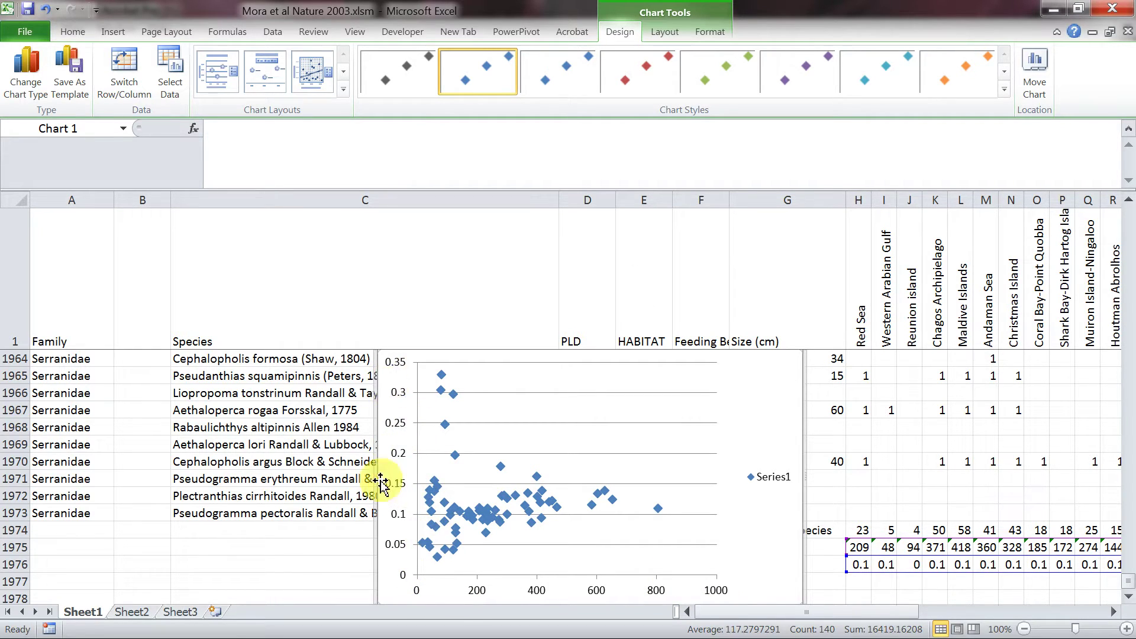
Shrink the Excel window to half the screen and reduce the worksheet zoom to 58% so the whole chart fits
{"action": "double_click", "coordinate": [892, 16]}
{"action": "left_click_drag", "start_coordinate": [388, 607], "coordinate": [394, 610]}
{"action": "left_click", "coordinate": [538, 606]}
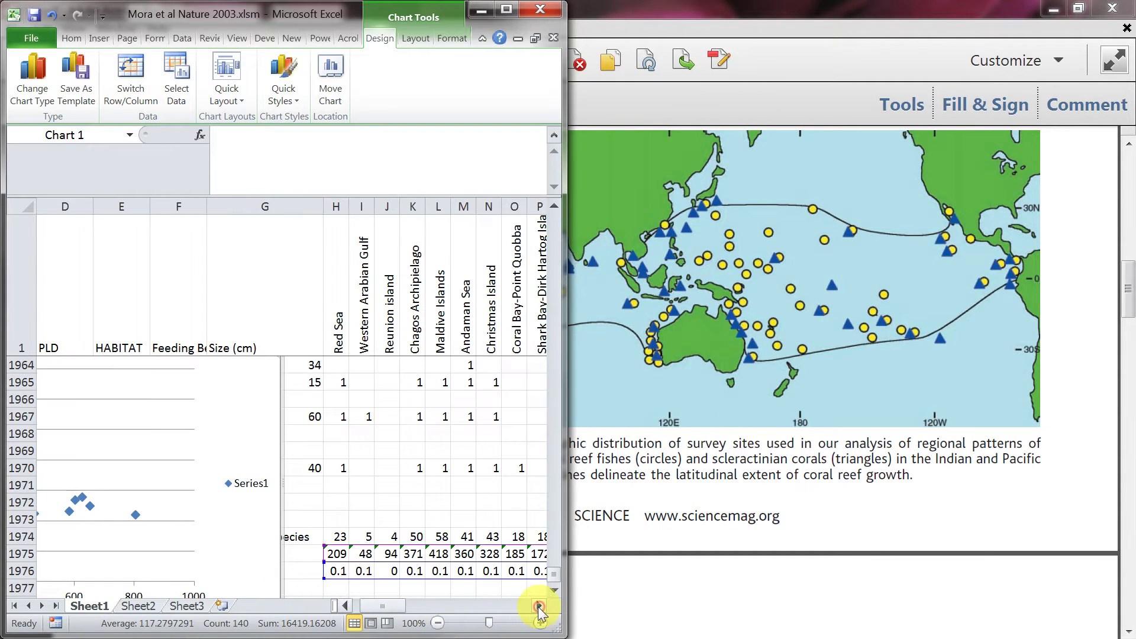
{"action": "left_click", "coordinate": [345, 606]}
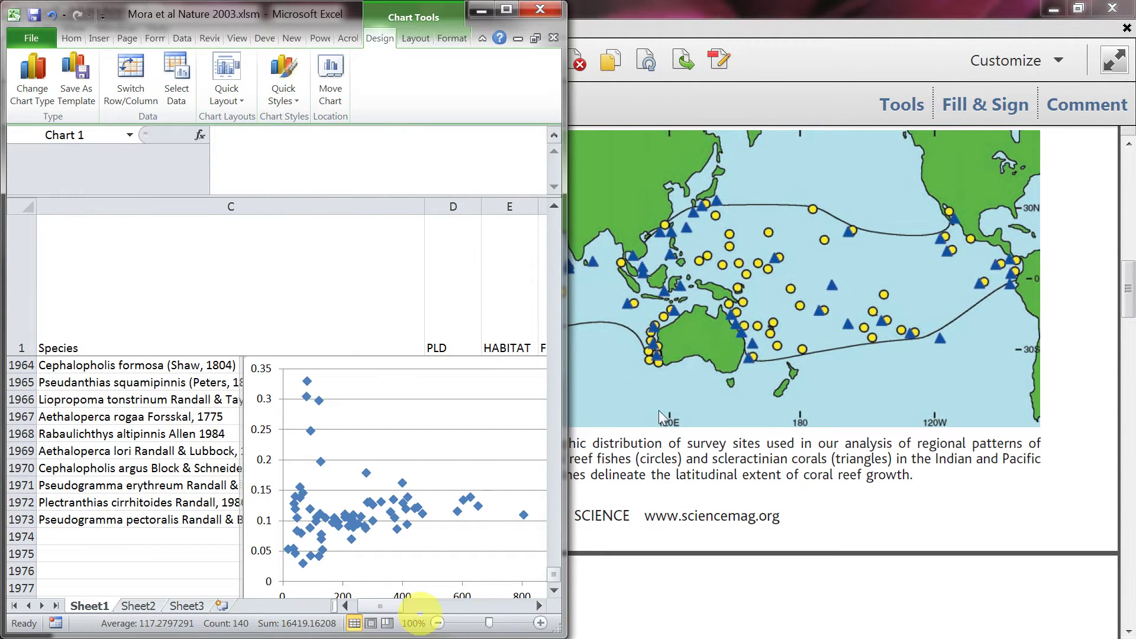
{"action": "left_click_drag", "start_coordinate": [489, 623], "coordinate": [471, 623]}
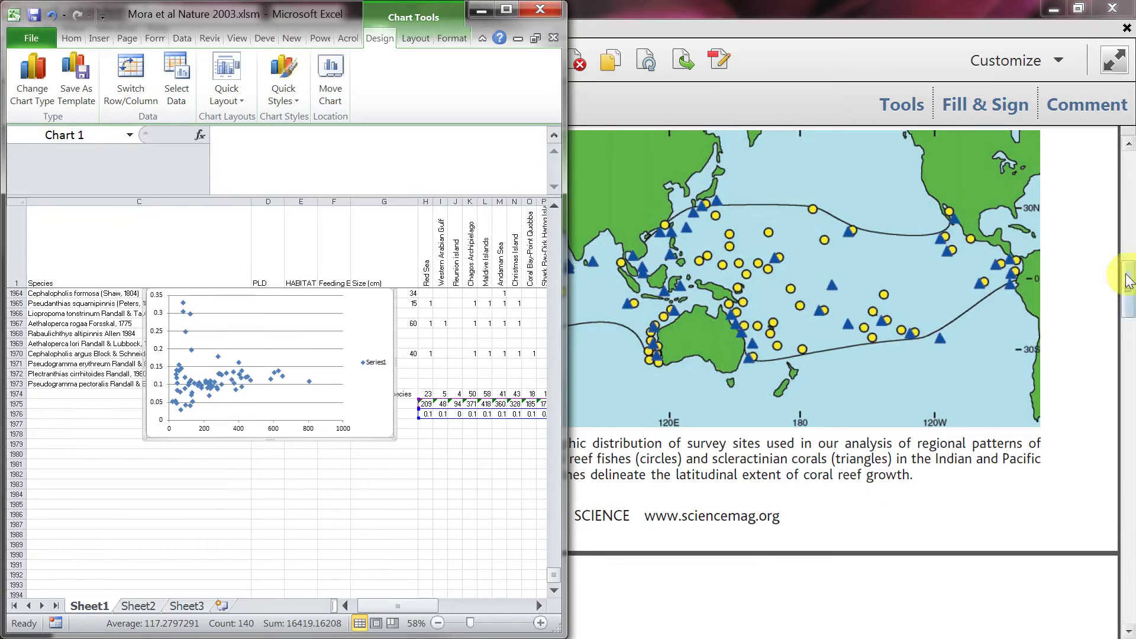
Switch to 1532.pdf in Adobe Acrobat and bring Fig. 2 on page 2 into view
{"action": "left_click_drag", "start_coordinate": [1129, 301], "coordinate": [1129, 342]}
{"action": "scroll", "coordinate": [1025, 469], "scroll_direction": "down", "scroll_amount": 3}
{"action": "scroll", "coordinate": [1023, 467], "scroll_direction": "down", "scroll_amount": 1}
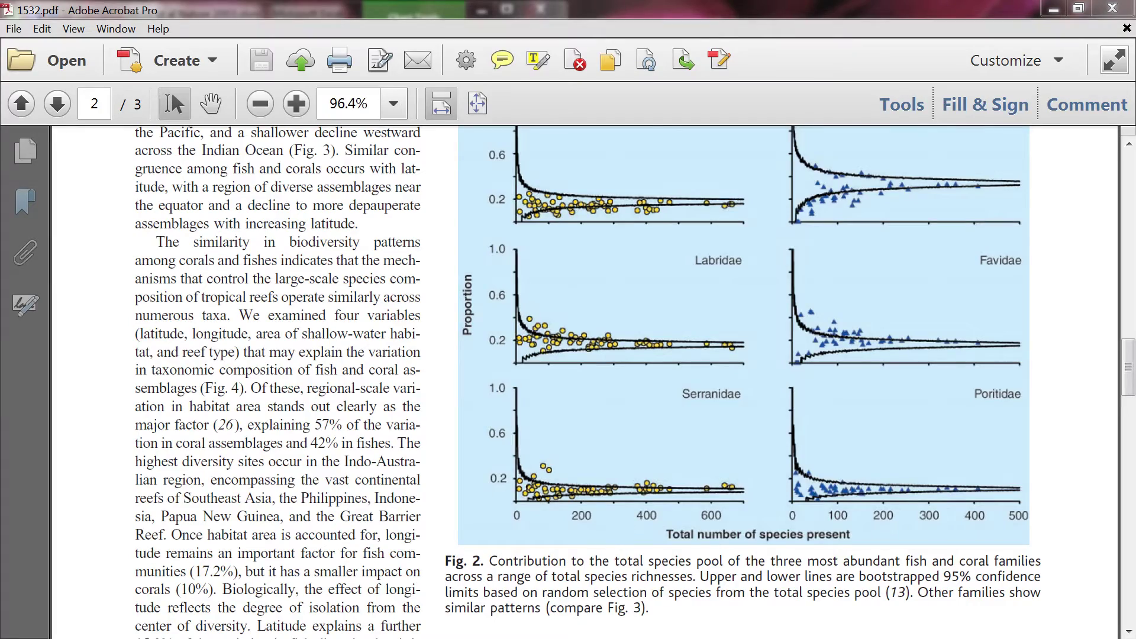
Take 1532.pdf out of full screen and resize the Excel window so its scatter chart shows beside the PDF
{"action": "left_click", "coordinate": [1077, 9]}
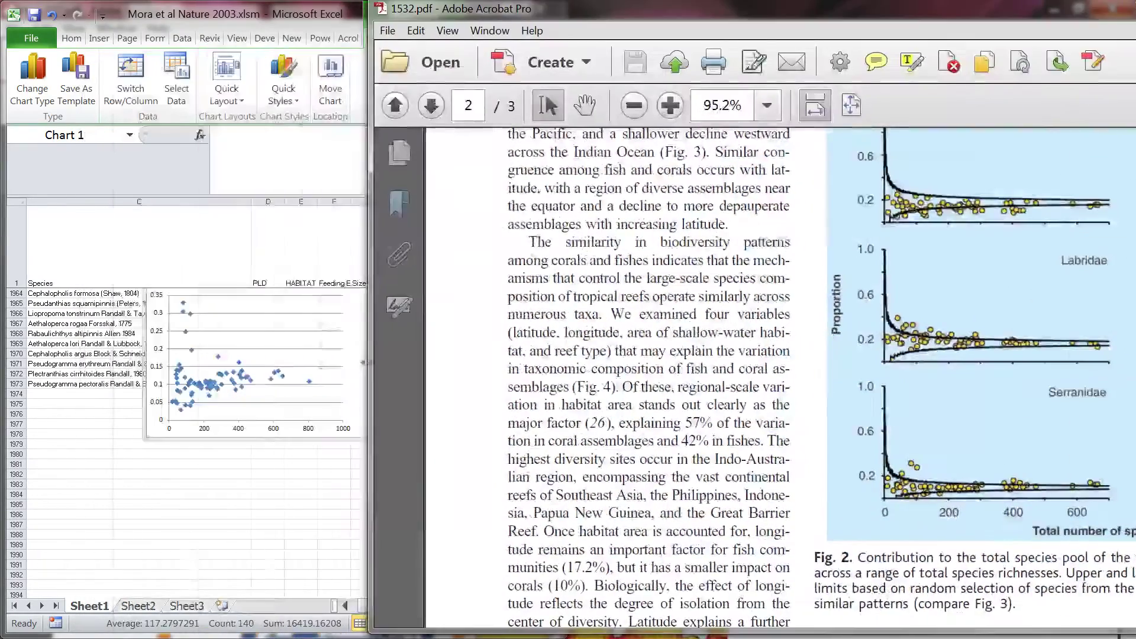
{"action": "left_click_drag", "start_coordinate": [1074, 23], "coordinate": [2, 140]}
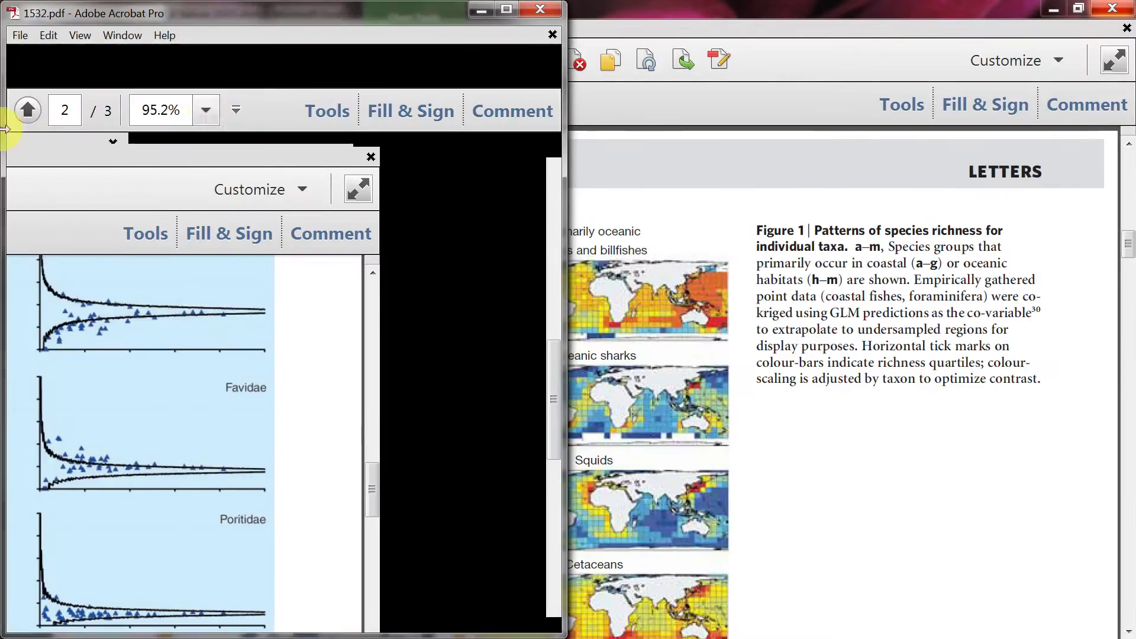
{"action": "left_click_drag", "start_coordinate": [298, 19], "coordinate": [288, 87]}
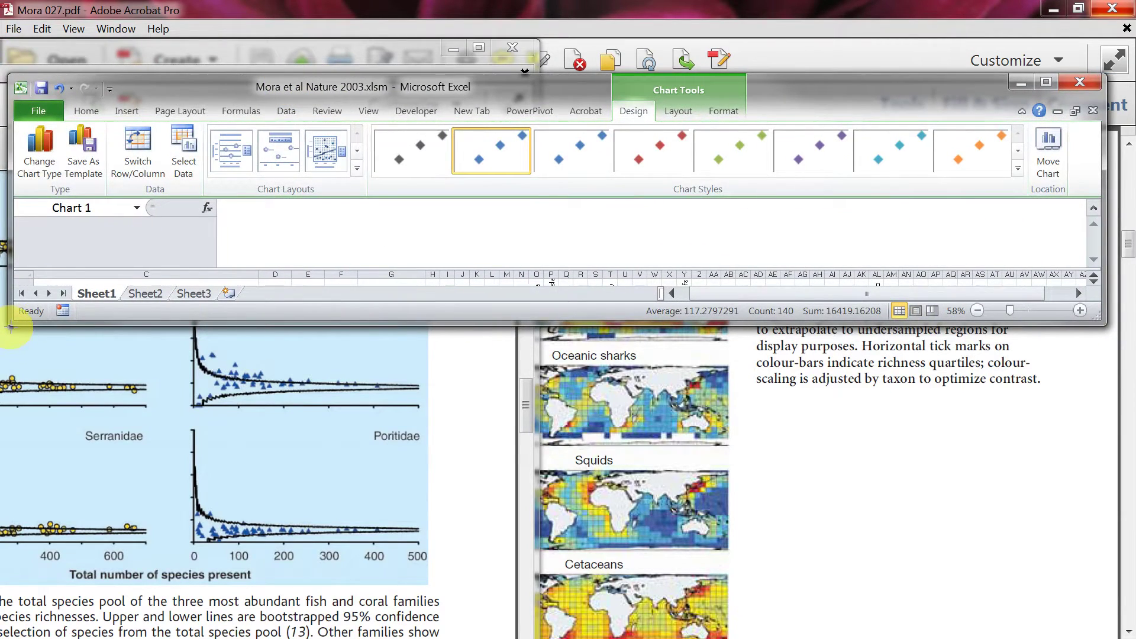
{"action": "left_click_drag", "start_coordinate": [12, 320], "coordinate": [469, 630]}
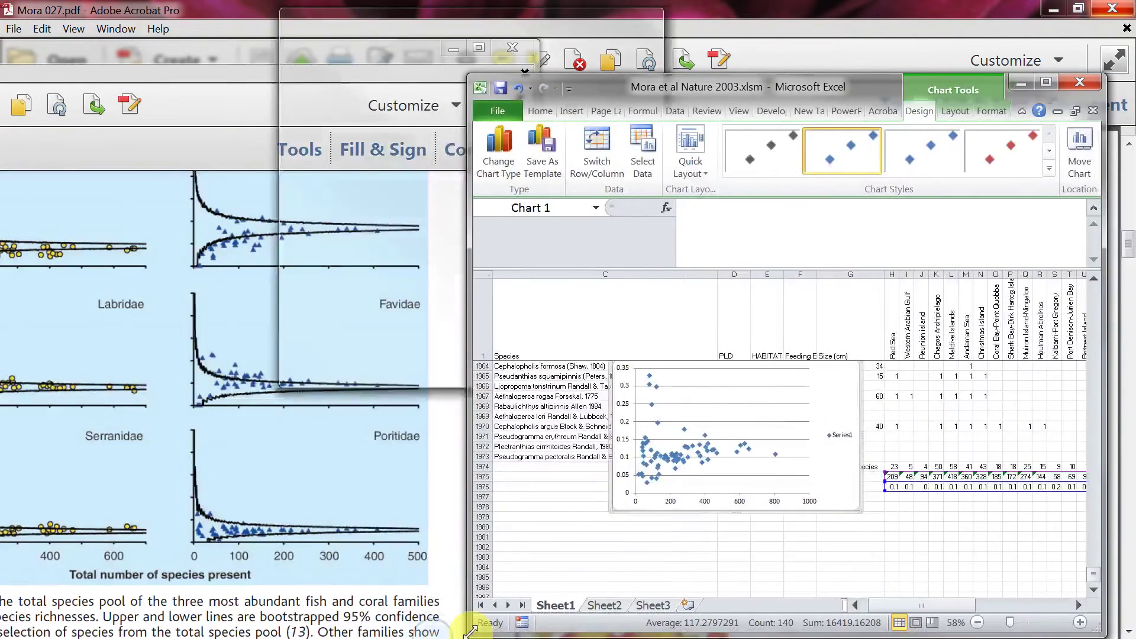
Dock Mora 027.pdf and 1532.pdf to the half of the screen opposite Excel, with 1532.pdf in front
{"action": "double_click", "coordinate": [296, 9]}
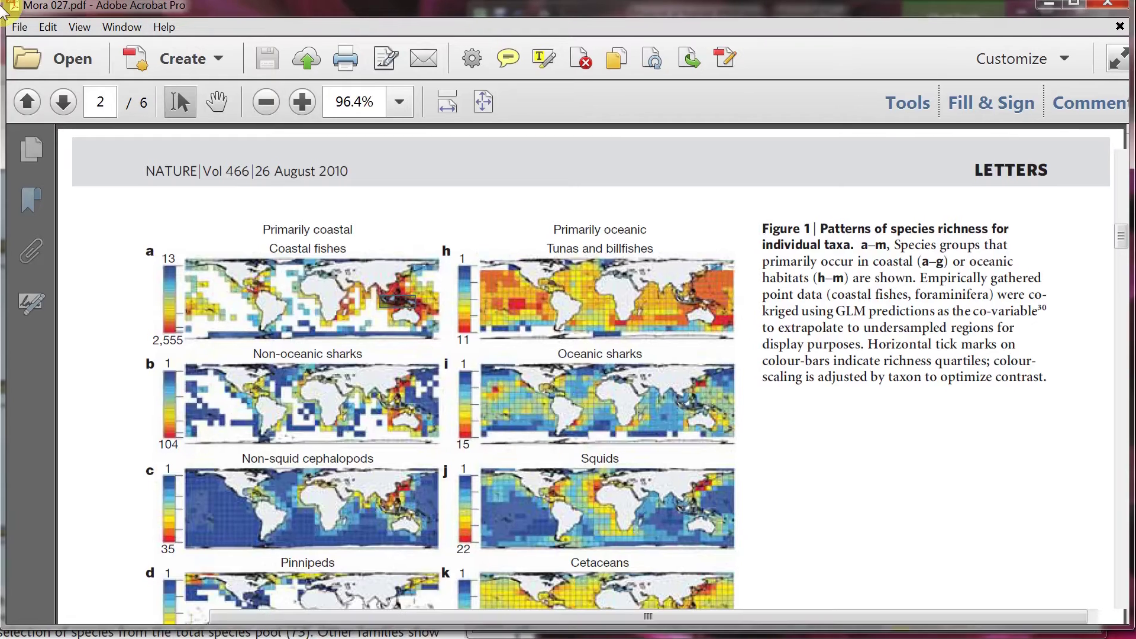
{"action": "left_click_drag", "start_coordinate": [3, 11], "coordinate": [2, 10]}
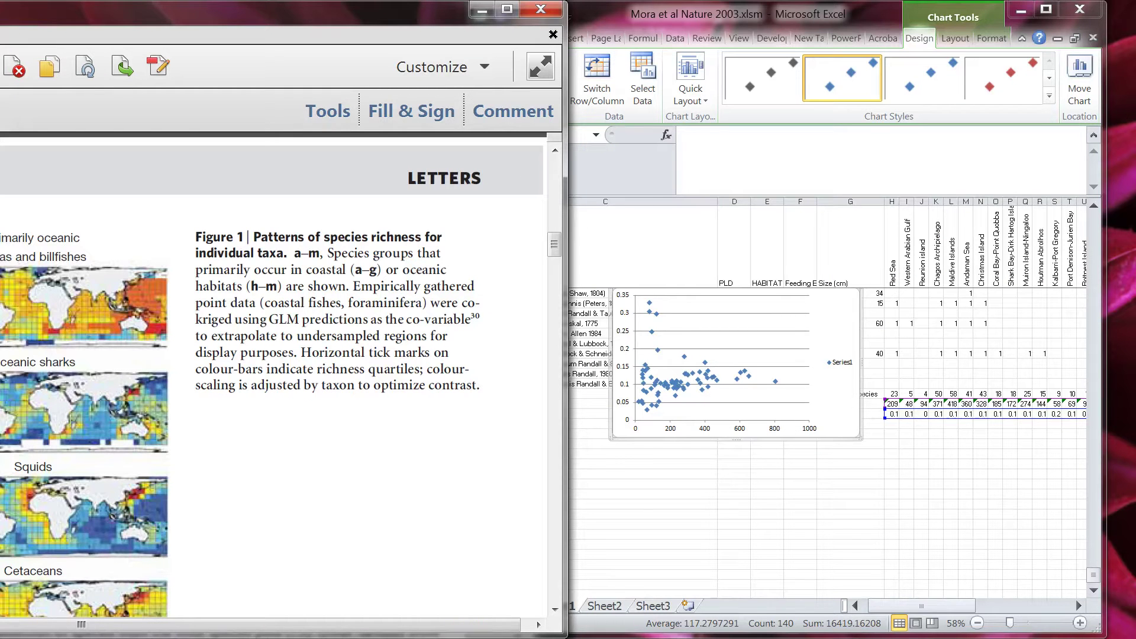
{"action": "key", "text": "alt+Tab"}
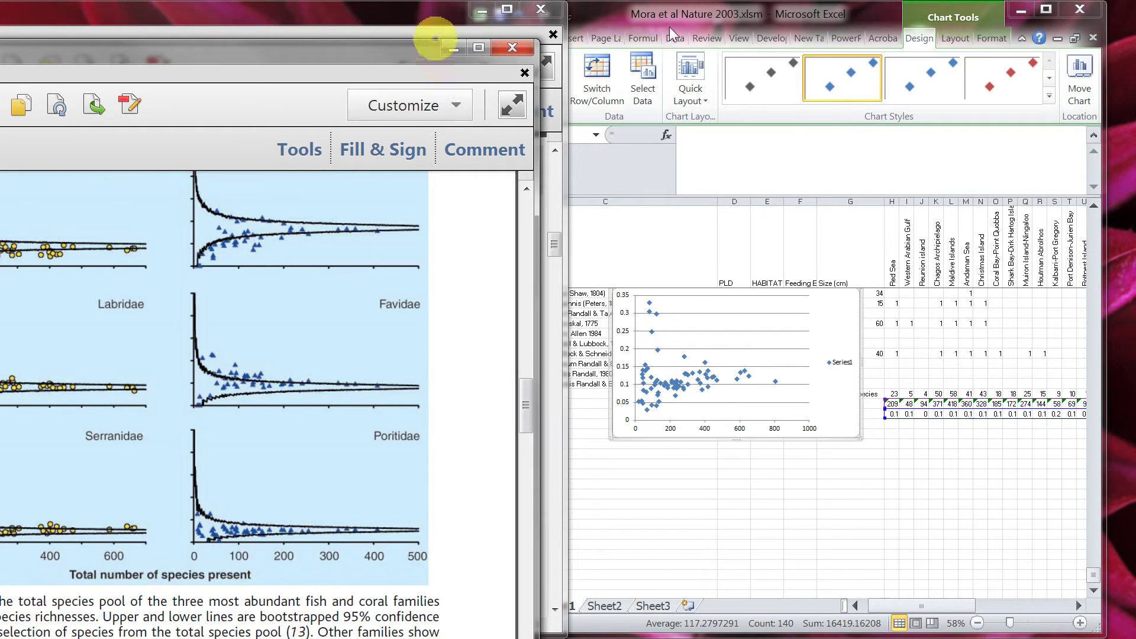
{"action": "left_click_drag", "start_coordinate": [389, 59], "coordinate": [2, 72]}
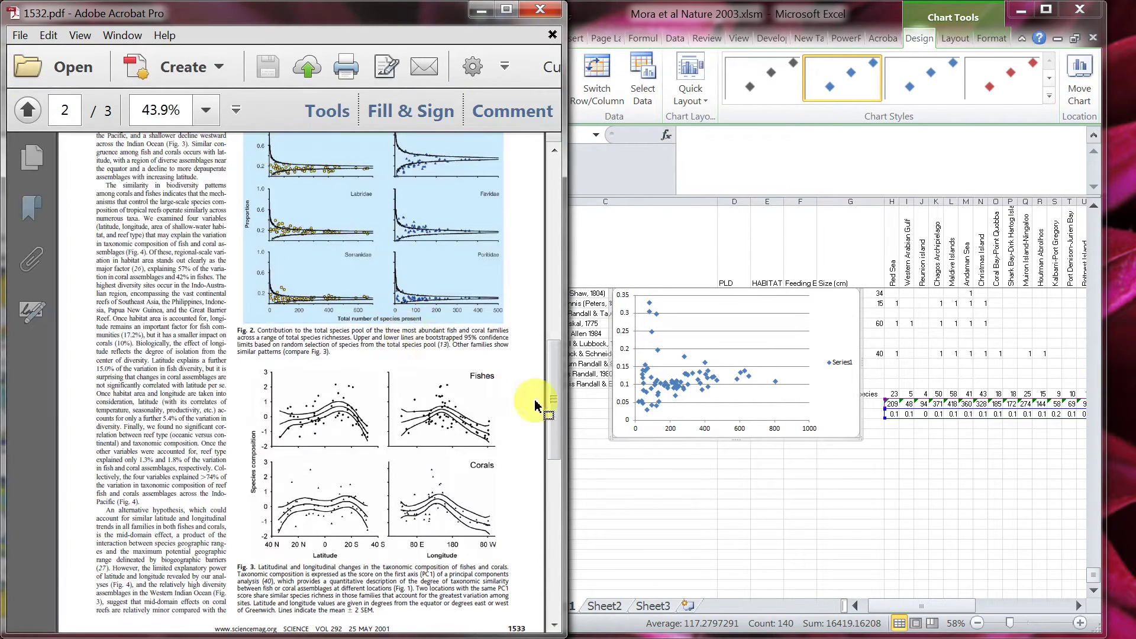
Zoom 1532.pdf to 66.7% on Fig. 2 and compare its Serranidae plot with the Excel scatter chart
{"action": "left_click_drag", "start_coordinate": [554, 415], "coordinate": [551, 393]}
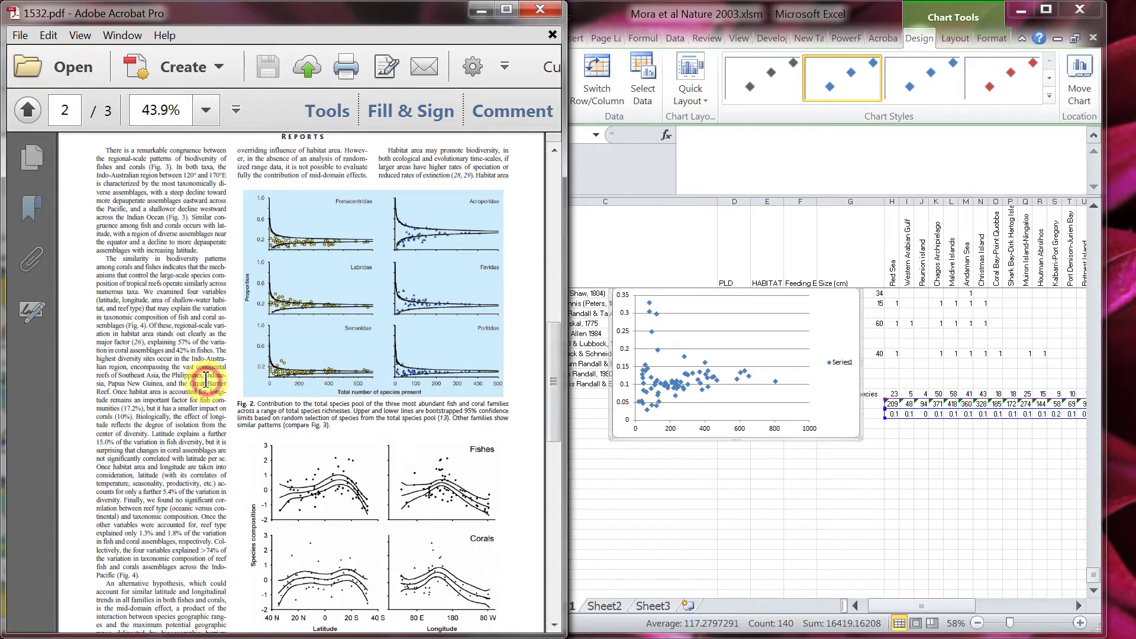
{"action": "scroll", "coordinate": [240, 388], "scroll_direction": "up", "scroll_amount": 1}
{"action": "scroll", "coordinate": [240, 387], "scroll_direction": "up", "scroll_amount": 2}
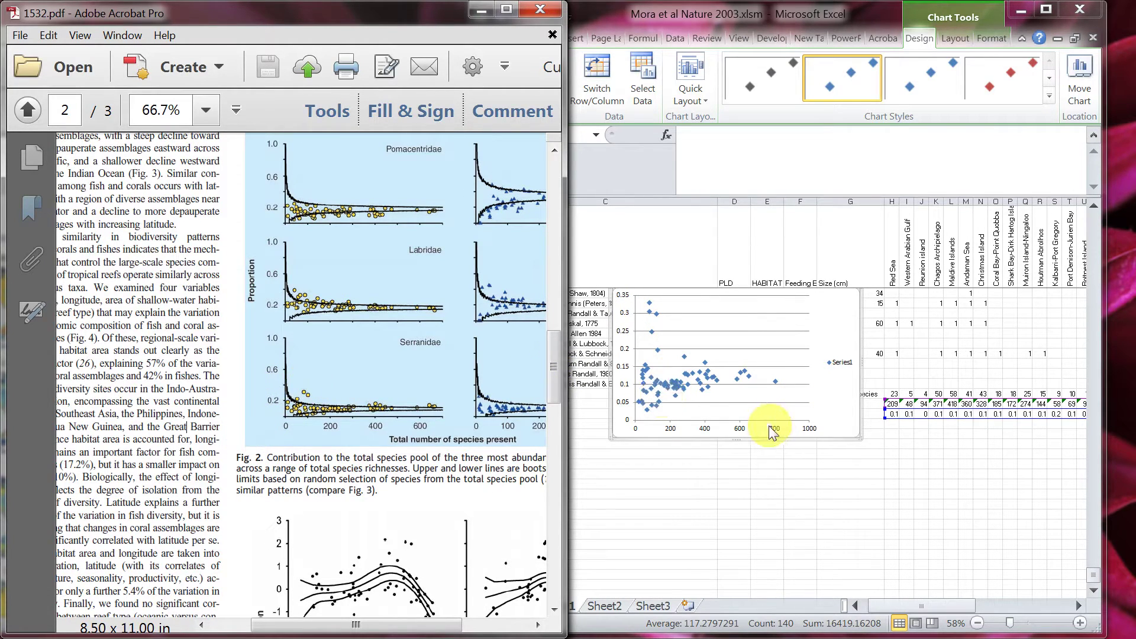
{"action": "left_click", "coordinate": [769, 368]}
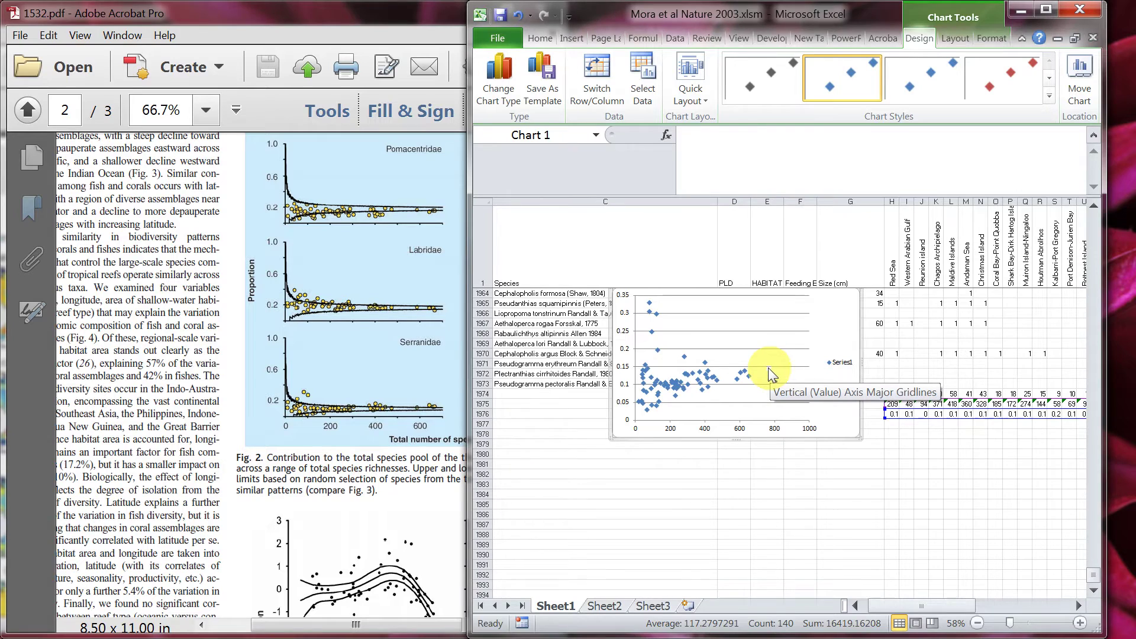
Delete the horizontal major gridlines from the Serranidae scatter chart
{"action": "right_click", "coordinate": [770, 373]}
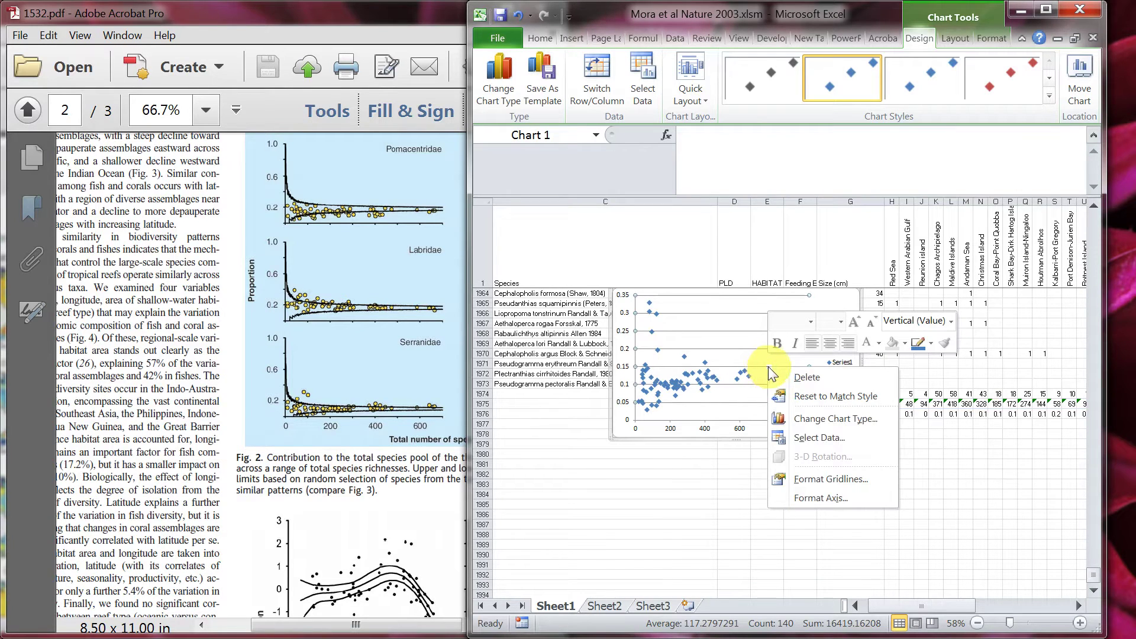
{"action": "key", "text": "Escape"}
{"action": "key", "text": "Delete"}
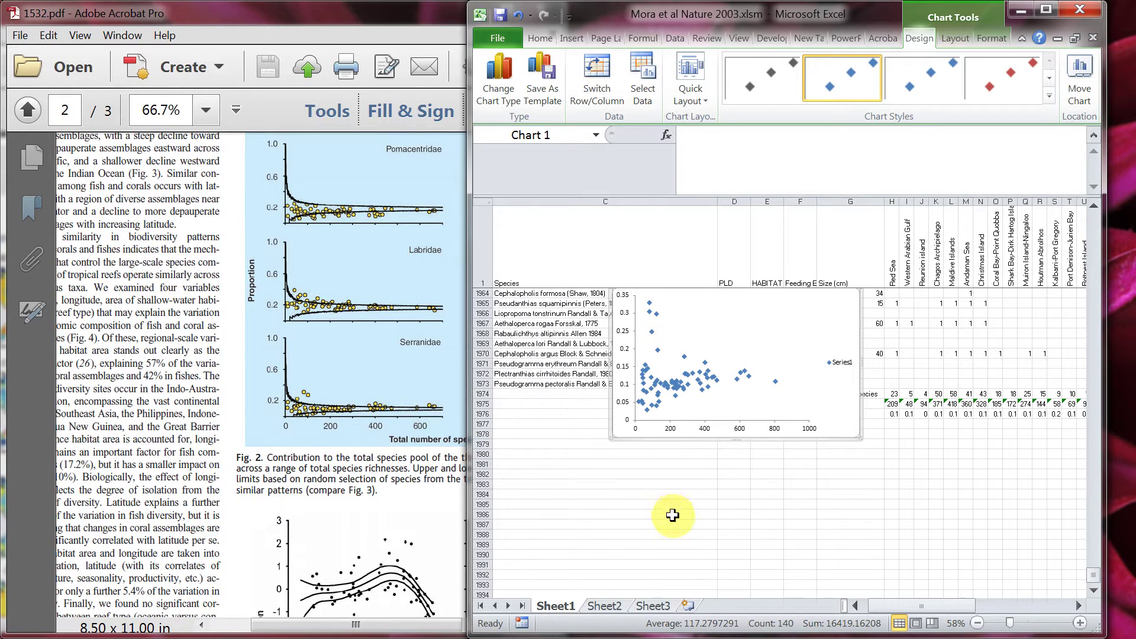
{"action": "left_click", "coordinate": [734, 504]}
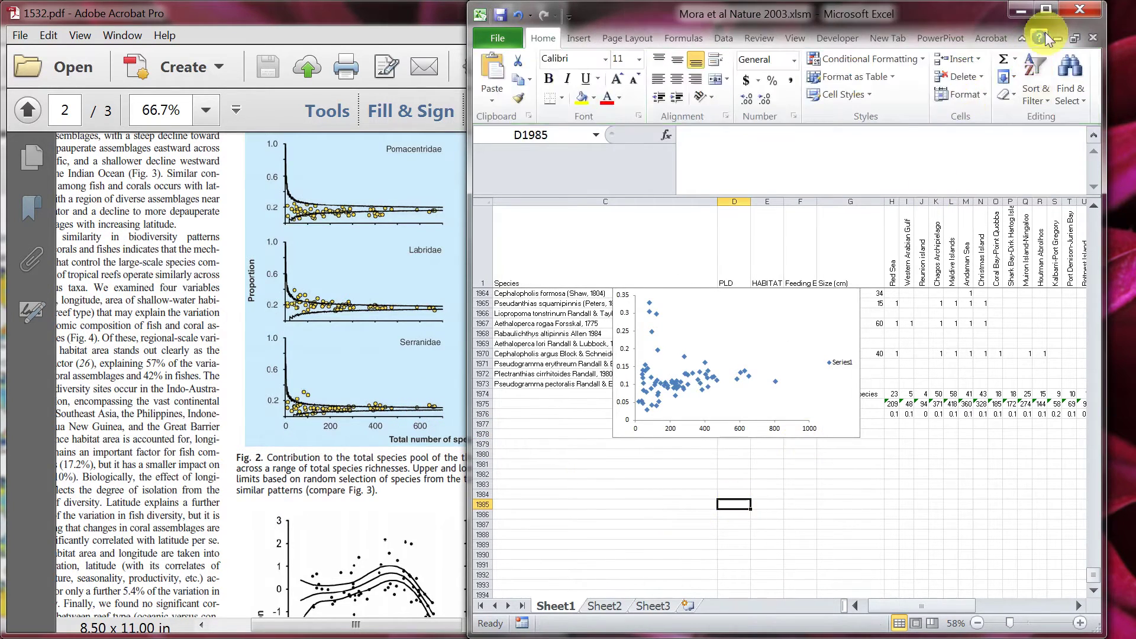
Maximize the Excel window and move the scatter chart below the last species rows, clear of the summary labels in column G
{"action": "left_click", "coordinate": [1046, 9]}
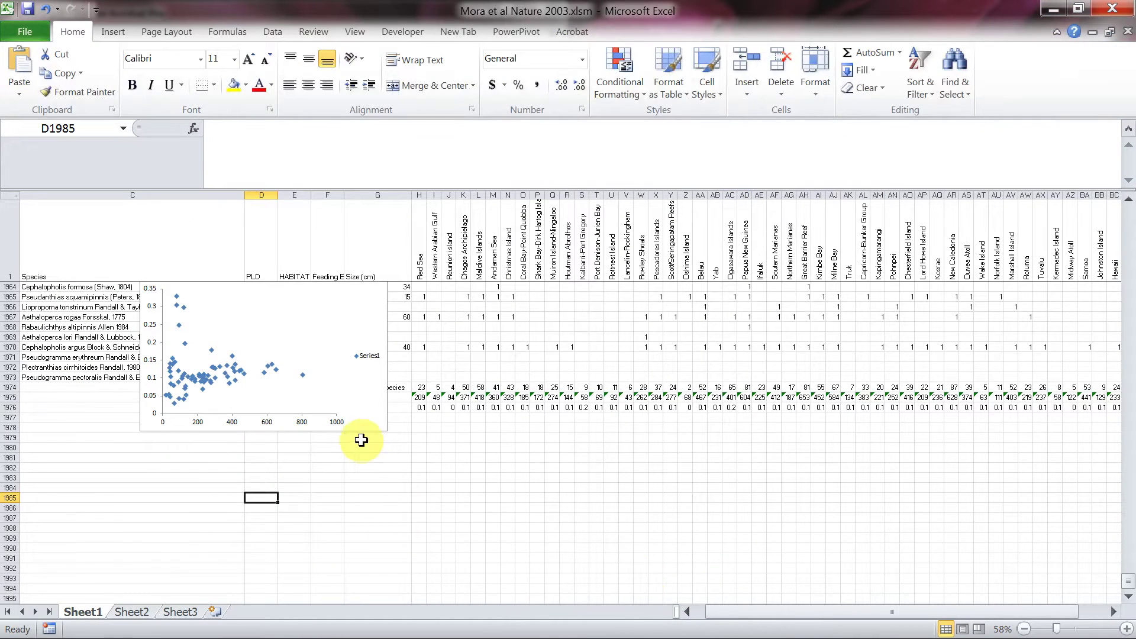
{"action": "left_click_drag", "start_coordinate": [367, 430], "coordinate": [305, 538]}
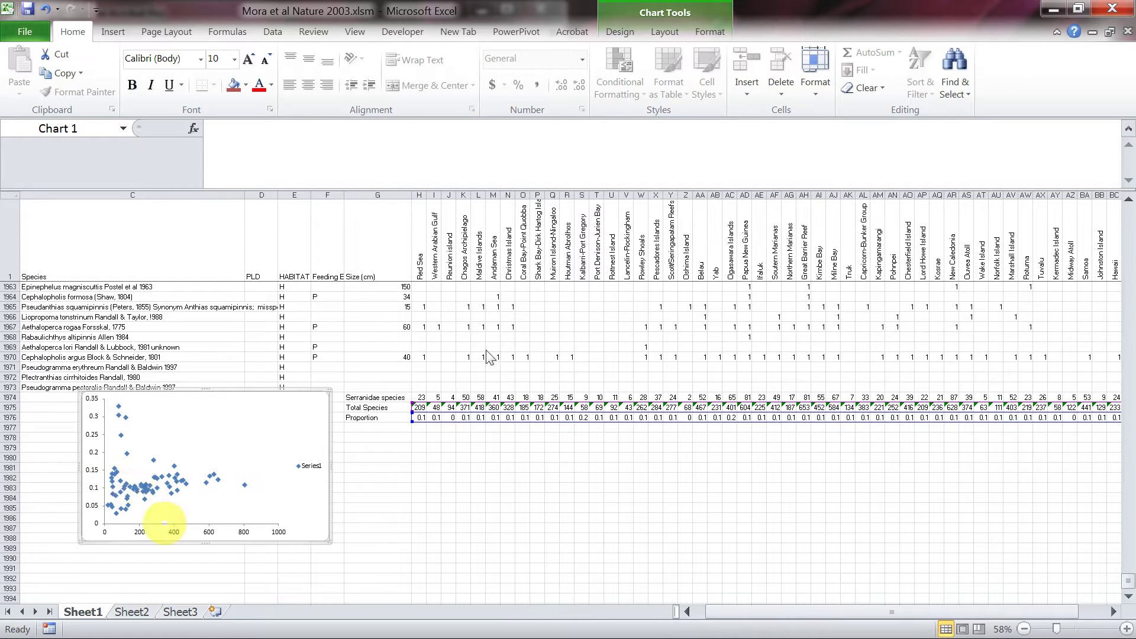
{"action": "left_click", "coordinate": [416, 497]}
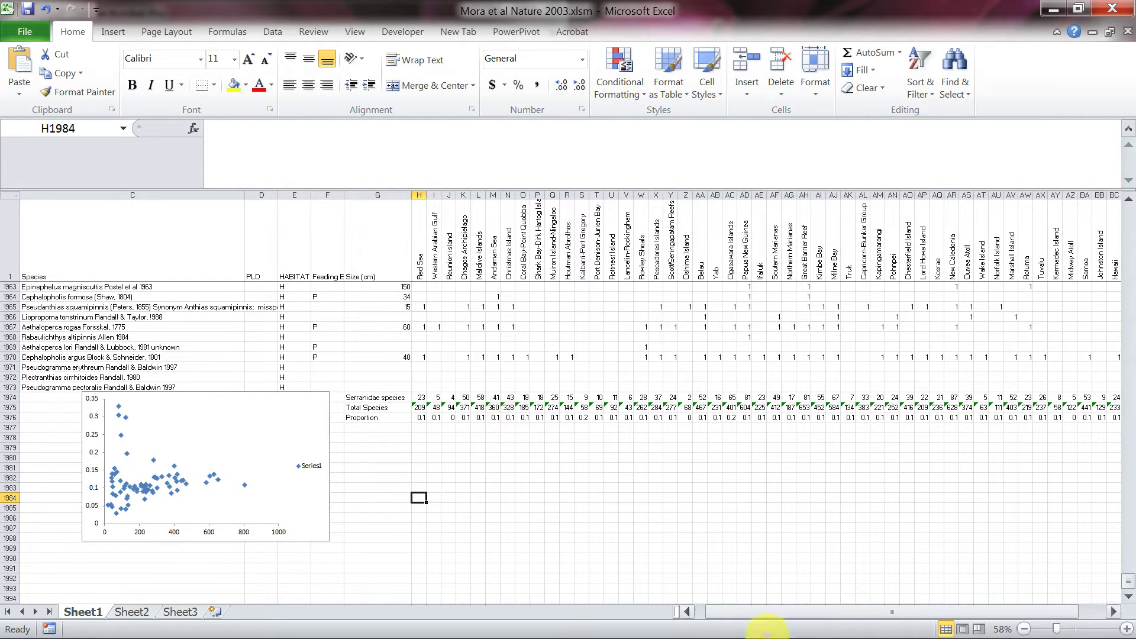
Copy the whole Proportion row 1976, including its label, and paste it as values only starting at G1979
{"action": "left_click_drag", "start_coordinate": [808, 615], "coordinate": [798, 614]}
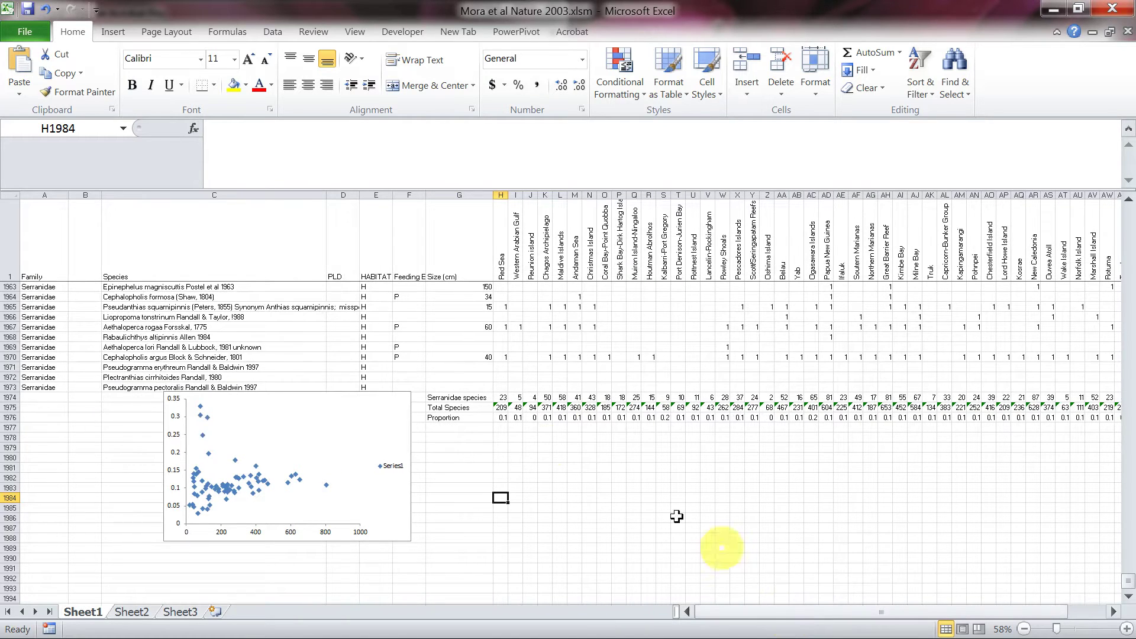
{"action": "left_click", "coordinate": [452, 417]}
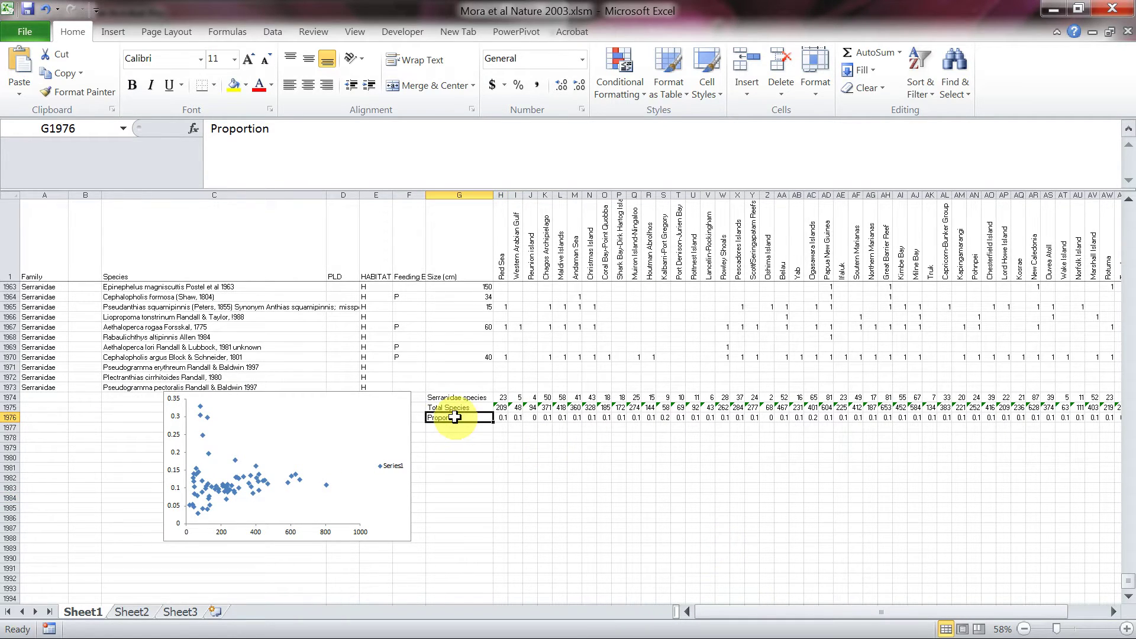
{"action": "key", "text": "ctrl+shift+Right"}
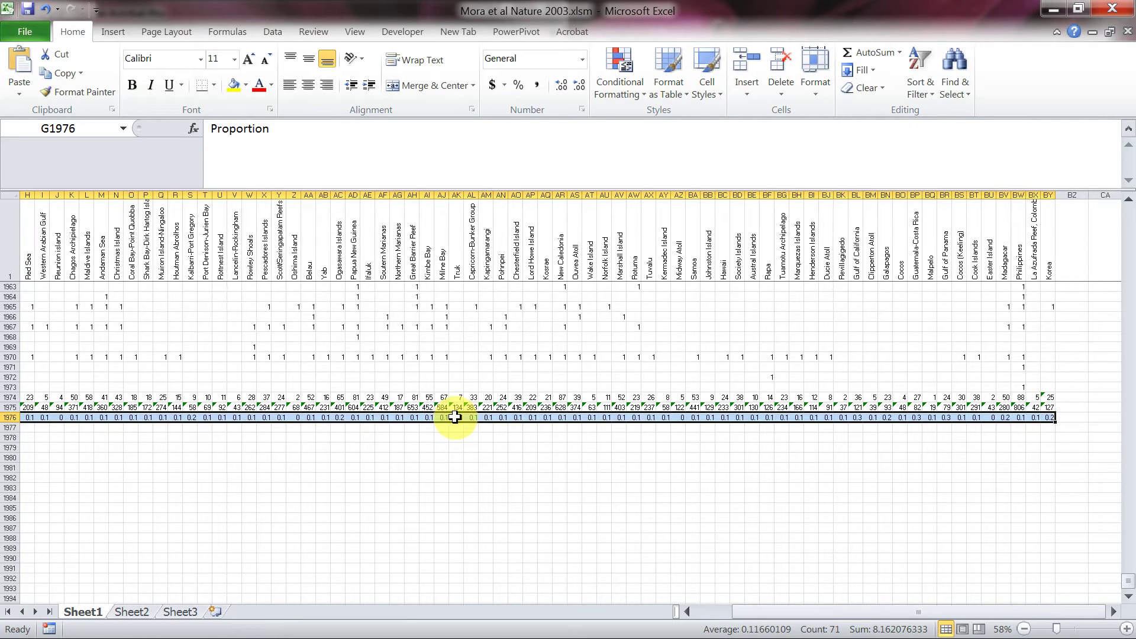
{"action": "right_click", "coordinate": [455, 417]}
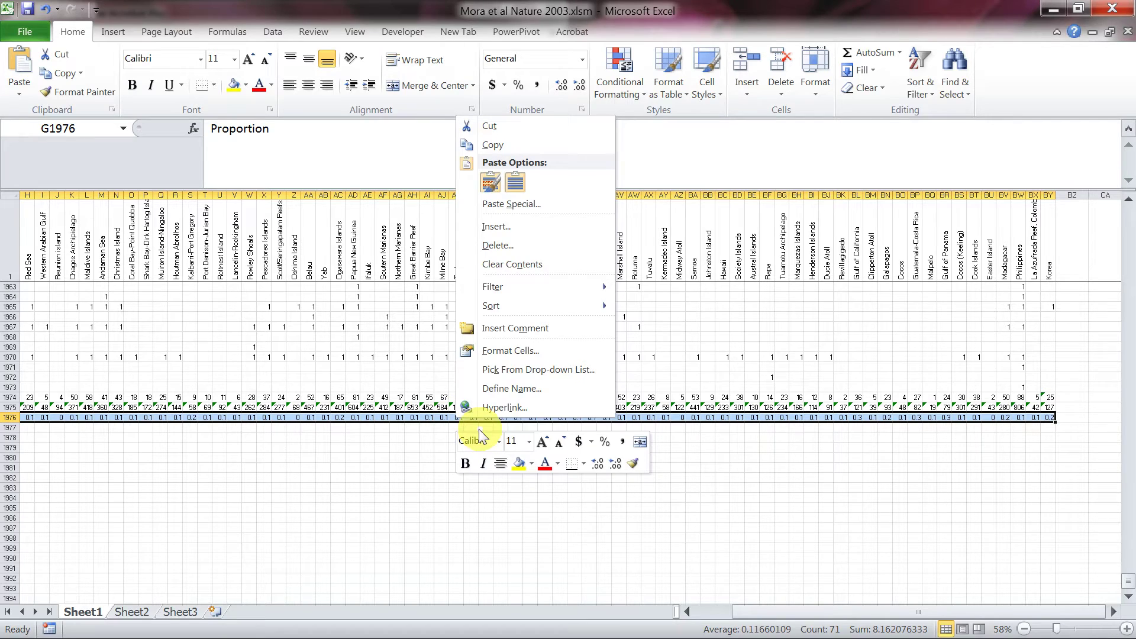
{"action": "left_click", "coordinate": [504, 145]}
{"action": "left_click_drag", "start_coordinate": [799, 613], "coordinate": [719, 616]}
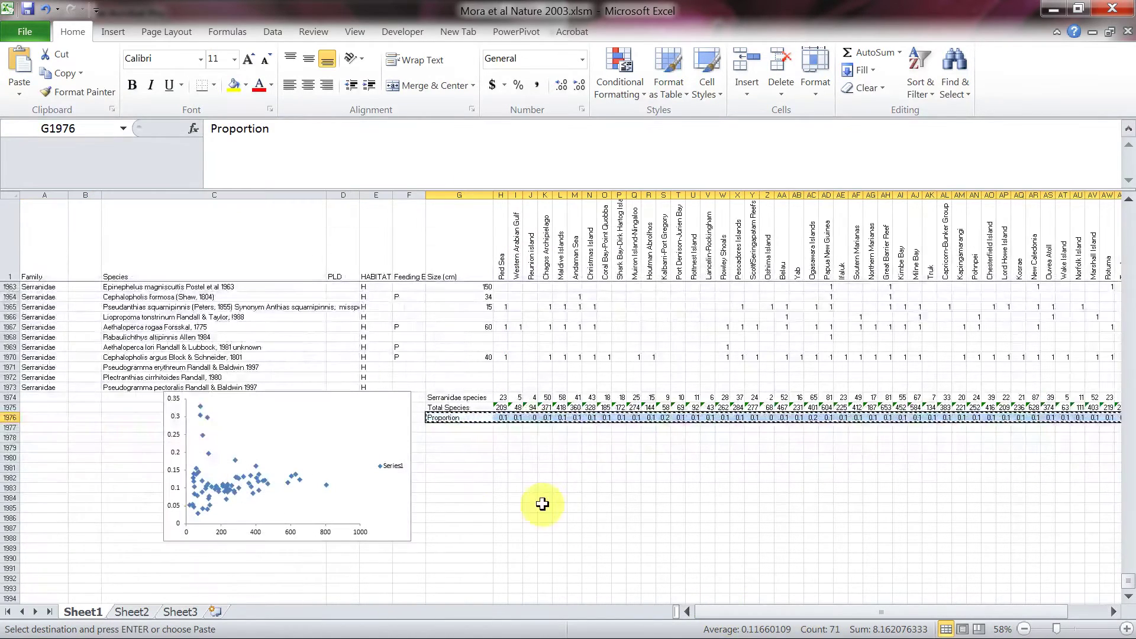
{"action": "left_click", "coordinate": [458, 447]}
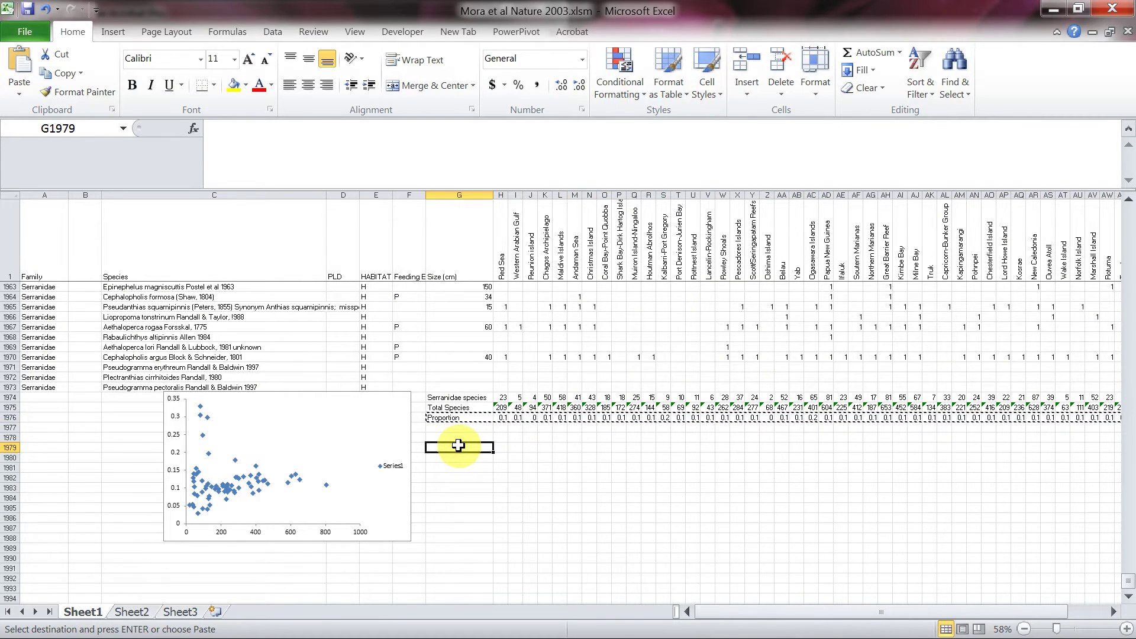
{"action": "right_click", "coordinate": [459, 449]}
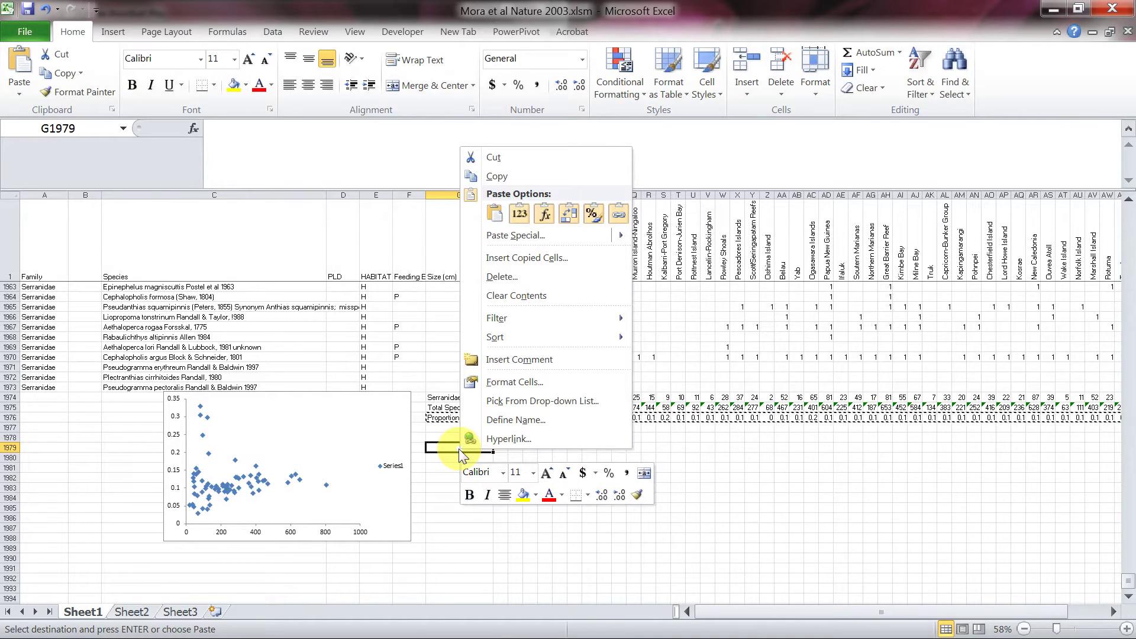
{"action": "left_click", "coordinate": [520, 214]}
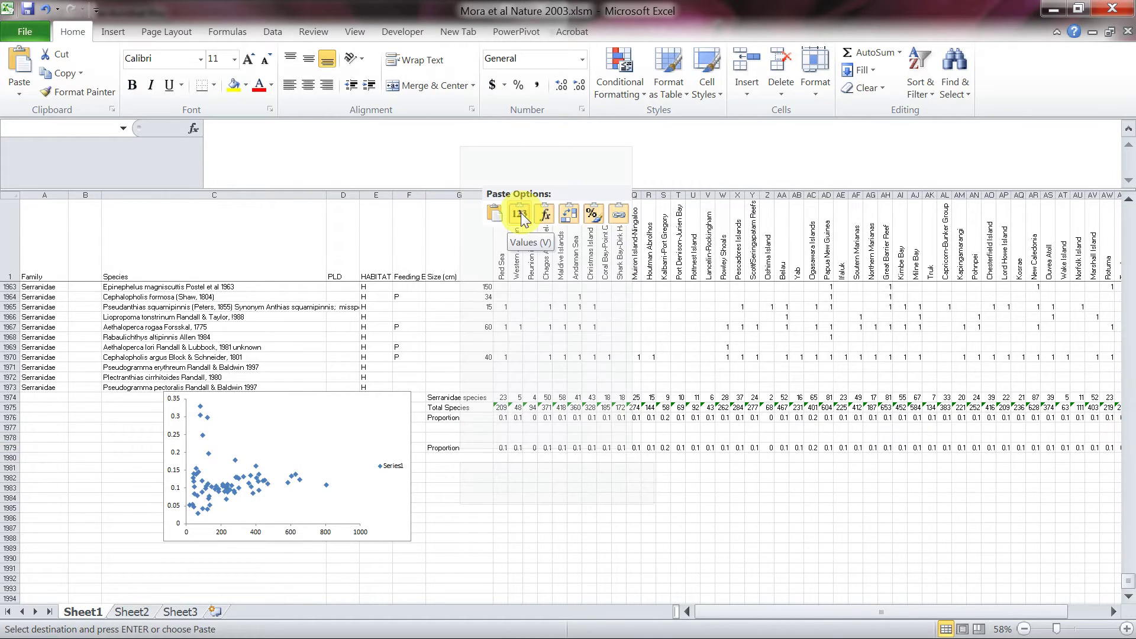
Relabel G1979 as ActualProportionSerranids and widen column G to fit the label
{"action": "left_click", "coordinate": [455, 448]}
{"action": "type", "text": "ActualProportion"}
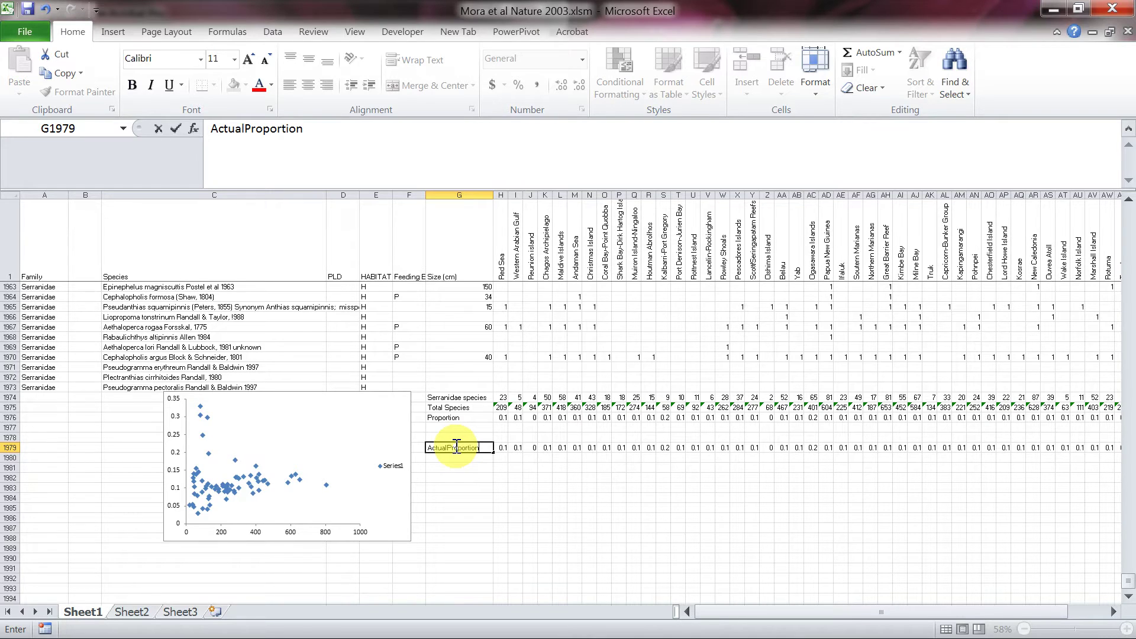
{"action": "type", "text": "Serranids"}
{"action": "key", "text": "Return"}
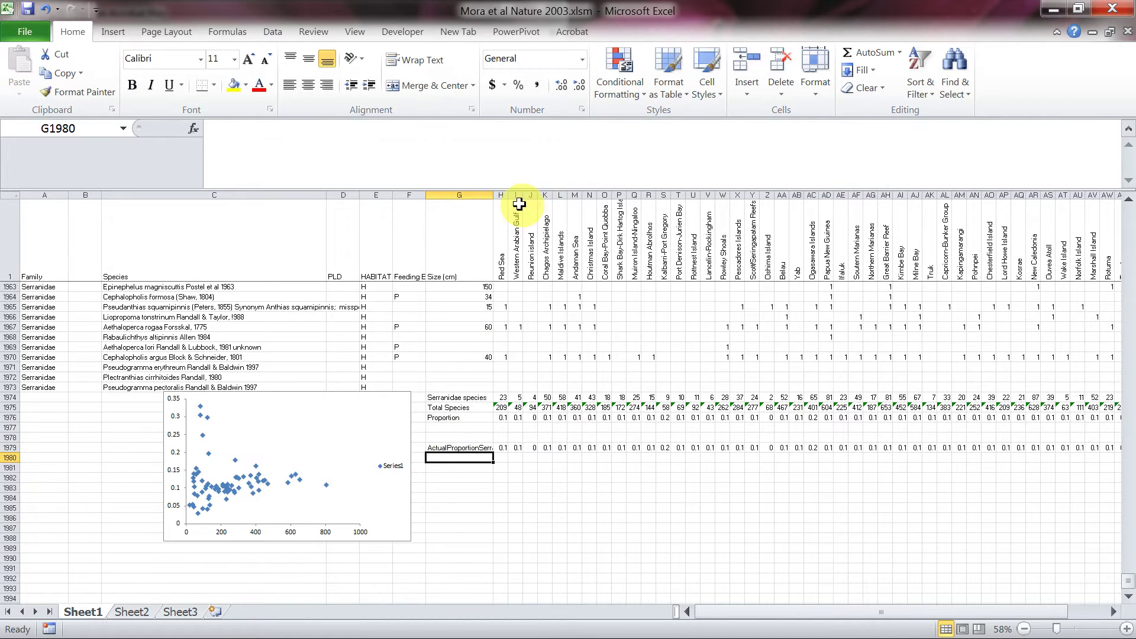
{"action": "left_click_drag", "start_coordinate": [494, 194], "coordinate": [516, 195]}
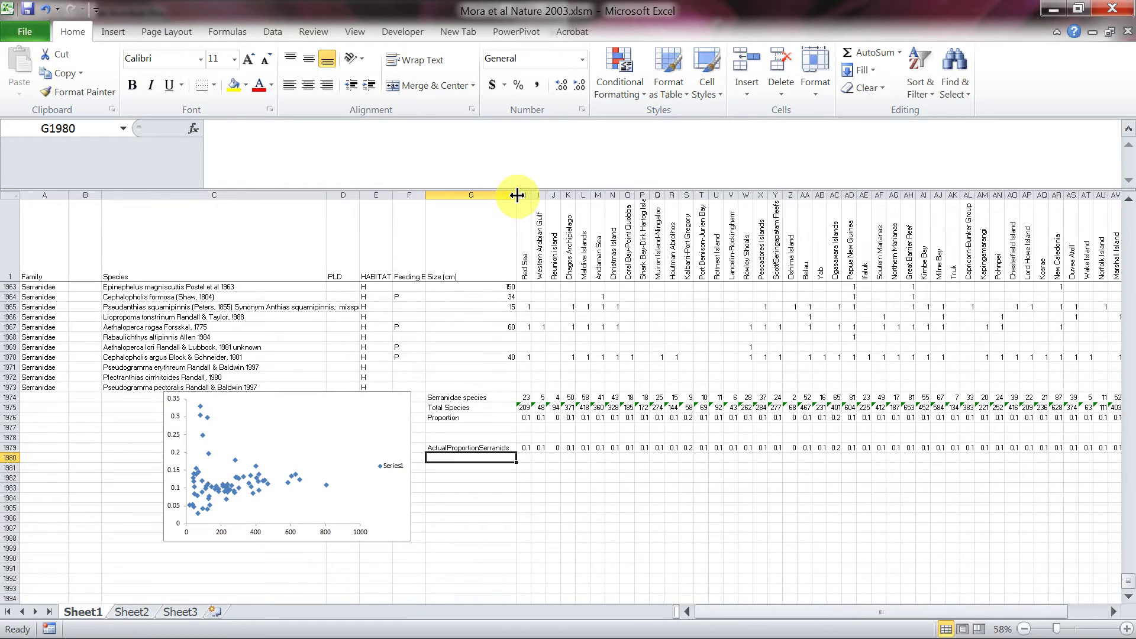
Move the scatter chart further down and away from the summary labels, so it sits clear of the last species row
{"action": "left_click", "coordinate": [324, 398]}
{"action": "left_click_drag", "start_coordinate": [324, 398], "coordinate": [264, 429]}
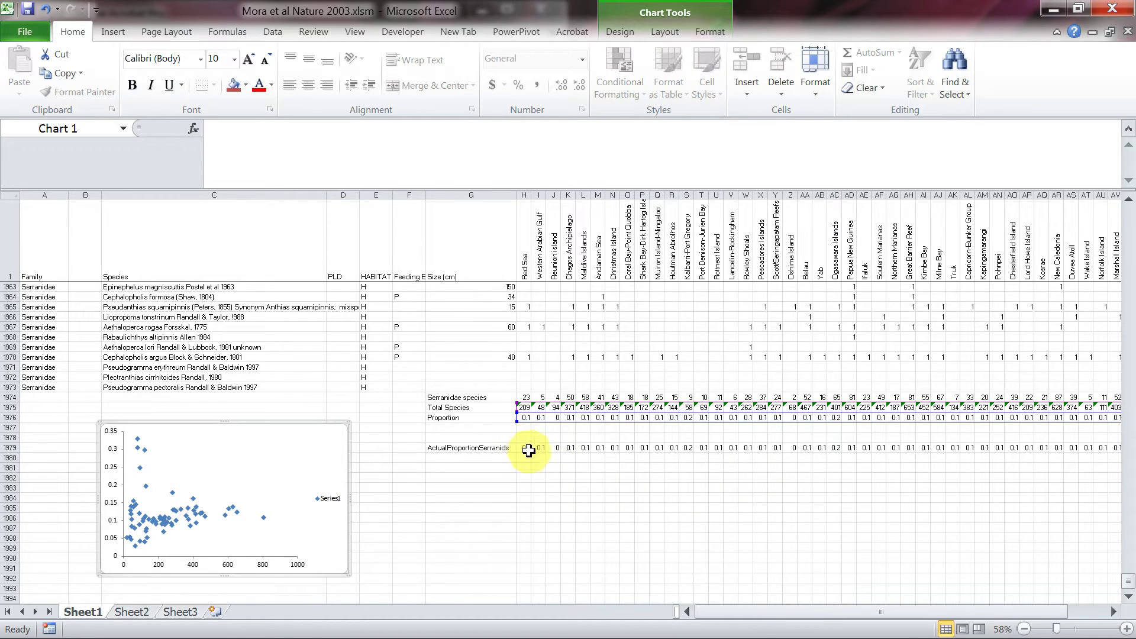
{"action": "left_click", "coordinate": [526, 397]}
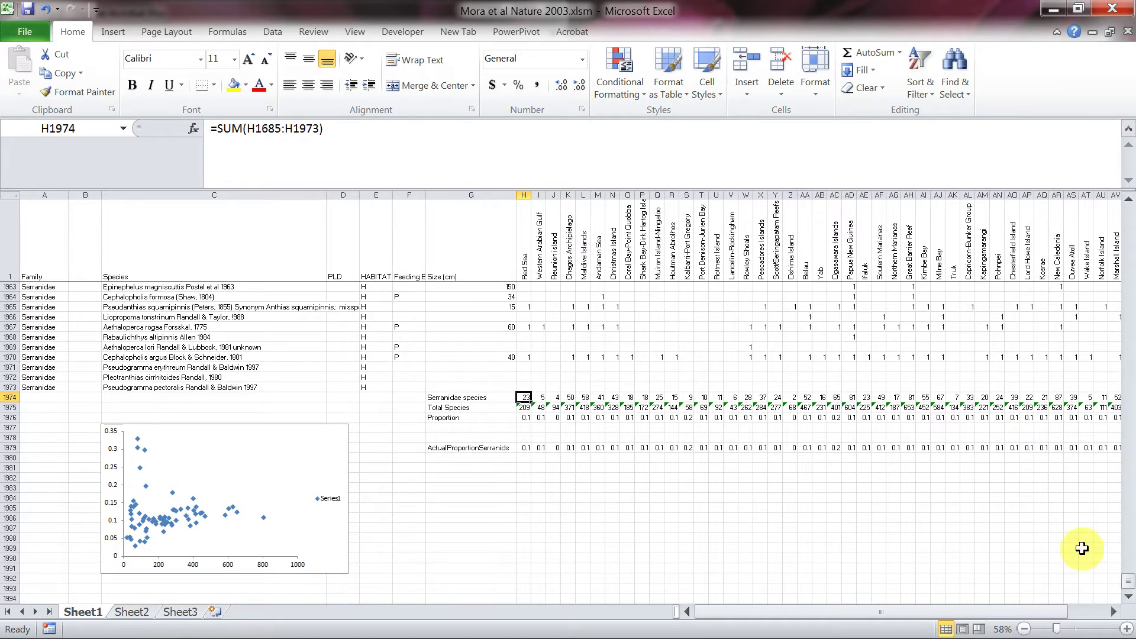
Give column B the heading Ramdon in B1 and enter =rand() in B4 for the first species
{"action": "left_click_drag", "start_coordinate": [1127, 590], "coordinate": [1109, 203]}
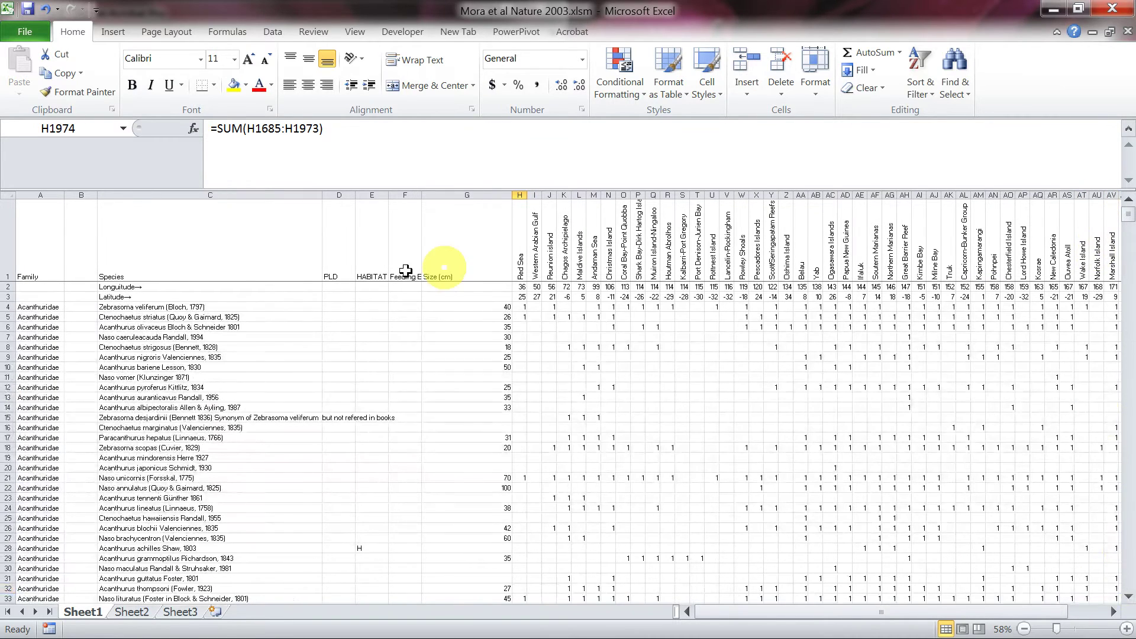
{"action": "left_click", "coordinate": [79, 270]}
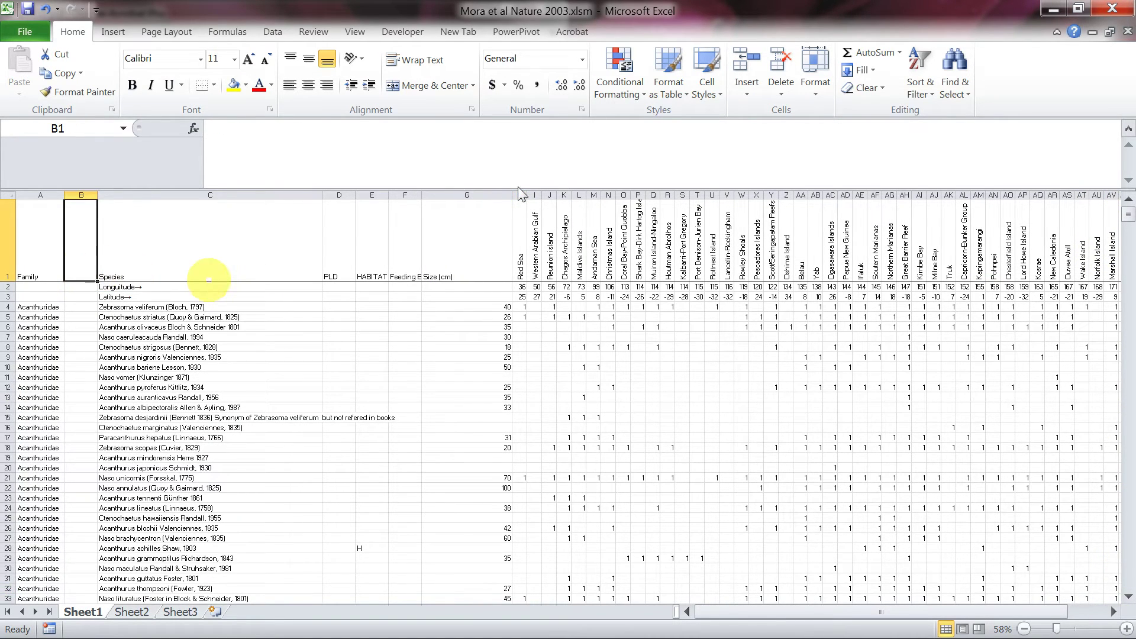
{"action": "type", "text": "Ram"}
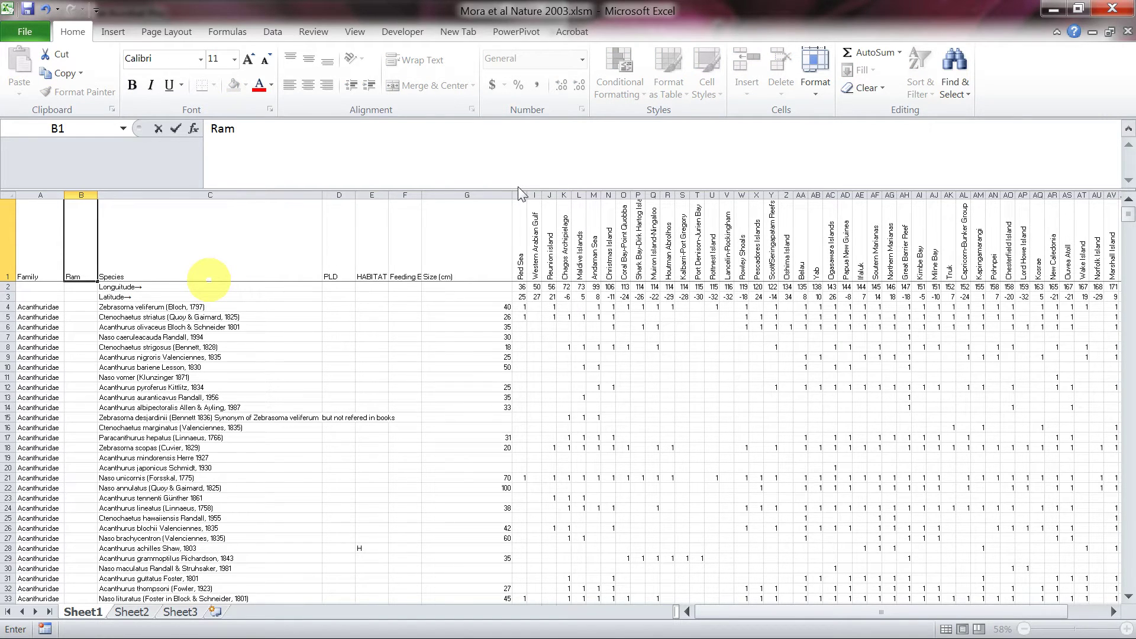
{"action": "type", "text": "son"}
{"action": "left_click", "coordinate": [81, 307]}
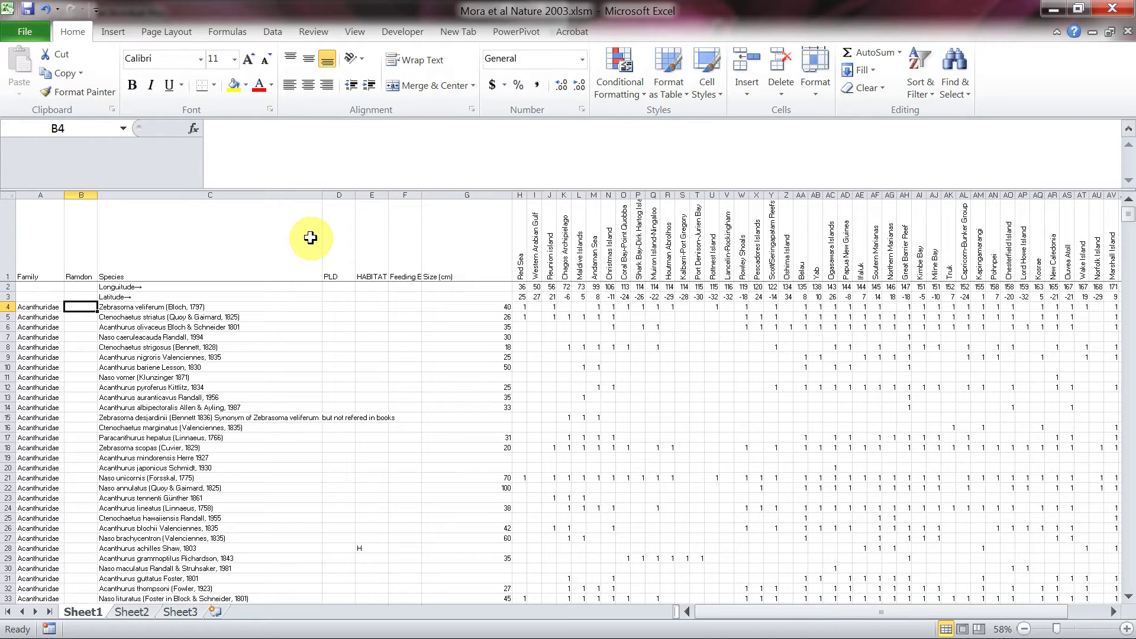
{"action": "type", "text": "=rand("}
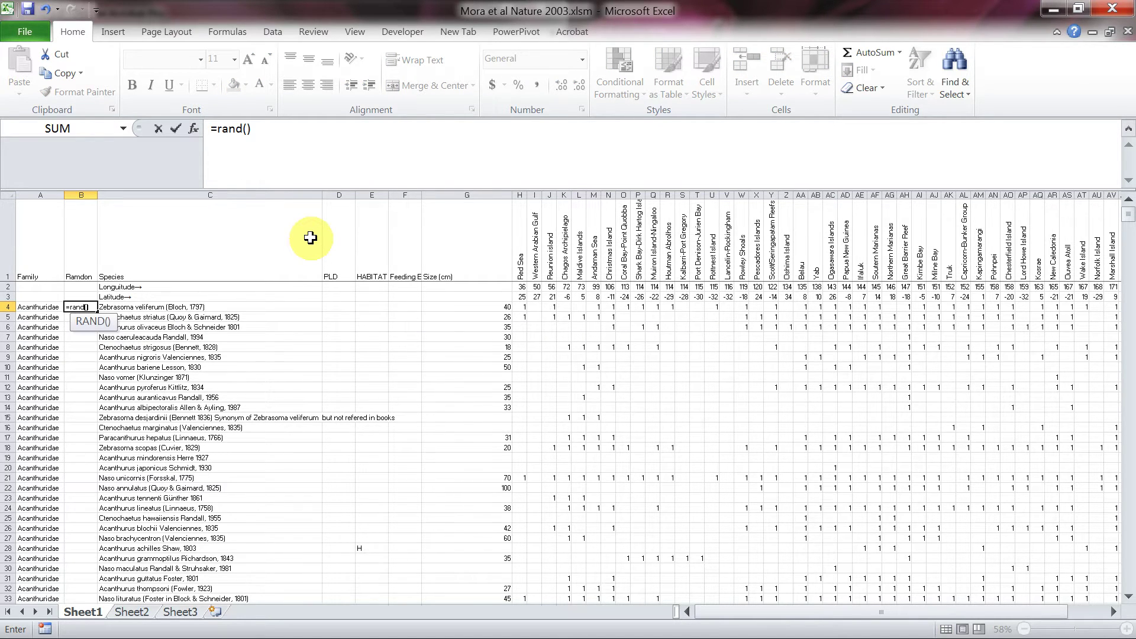
{"action": "key", "text": "Return"}
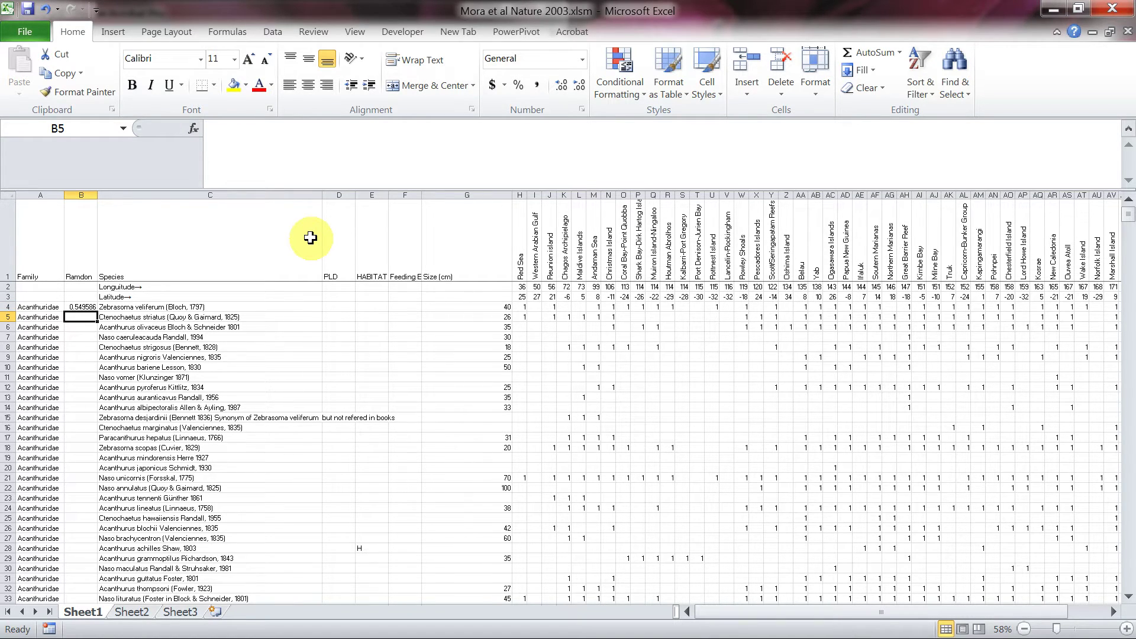
Recalculate the sheet twice through blank edits in B5 and B6 to check how the random number in B4 behaves
{"action": "double_click", "coordinate": [87, 316]}
{"action": "key", "text": "Return"}
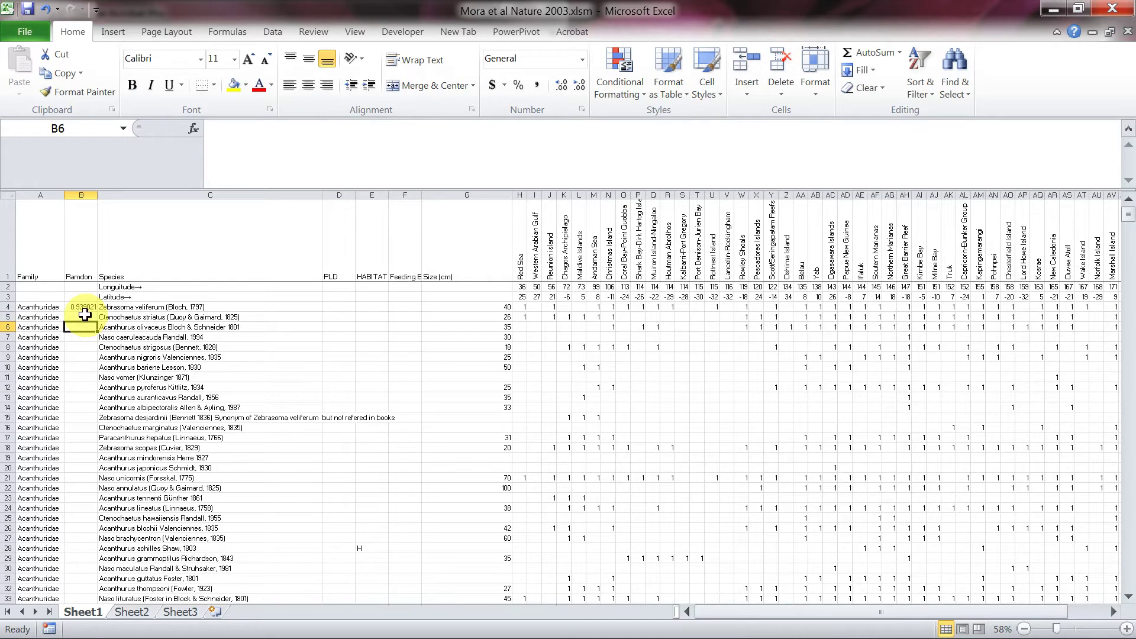
{"action": "double_click", "coordinate": [87, 328]}
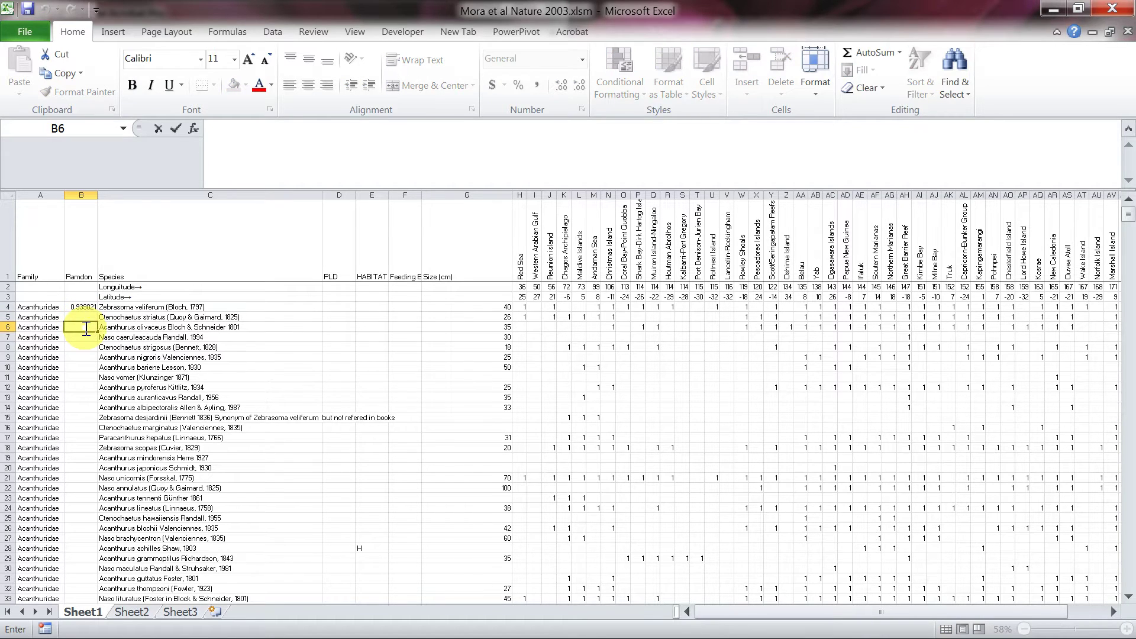
{"action": "key", "text": "Return"}
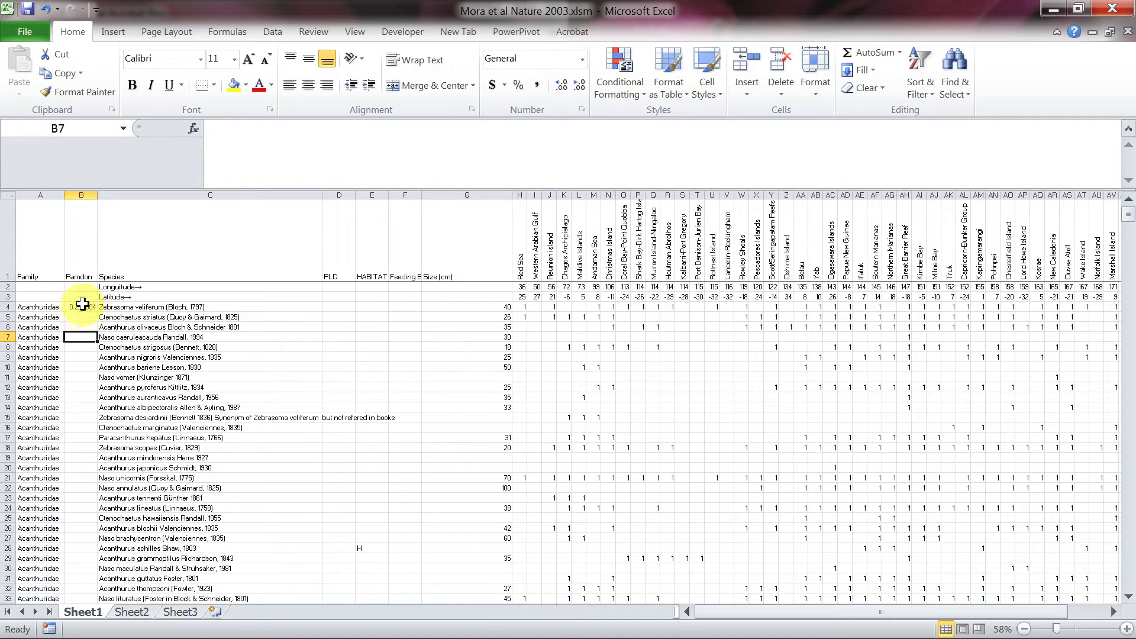
Fill the RAND() formula from B4 down column B for the whole species list
{"action": "left_click", "coordinate": [77, 307]}
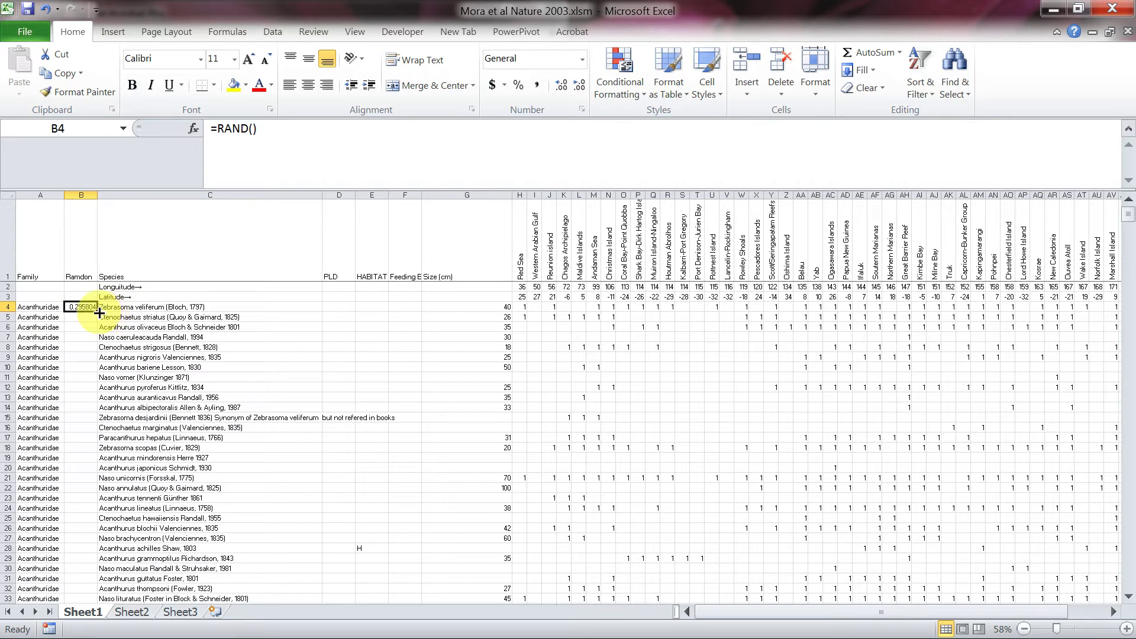
{"action": "left_click_drag", "start_coordinate": [98, 312], "coordinate": [95, 368]}
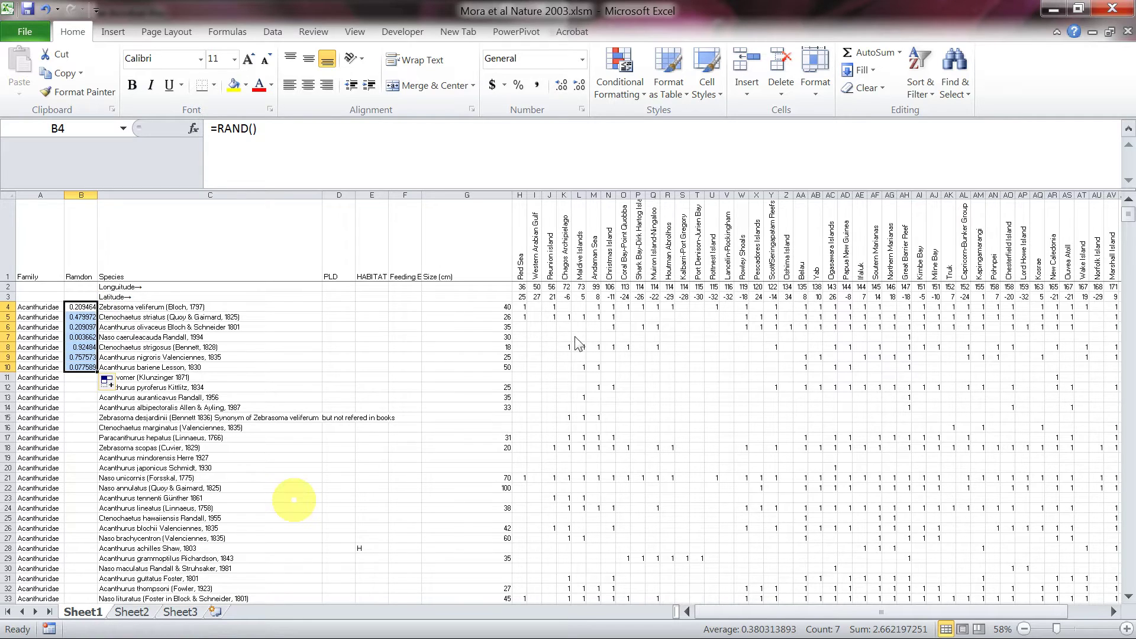
{"action": "double_click", "coordinate": [98, 373]}
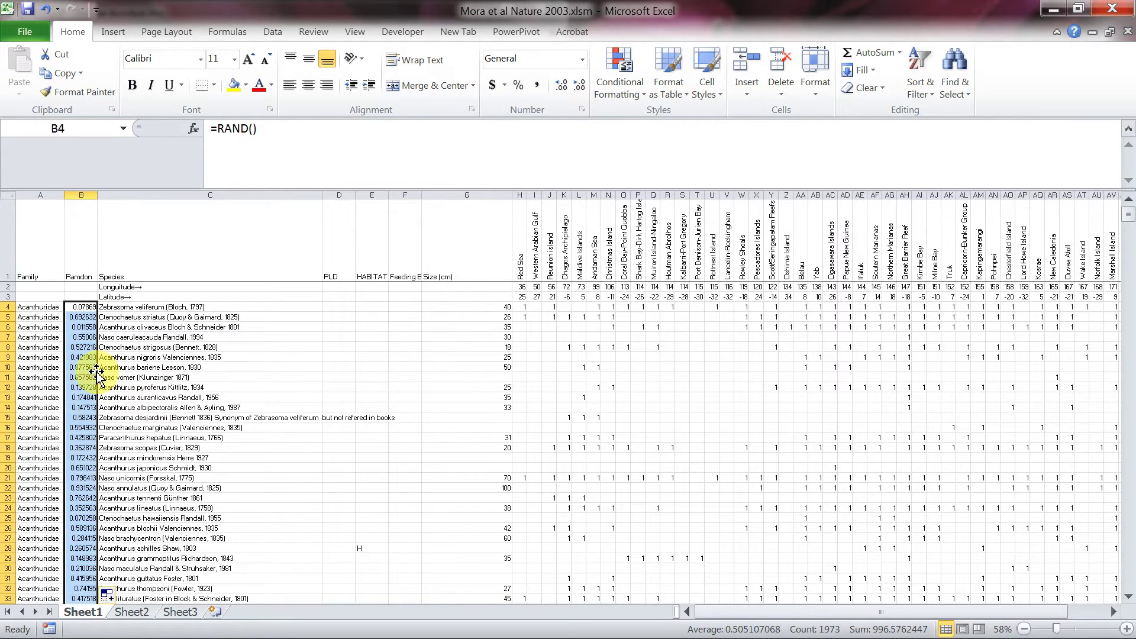
Clear the surplus RAND() formulas from B1974:B1976, below the last species row
{"action": "scroll", "coordinate": [94, 414], "scroll_direction": "down", "scroll_amount": 15}
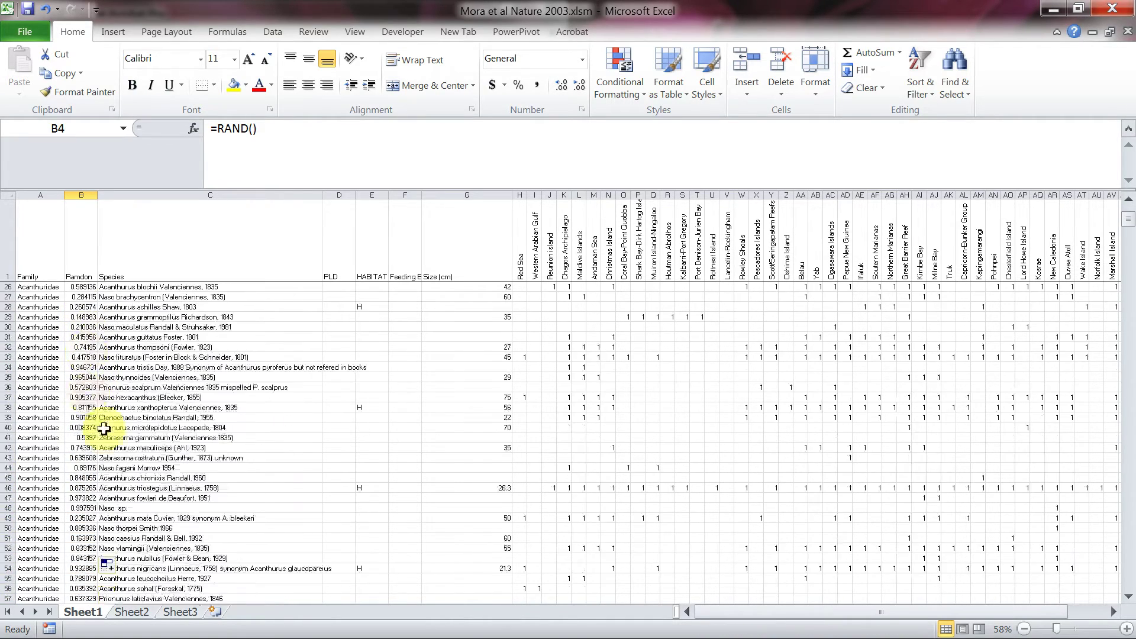
{"action": "left_click", "coordinate": [83, 457]}
{"action": "key", "text": "ctrl+shift+Down"}
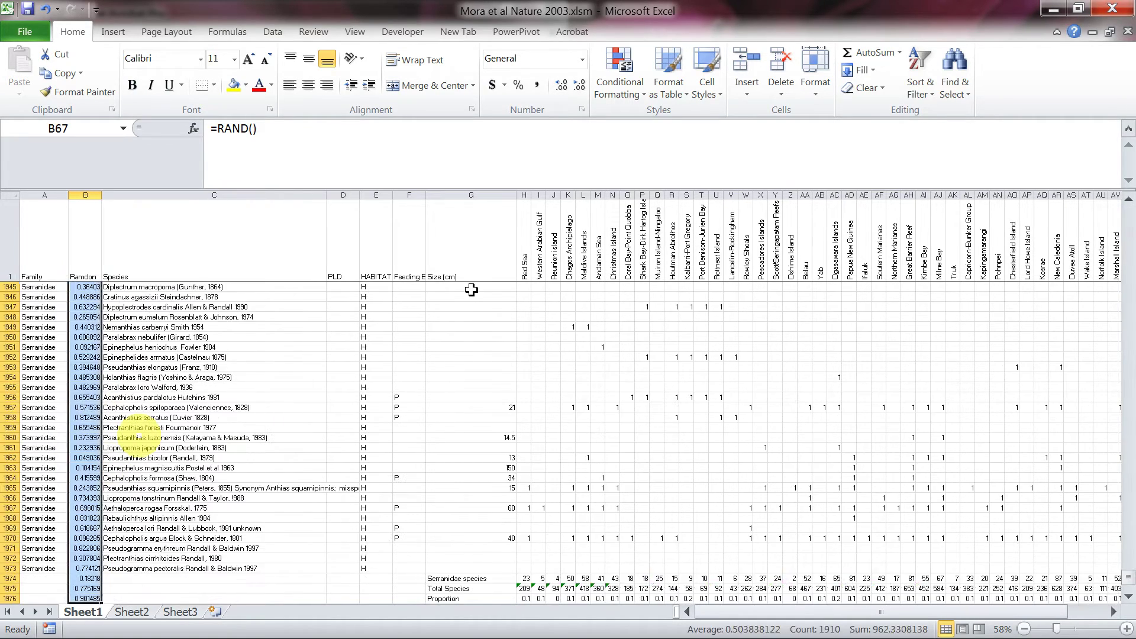
{"action": "scroll", "coordinate": [471, 289], "scroll_direction": "down", "scroll_amount": 2}
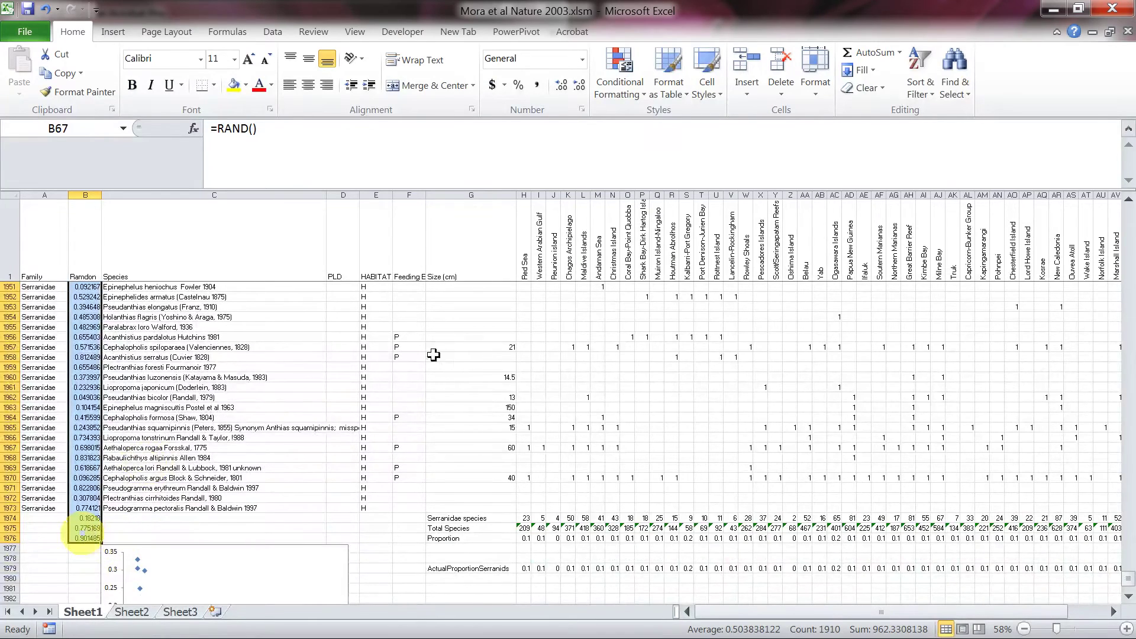
{"action": "left_click", "coordinate": [90, 537]}
{"action": "left_click_drag", "start_coordinate": [90, 537], "coordinate": [88, 519]}
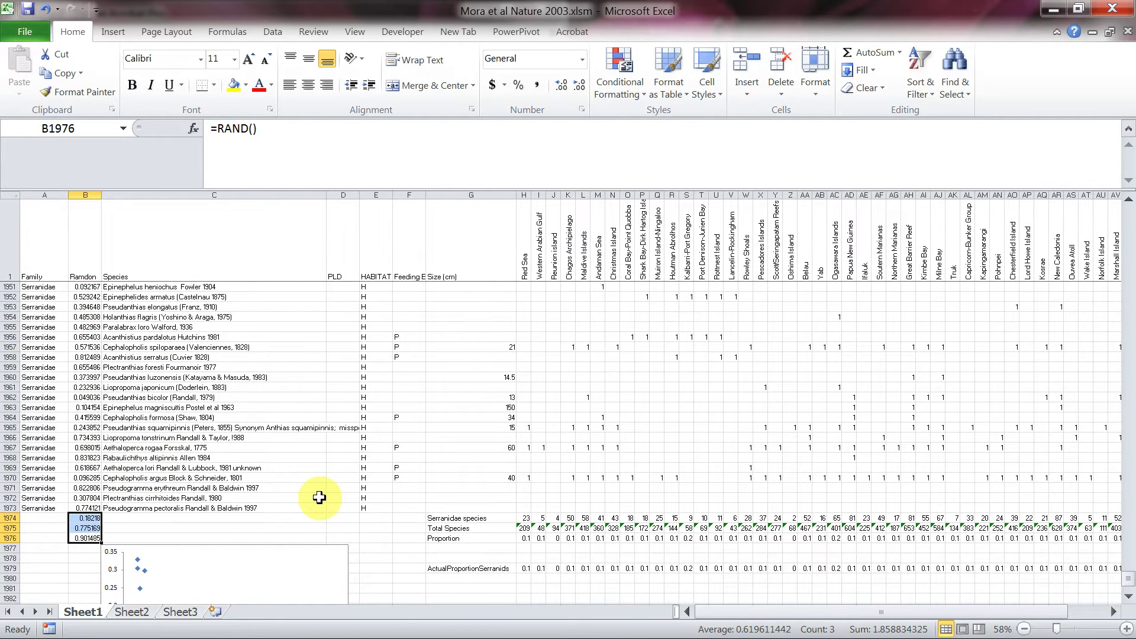
{"action": "key", "text": "Delete"}
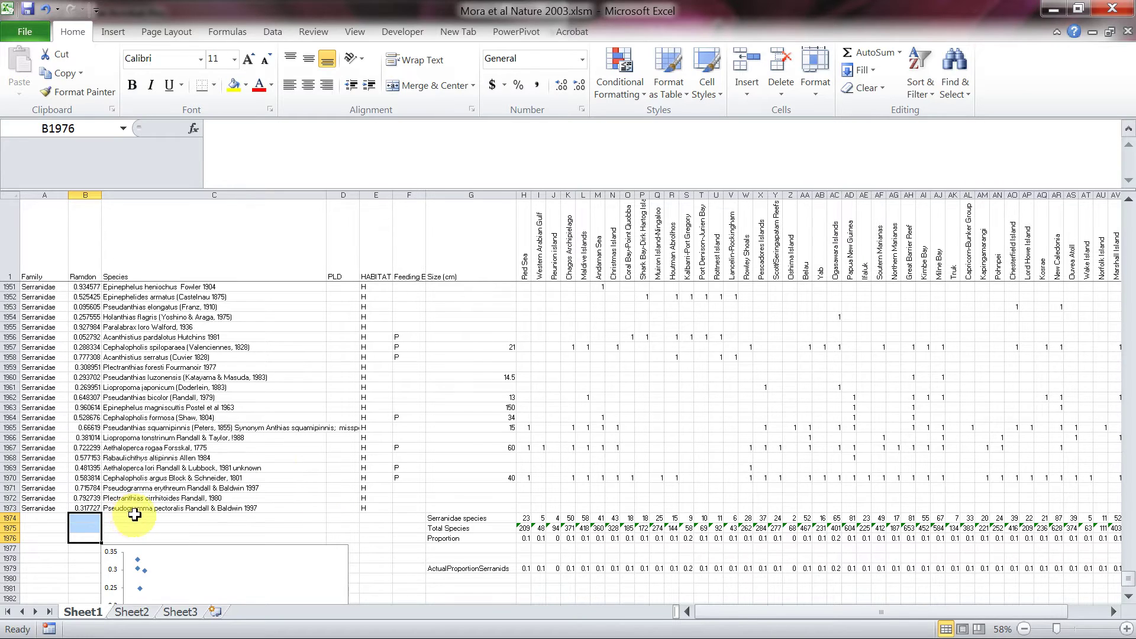
Sort the whole species rows 4 to 1973 by the random numbers in column B, smallest to largest
{"action": "left_click", "coordinate": [87, 509]}
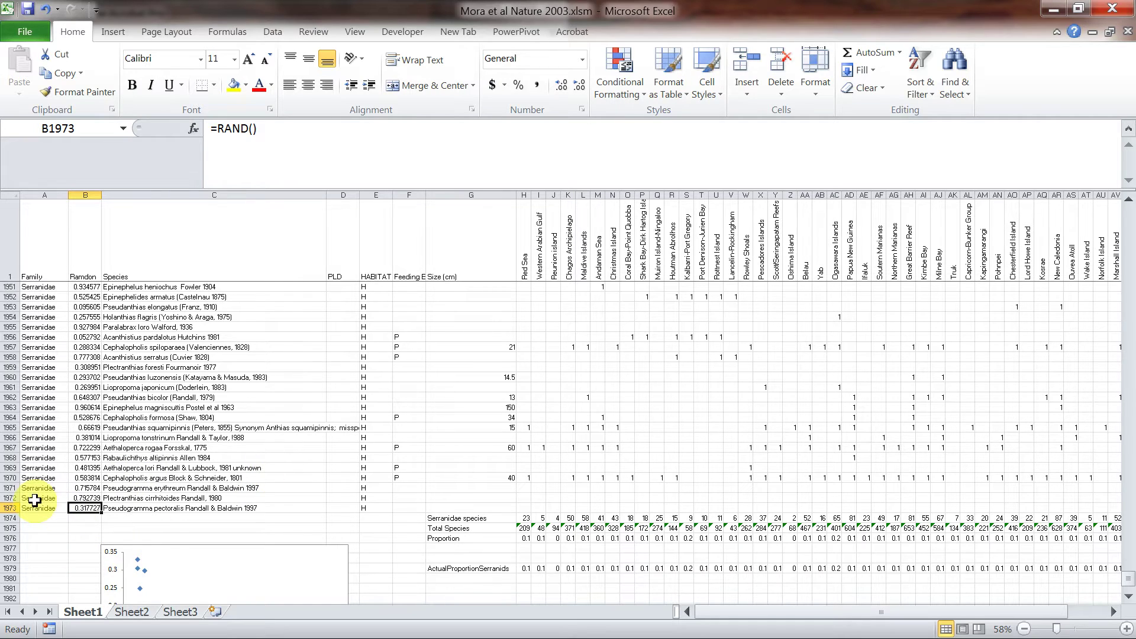
{"action": "left_click", "coordinate": [7, 508]}
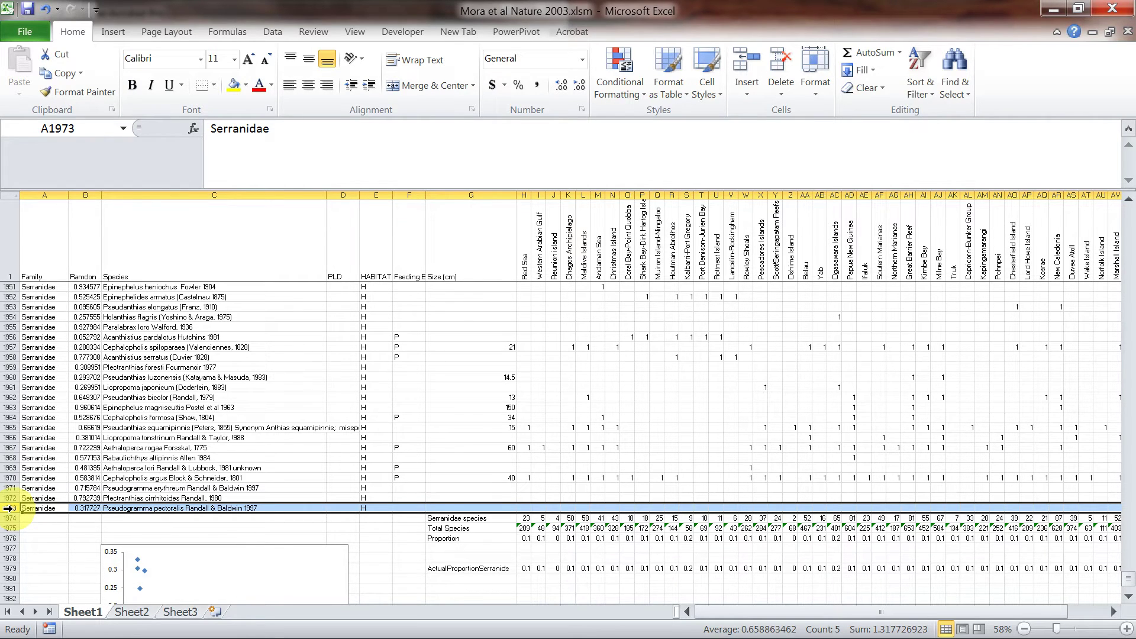
{"action": "key", "text": "ctrl+shift+Up"}
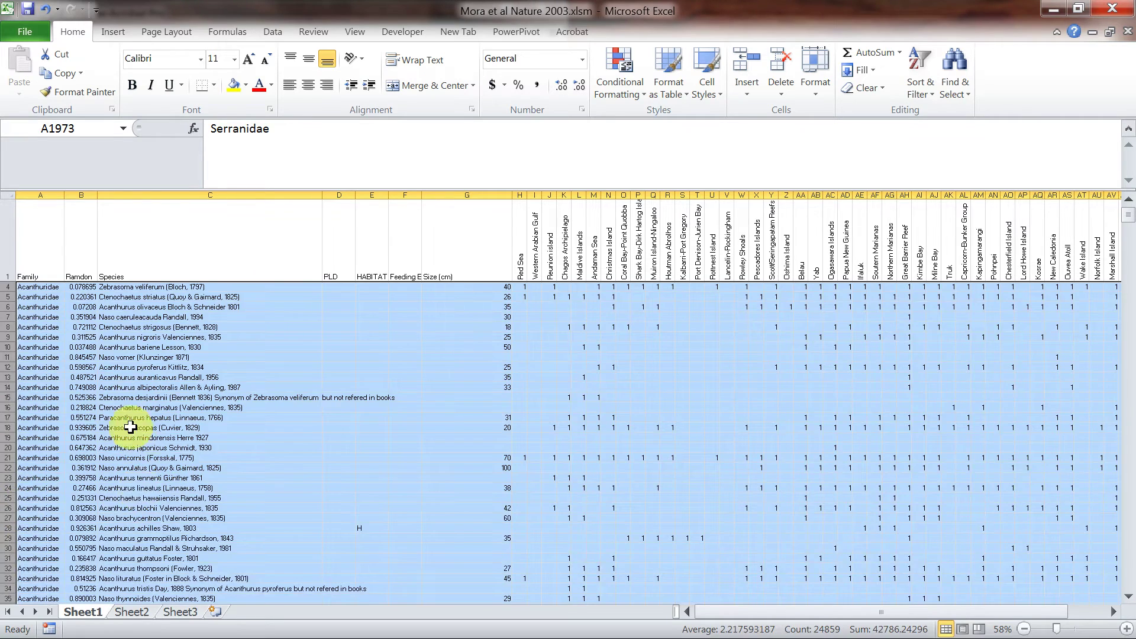
{"action": "scroll", "coordinate": [130, 427], "scroll_direction": "up", "scroll_amount": 1}
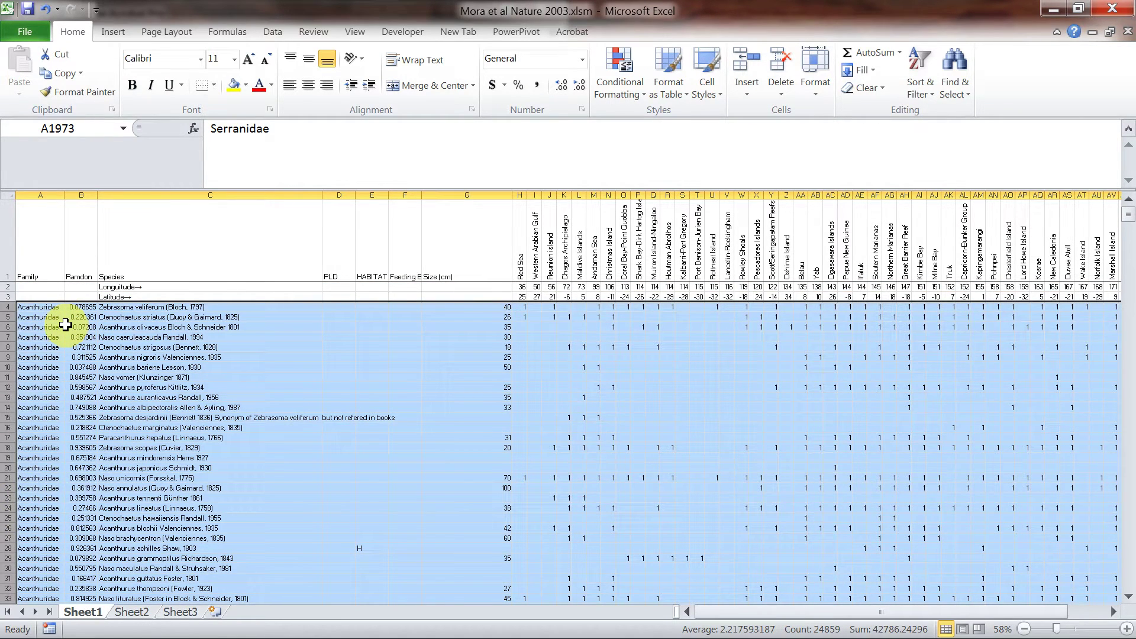
{"action": "left_click", "coordinate": [273, 34]}
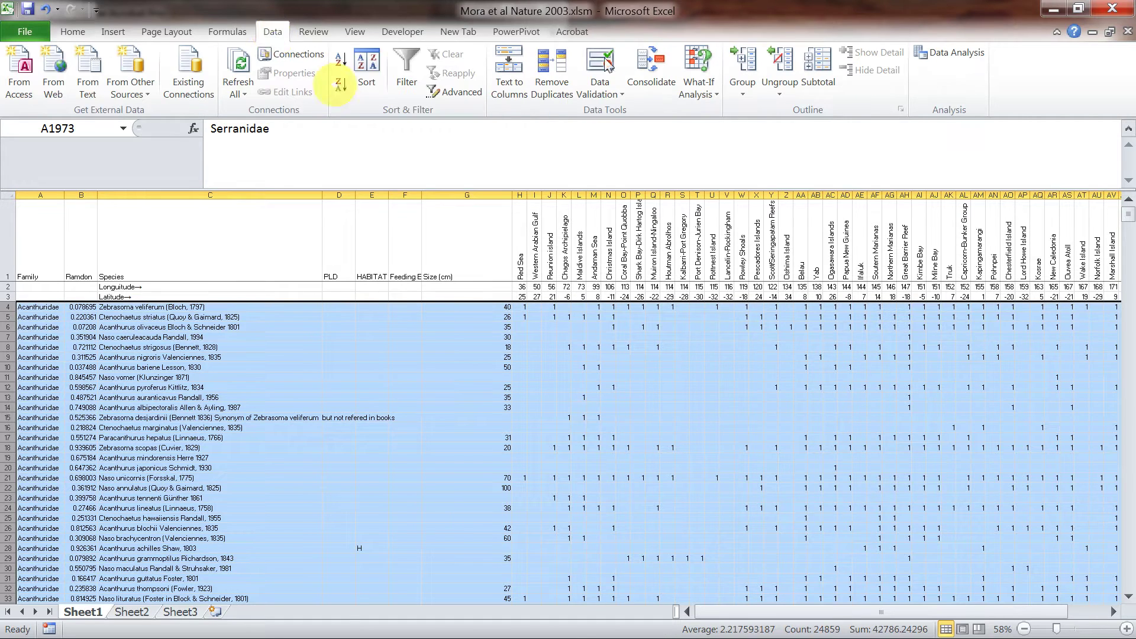
{"action": "left_click", "coordinate": [365, 86]}
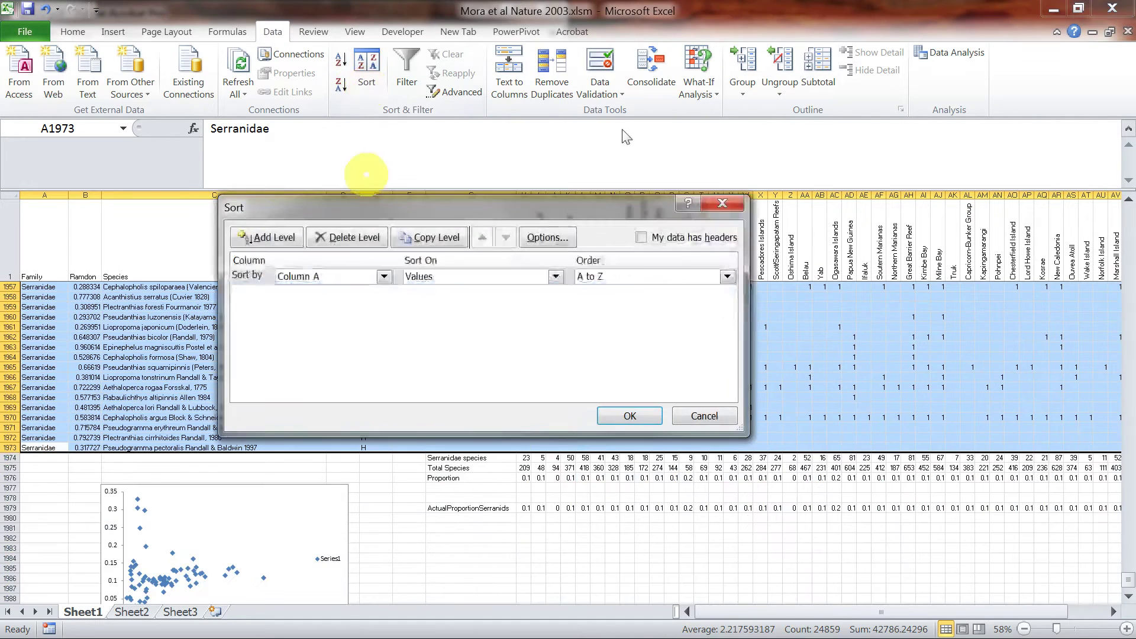
{"action": "left_click", "coordinate": [384, 277]}
{"action": "left_click", "coordinate": [338, 303]}
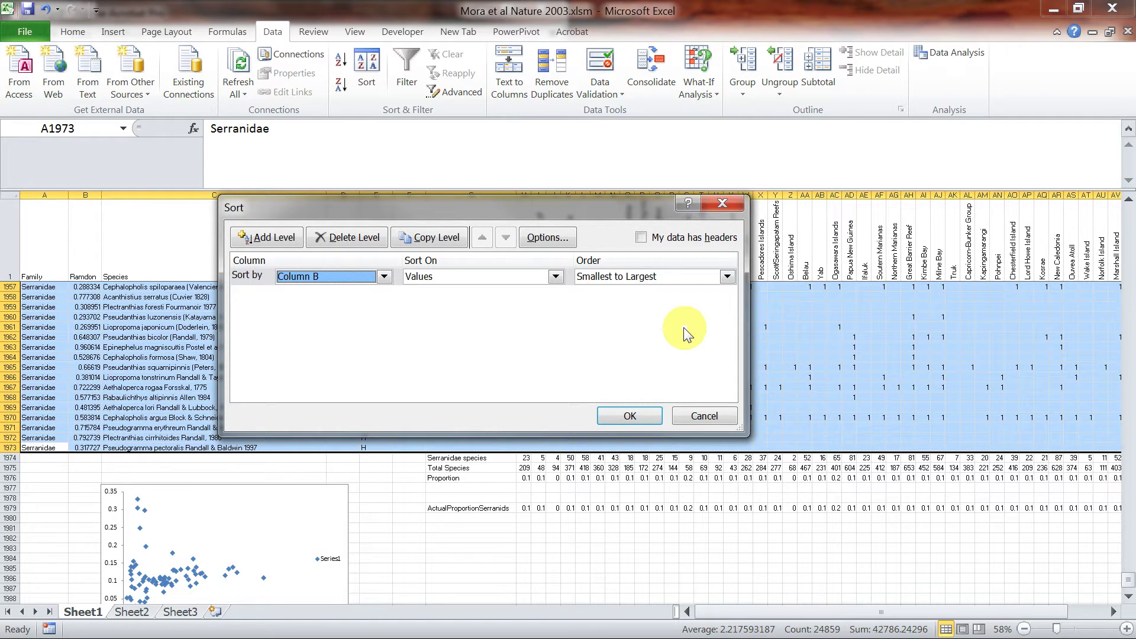
{"action": "left_click", "coordinate": [631, 417]}
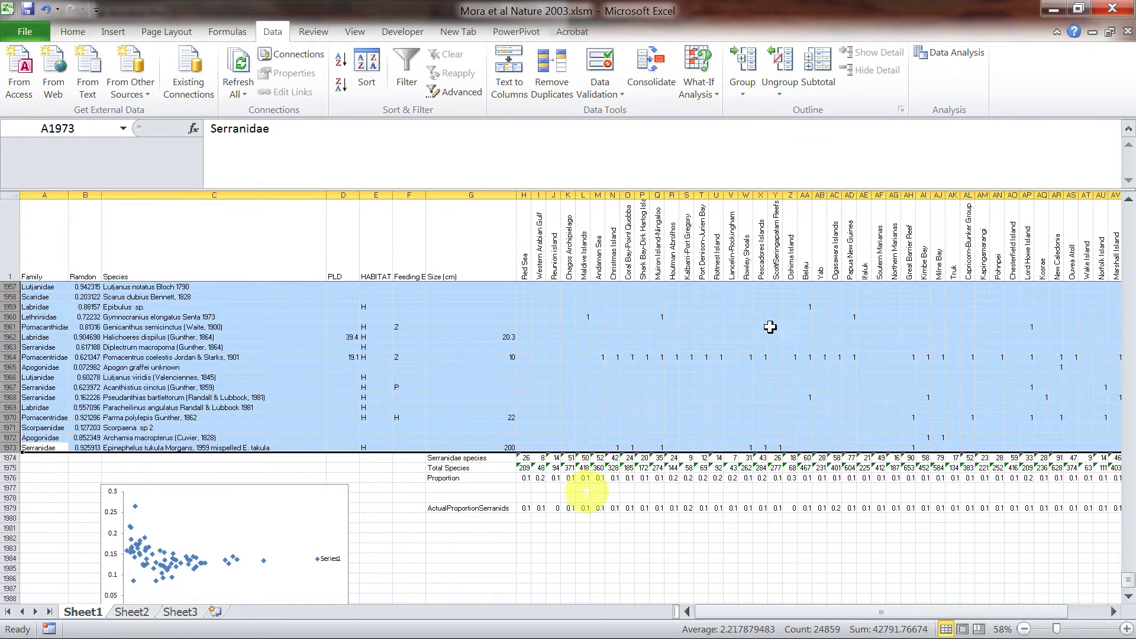
Examine the Serranidae sum formula in H1974 and its source rows, plus the null and actual Serranidae proportions in I1976 and I1979
{"action": "left_click", "coordinate": [525, 459]}
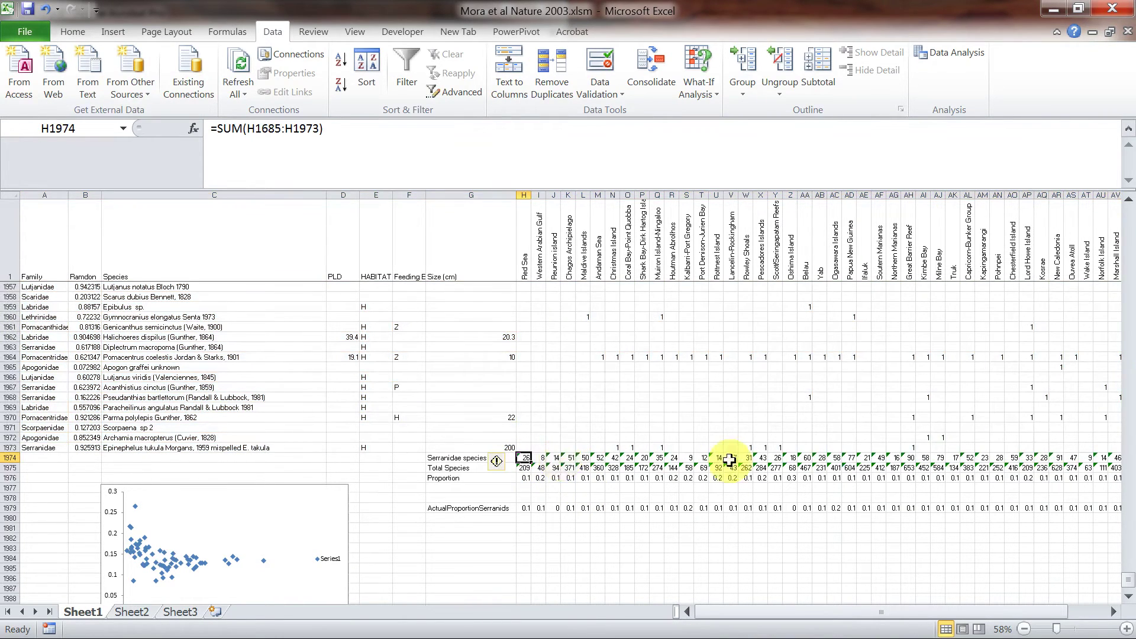
{"action": "left_click", "coordinate": [296, 131]}
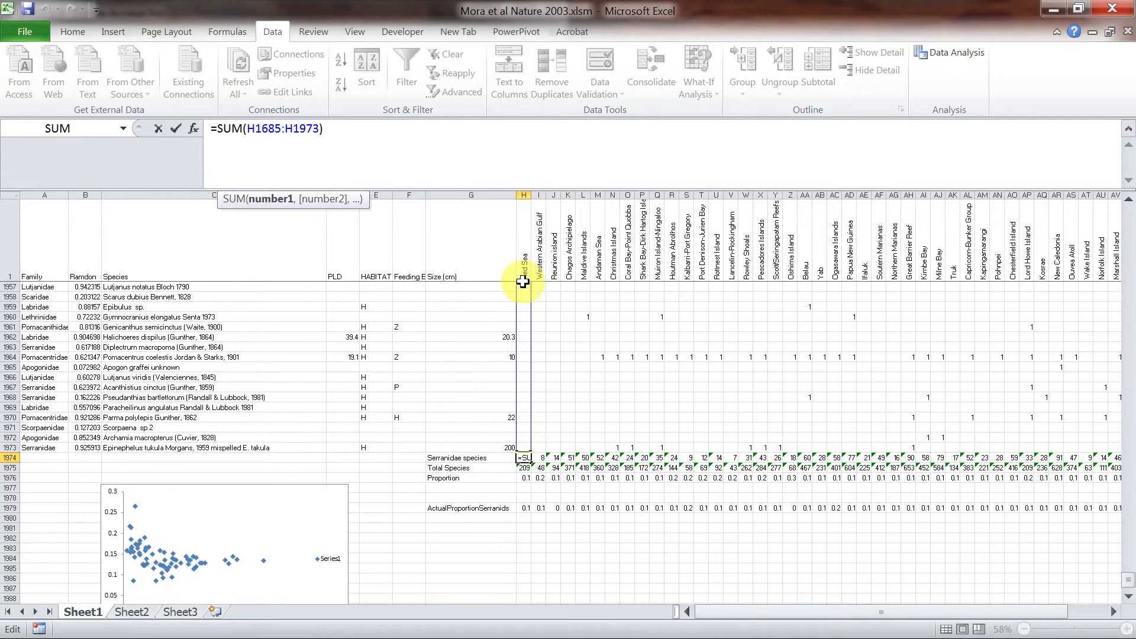
{"action": "left_click_drag", "start_coordinate": [1129, 581], "coordinate": [1131, 565]}
{"action": "left_click_drag", "start_coordinate": [1130, 553], "coordinate": [1130, 528]}
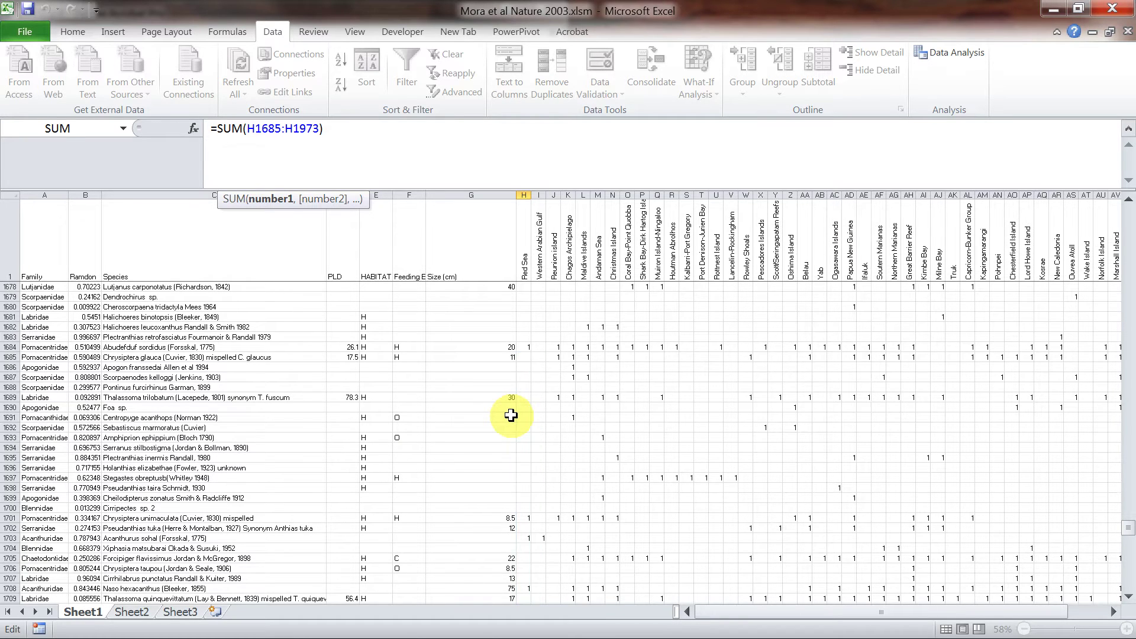
{"action": "key", "text": "Return"}
{"action": "scroll", "coordinate": [511, 415], "scroll_direction": "down", "scroll_amount": 4}
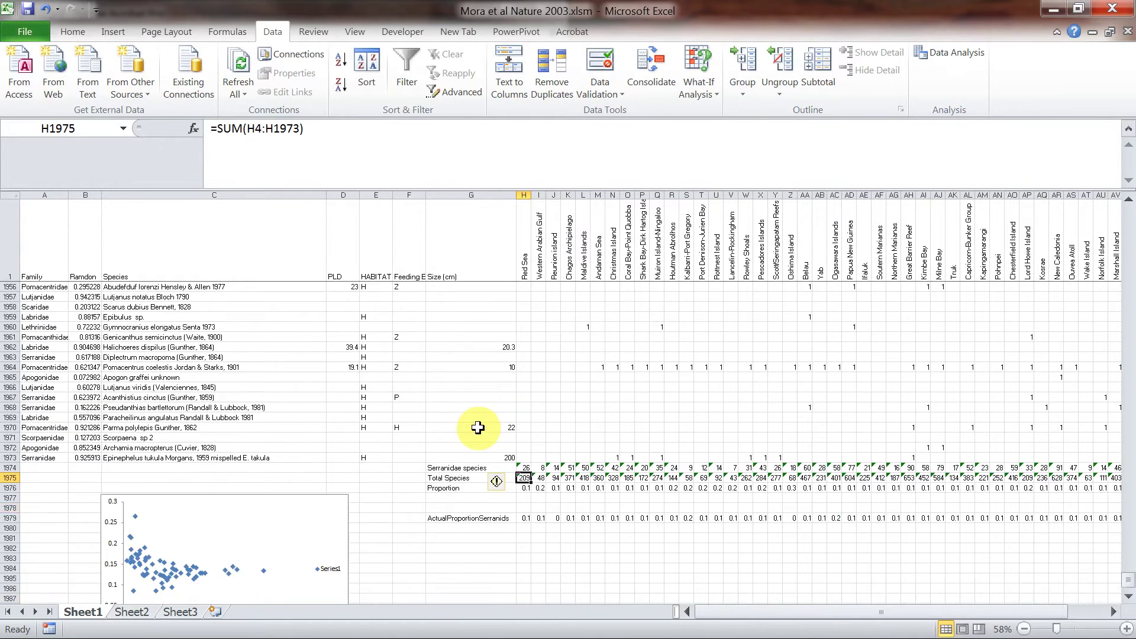
{"action": "left_click", "coordinate": [541, 488]}
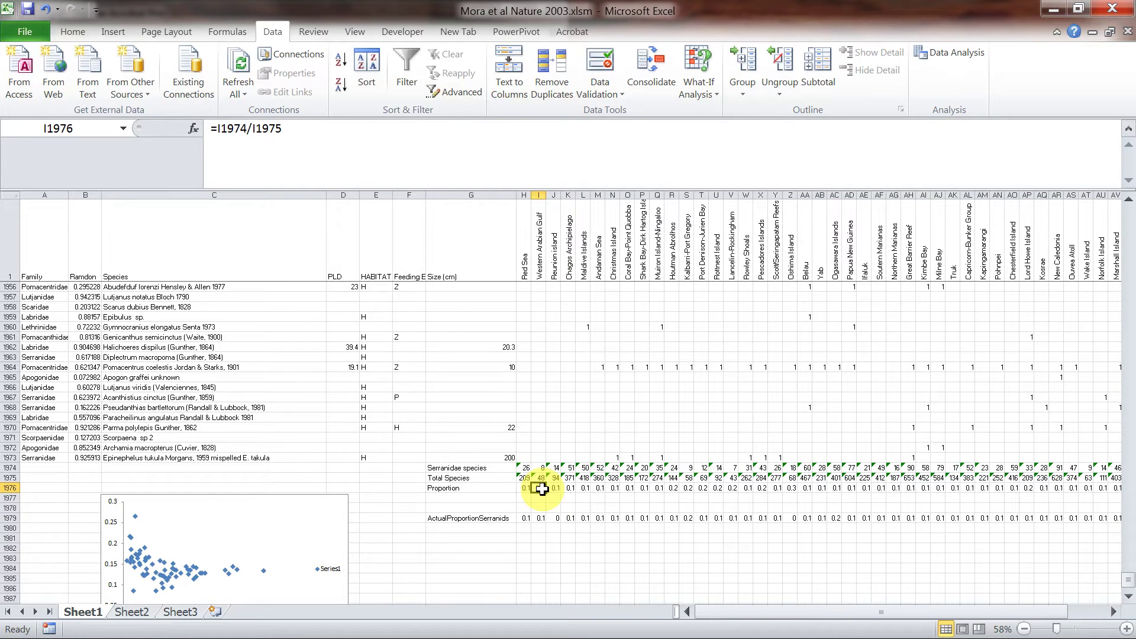
{"action": "left_click", "coordinate": [540, 518]}
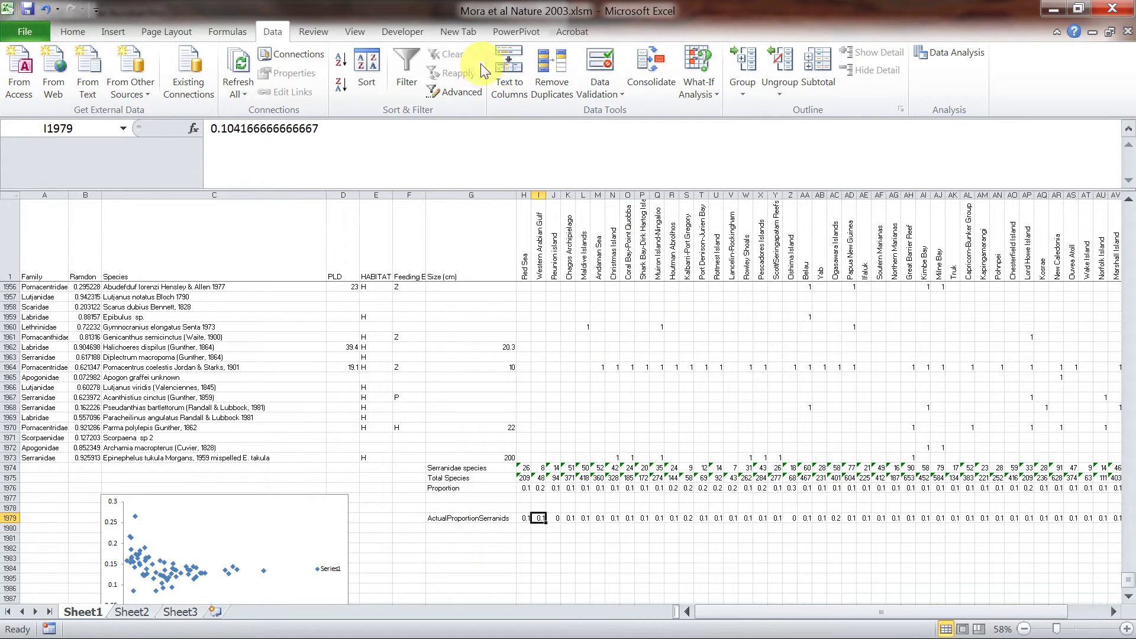
Start recording Macro1 in this workbook and sort species rows 4 to 1973 by column B, smallest to largest
{"action": "left_click", "coordinate": [412, 35]}
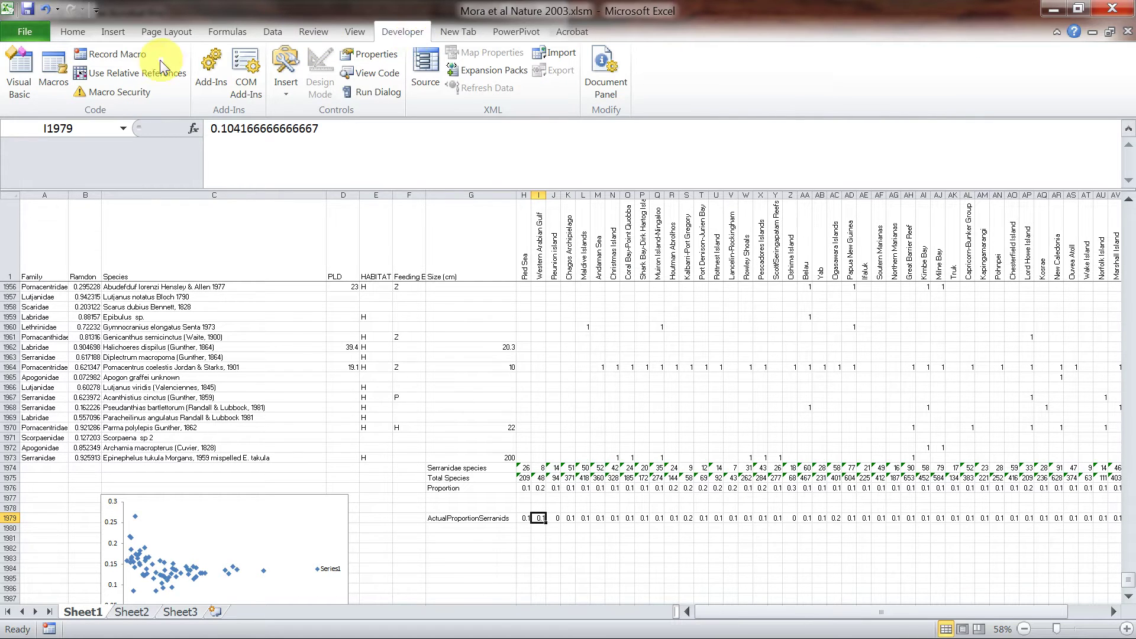
{"action": "left_click", "coordinate": [115, 55]}
{"action": "left_click", "coordinate": [526, 411]}
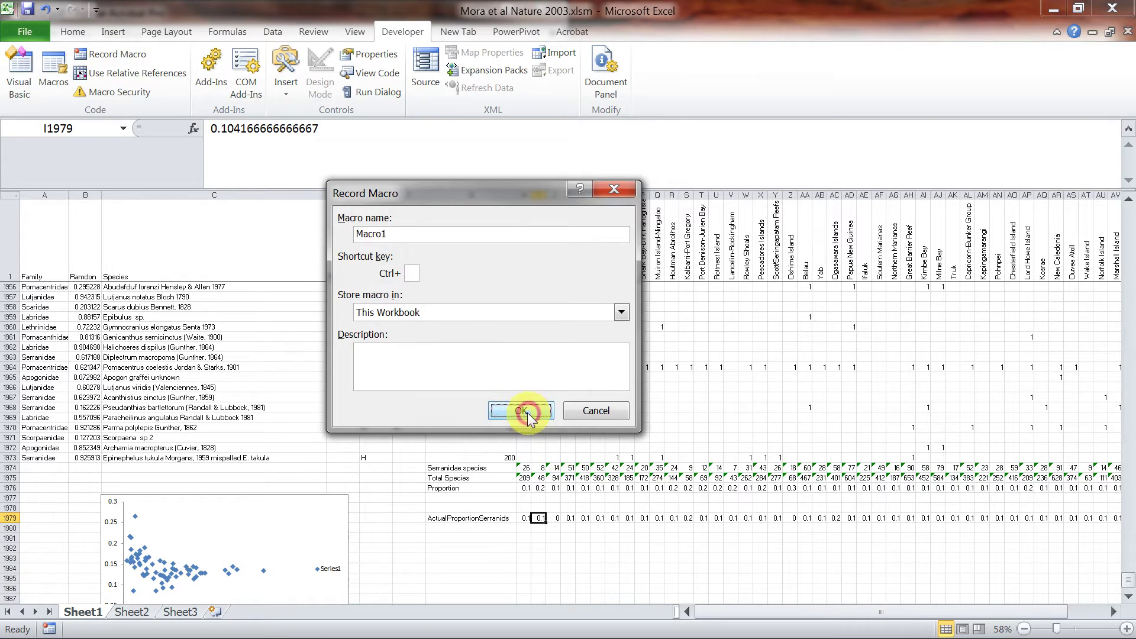
{"action": "left_click", "coordinate": [10, 458]}
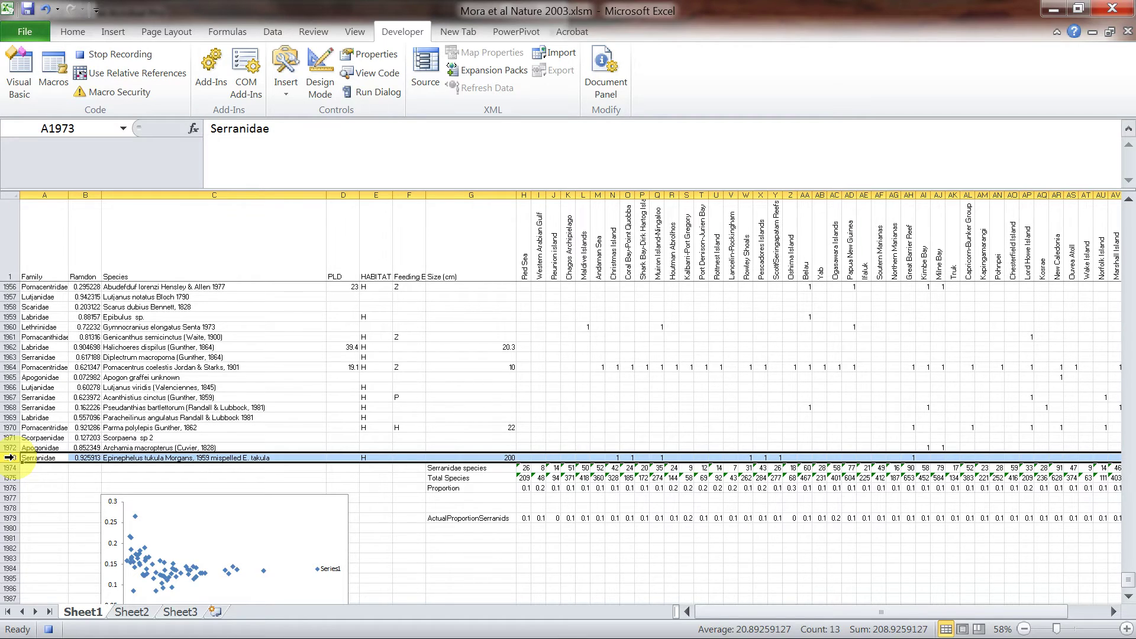
{"action": "key", "text": "ctrl+shift+Up"}
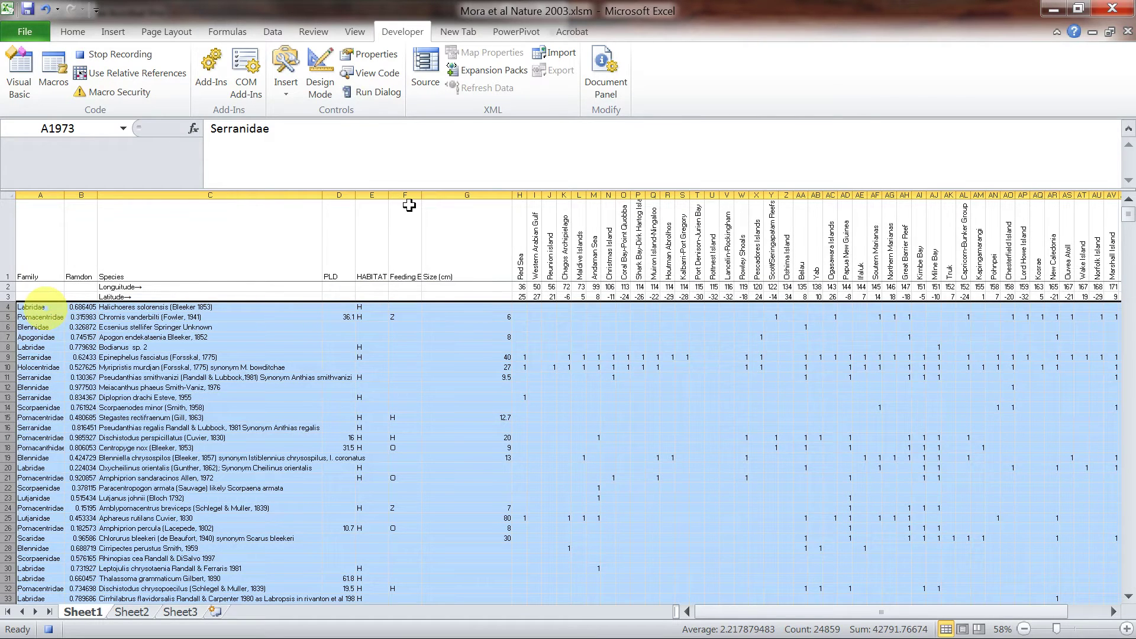
{"action": "left_click", "coordinate": [273, 33]}
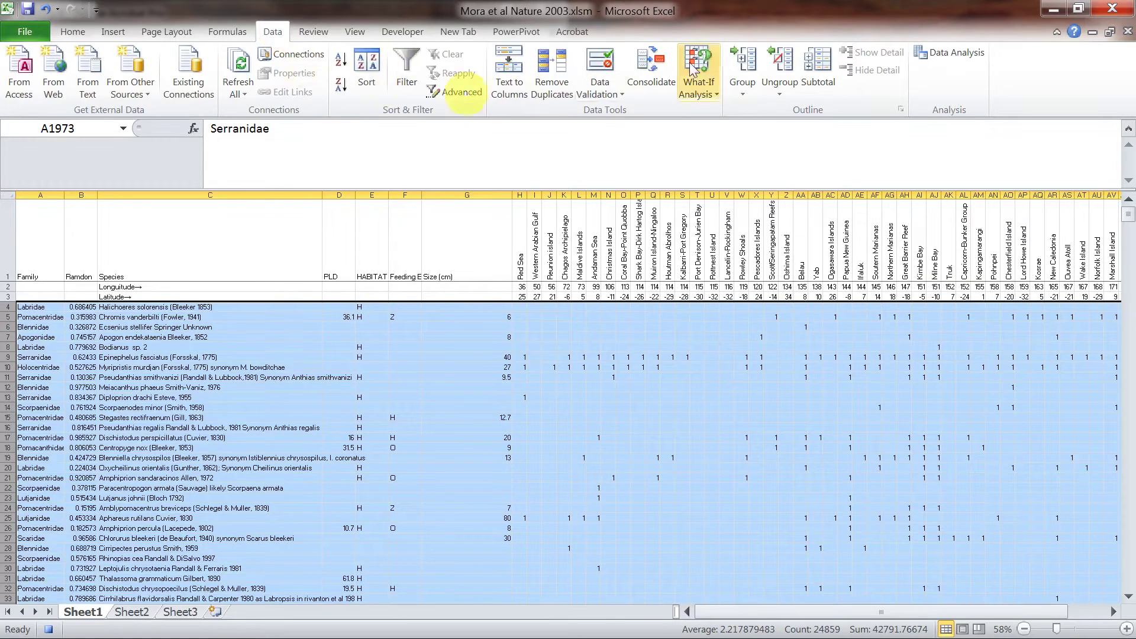
{"action": "left_click", "coordinate": [367, 83]}
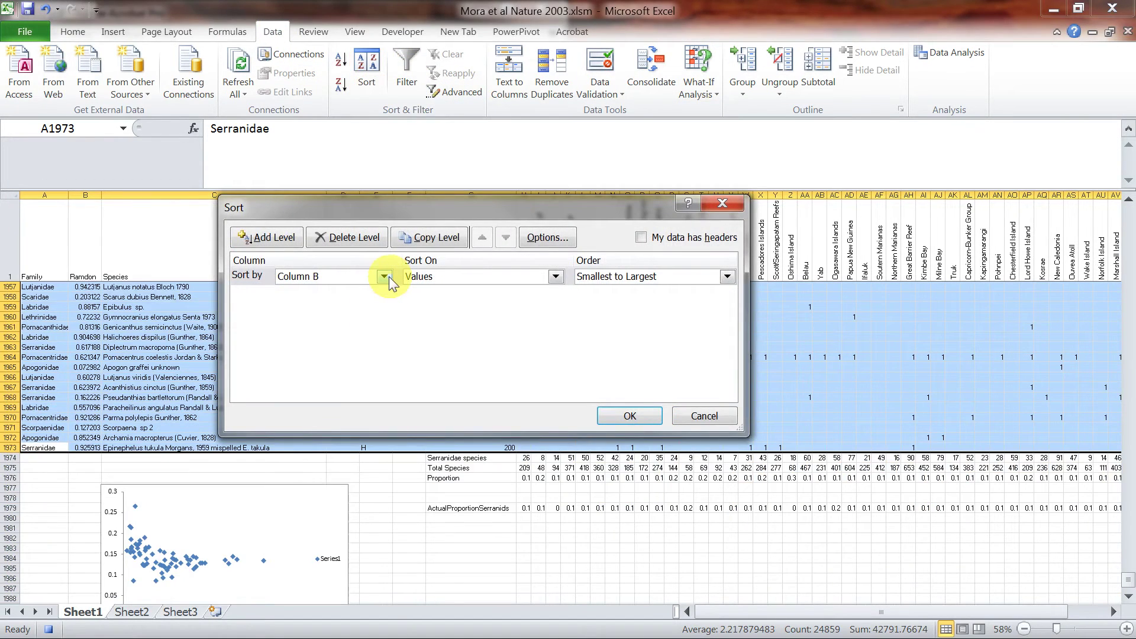
{"action": "left_click", "coordinate": [631, 417]}
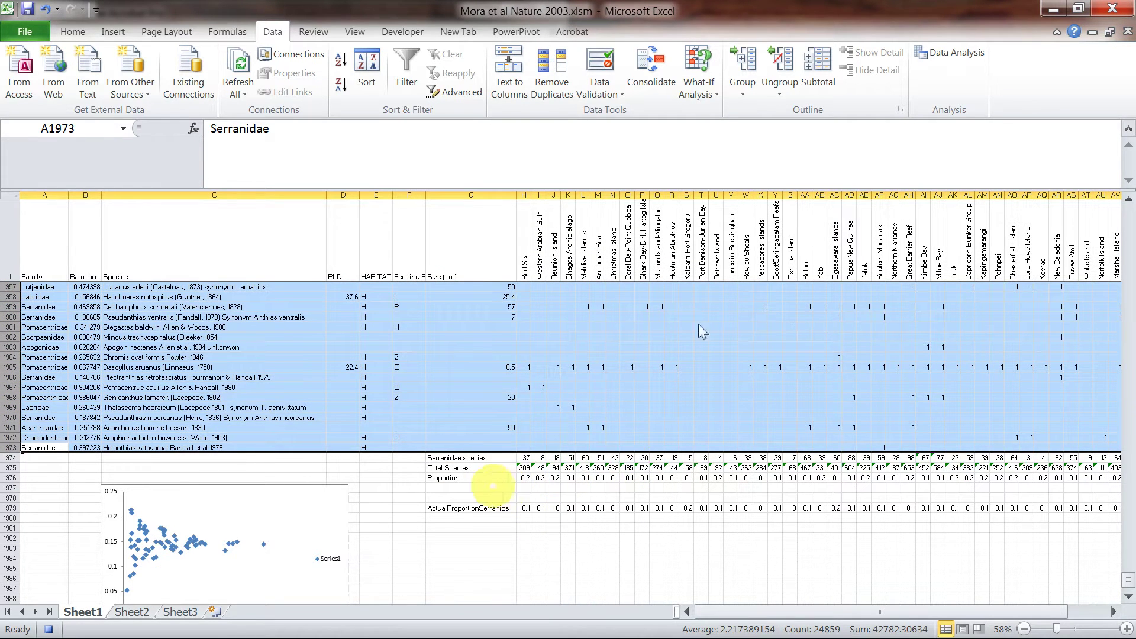
Copy the Proportion row 1976, paste it as values only into row 1985, and stop the macro recording
{"action": "left_click", "coordinate": [9, 478]}
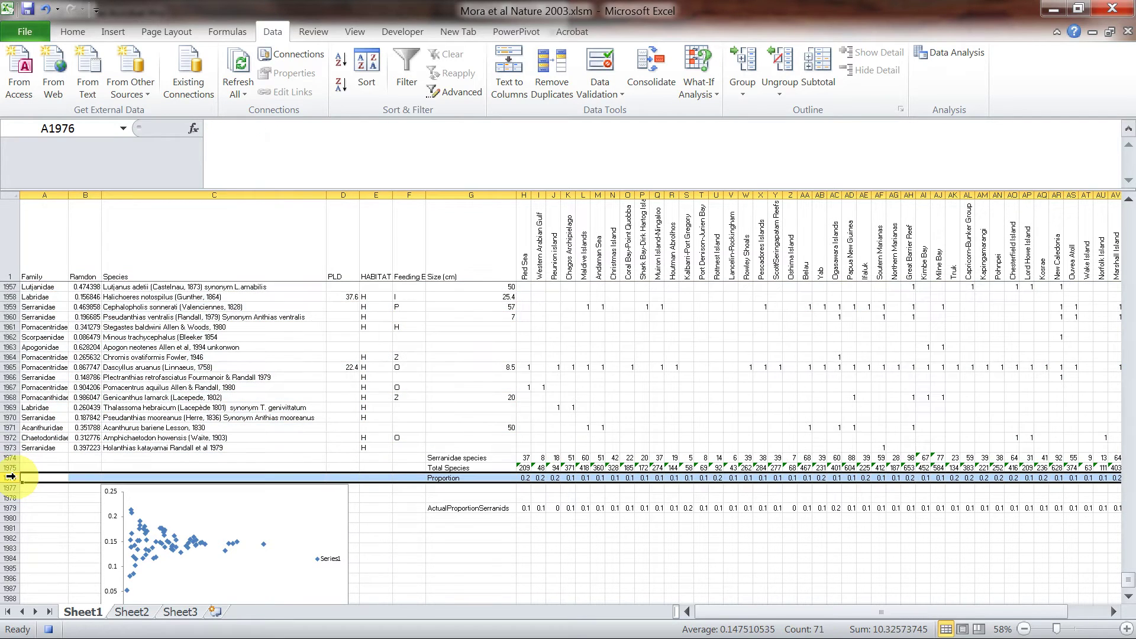
{"action": "right_click", "coordinate": [10, 477]}
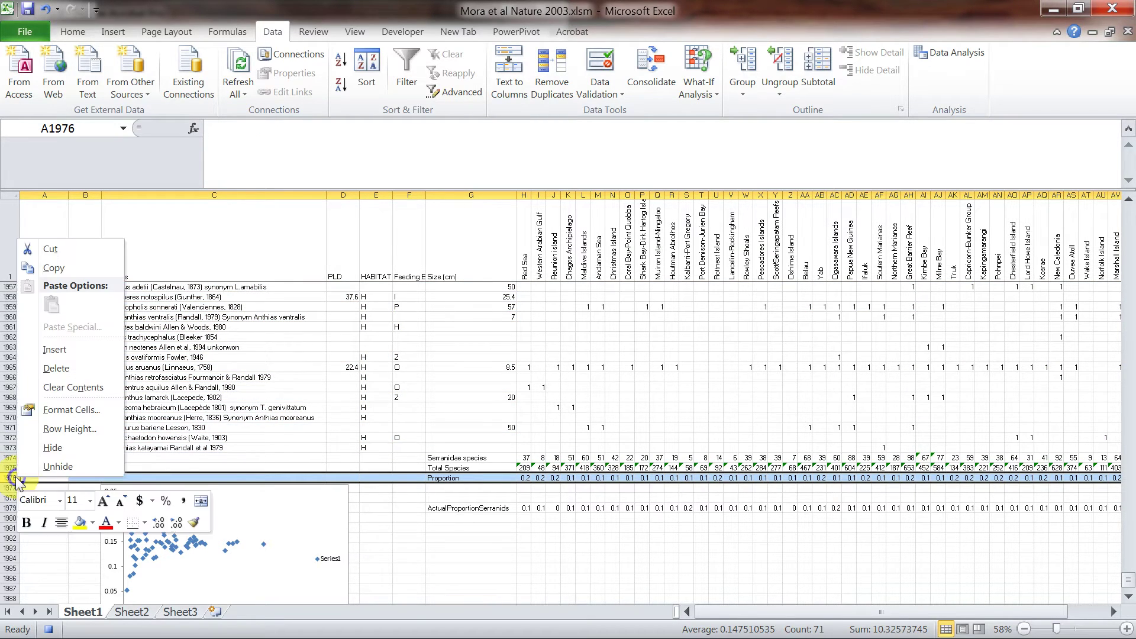
{"action": "left_click", "coordinate": [54, 268]}
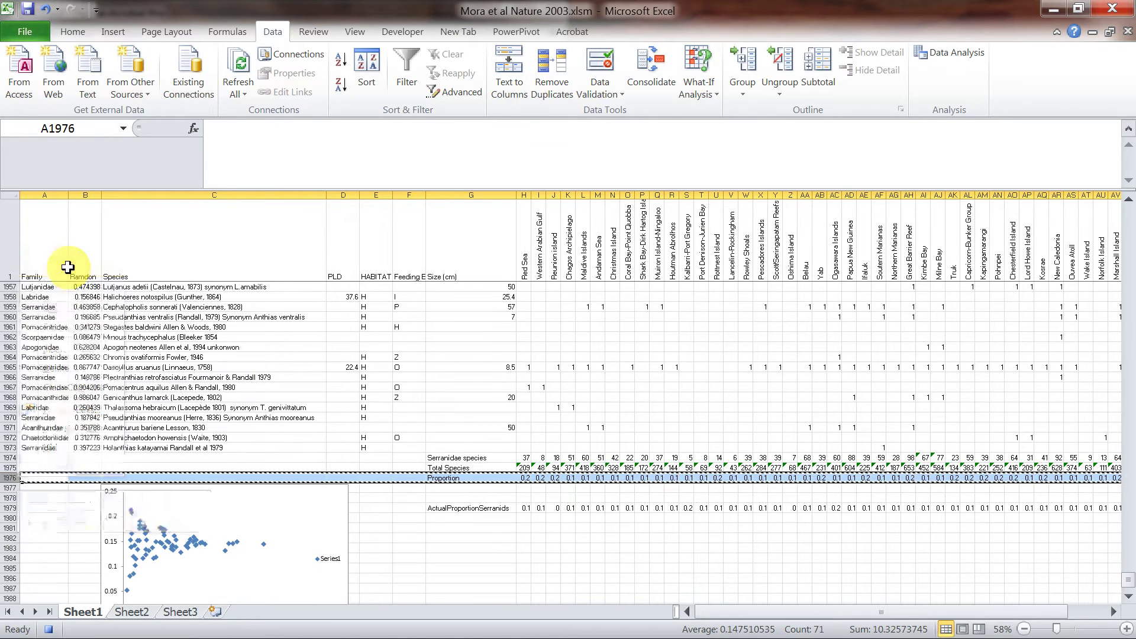
{"action": "left_click", "coordinate": [29, 518]}
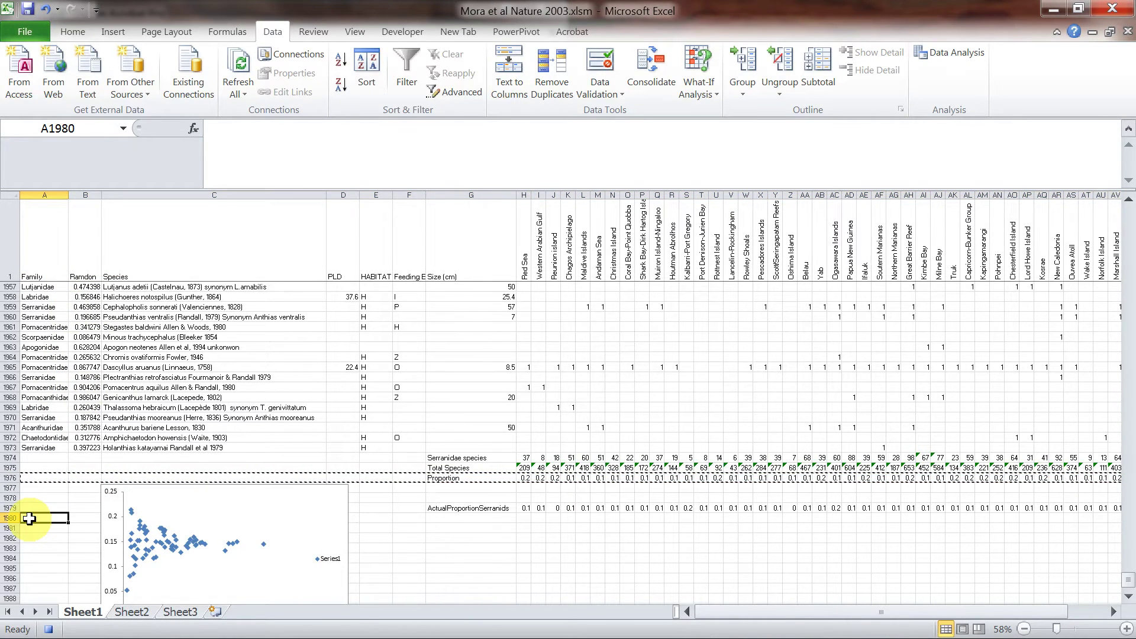
{"action": "left_click", "coordinate": [11, 519]}
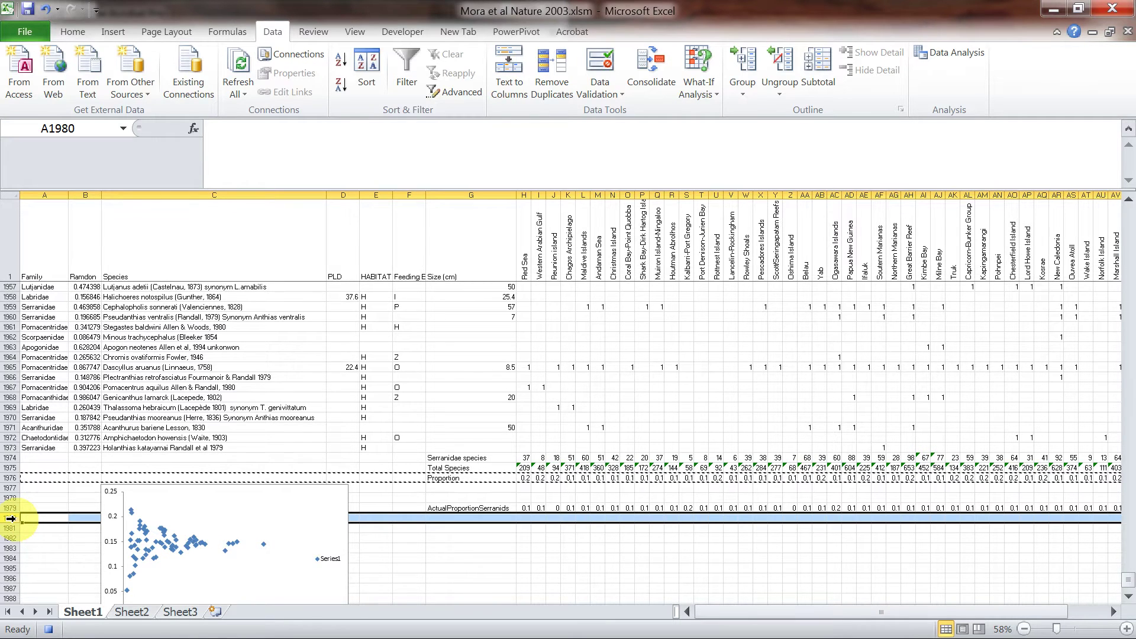
{"action": "left_click", "coordinate": [7, 568]}
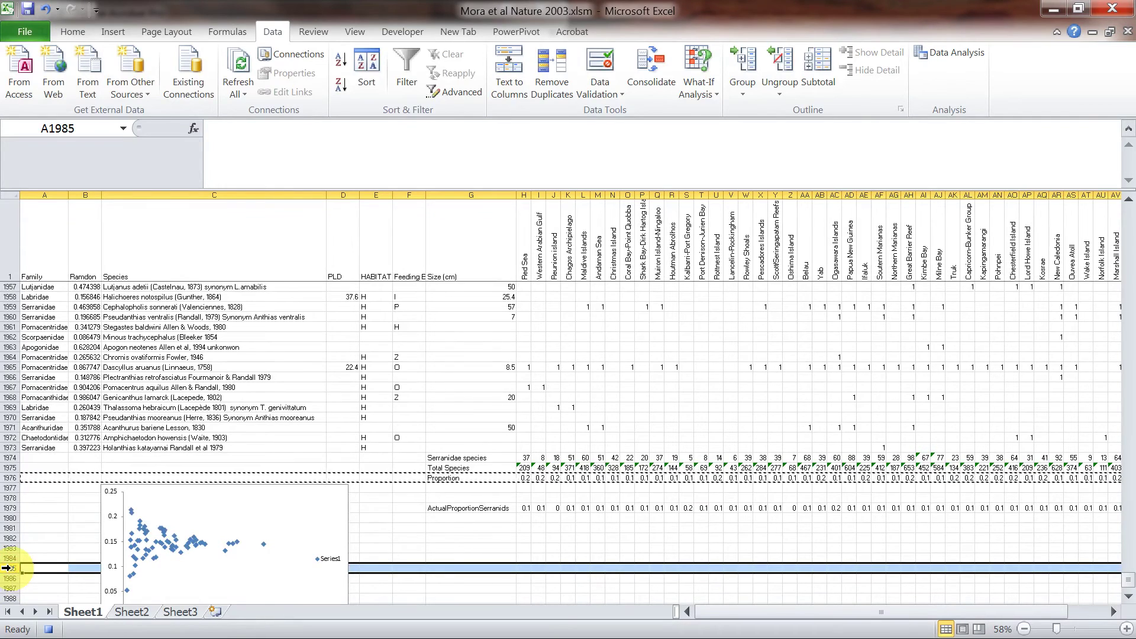
{"action": "right_click", "coordinate": [10, 570]}
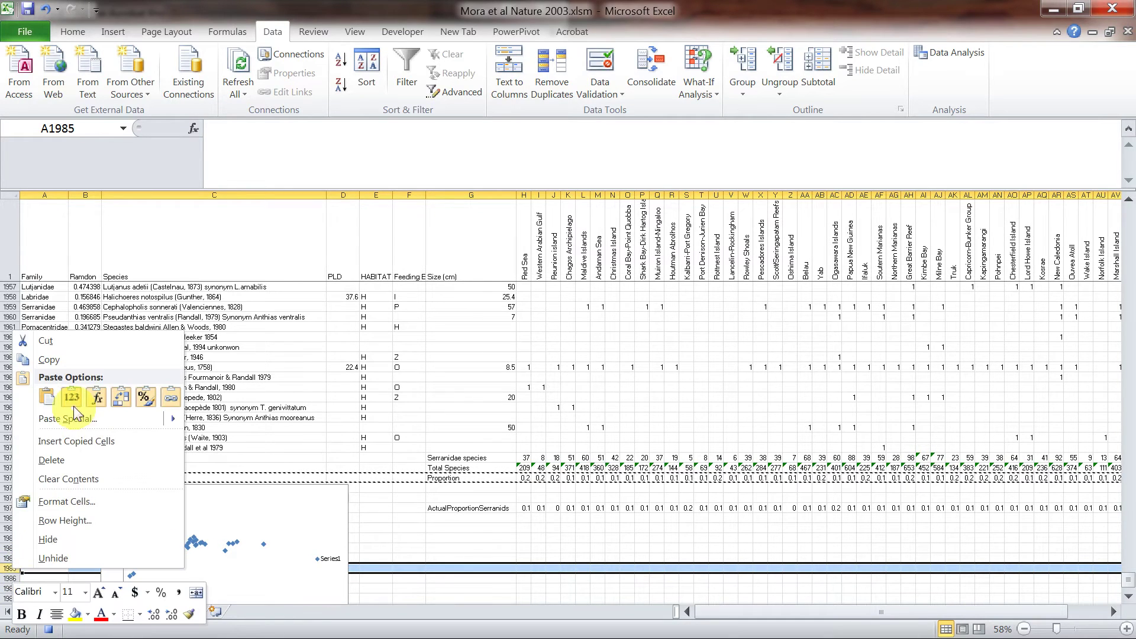
{"action": "left_click", "coordinate": [71, 398]}
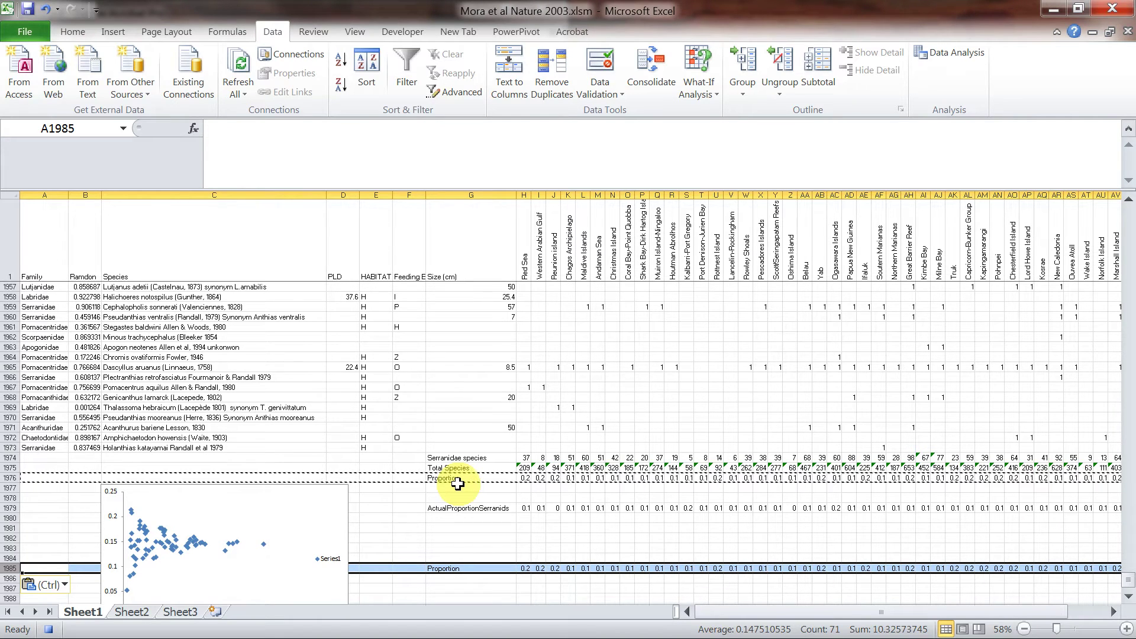
{"action": "left_click", "coordinate": [49, 629]}
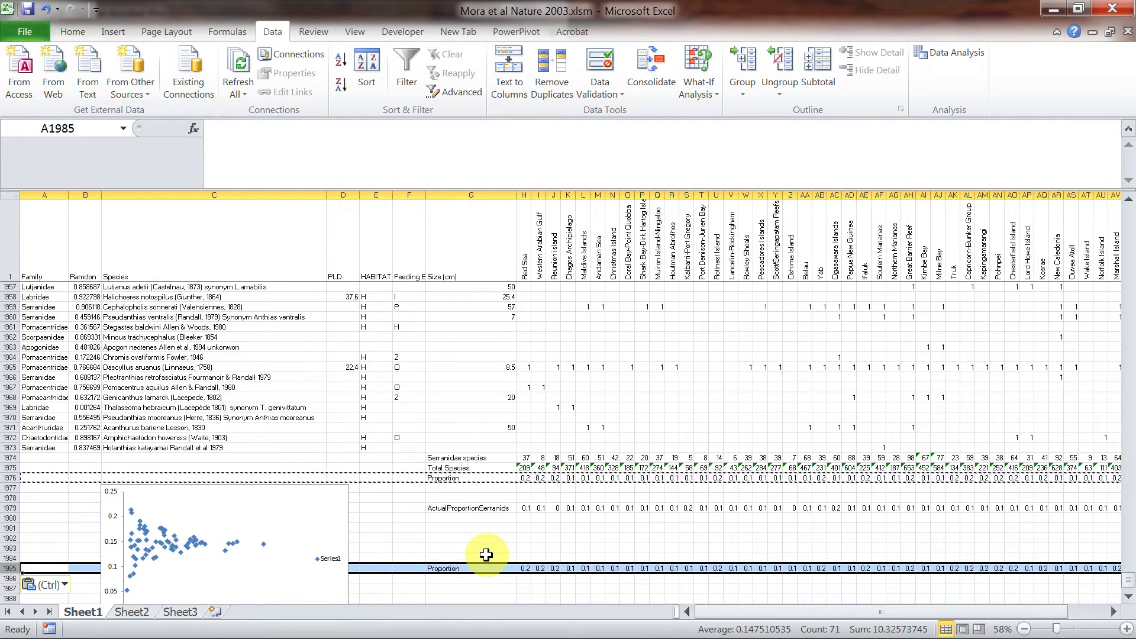
Clear the pasted proportions from row 1985 and run Macro1 from this workbook
{"action": "left_click", "coordinate": [9, 568]}
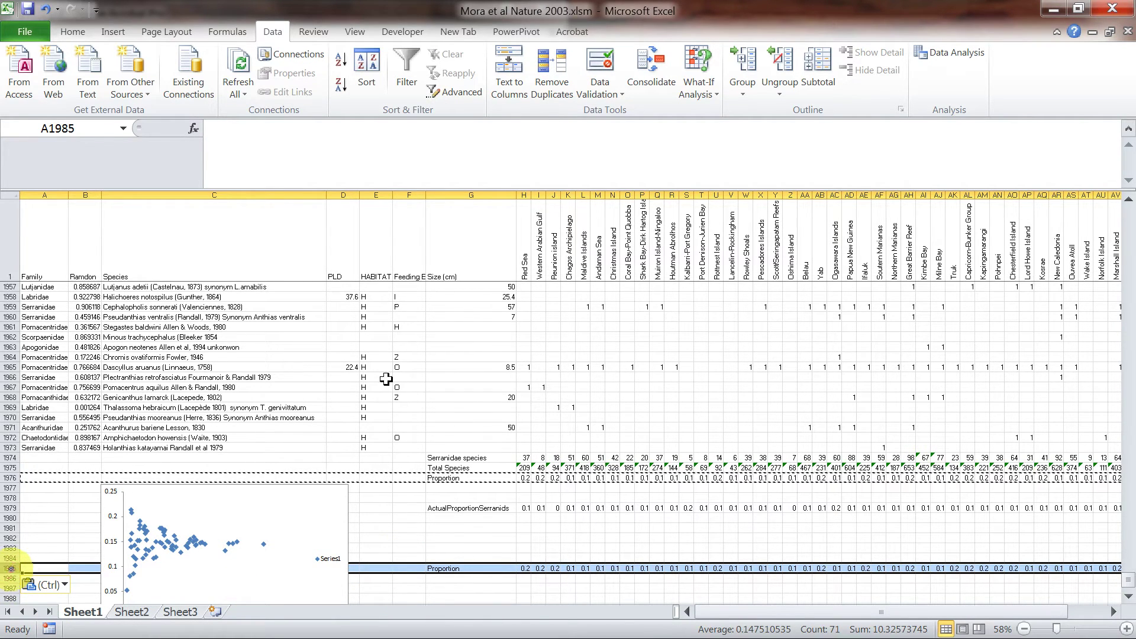
{"action": "key", "text": "Delete"}
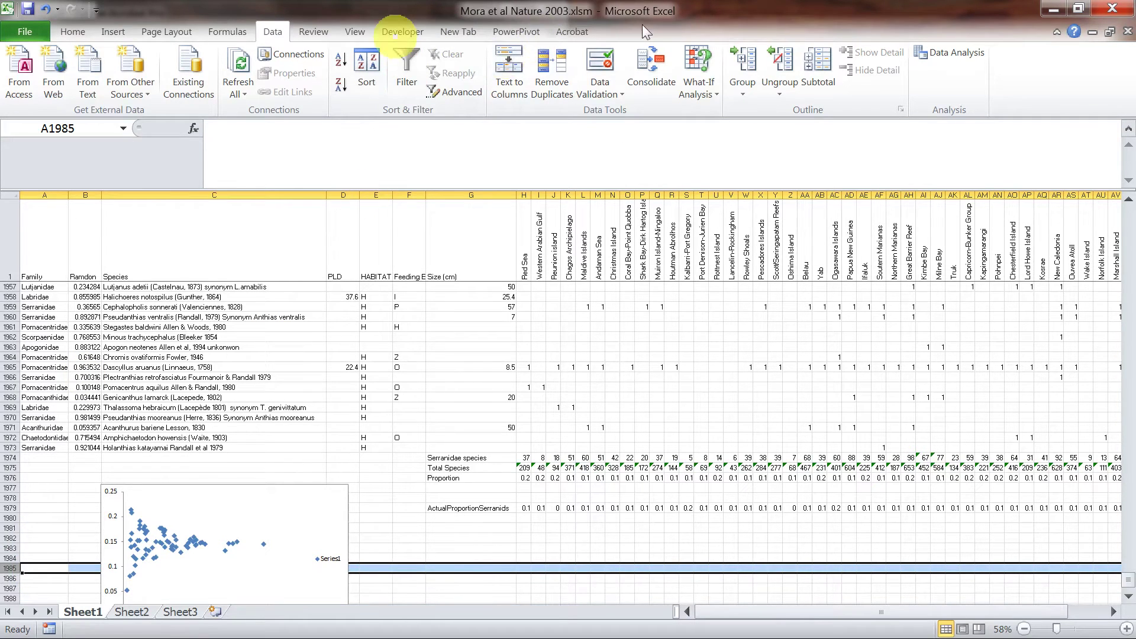
{"action": "left_click", "coordinate": [404, 35]}
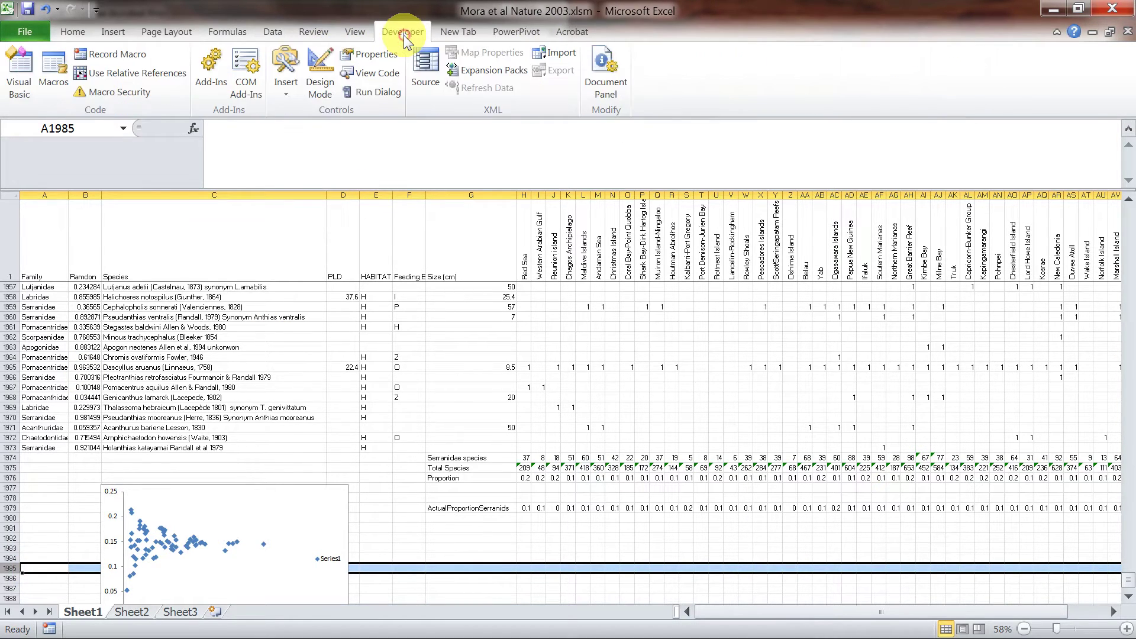
{"action": "left_click", "coordinate": [55, 71]}
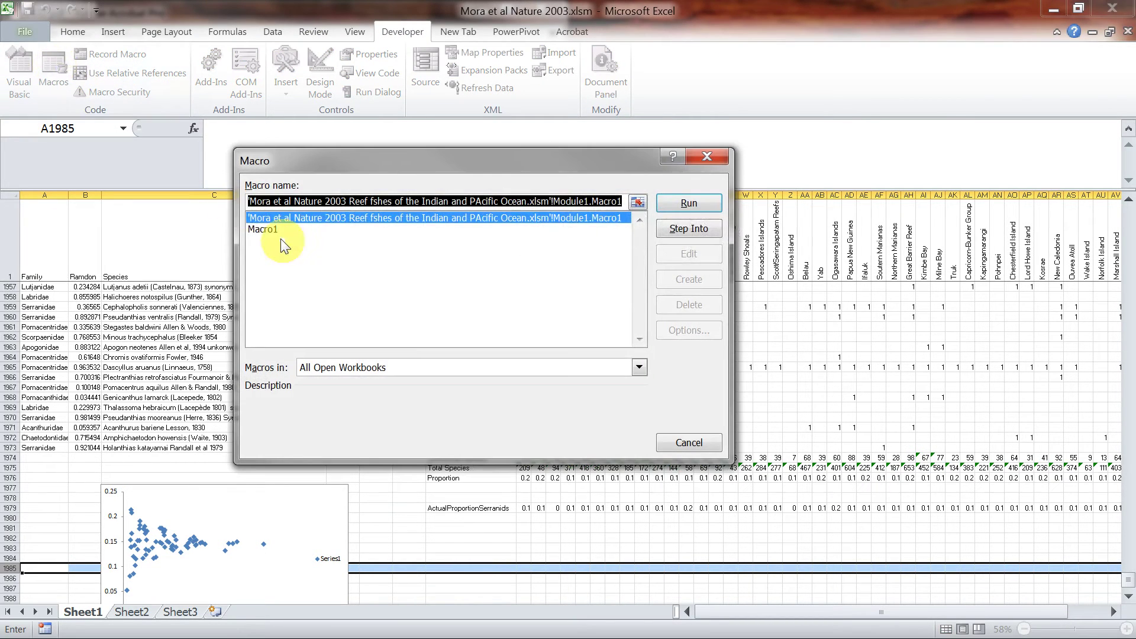
{"action": "left_click", "coordinate": [263, 230]}
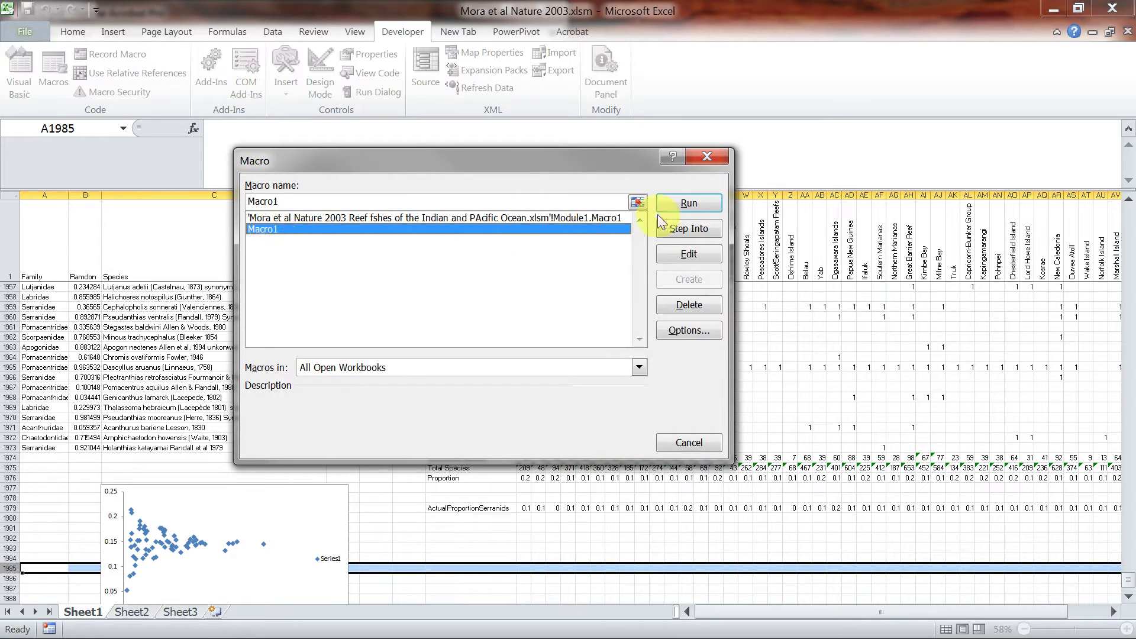
{"action": "left_click", "coordinate": [698, 203]}
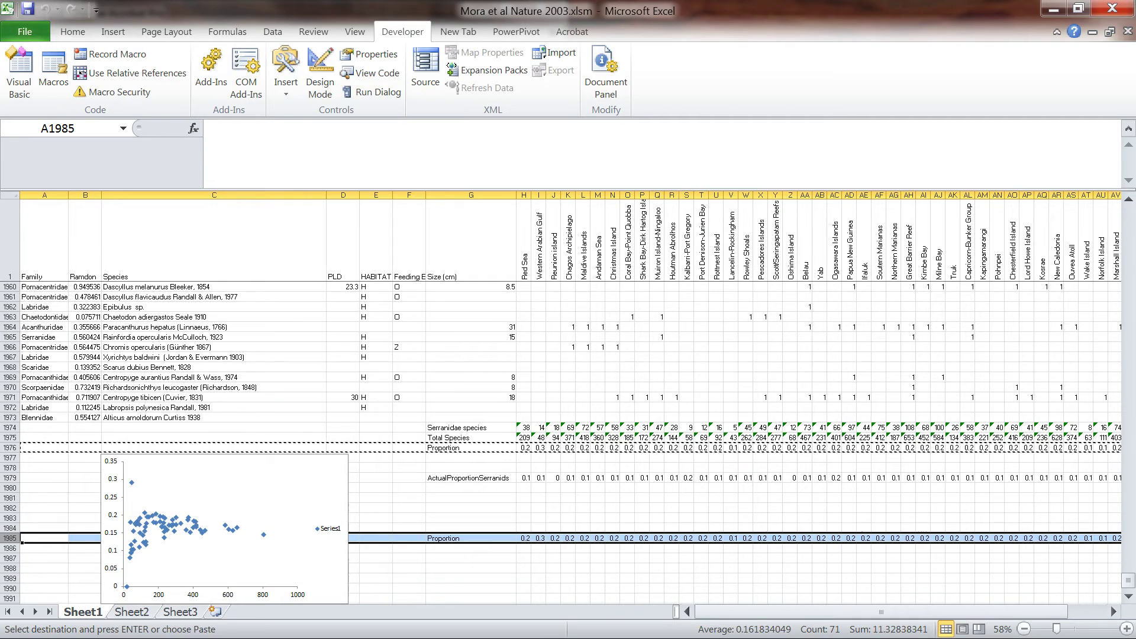
Open the code of this workbook's Macro1 for editing, shrink the editor window over the sheet, and narrow its project pane
{"action": "key", "text": "alt+Tab"}
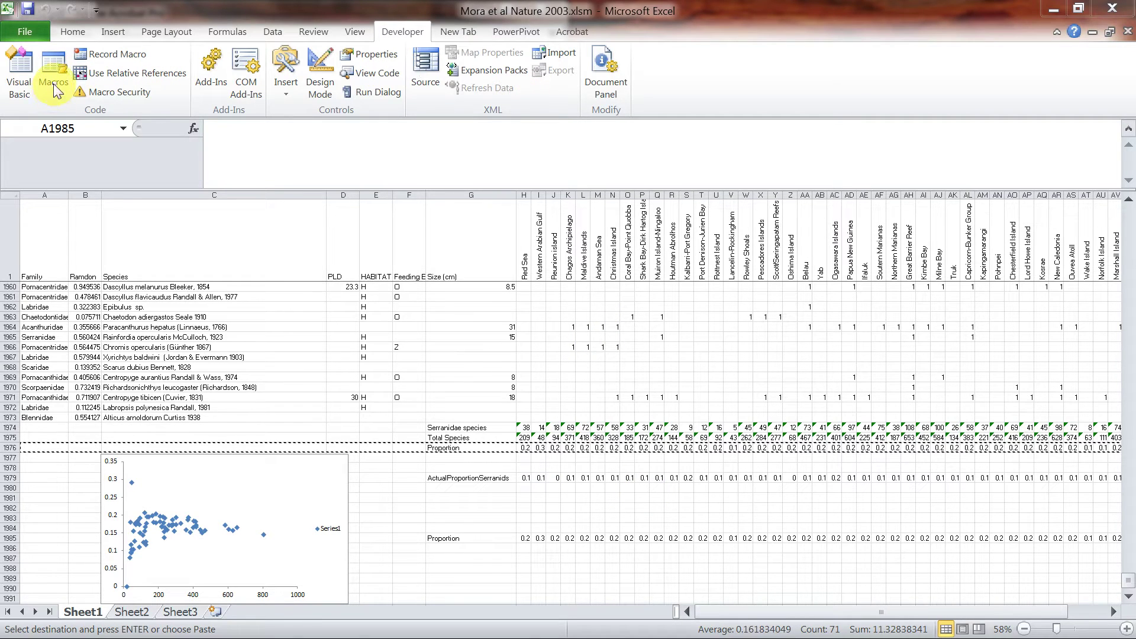
{"action": "key", "text": "shift+space"}
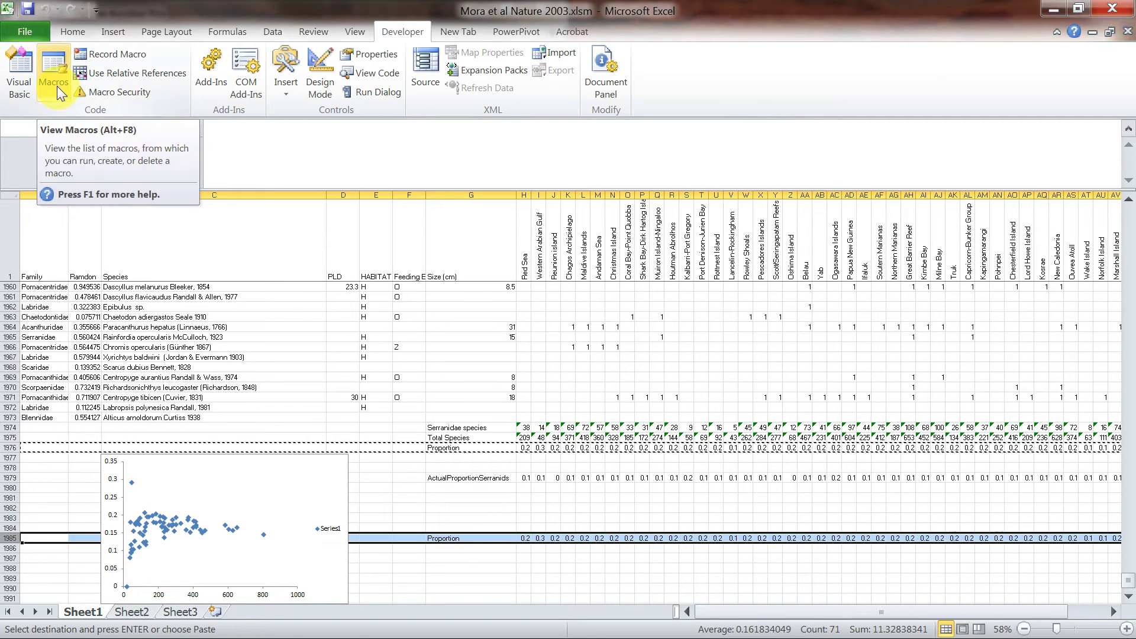
{"action": "left_click", "coordinate": [56, 77]}
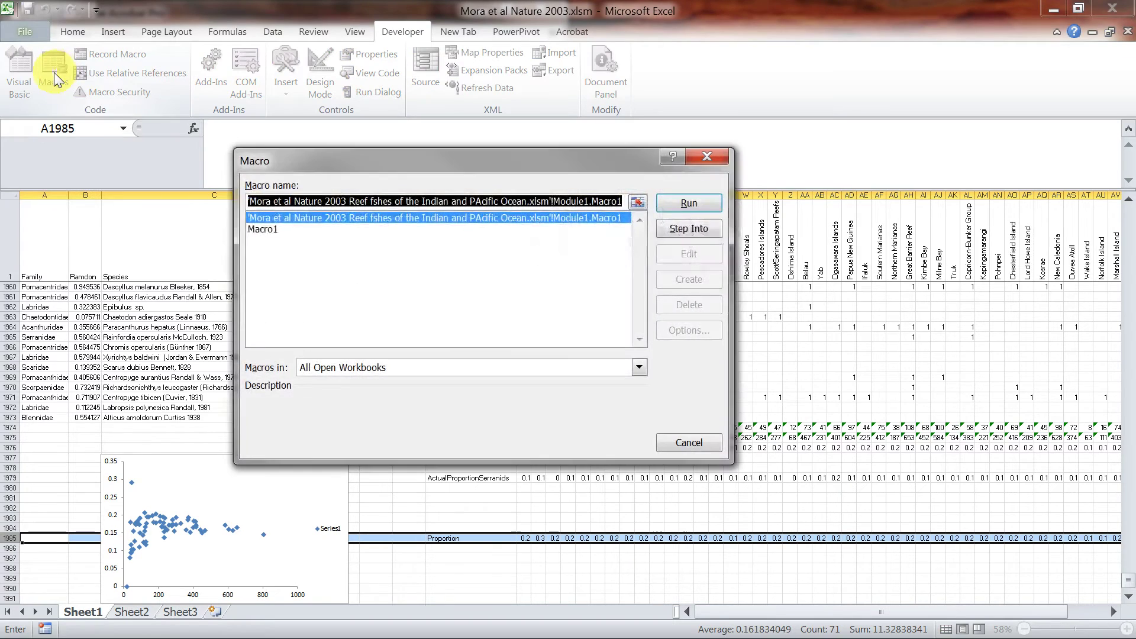
{"action": "left_click", "coordinate": [275, 229]}
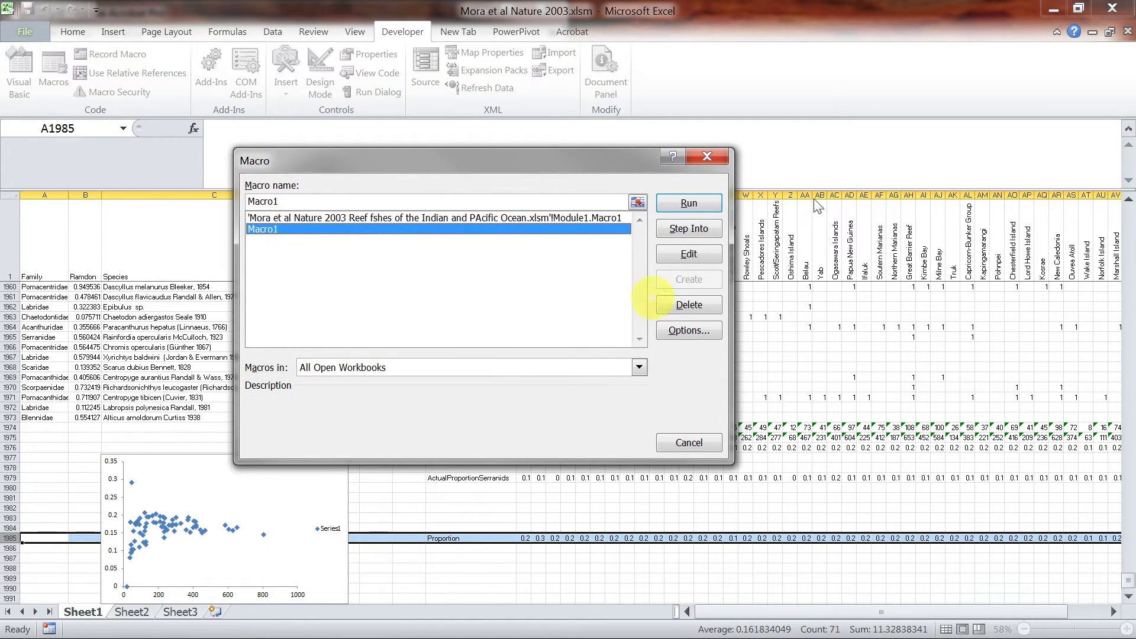
{"action": "left_click", "coordinate": [689, 253]}
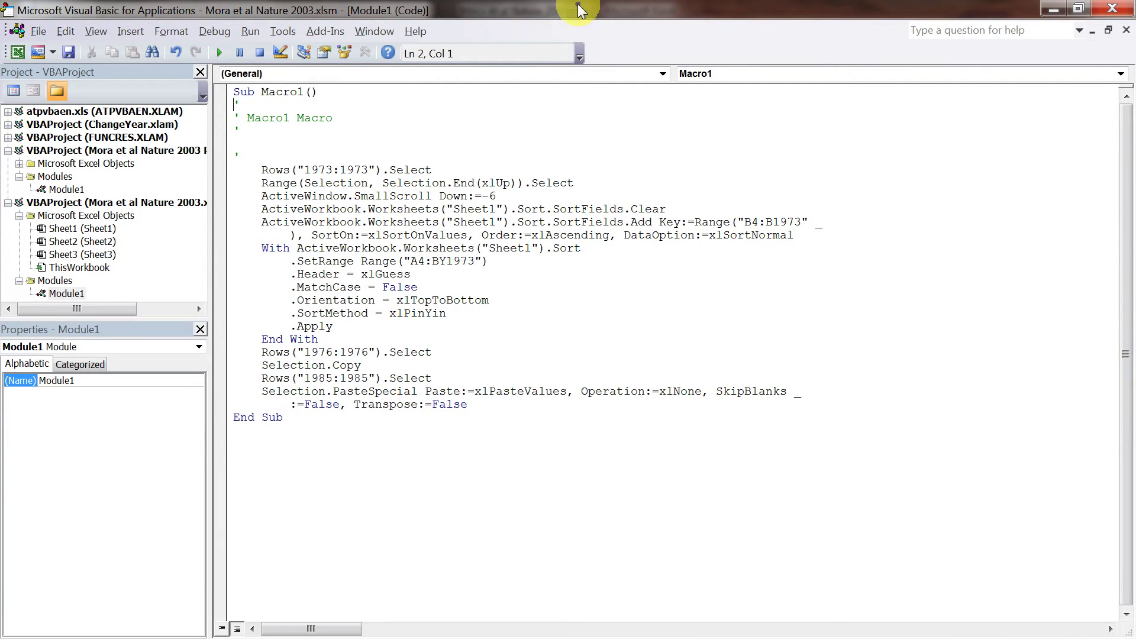
{"action": "left_click_drag", "start_coordinate": [580, 5], "coordinate": [620, 25]}
{"action": "left_click_drag", "start_coordinate": [673, 44], "coordinate": [572, 70]}
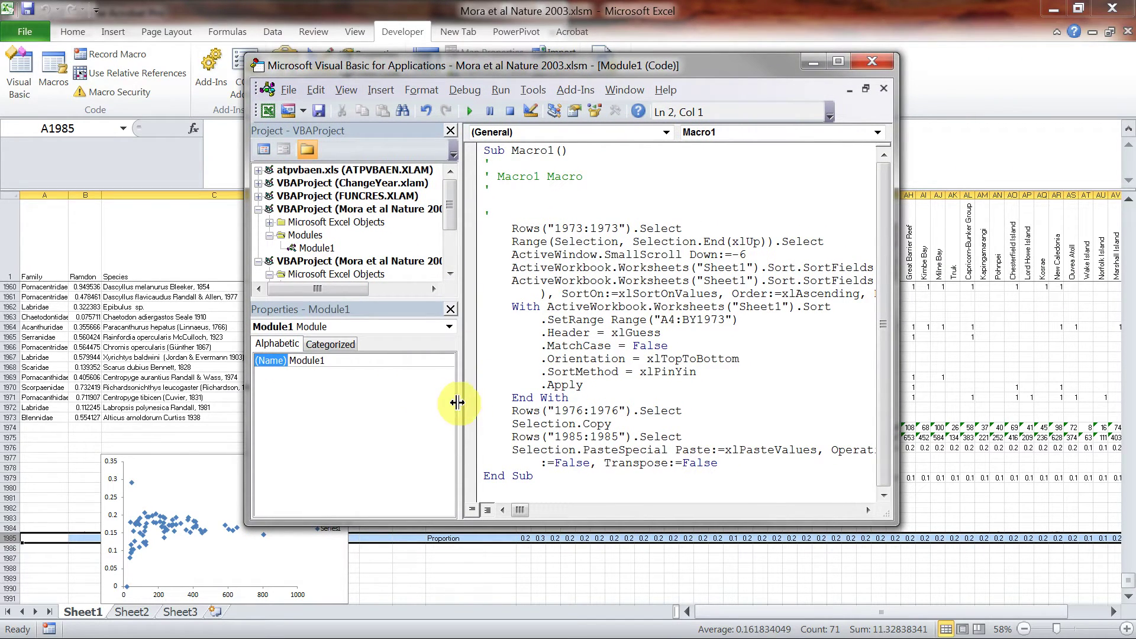
{"action": "left_click_drag", "start_coordinate": [459, 403], "coordinate": [359, 395]}
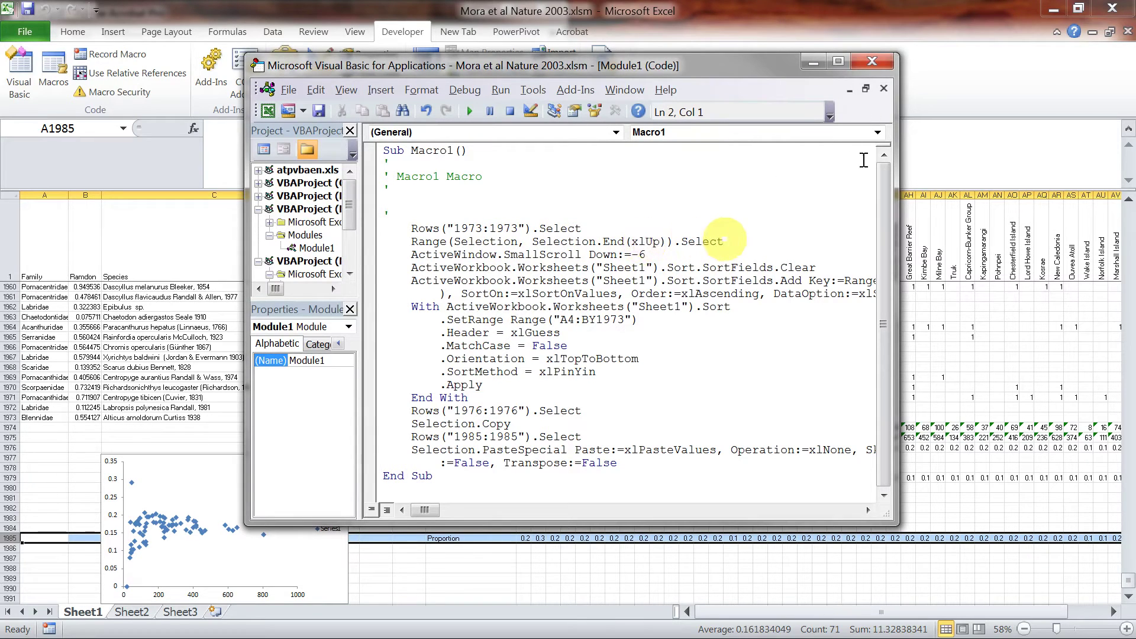
Delete the ActiveWindow.SmallScroll line from Macro1, widen the editor window, and add a blank line after End With
{"action": "left_click", "coordinate": [655, 255]}
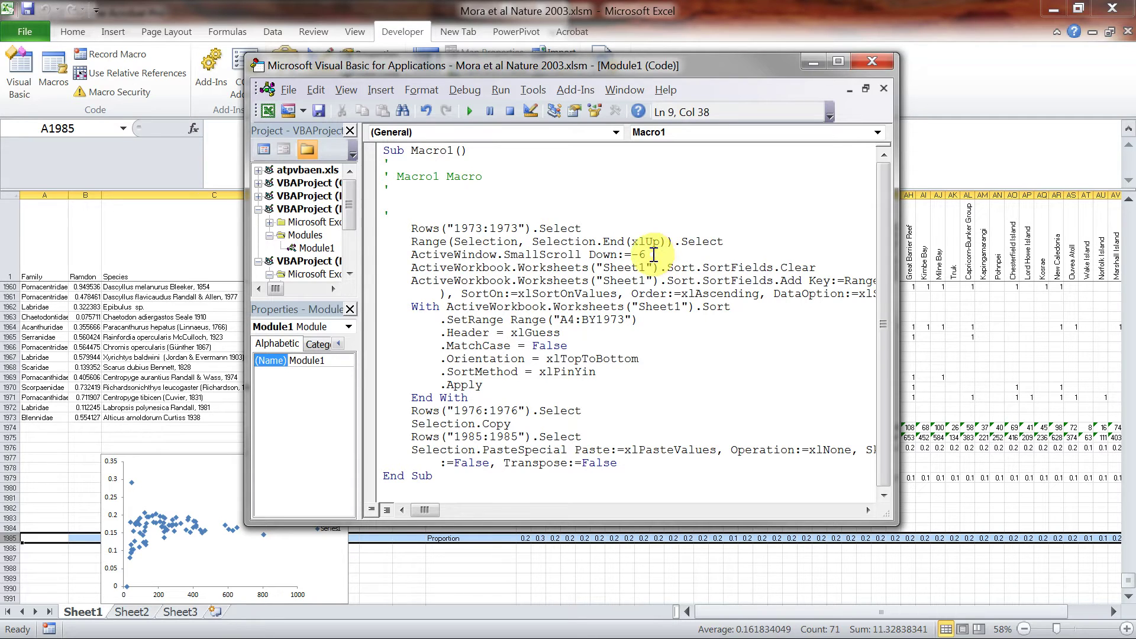
{"action": "left_click_drag", "start_coordinate": [654, 255], "coordinate": [411, 255]}
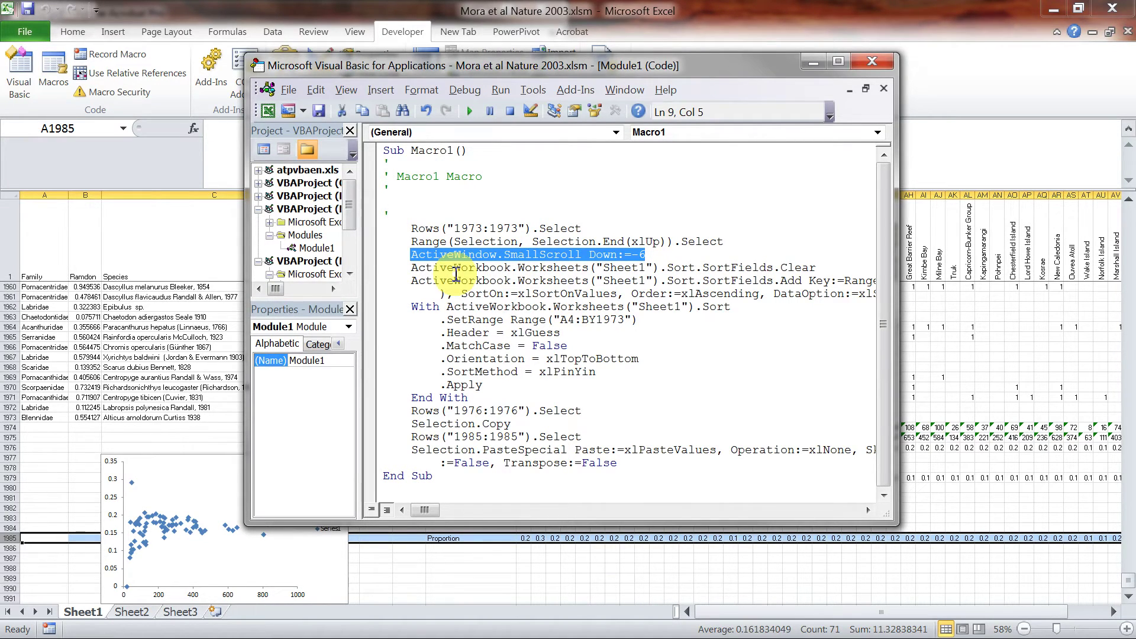
{"action": "key", "text": "Delete"}
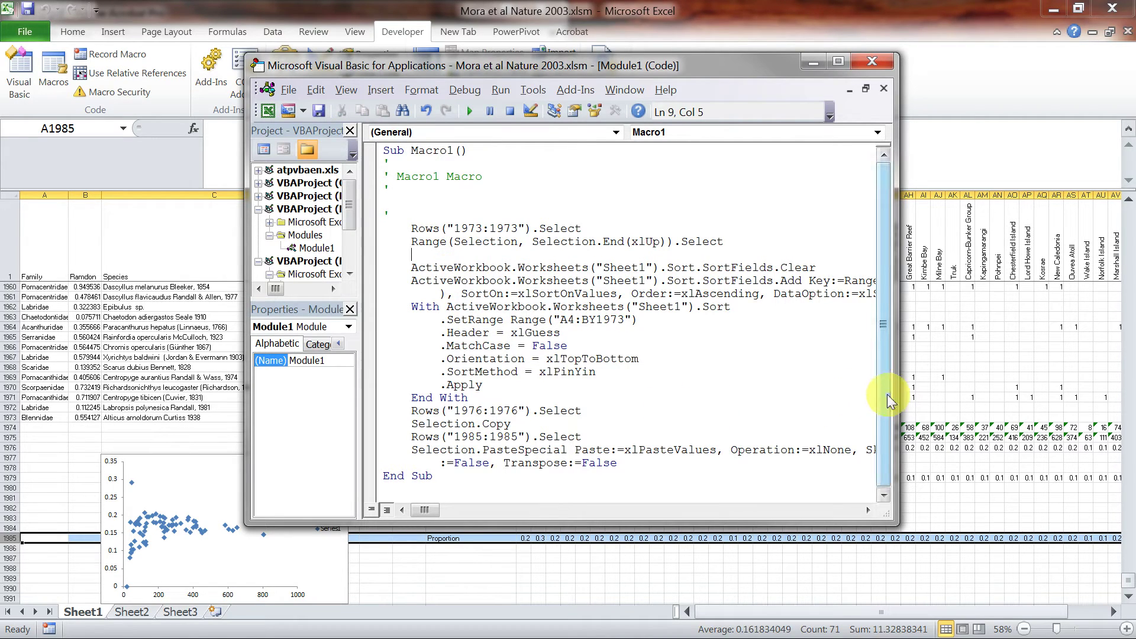
{"action": "left_click_drag", "start_coordinate": [896, 398], "coordinate": [1062, 385]}
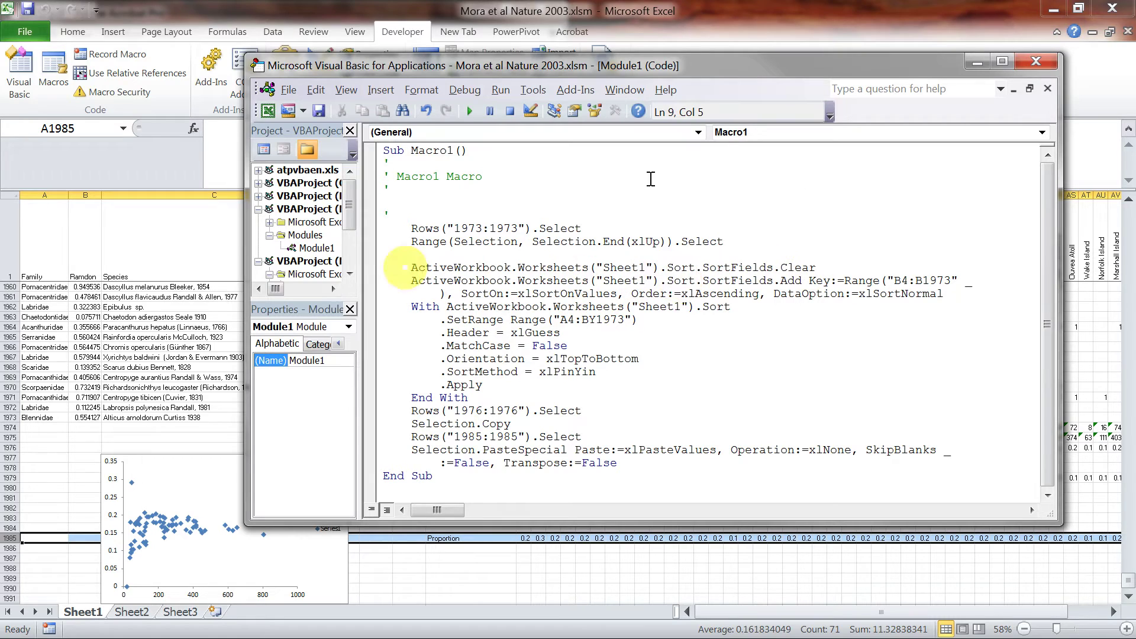
{"action": "left_click", "coordinate": [467, 399]}
{"action": "key", "text": "Return"}
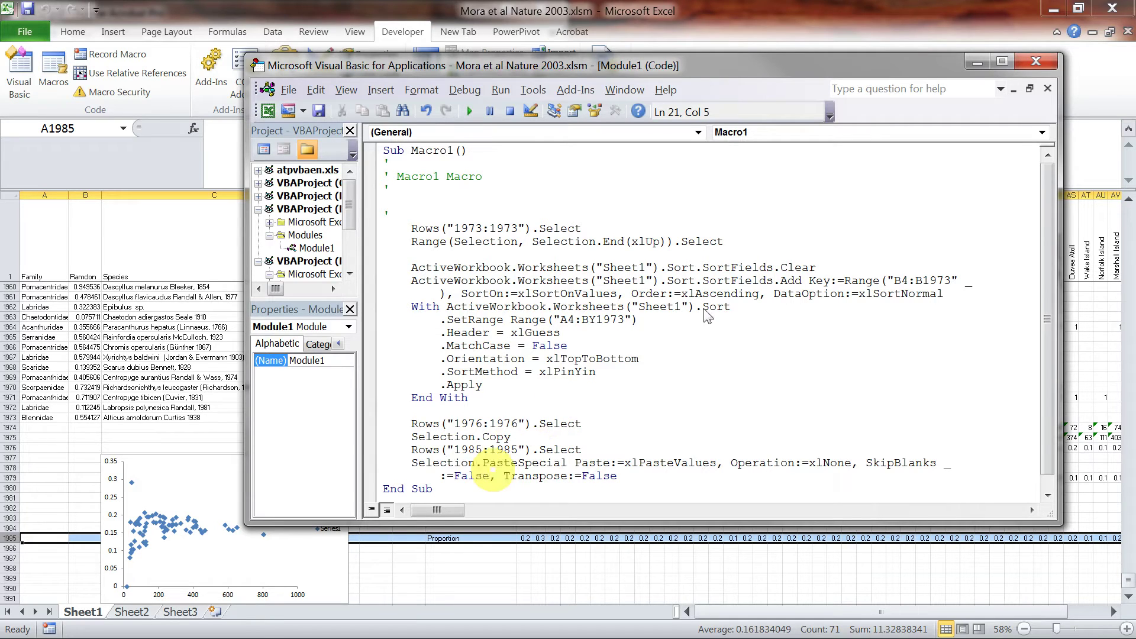
Shorten the code editor window to uncover the proportion rows and chart, review the code down to End Sub, and run Macro1
{"action": "left_click_drag", "start_coordinate": [543, 523], "coordinate": [531, 436]}
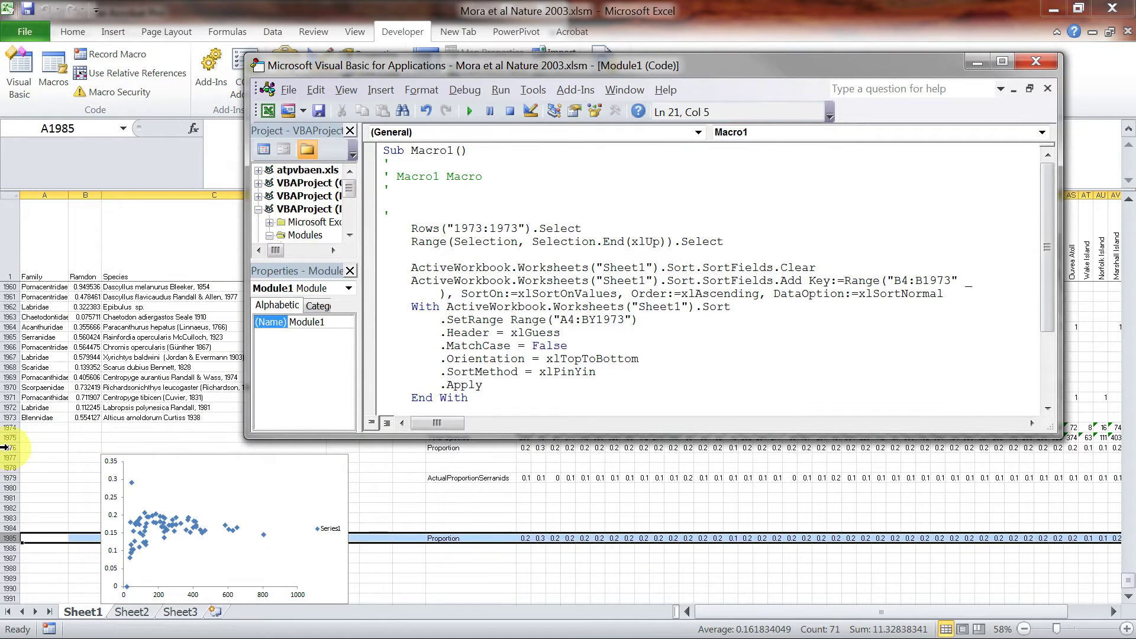
{"action": "left_click_drag", "start_coordinate": [1047, 299], "coordinate": [1047, 347]}
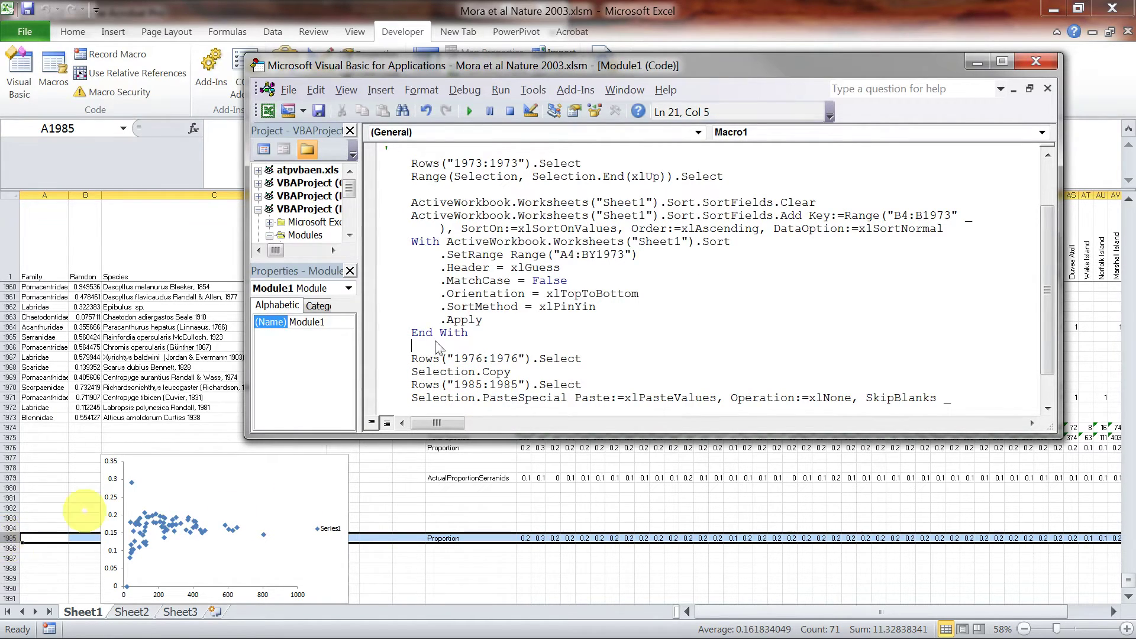
{"action": "left_click", "coordinate": [888, 403]}
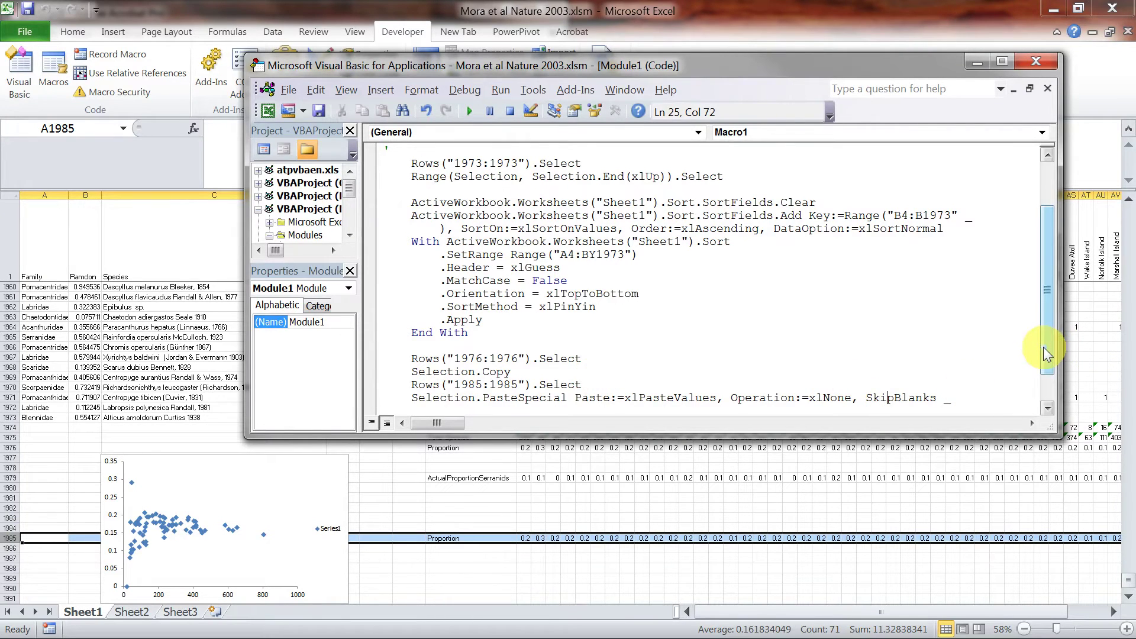
{"action": "left_click_drag", "start_coordinate": [1043, 350], "coordinate": [1042, 375]}
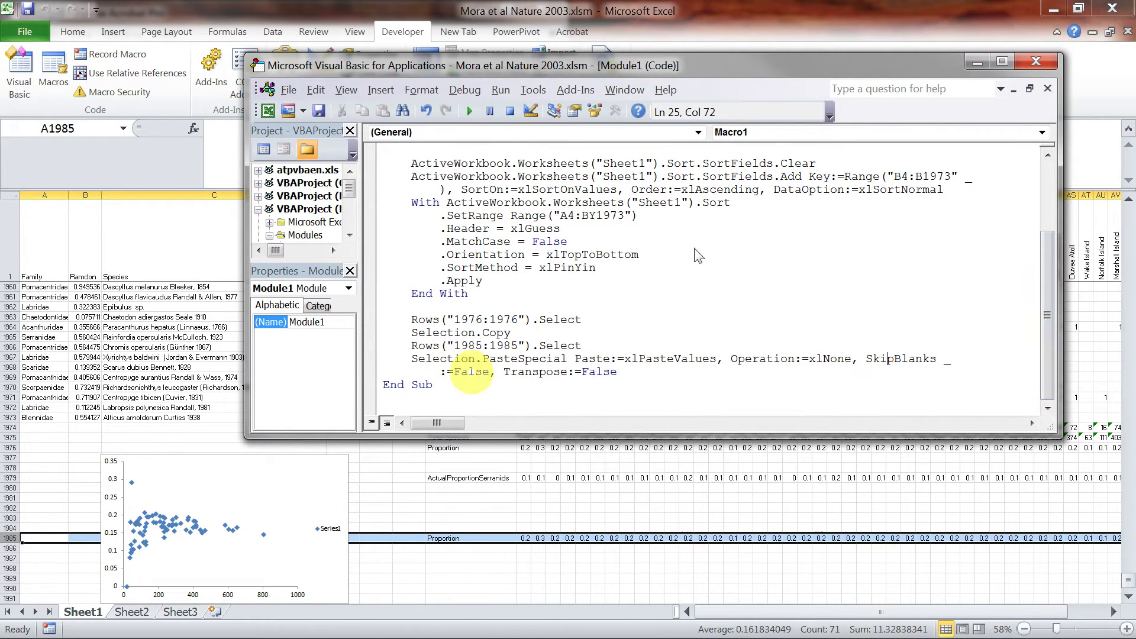
{"action": "left_click", "coordinate": [470, 113]}
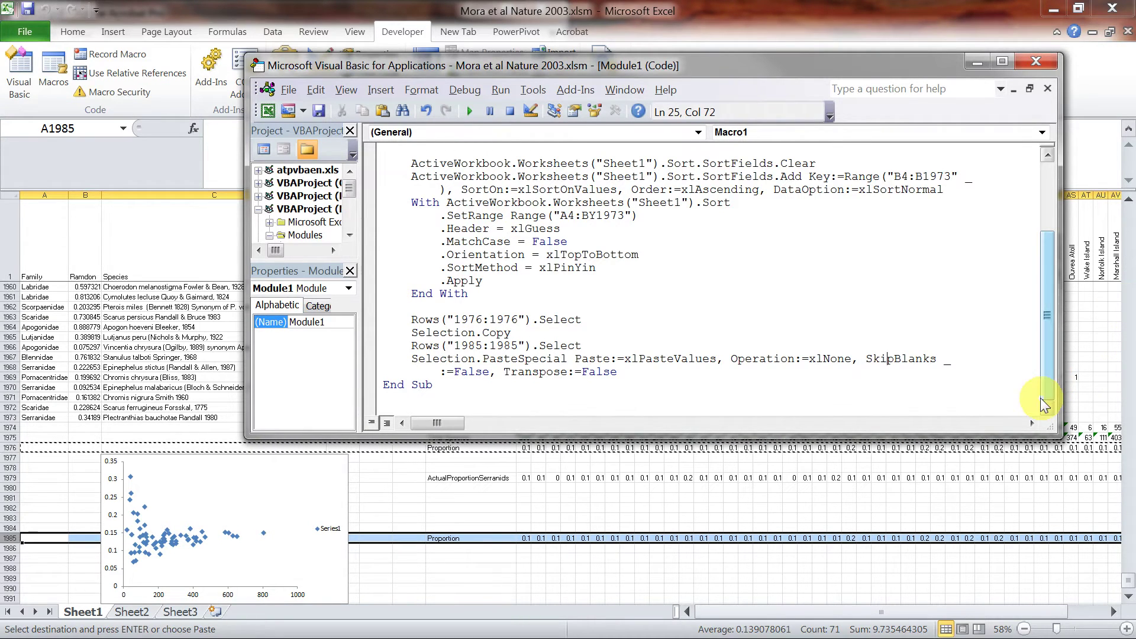
Replace the last comment mark above the Rows("1973:1973") line with the loop header For a = 1 To 10
{"action": "left_click_drag", "start_coordinate": [1048, 393], "coordinate": [1049, 324]}
{"action": "left_click", "coordinate": [402, 213]}
{"action": "left_click_drag", "start_coordinate": [402, 213], "coordinate": [364, 207]}
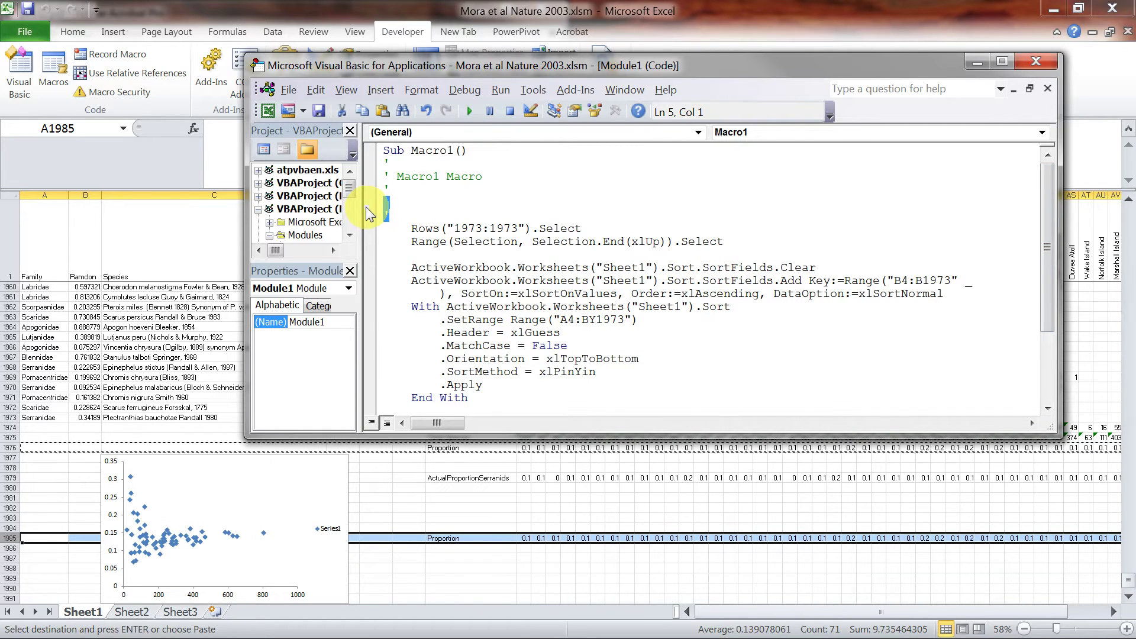
{"action": "type", "text": "for a=1"}
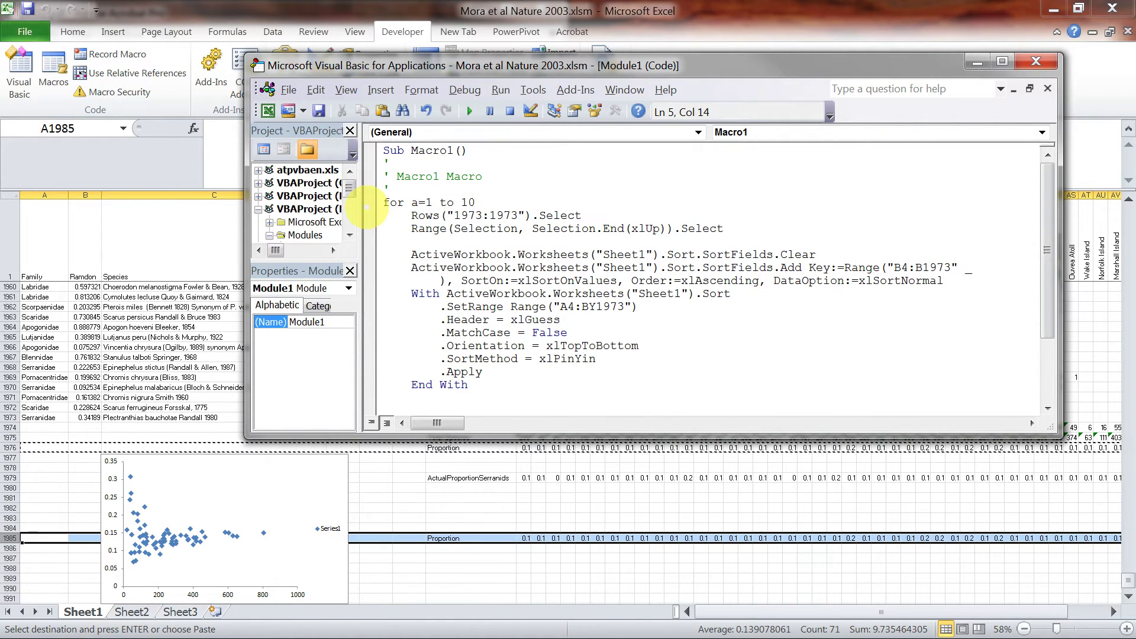
{"action": "type", "text": " to 10"}
{"action": "key", "text": "Return"}
{"action": "left_click", "coordinate": [588, 254]}
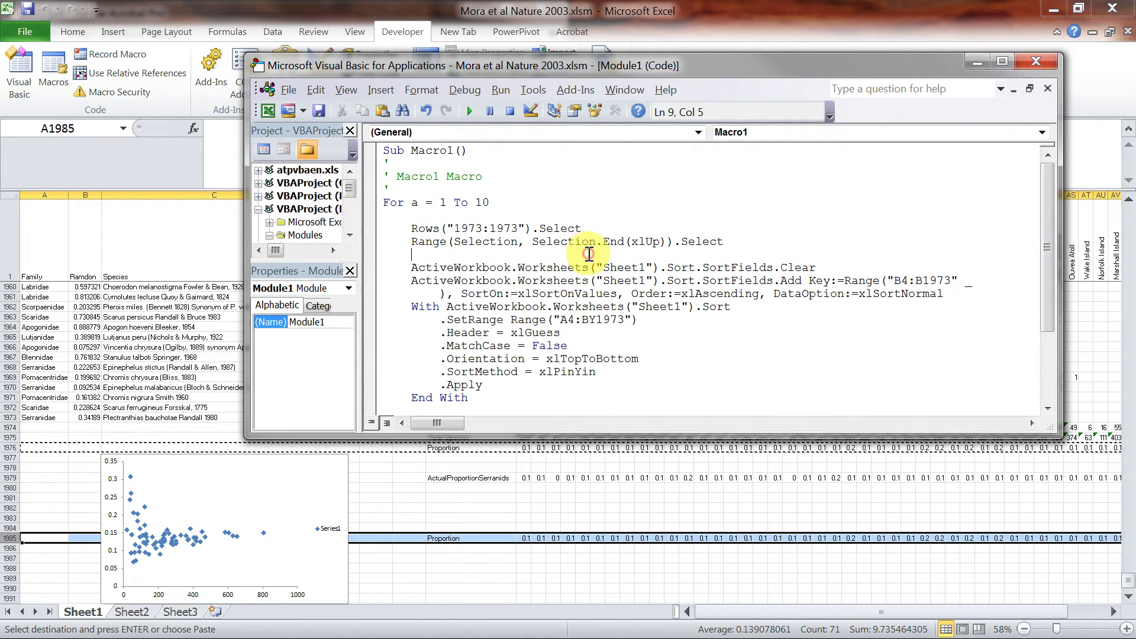
Below Rows("1985:1985").Select, insert a blank line followed by the line slection.Offset(0, a).Select
{"action": "scroll", "coordinate": [592, 257], "scroll_direction": "down", "scroll_amount": 3}
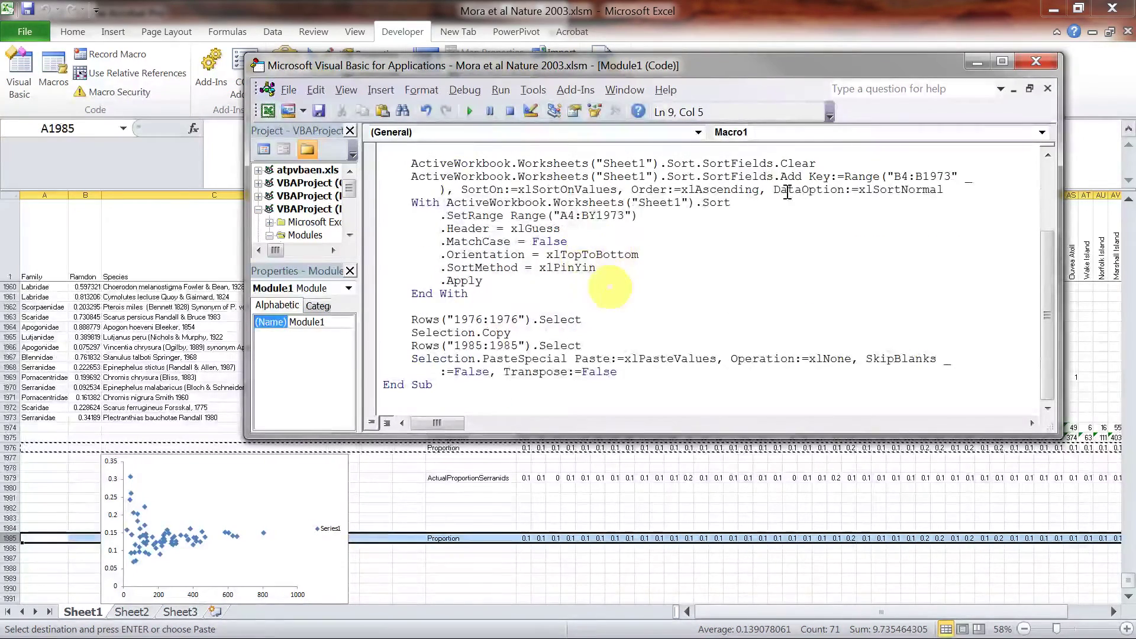
{"action": "scroll", "coordinate": [598, 290], "scroll_direction": "up", "scroll_amount": 3}
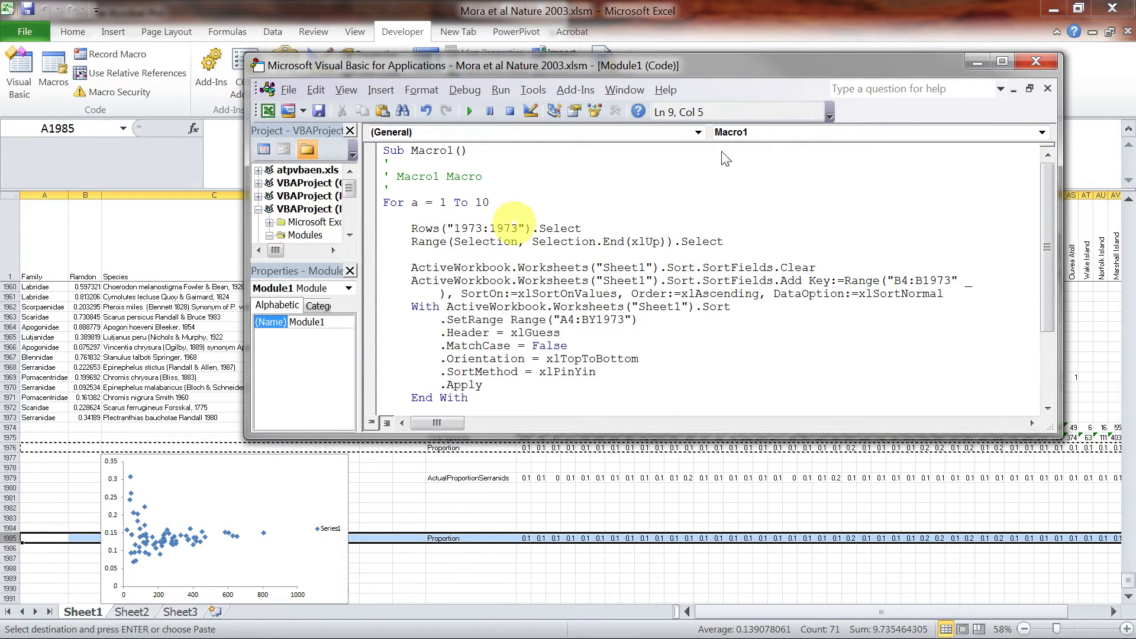
{"action": "left_click", "coordinate": [490, 397]}
{"action": "scroll", "coordinate": [490, 397], "scroll_direction": "down", "scroll_amount": 1}
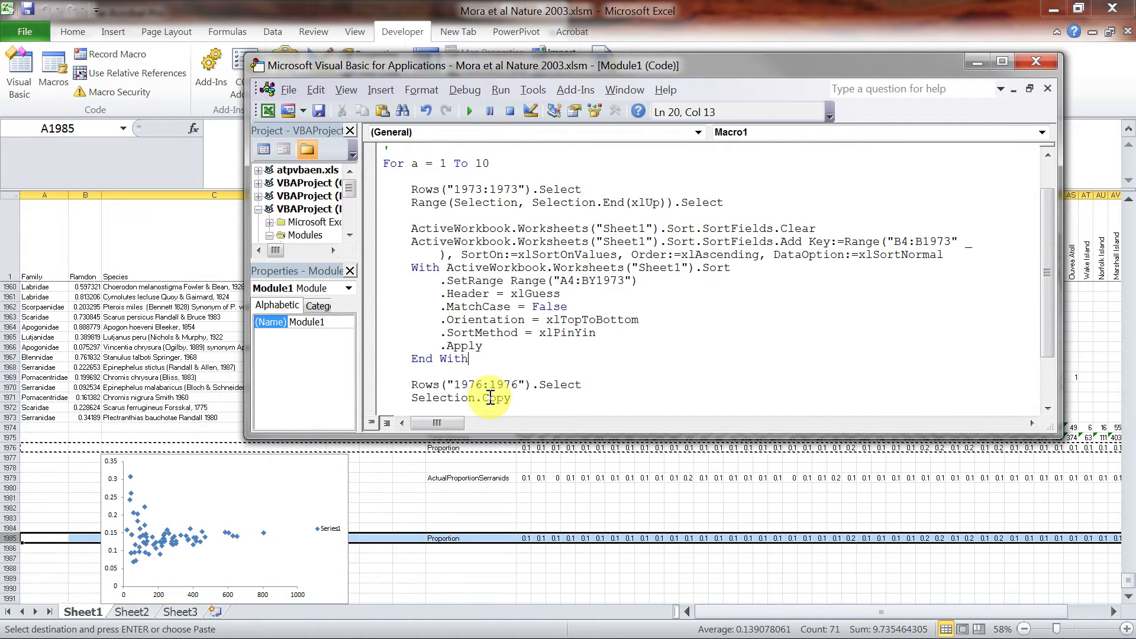
{"action": "scroll", "coordinate": [490, 398], "scroll_direction": "down", "scroll_amount": 1}
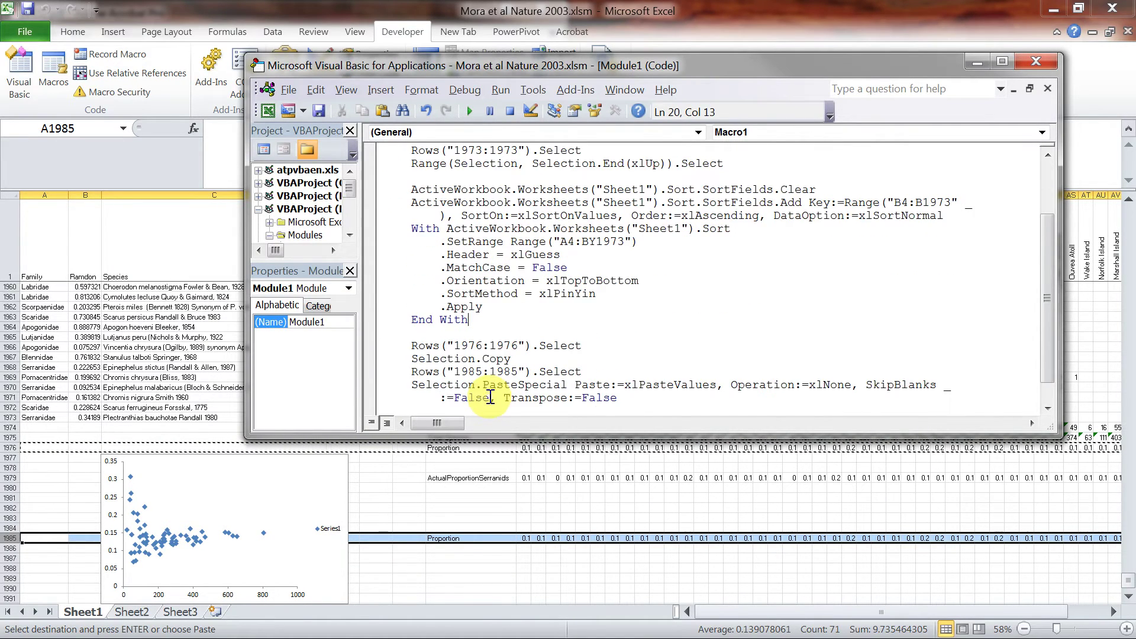
{"action": "left_click", "coordinate": [521, 359]}
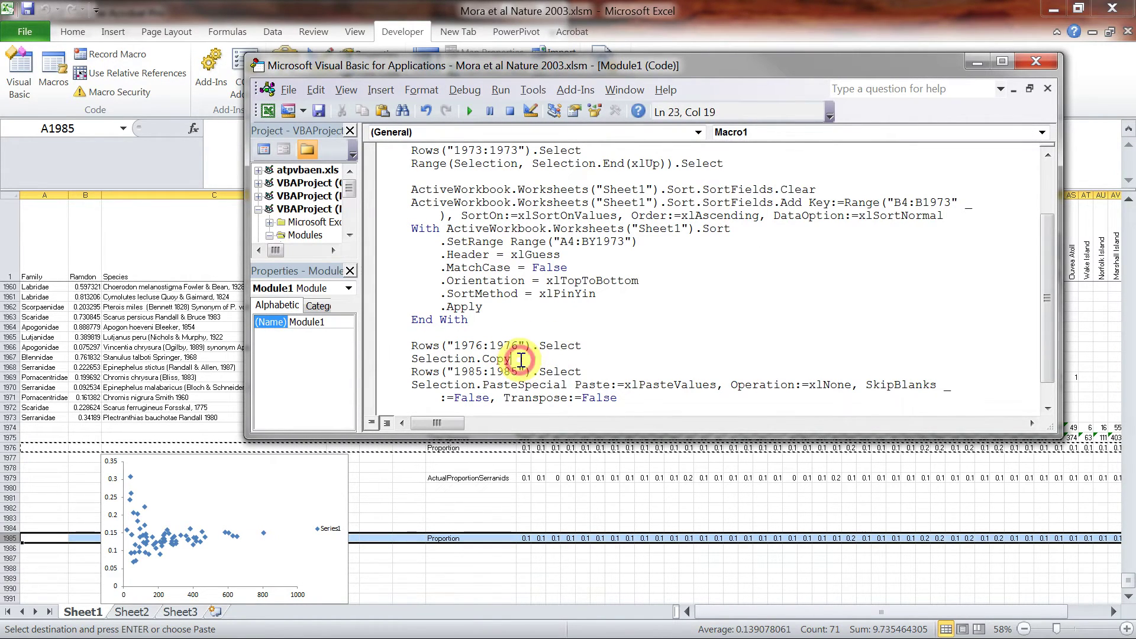
{"action": "scroll", "coordinate": [522, 359], "scroll_direction": "down", "scroll_amount": 1}
{"action": "left_click", "coordinate": [588, 345]}
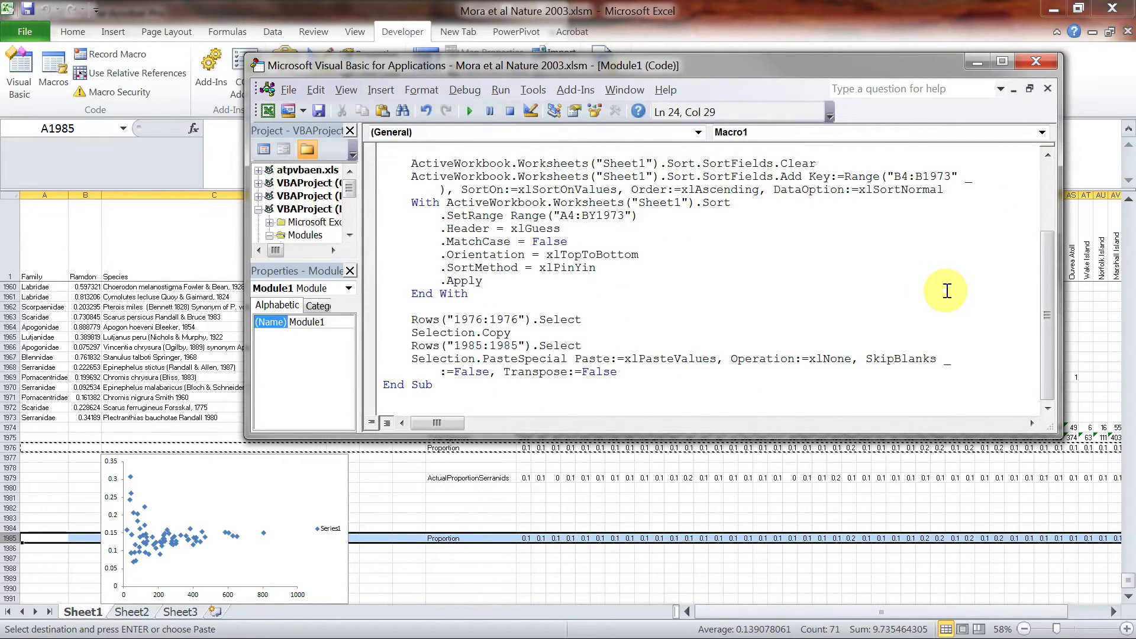
{"action": "key", "text": "Return"}
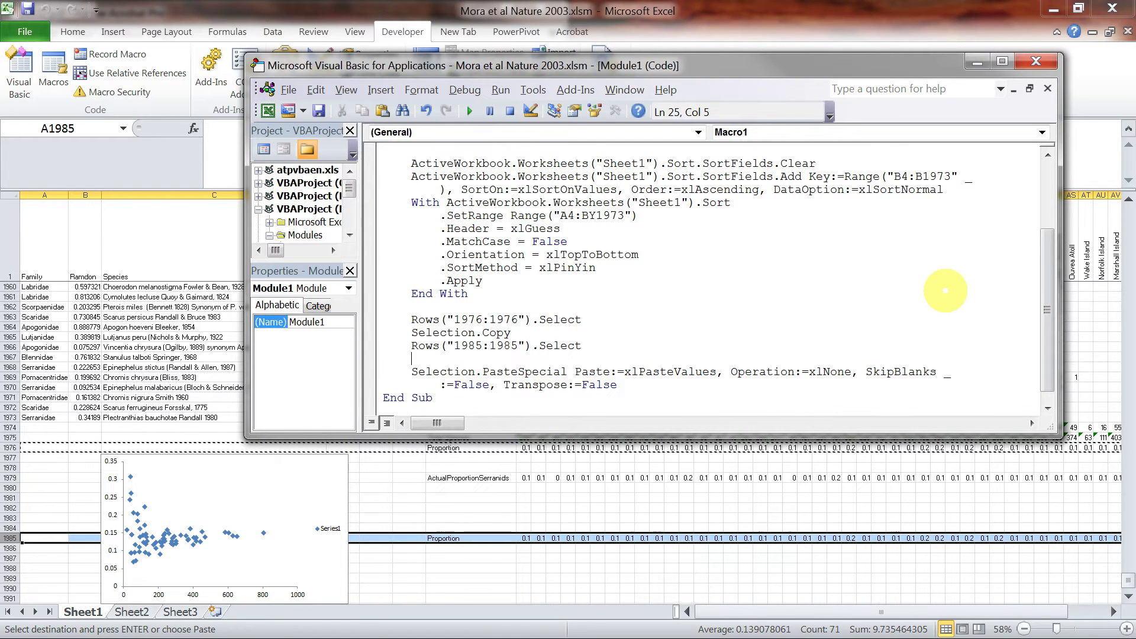
{"action": "key", "text": "Return"}
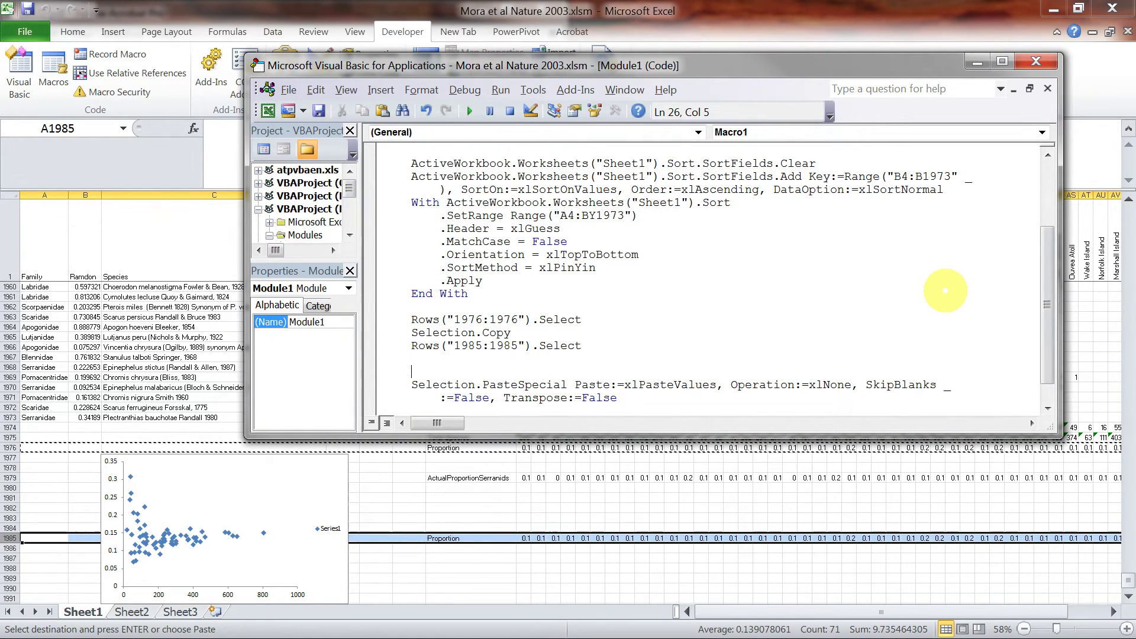
{"action": "type", "text": "slection.ofse"}
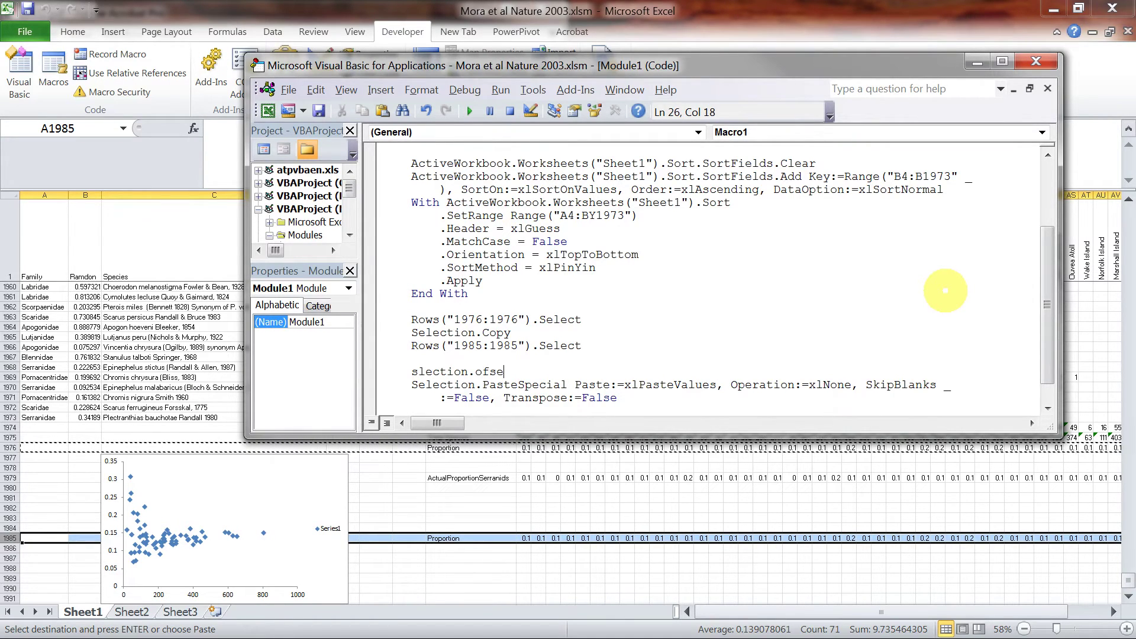
{"action": "key", "text": "BackSpace"}
{"action": "key", "text": "BackSpace"}
{"action": "type", "text": "fset(0,"}
{"action": "left_click", "coordinate": [543, 331]}
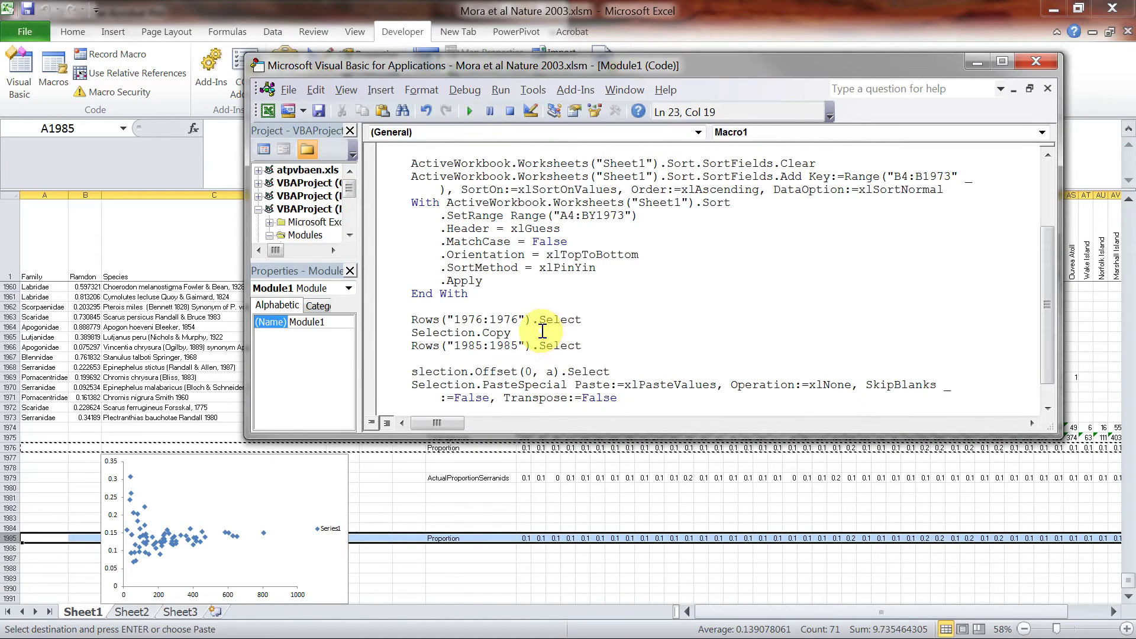
Close the loop by adding the line Next a between the PasteSpecial statement and End Sub
{"action": "scroll", "coordinate": [592, 361], "scroll_direction": "down", "scroll_amount": 1}
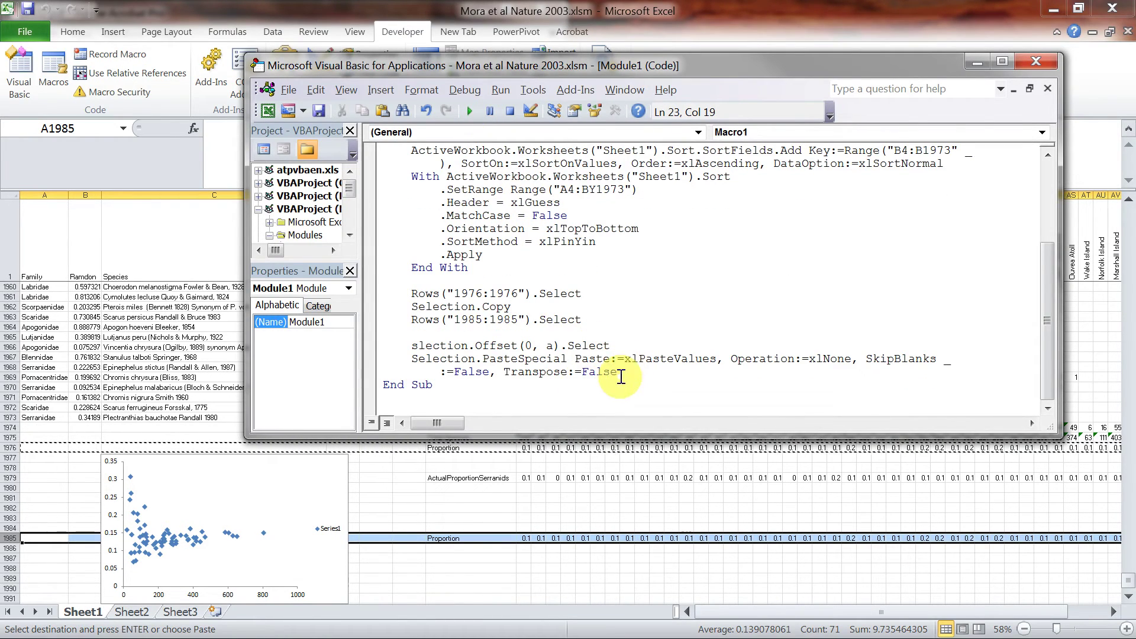
{"action": "left_click", "coordinate": [620, 372]}
{"action": "key", "text": "Return"}
{"action": "key", "text": "BackSpace"}
{"action": "type", "text": "necxt a"}
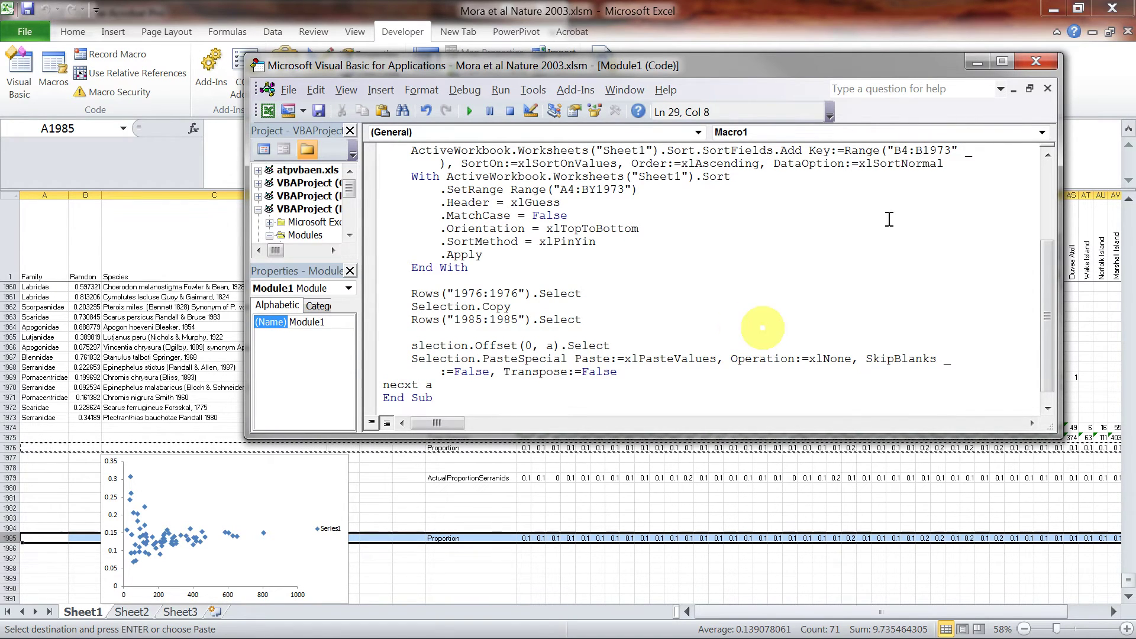
{"action": "left_click", "coordinate": [721, 326]}
{"action": "left_click", "coordinate": [404, 385]}
{"action": "key", "text": "BackSpace"}
{"action": "left_click", "coordinate": [554, 330]}
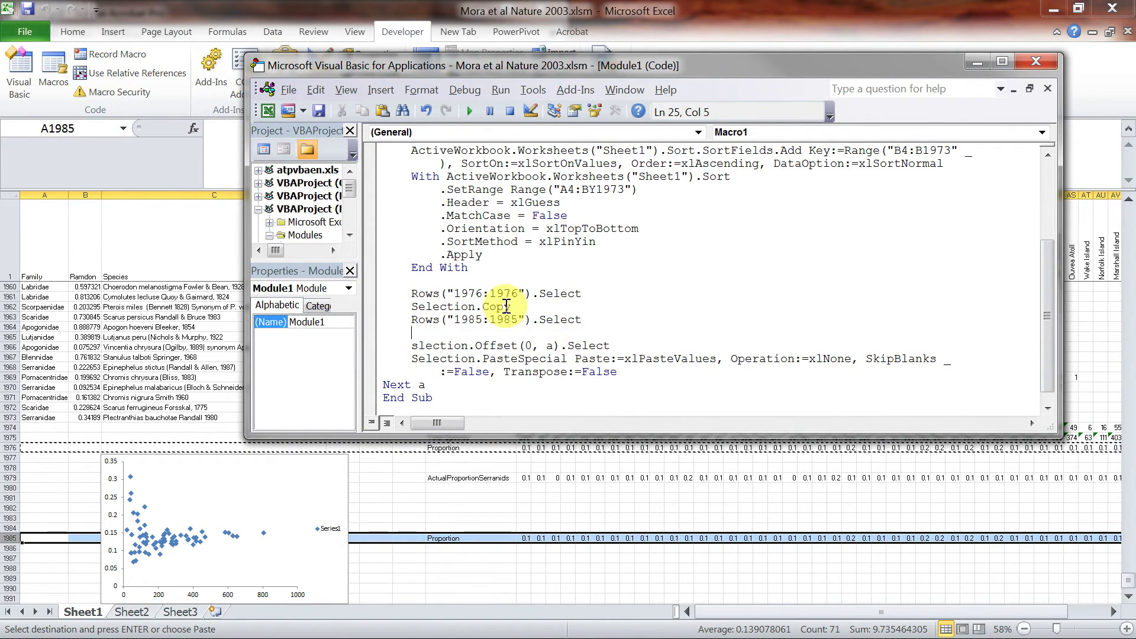
Run Macro1 and debug the run-time error to locate the offending line
{"action": "left_click", "coordinate": [477, 320]}
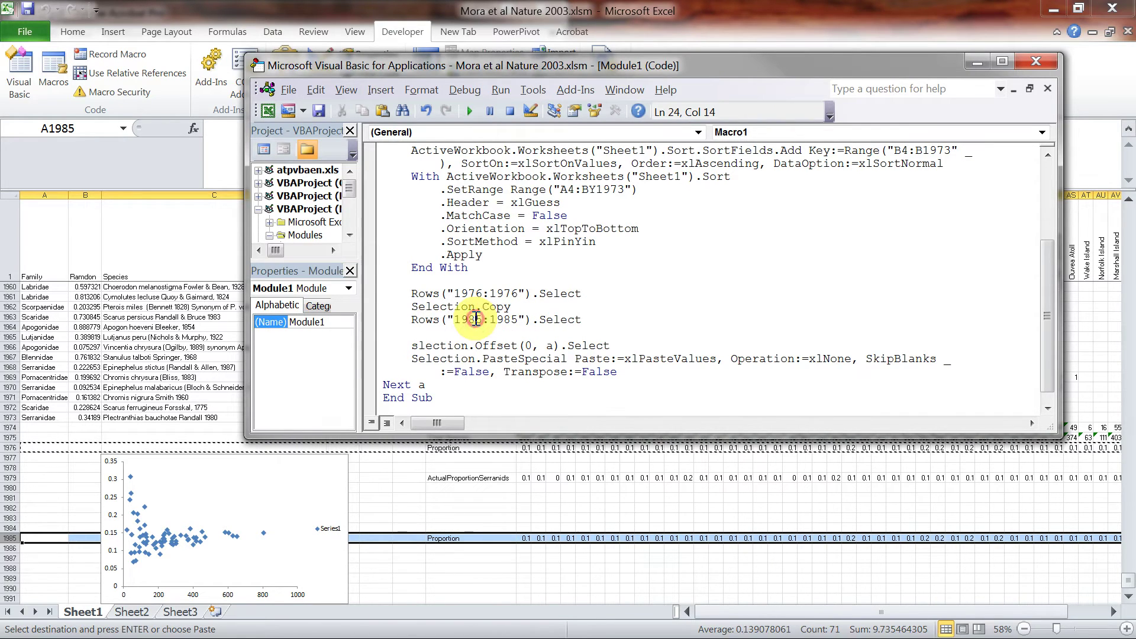
{"action": "left_click", "coordinate": [551, 346]}
{"action": "left_click", "coordinate": [469, 112]}
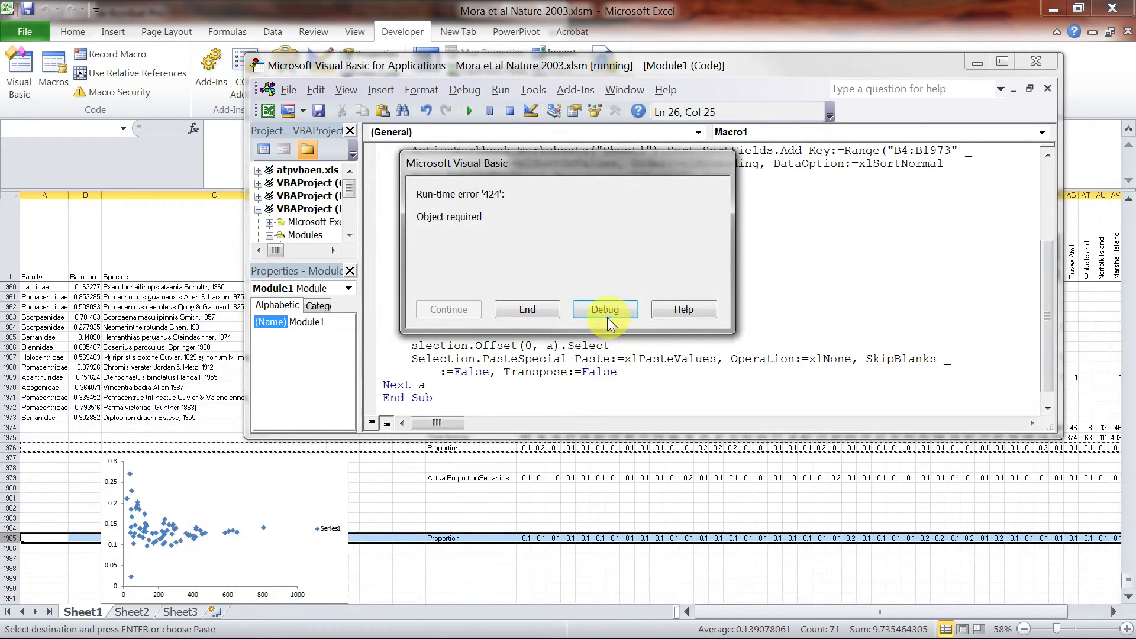
{"action": "left_click", "coordinate": [612, 312]}
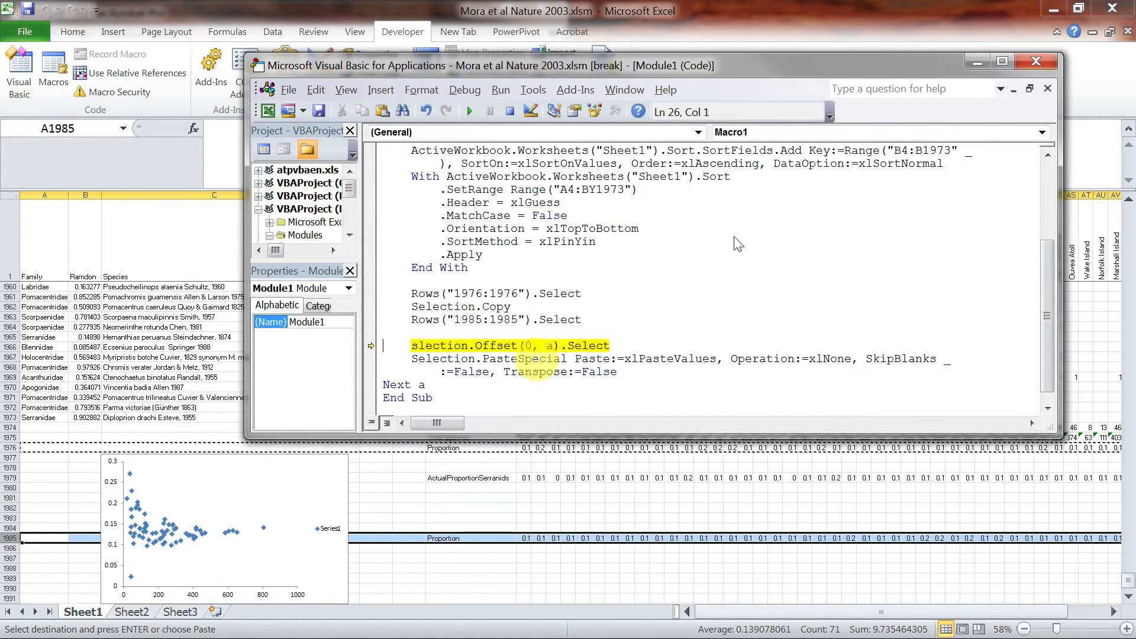
Stop the halted macro and set the Offset arguments to (a, 0) so that the row shifts with each loop
{"action": "left_click", "coordinate": [527, 346]}
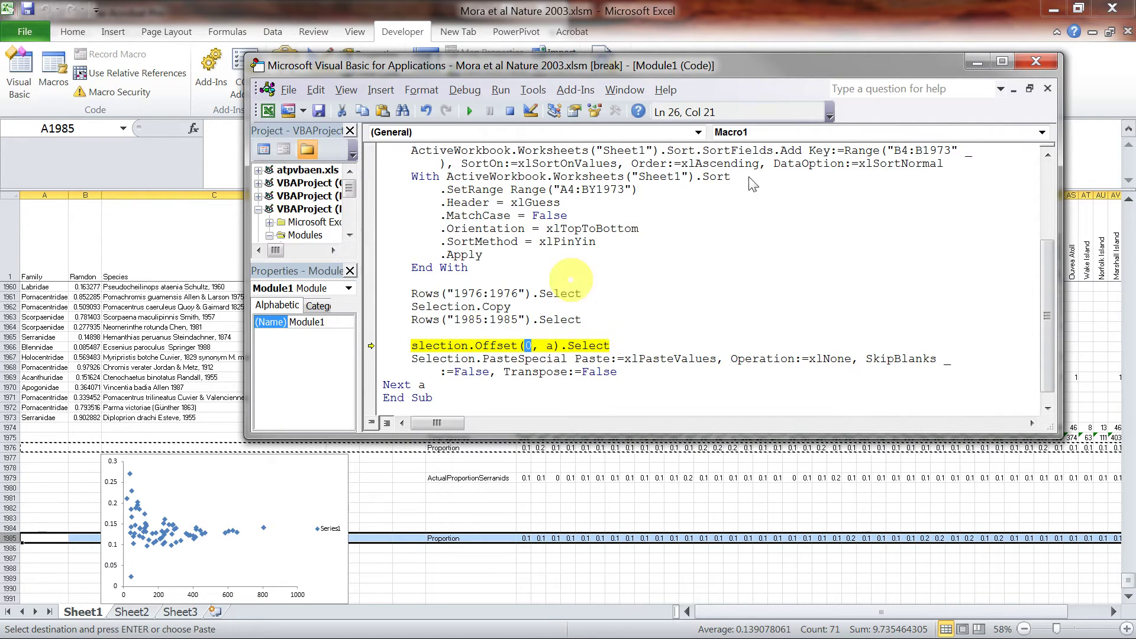
{"action": "left_click", "coordinate": [510, 112]}
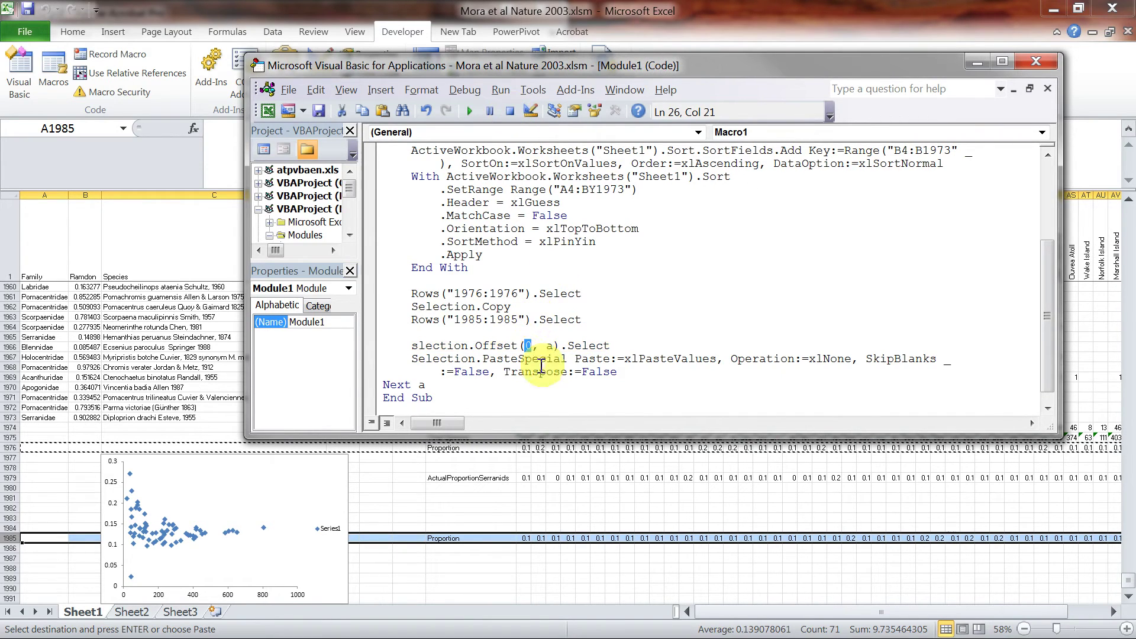
{"action": "type", "text": "a"}
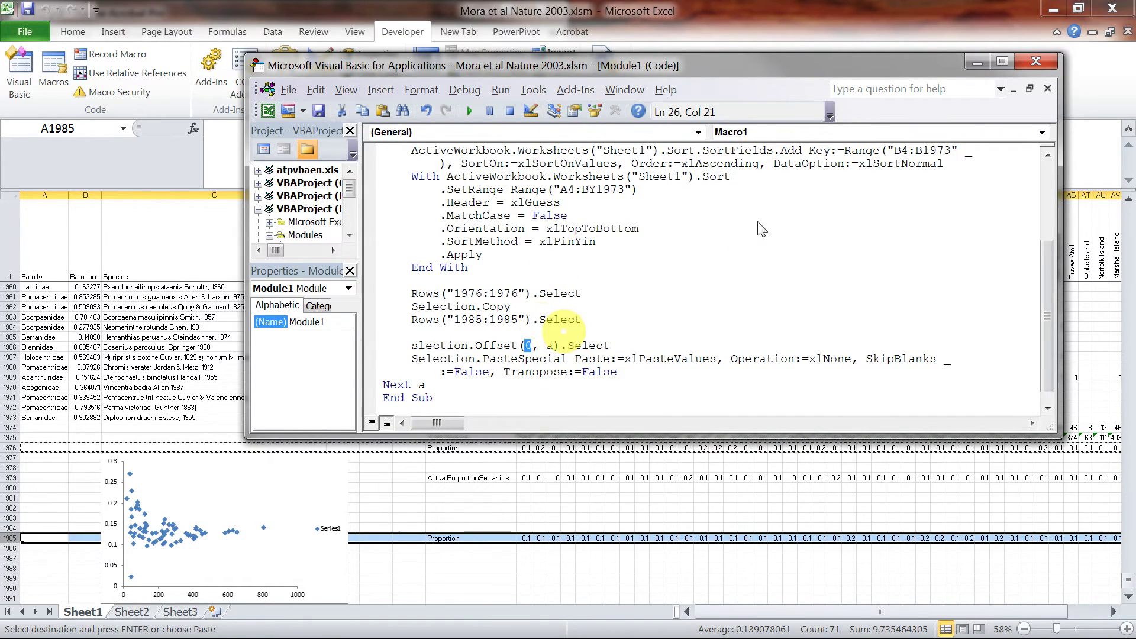
{"action": "double_click", "coordinate": [548, 347]}
{"action": "left_click_drag", "start_coordinate": [547, 346], "coordinate": [554, 347]}
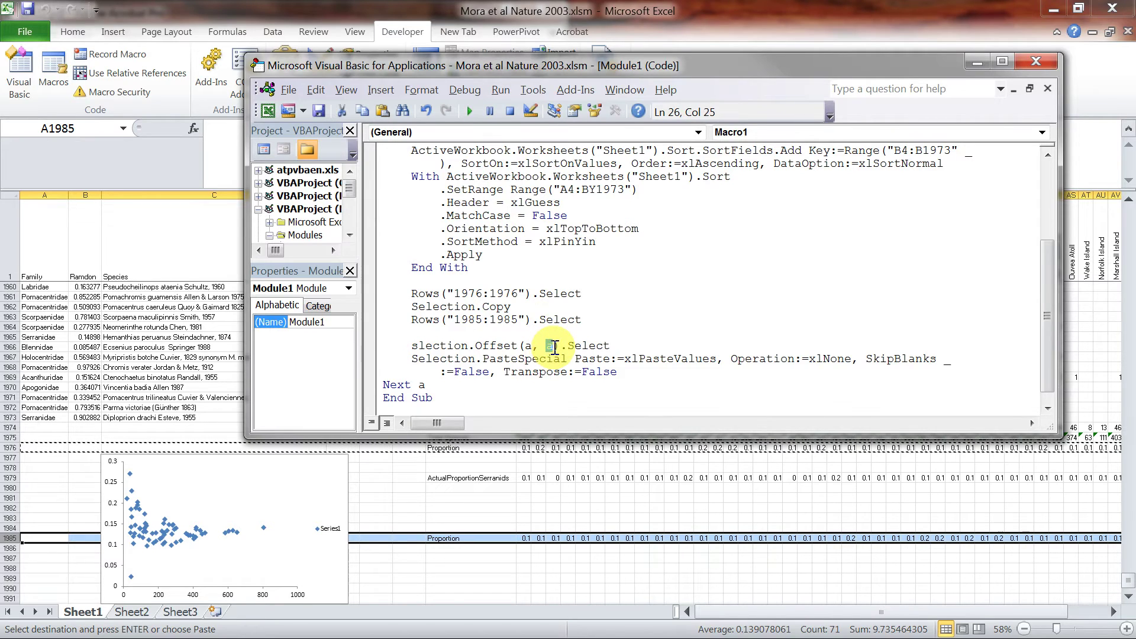
{"action": "type", "text": "0"}
Correct the misspelled object name in the Offset line to Selection
{"action": "left_click", "coordinate": [425, 346]}
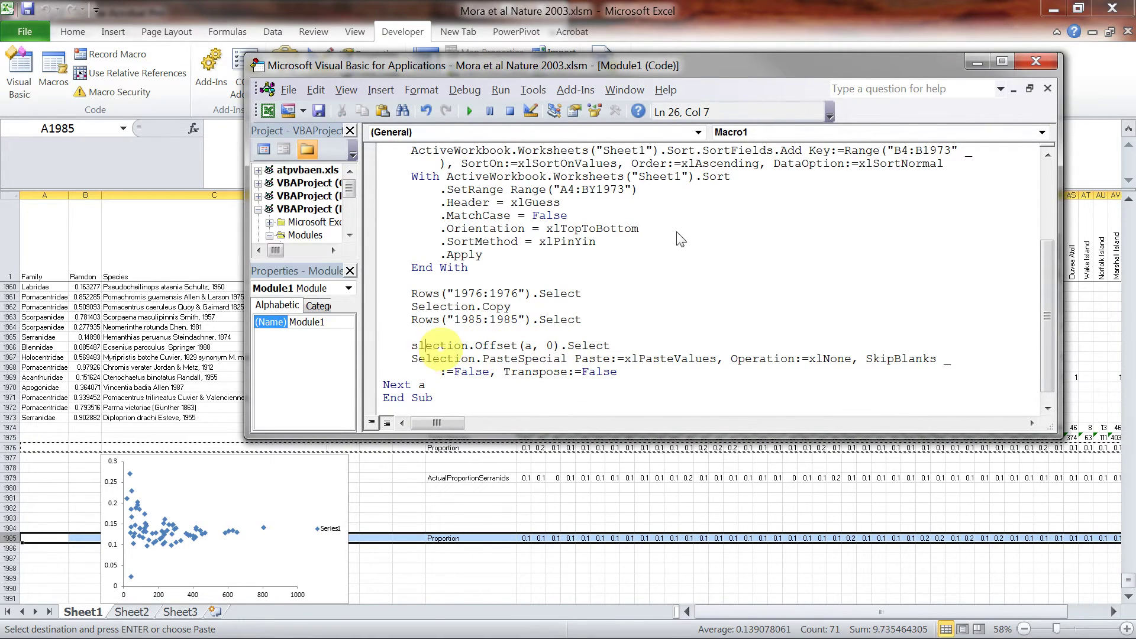
{"action": "key", "text": "BackSpace"}
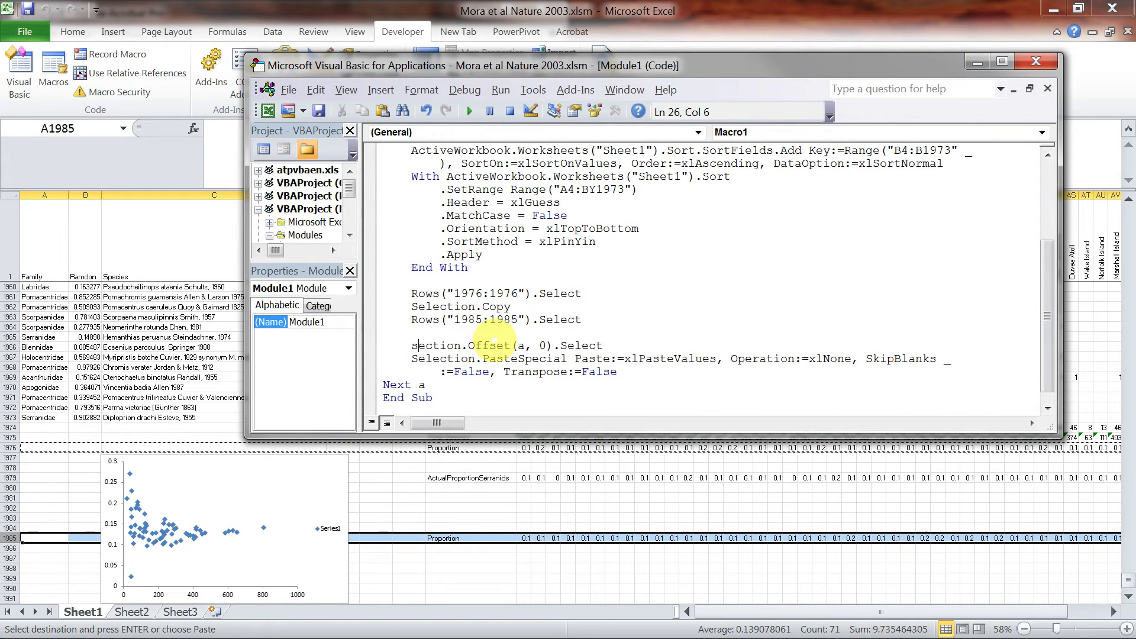
{"action": "left_click", "coordinate": [433, 349]}
{"action": "key", "text": "BackSpace"}
{"action": "type", "text": "lec"}
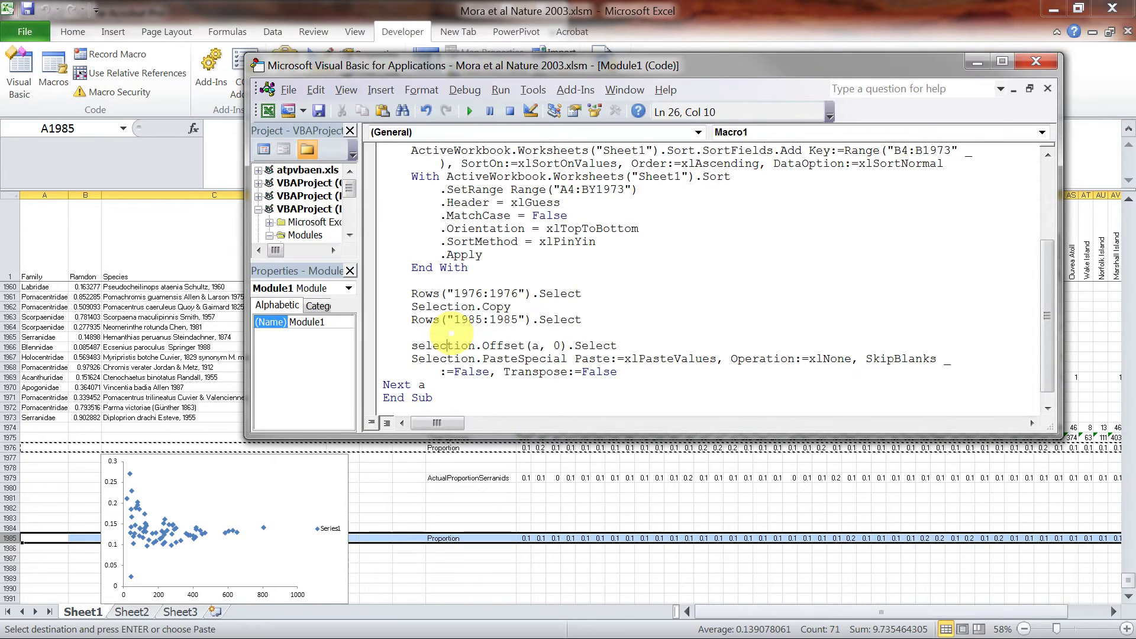
{"action": "left_click", "coordinate": [735, 251]}
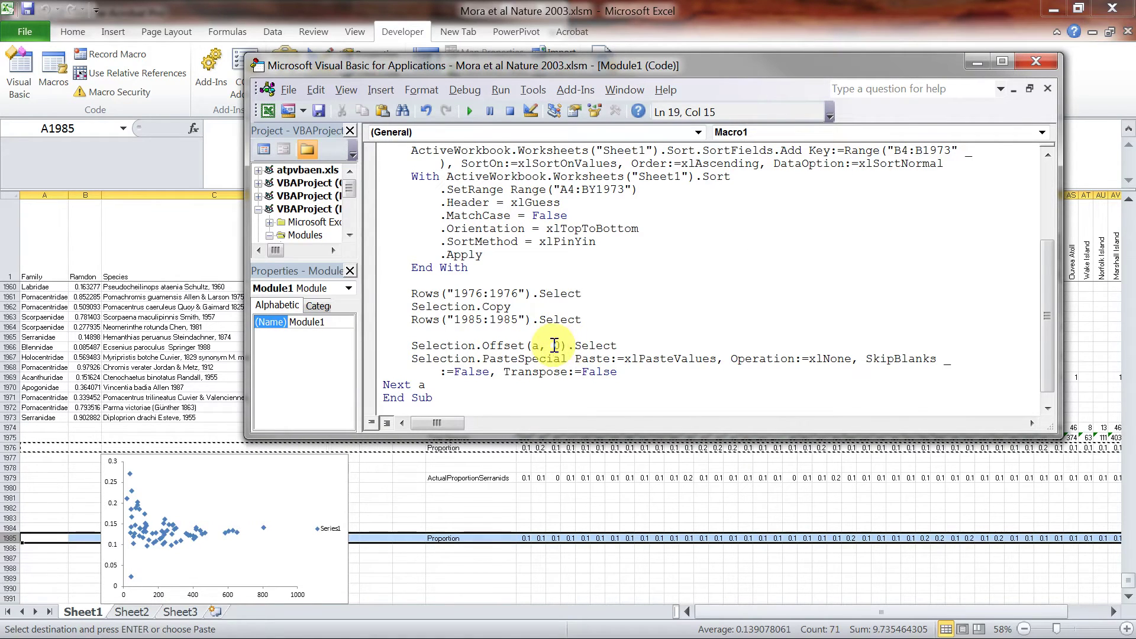
Run the looped macro, minimize the code editor, and check the pasted Proportion rows below row 1985 on Sheet1
{"action": "left_click", "coordinate": [510, 110]}
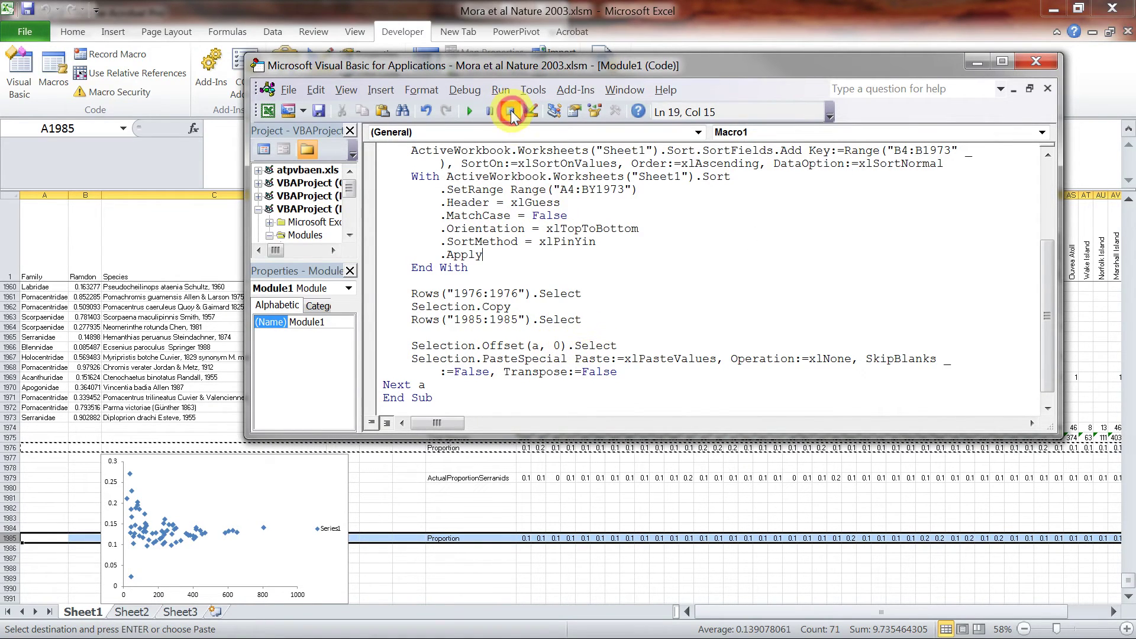
{"action": "left_click", "coordinate": [487, 111]}
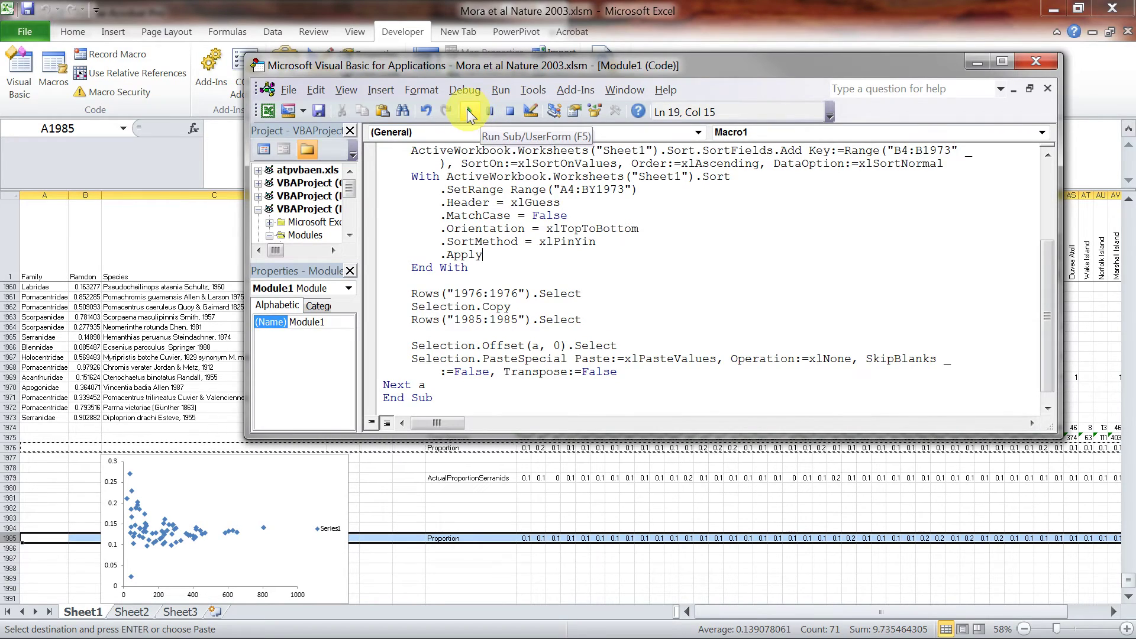
{"action": "left_click", "coordinate": [468, 110]}
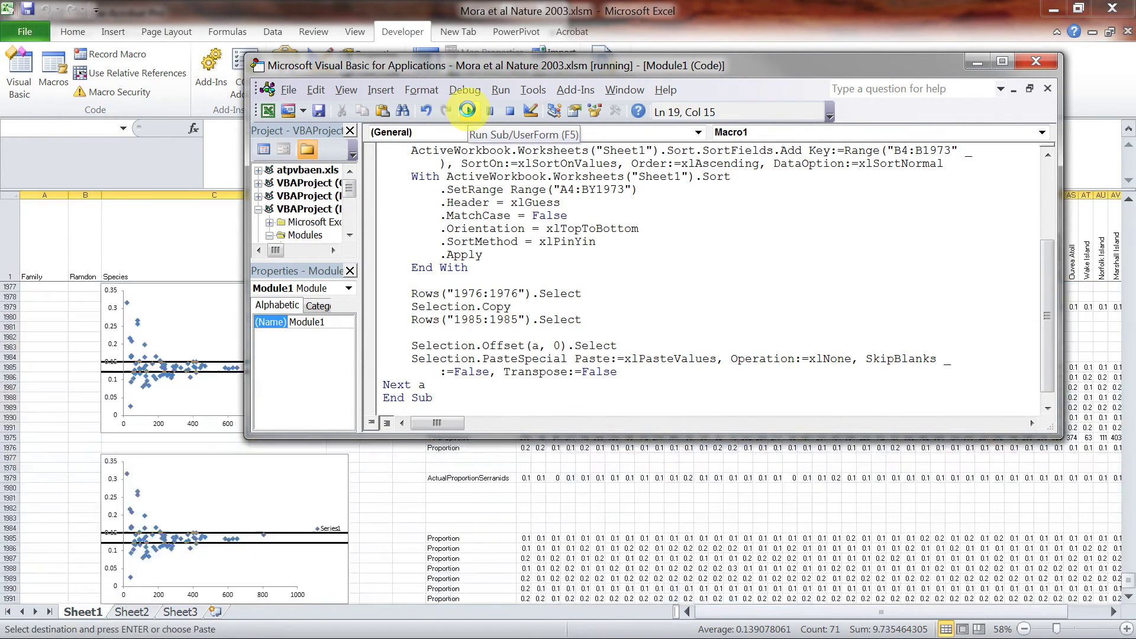
{"action": "left_click", "coordinate": [978, 61]}
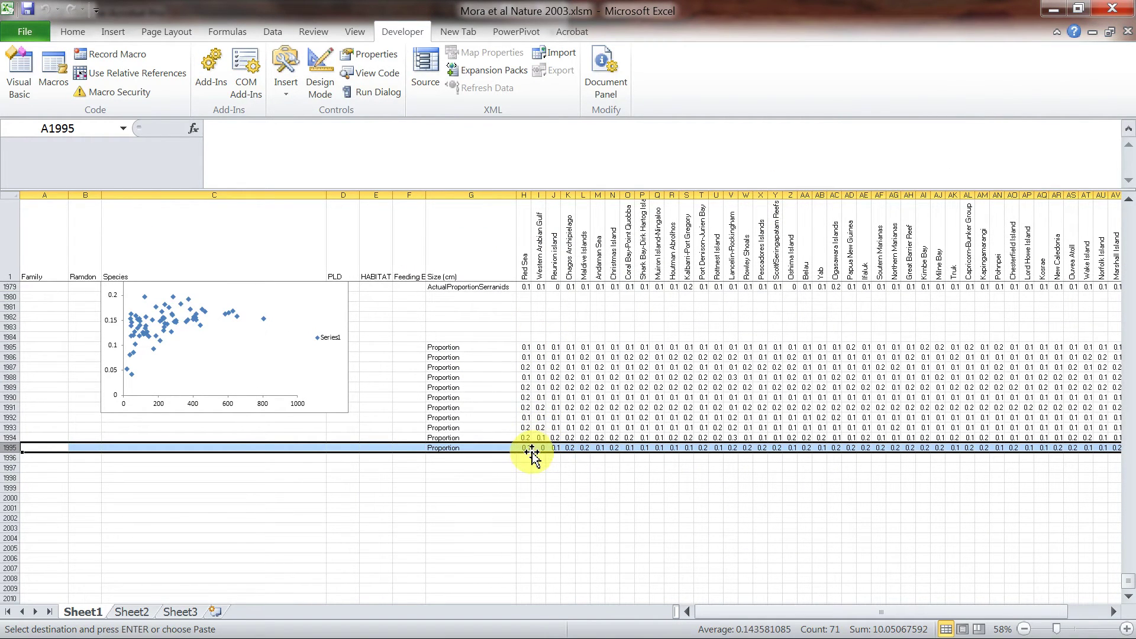
{"action": "scroll", "coordinate": [540, 382], "scroll_direction": "up", "scroll_amount": 1}
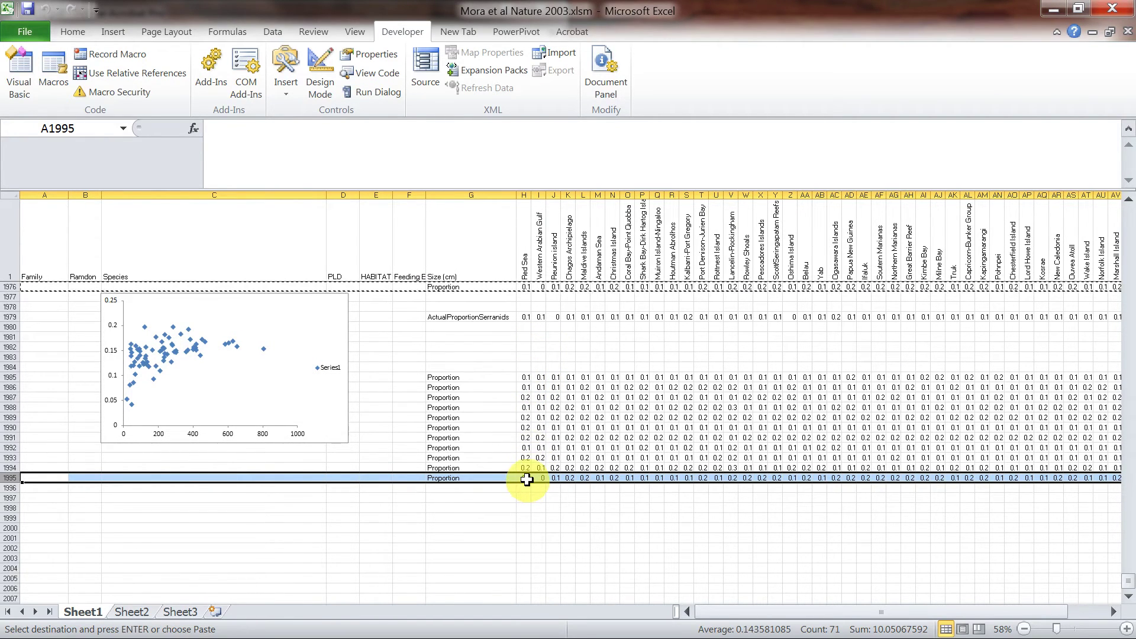
{"action": "scroll", "coordinate": [527, 480], "scroll_direction": "up", "scroll_amount": 1}
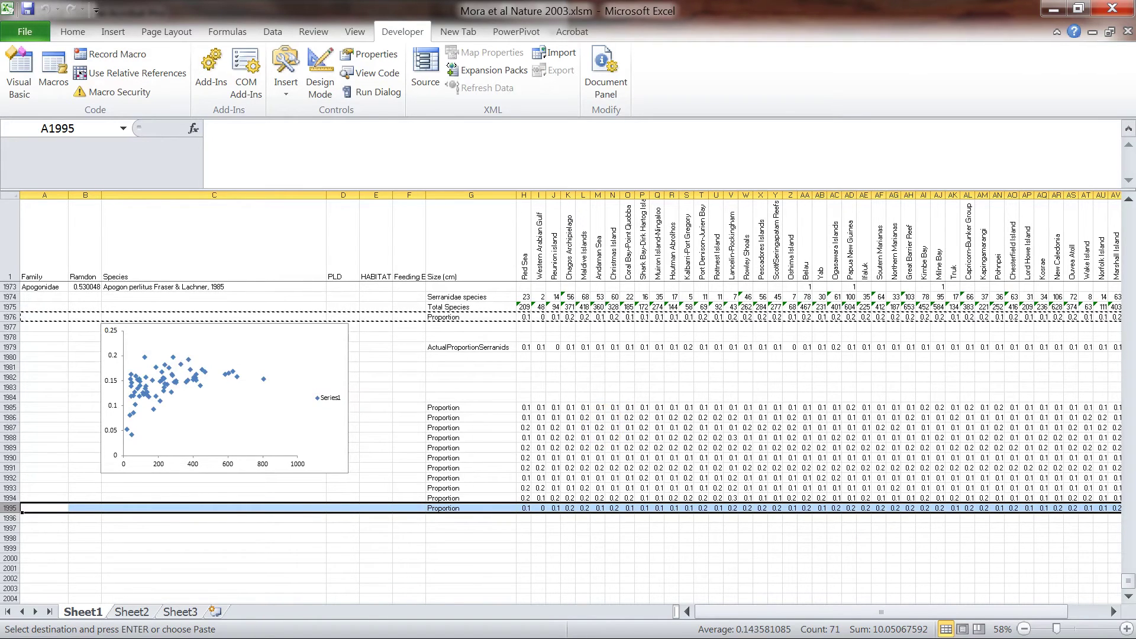
Reopen the macro code, set the loop header to For a = 1 To 100, run it, and return to the sheet
{"action": "key", "text": "alt+F11"}
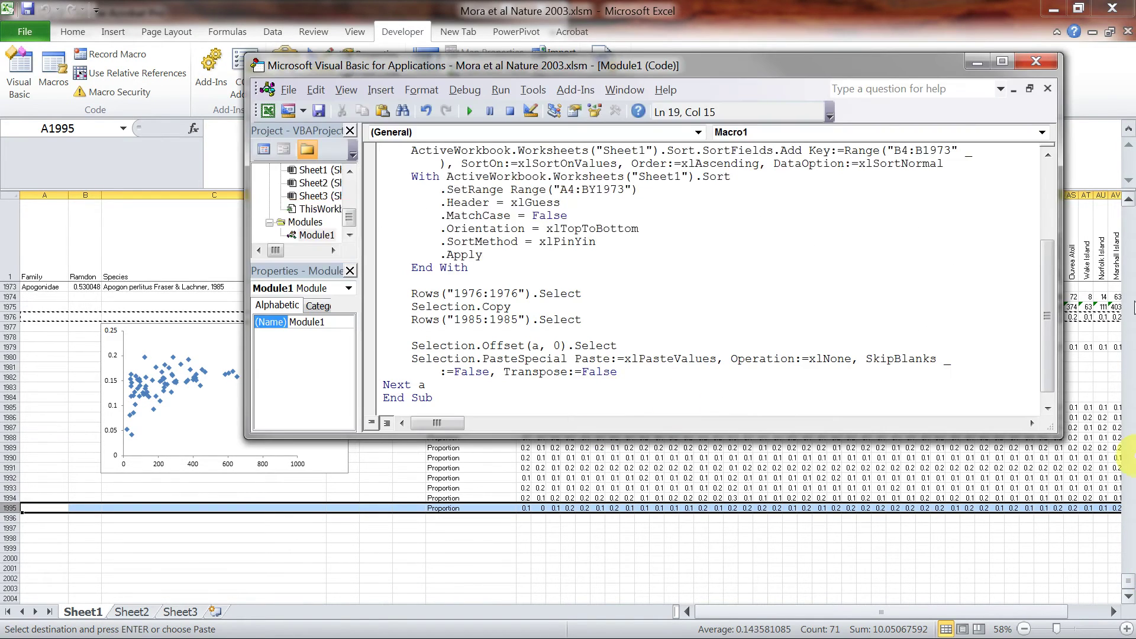
{"action": "left_click", "coordinate": [588, 243]}
{"action": "scroll", "coordinate": [588, 243], "scroll_direction": "up", "scroll_amount": 4}
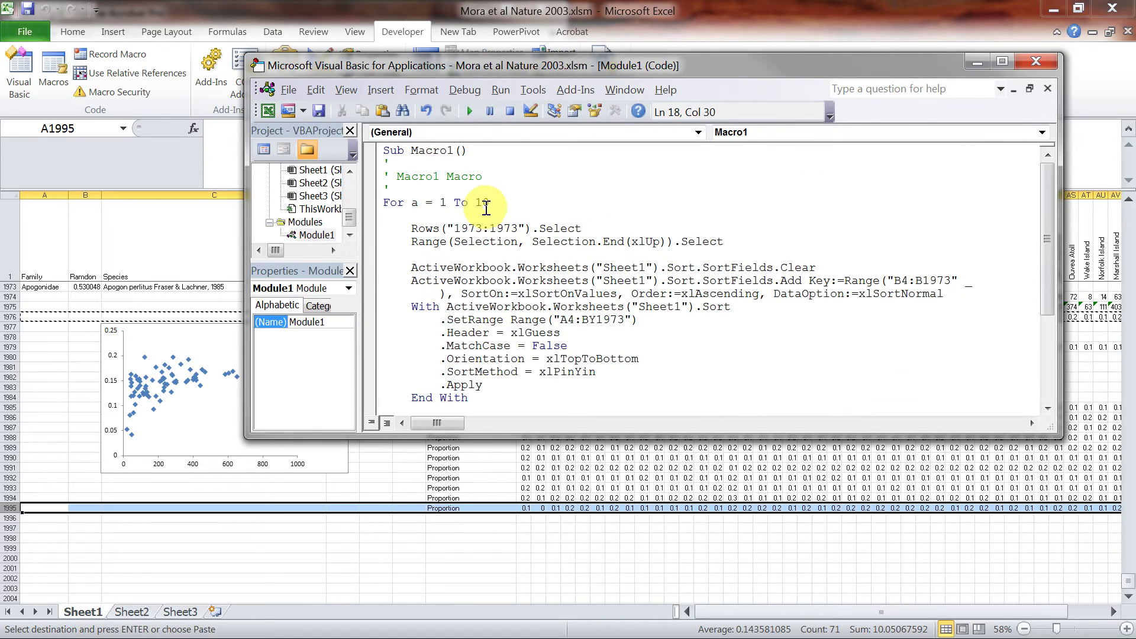
{"action": "left_click_drag", "start_coordinate": [483, 202], "coordinate": [490, 203]}
{"action": "type", "text": "00"}
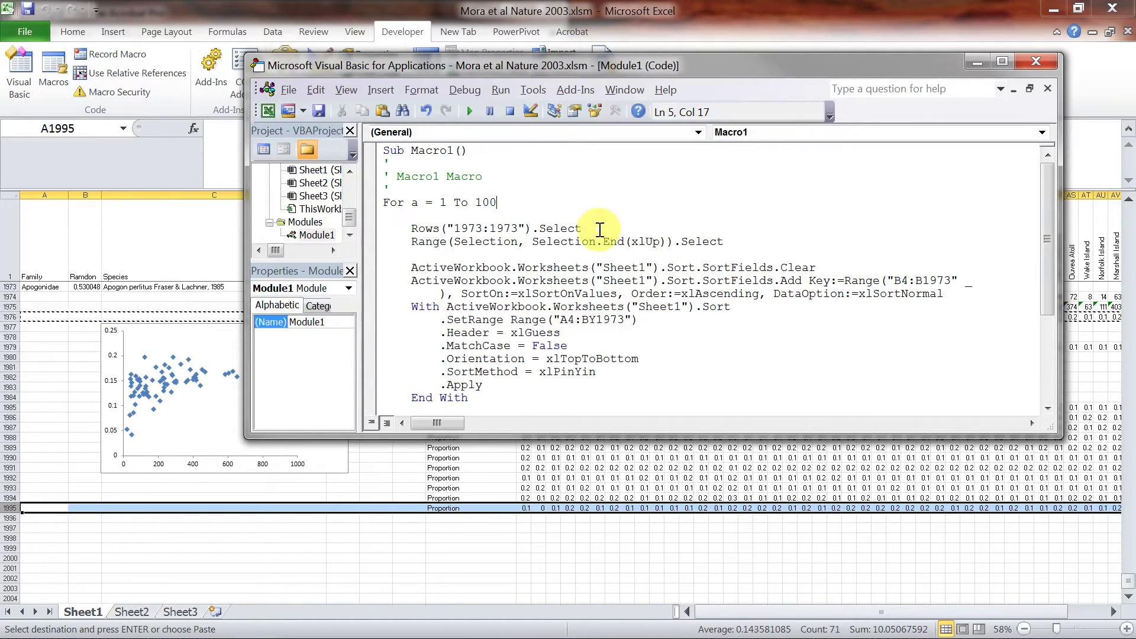
{"action": "left_click", "coordinate": [471, 112]}
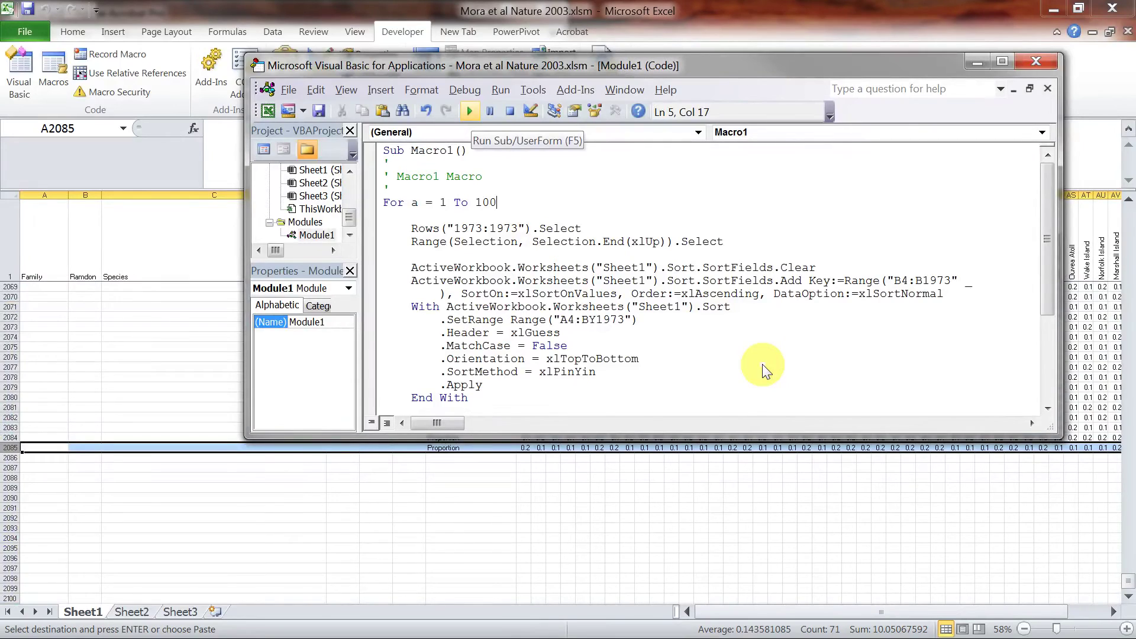
{"action": "left_click", "coordinate": [667, 500]}
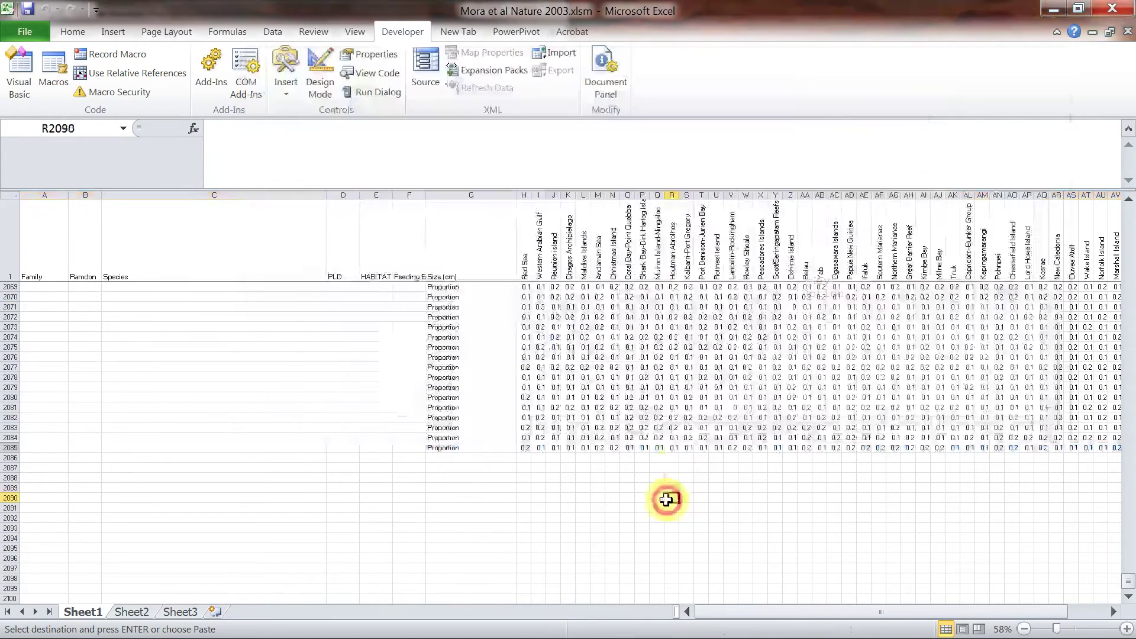
Select the Proportion labels from G2085 up to G1985 to check how many randomized result rows were stored
{"action": "left_click", "coordinate": [453, 447]}
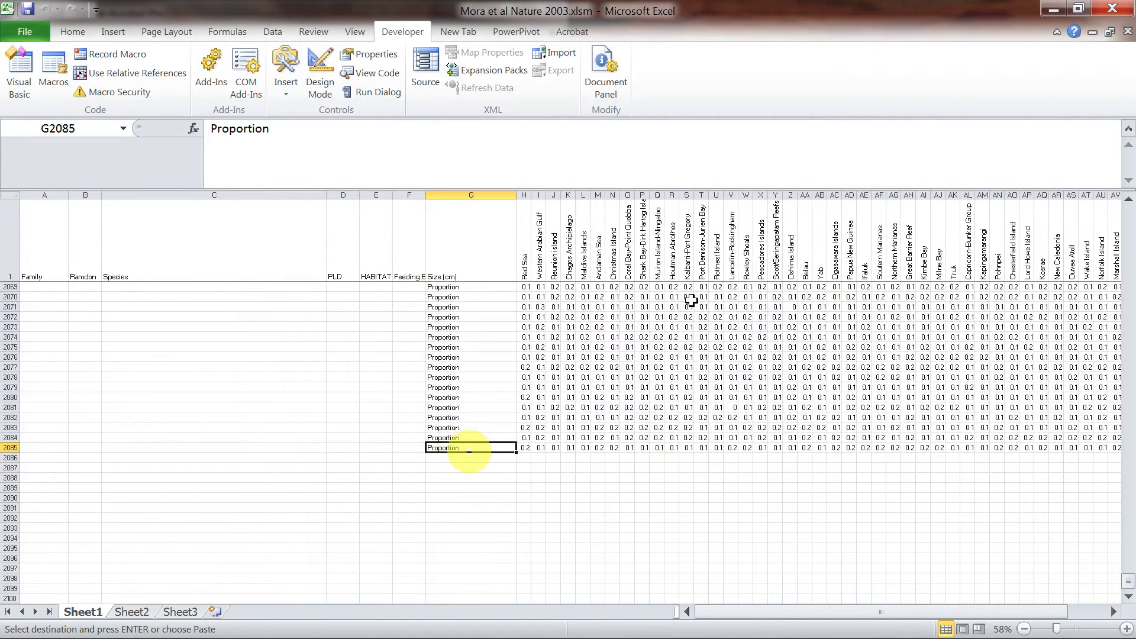
{"action": "key", "text": "ctrl+shift+Up"}
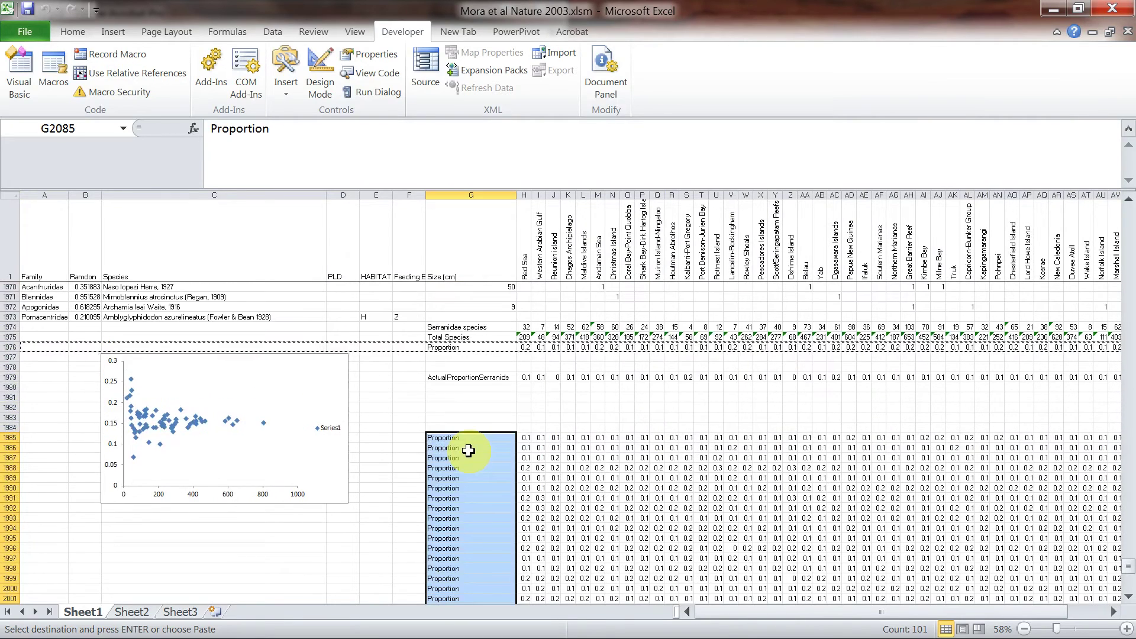
{"action": "scroll", "coordinate": [468, 451], "scroll_direction": "up", "scroll_amount": 1}
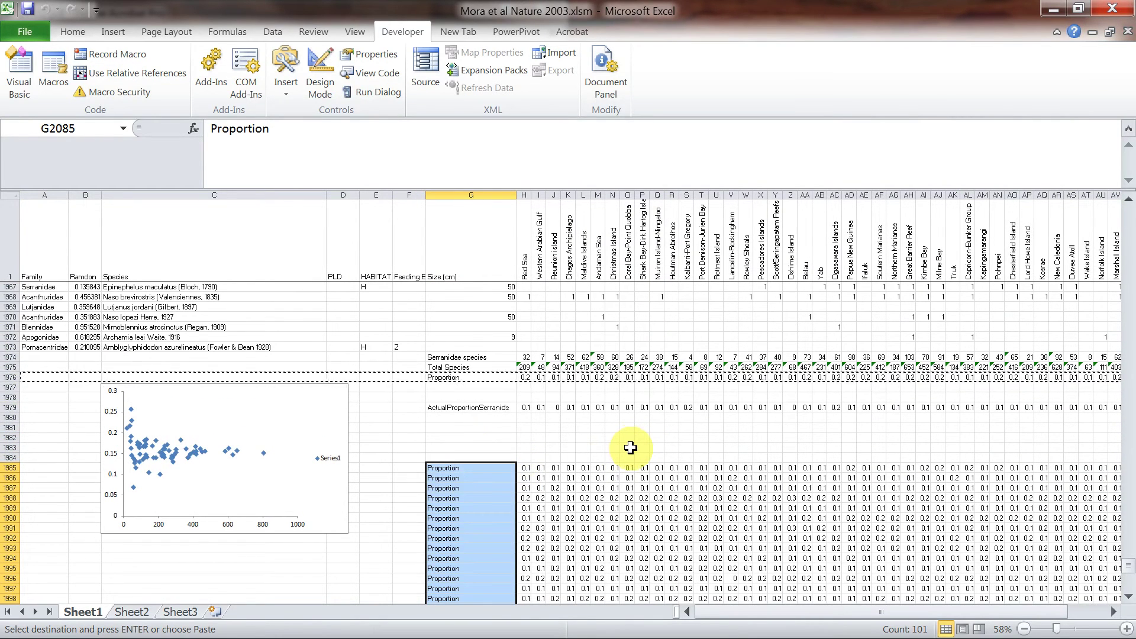
Label cells G1981 and G1982 as lower and upper, above the stored Proportion rows
{"action": "left_click", "coordinate": [509, 426]}
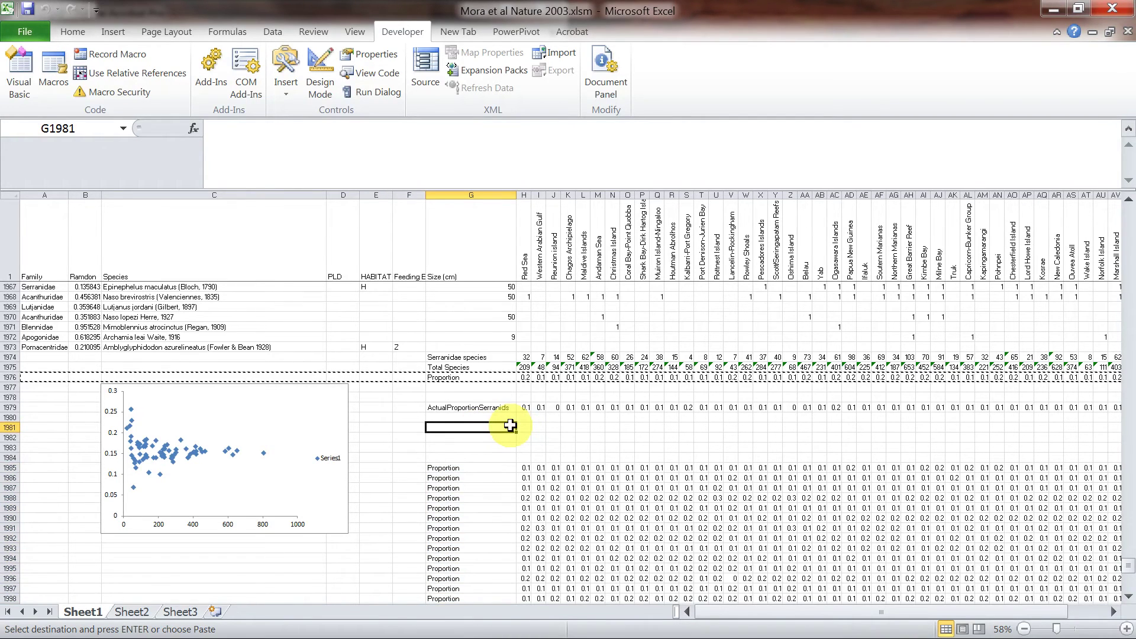
{"action": "type", "text": "low"}
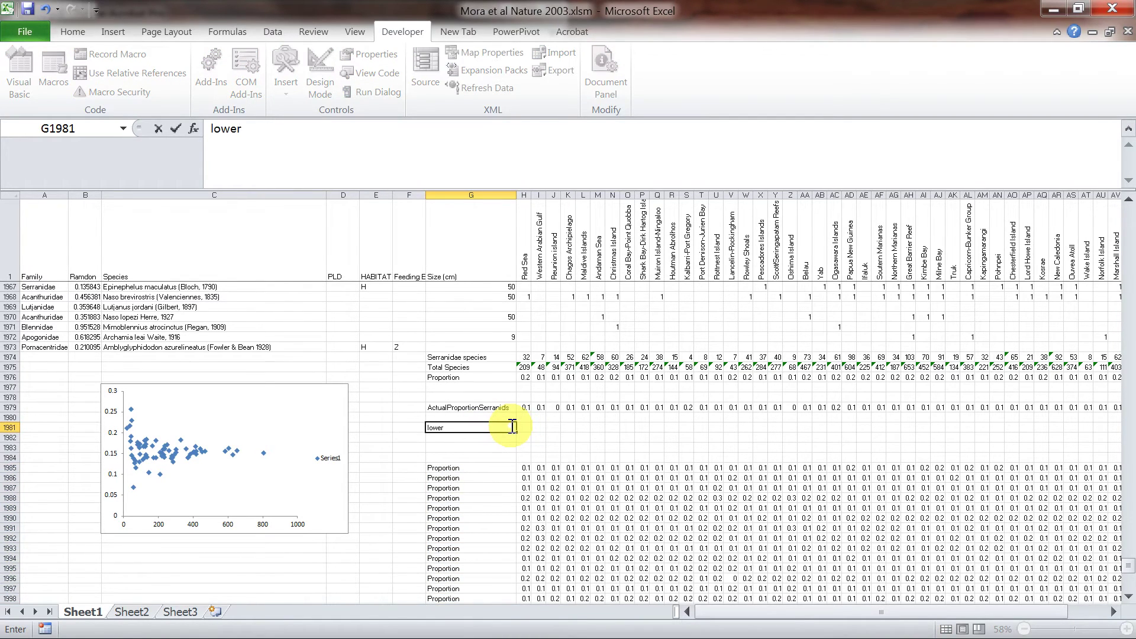
{"action": "type", "text": "er"}
{"action": "key", "text": "Return"}
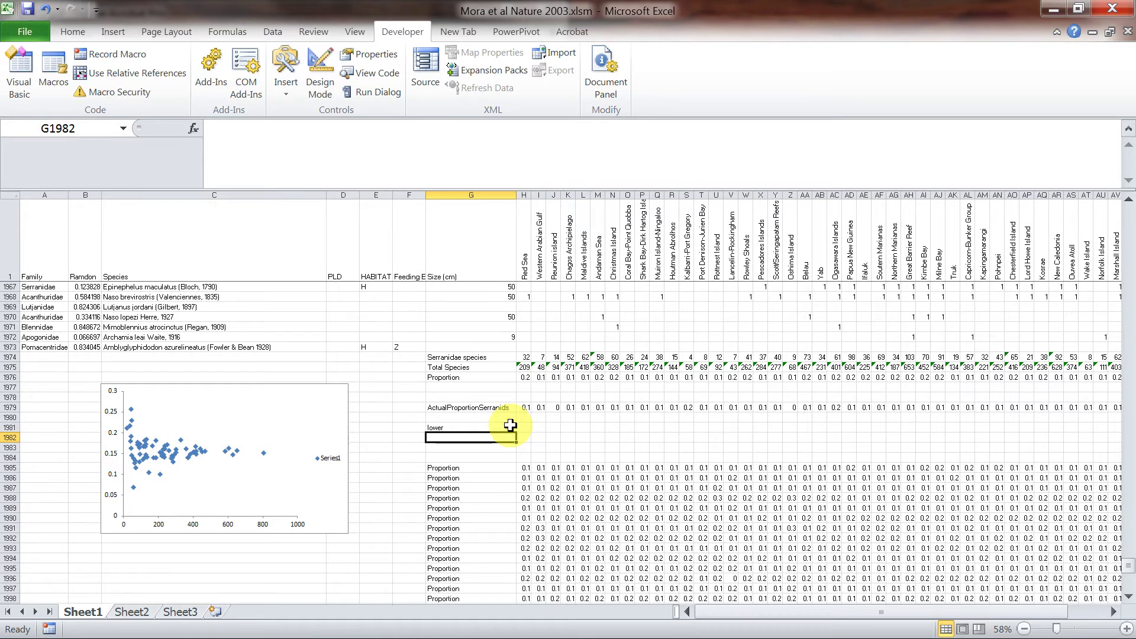
{"action": "type", "text": "u"}
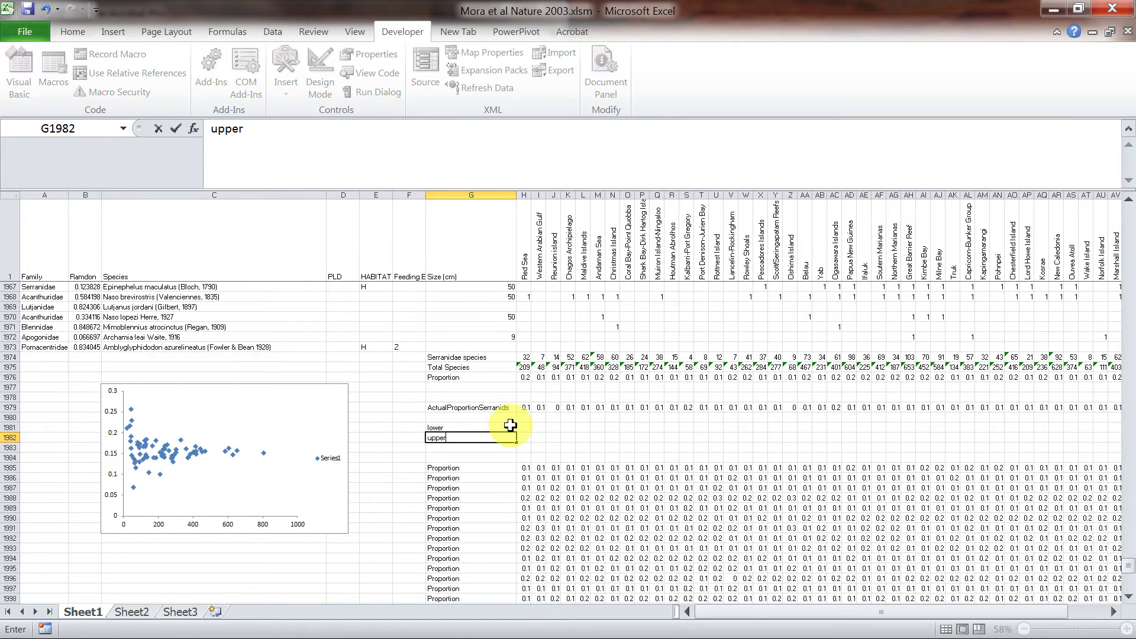
{"action": "type", "text": "pper"}
Enter the lower limit for Red Sea in H1981 as =percentile(H1985:H2085,0.05)
{"action": "left_click", "coordinate": [523, 428]}
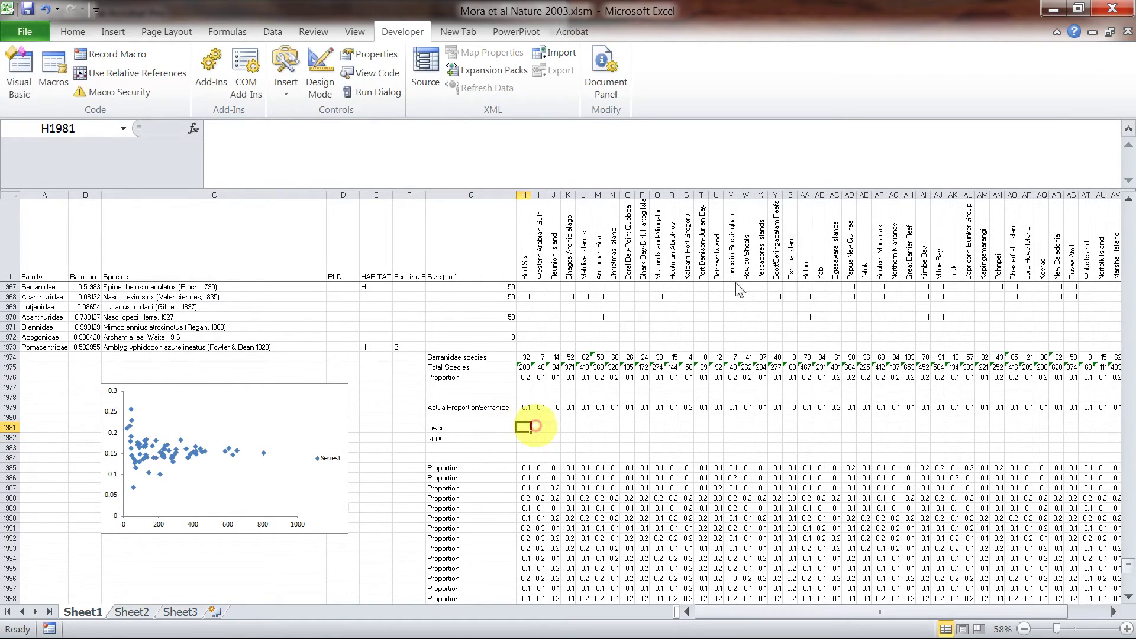
{"action": "type", "text": "="}
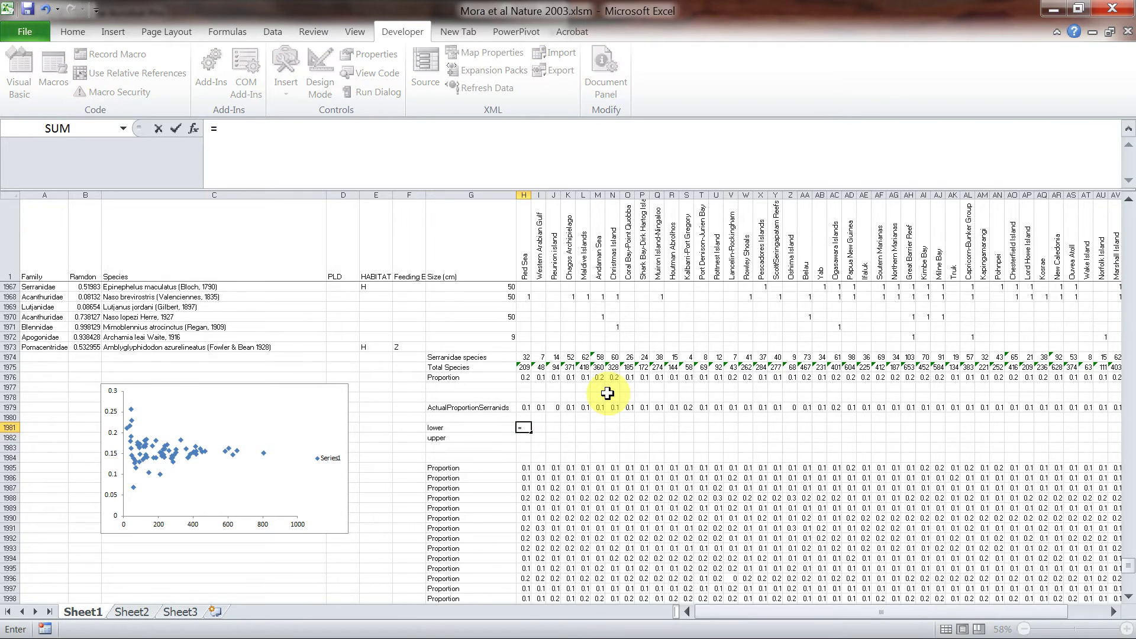
{"action": "type", "text": "percentile"}
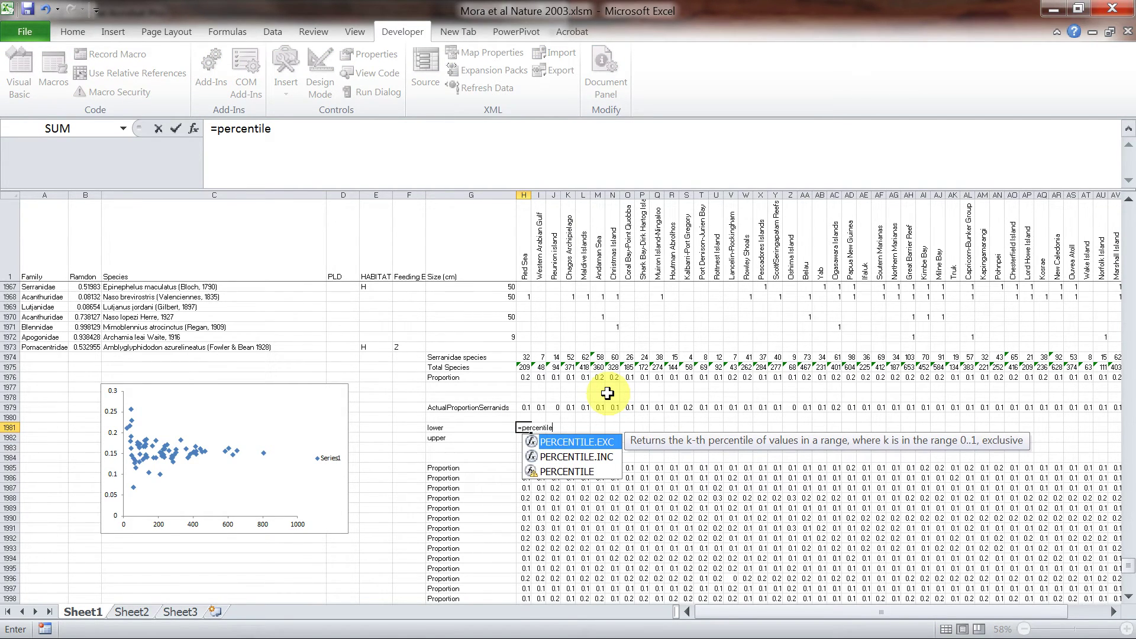
{"action": "type", "text": "("}
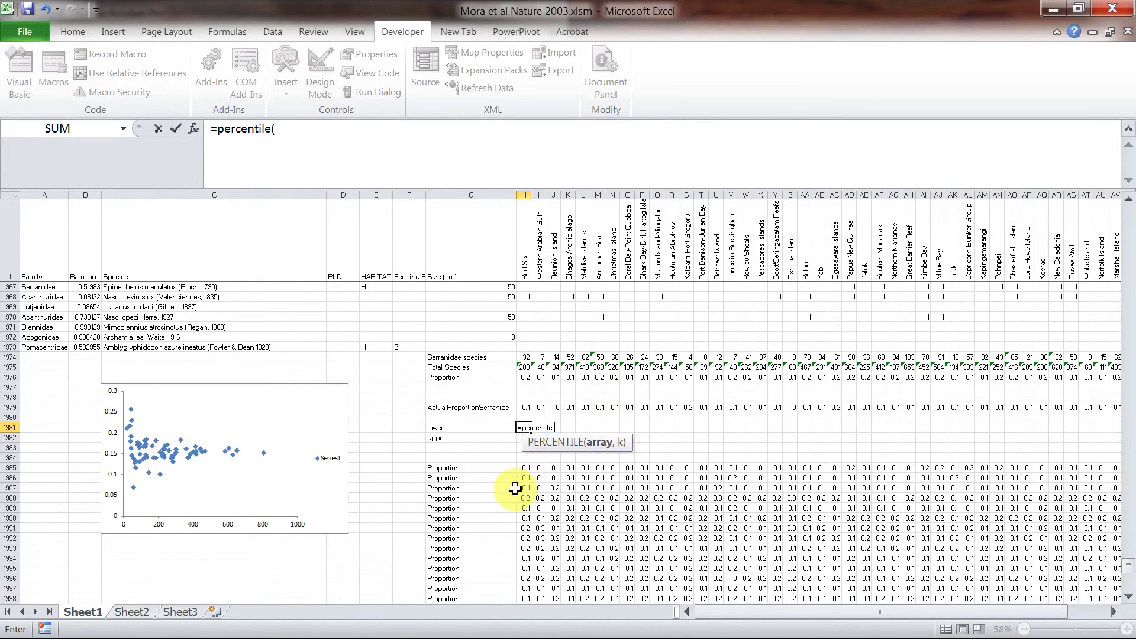
{"action": "left_click", "coordinate": [524, 468]}
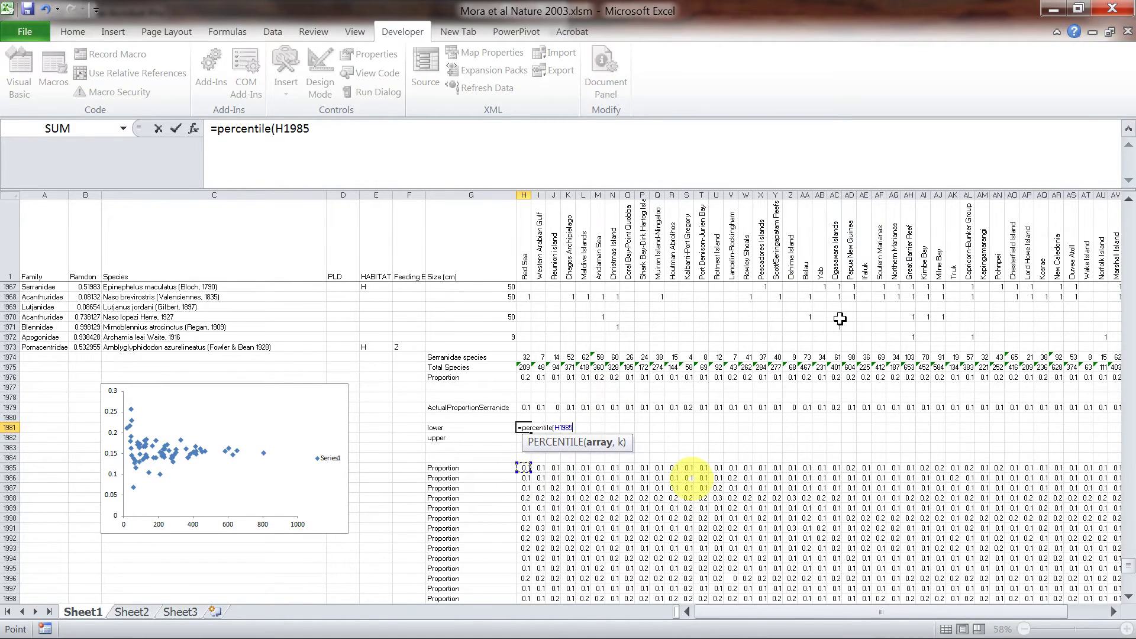
{"action": "key", "text": "ctrl+shift+Down"}
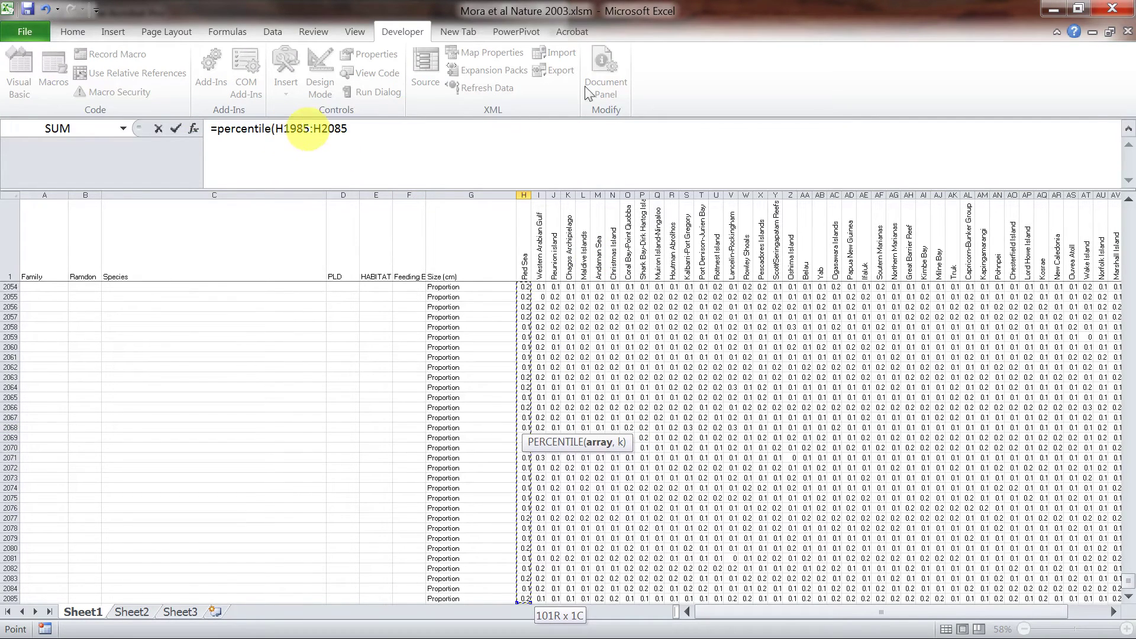
{"action": "left_click", "coordinate": [350, 130]}
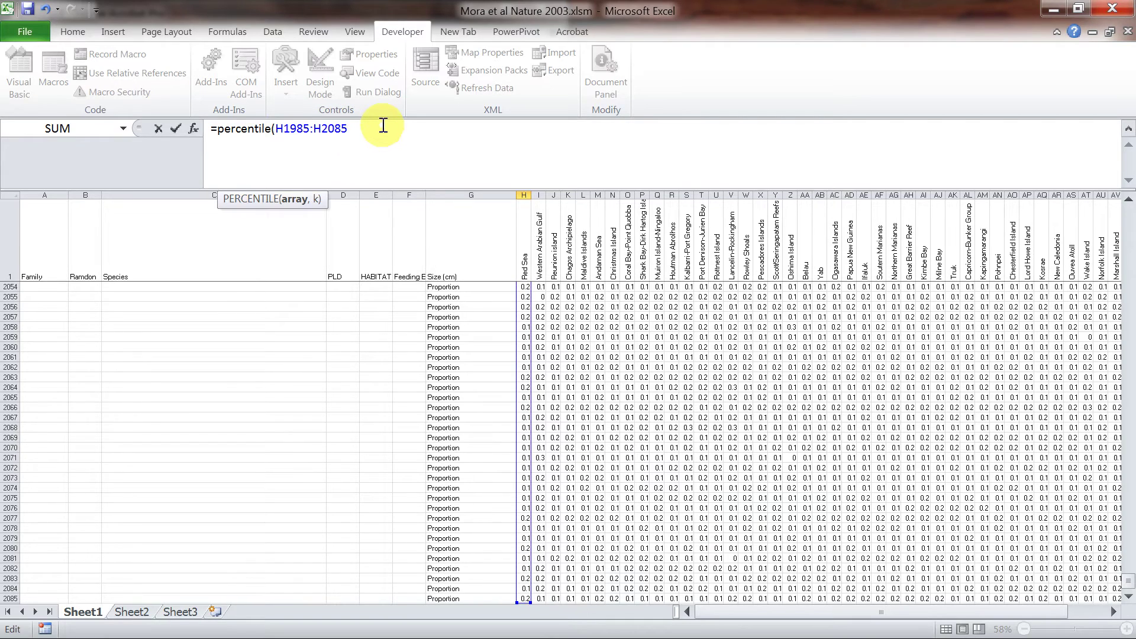
{"action": "type", "text": ",0.05"}
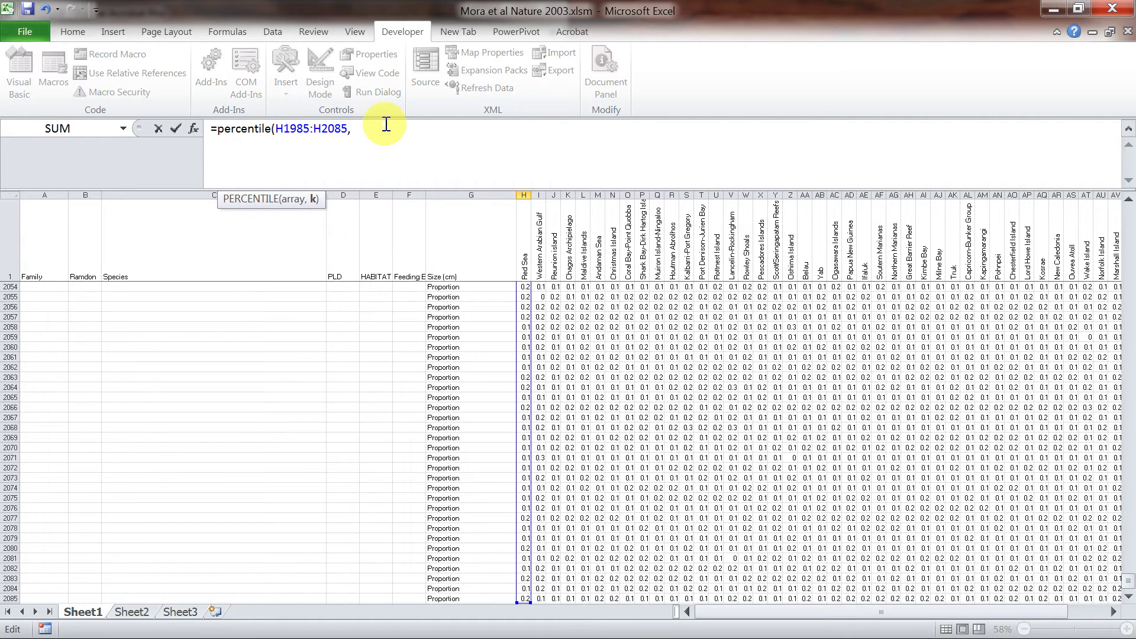
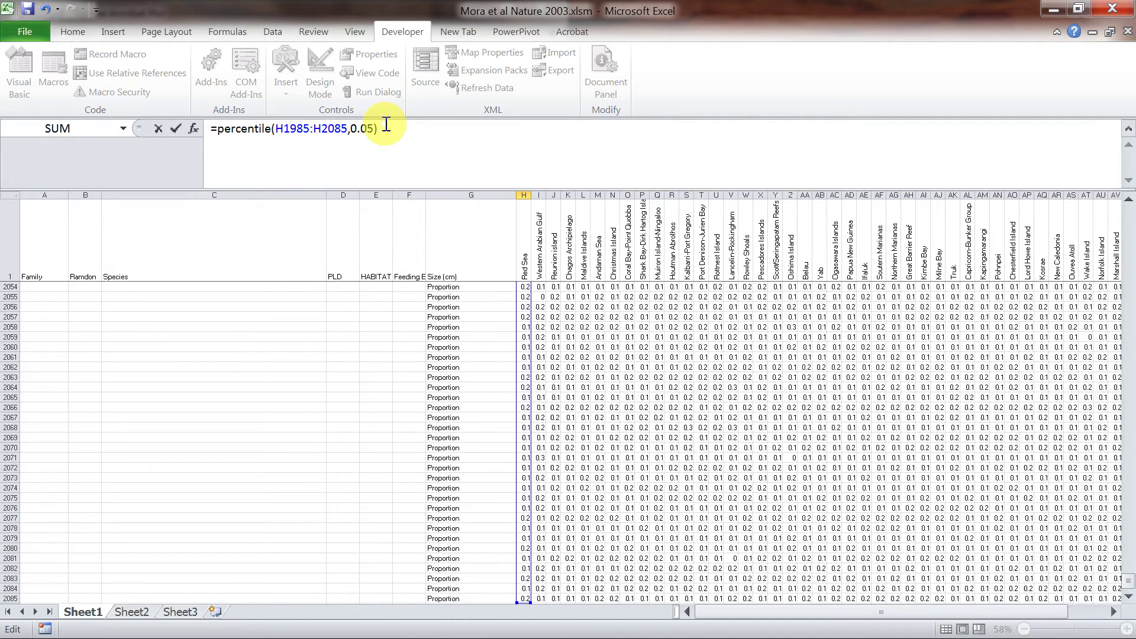
{"action": "key", "text": "Escape"}
{"action": "scroll", "coordinate": [340, 178], "scroll_direction": "up", "scroll_amount": 2}
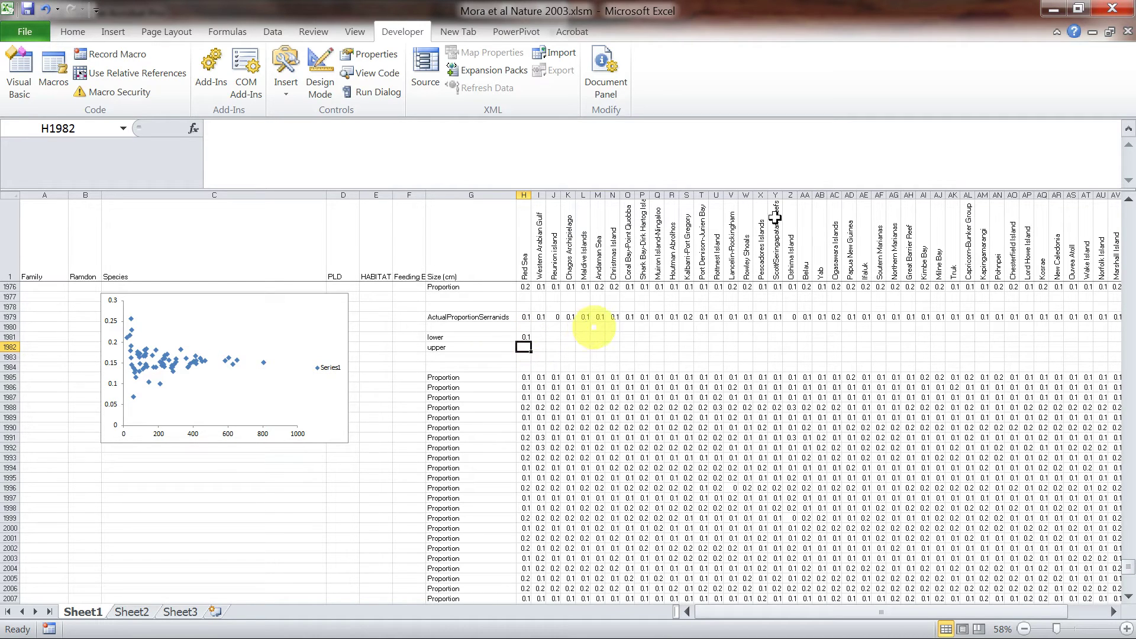
Enter the upper limit for Red Sea in H1982 as =percentile(H1985:H2085,.95)
{"action": "type", "text": "=percentile("}
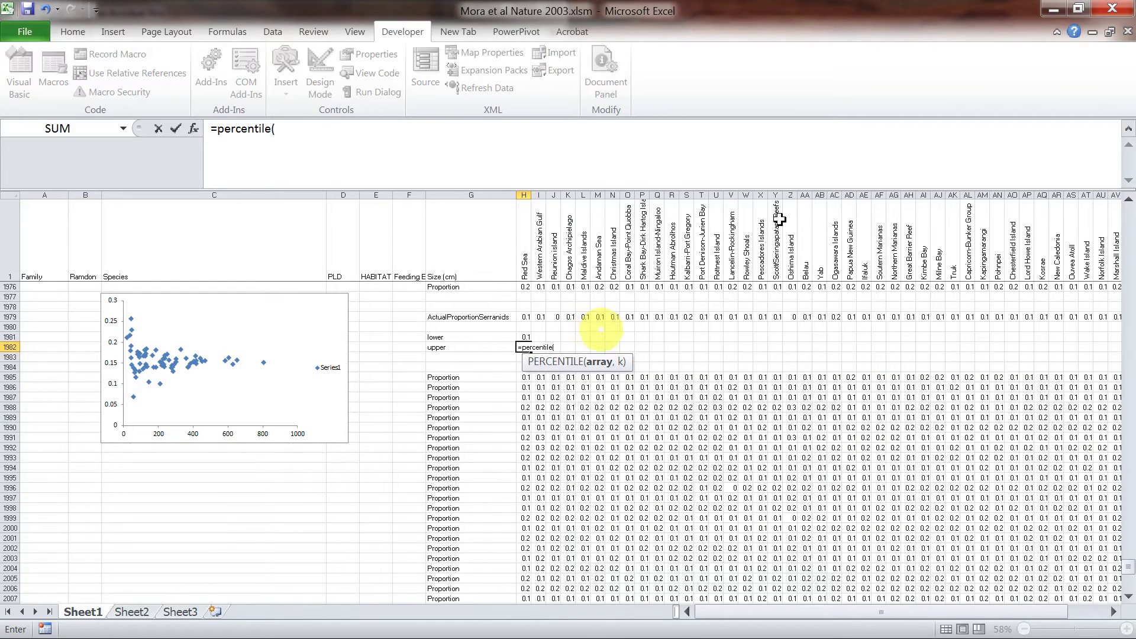
{"action": "left_click", "coordinate": [522, 379]}
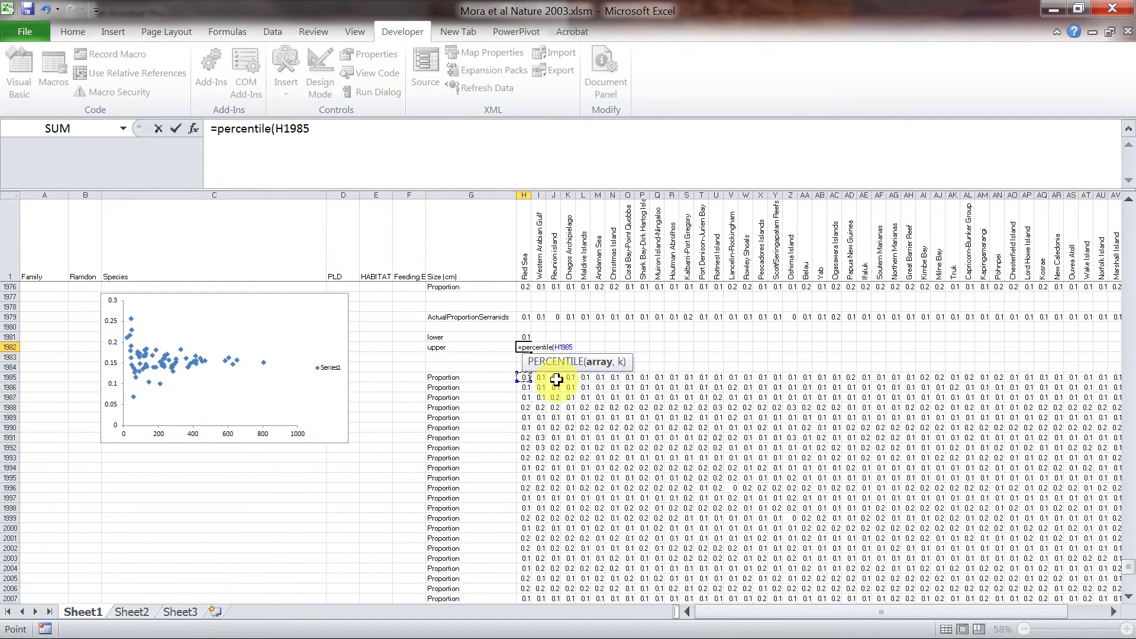
{"action": "key", "text": "ctrl+shift+Down"}
{"action": "type", "text": ",.95"}
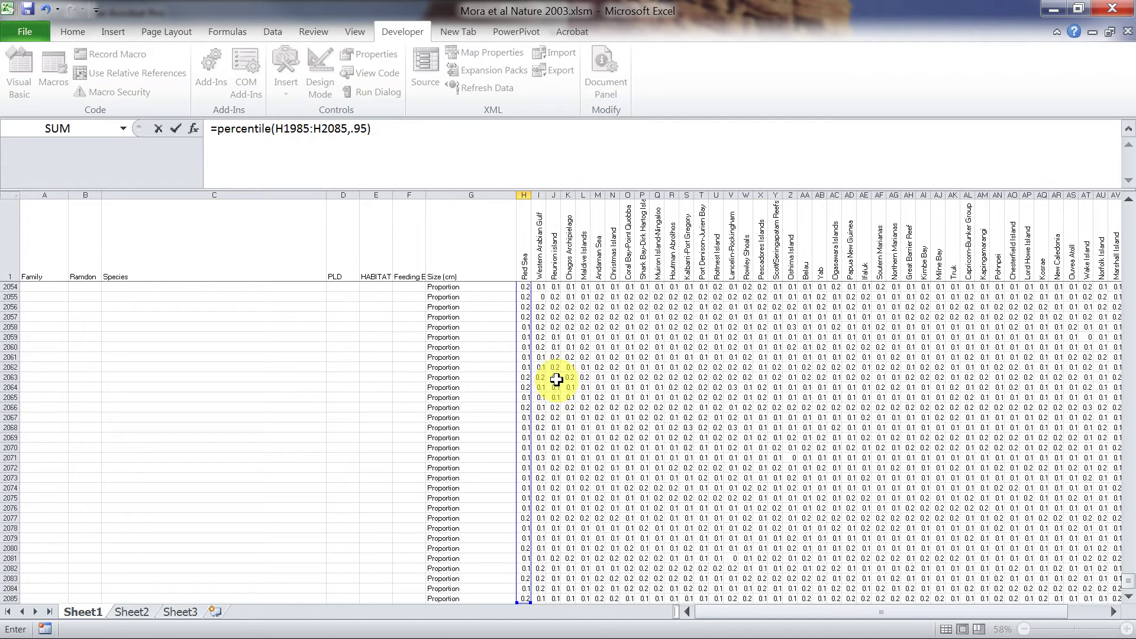
{"action": "key", "text": "Escape"}
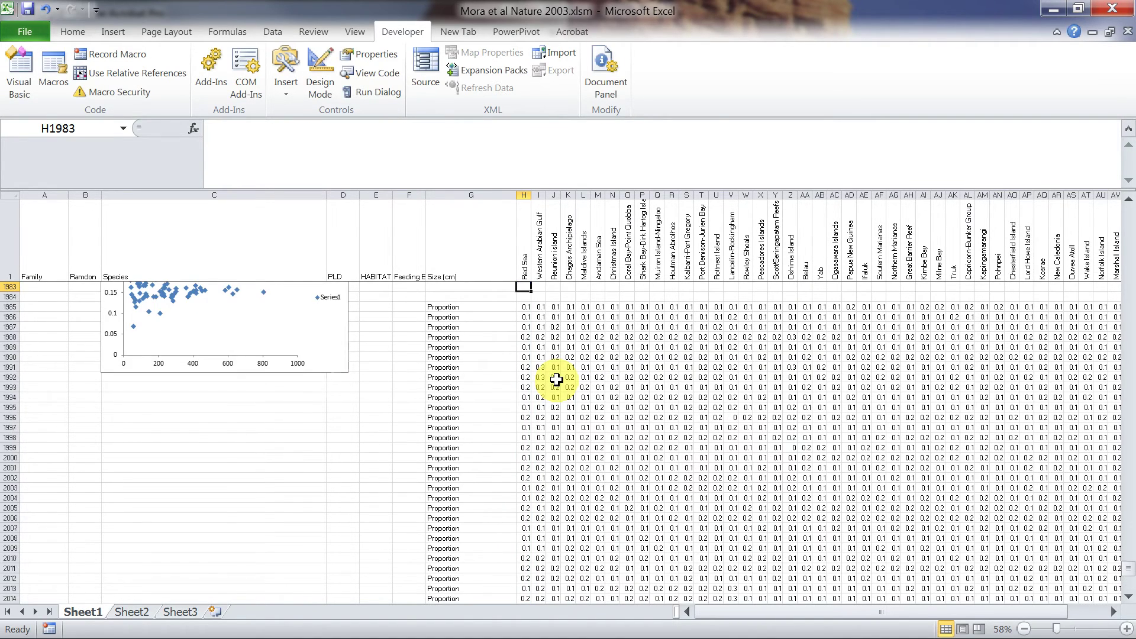
{"action": "scroll", "coordinate": [557, 379], "scroll_direction": "up", "scroll_amount": 2}
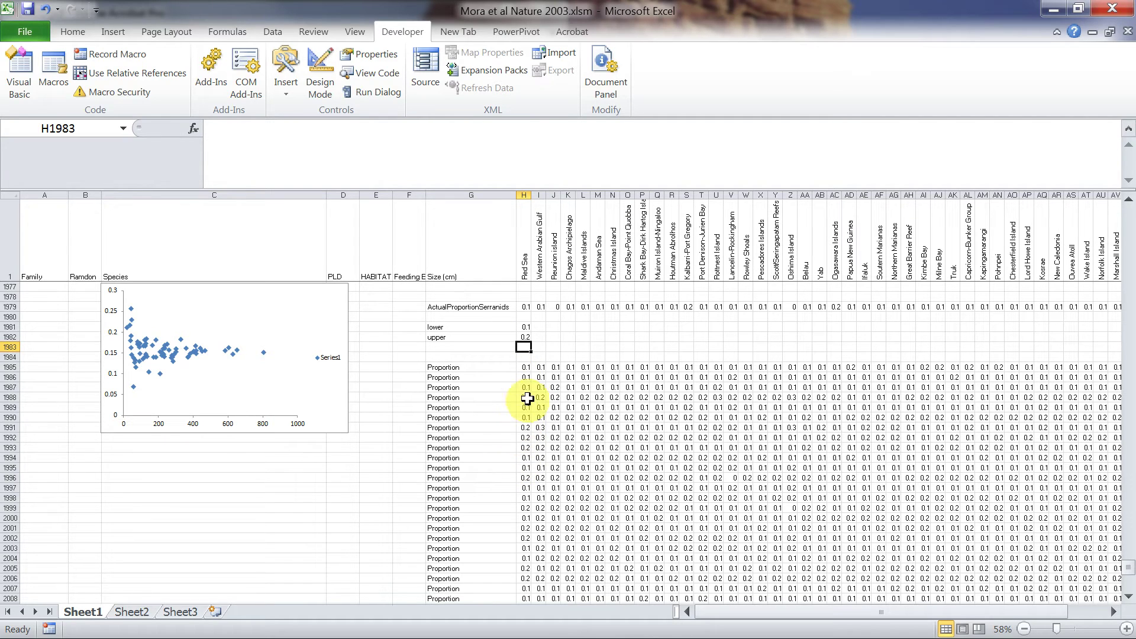
Fill the lower and upper percentile formulas in H1981:H1982 across all locations through column BY
{"action": "left_click", "coordinate": [525, 326]}
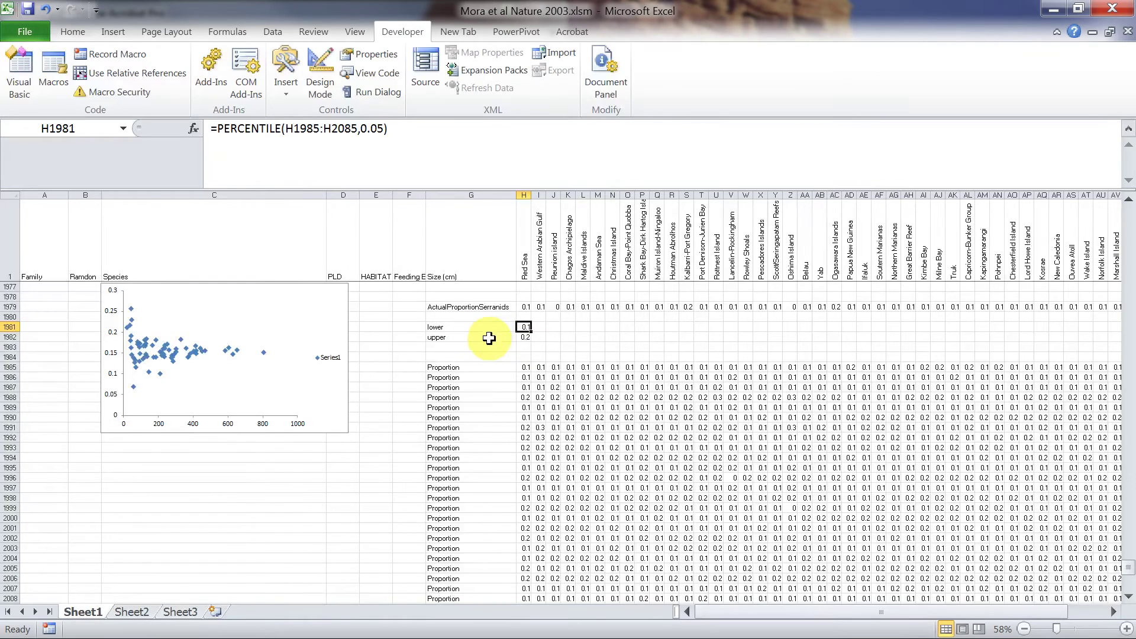
{"action": "left_click_drag", "start_coordinate": [523, 328], "coordinate": [531, 343]}
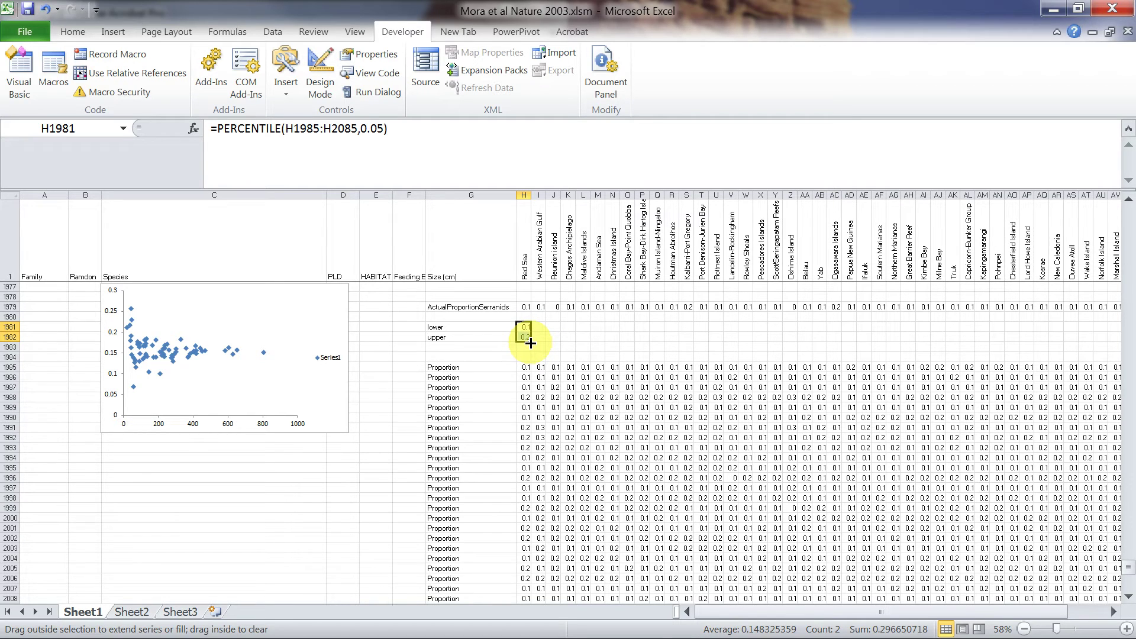
{"action": "left_click_drag", "start_coordinate": [530, 343], "coordinate": [1050, 340]}
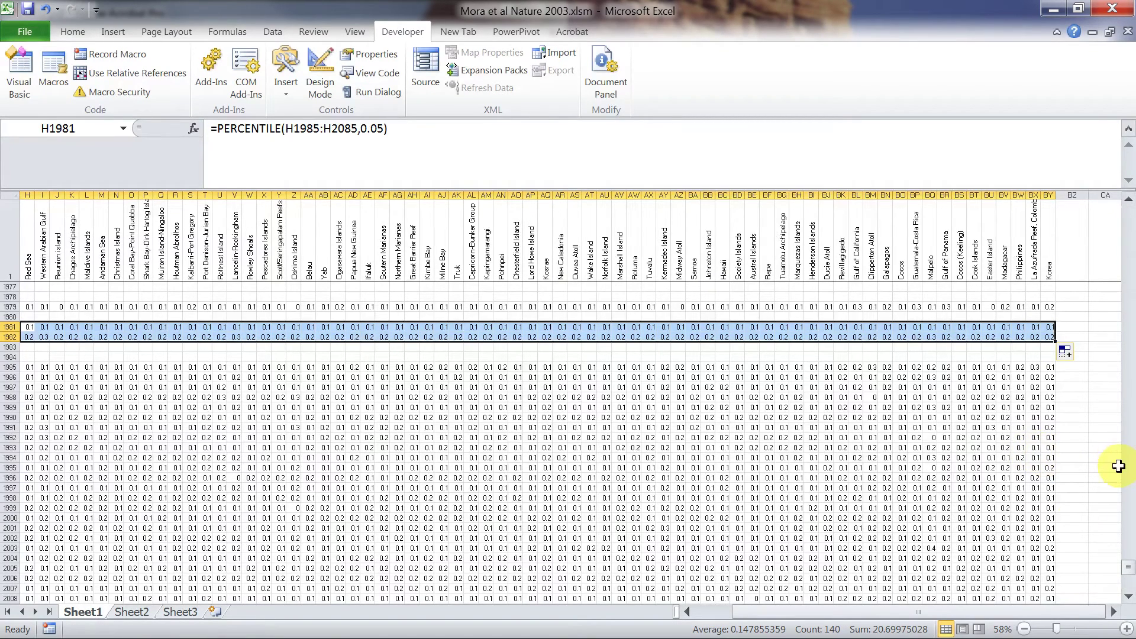
{"action": "left_click_drag", "start_coordinate": [923, 607], "coordinate": [865, 617]}
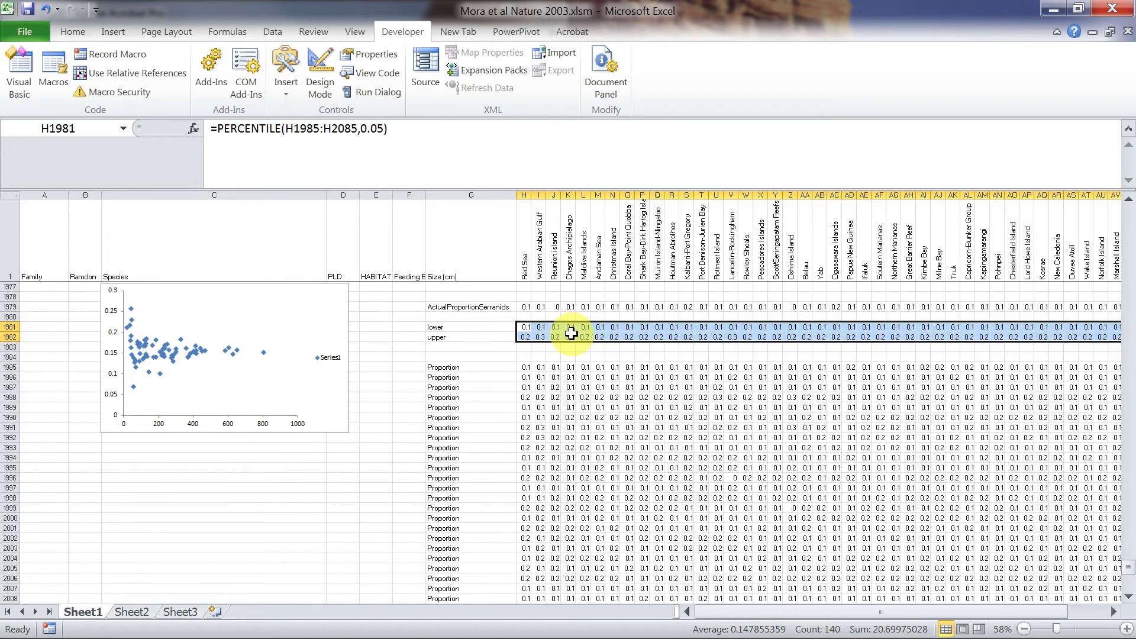
Open the scatter chart's data source selection and add a new series
{"action": "right_click", "coordinate": [205, 380]}
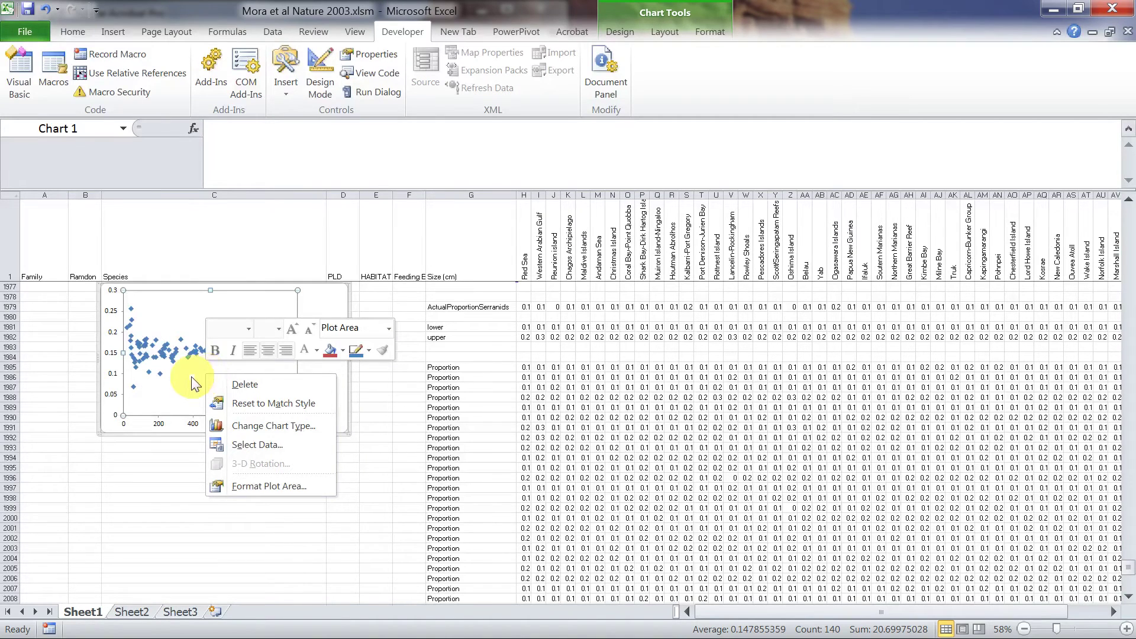
{"action": "left_click", "coordinate": [265, 443]}
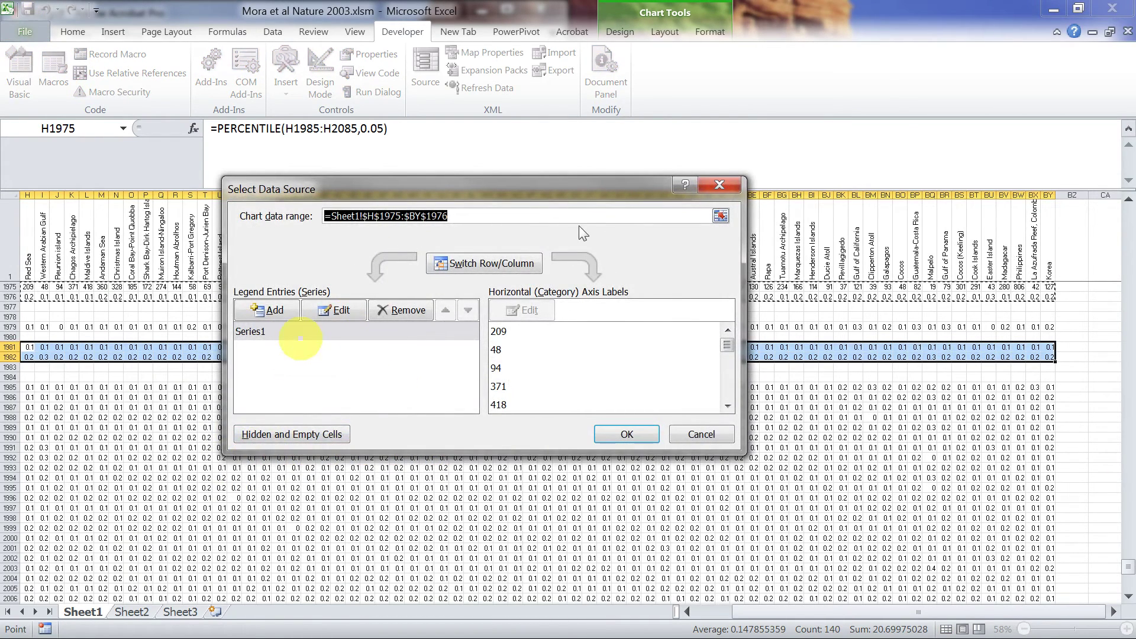
{"action": "left_click", "coordinate": [283, 314]}
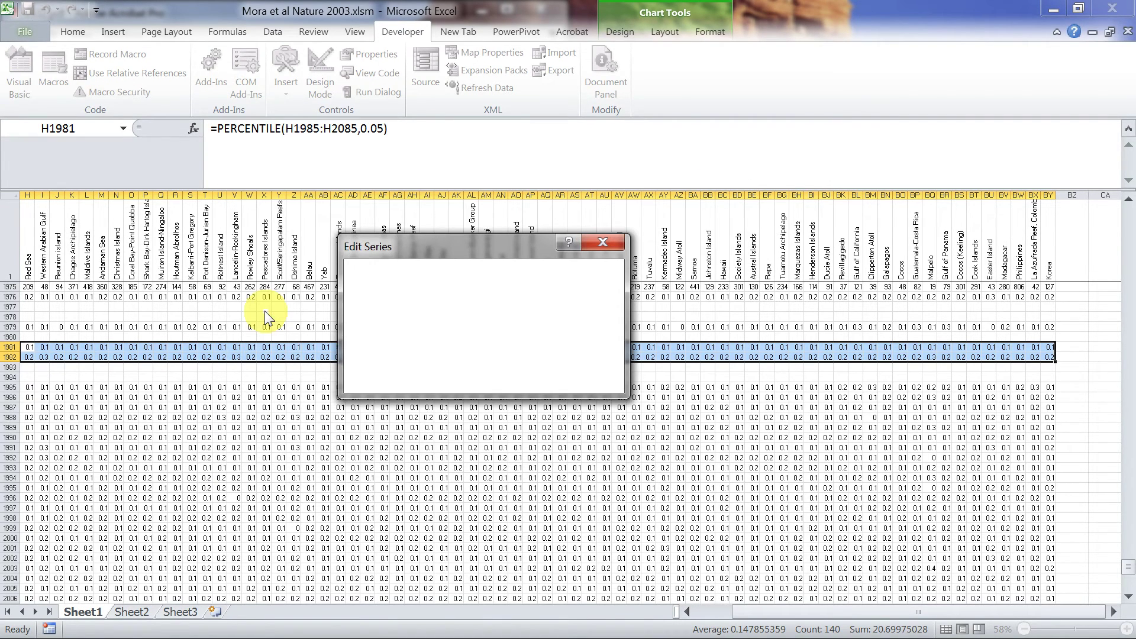
{"action": "left_click", "coordinate": [264, 309]}
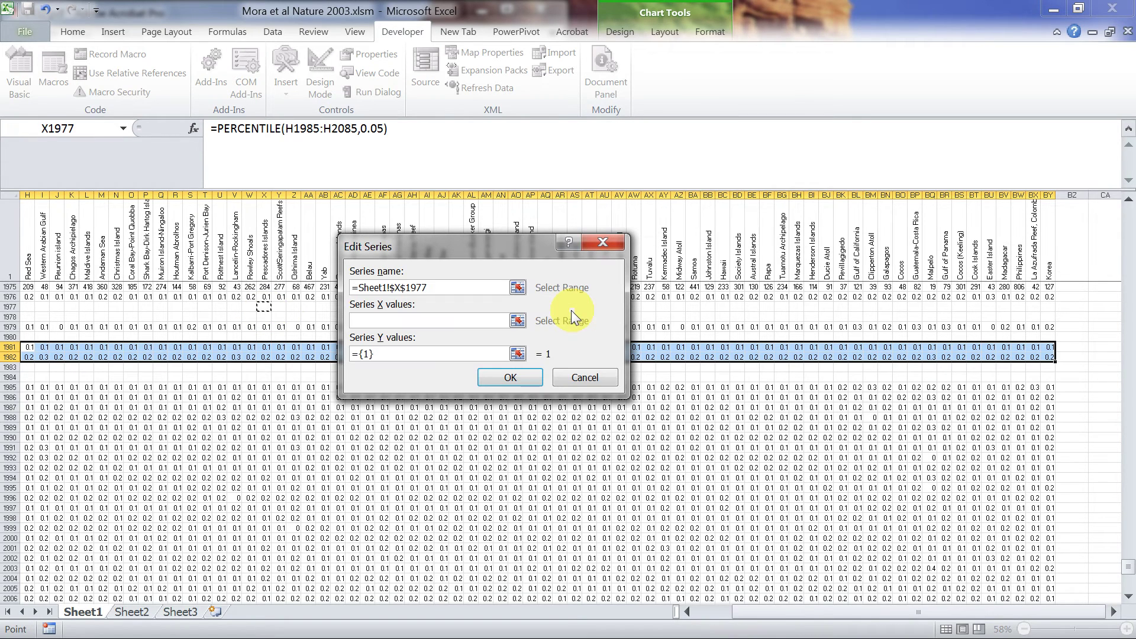
Set the new series' X values to the total species counts in H1975:BY1975
{"action": "left_click", "coordinate": [518, 320]}
{"action": "left_click_drag", "start_coordinate": [857, 611], "coordinate": [769, 627]}
{"action": "scroll", "coordinate": [633, 427], "scroll_direction": "up", "scroll_amount": 1}
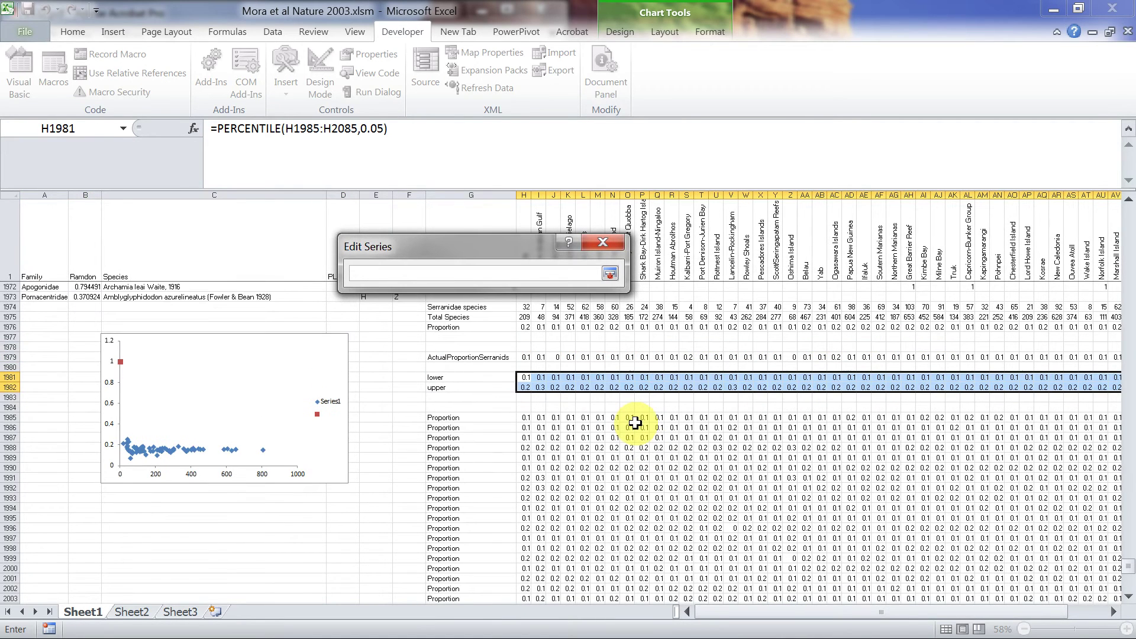
{"action": "left_click", "coordinate": [531, 318]}
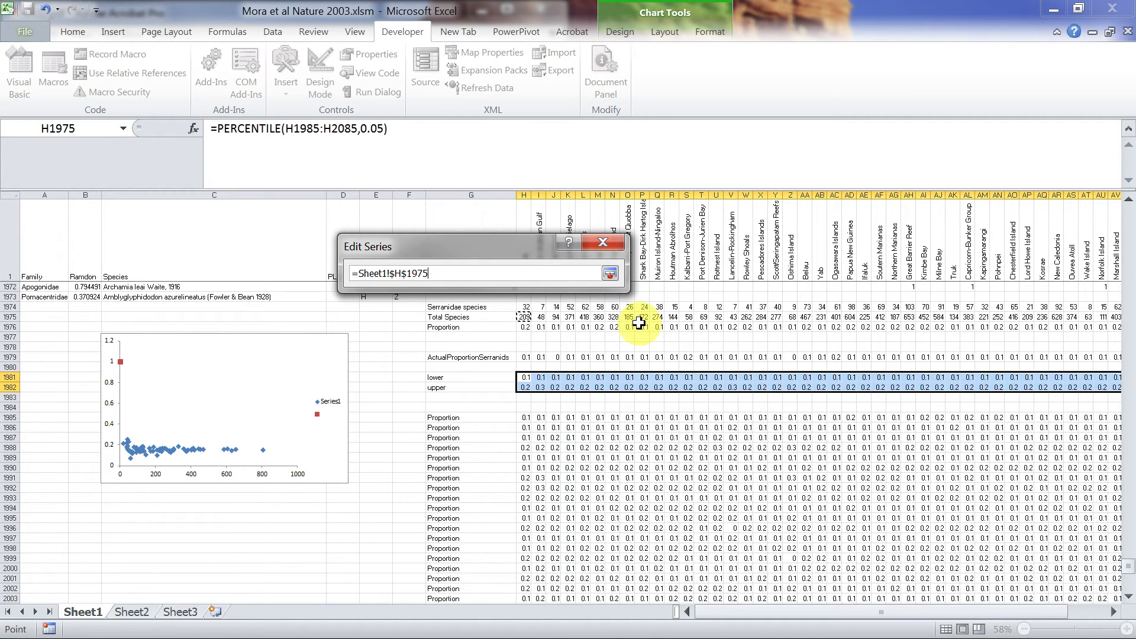
{"action": "key", "text": "ctrl+shift+Right"}
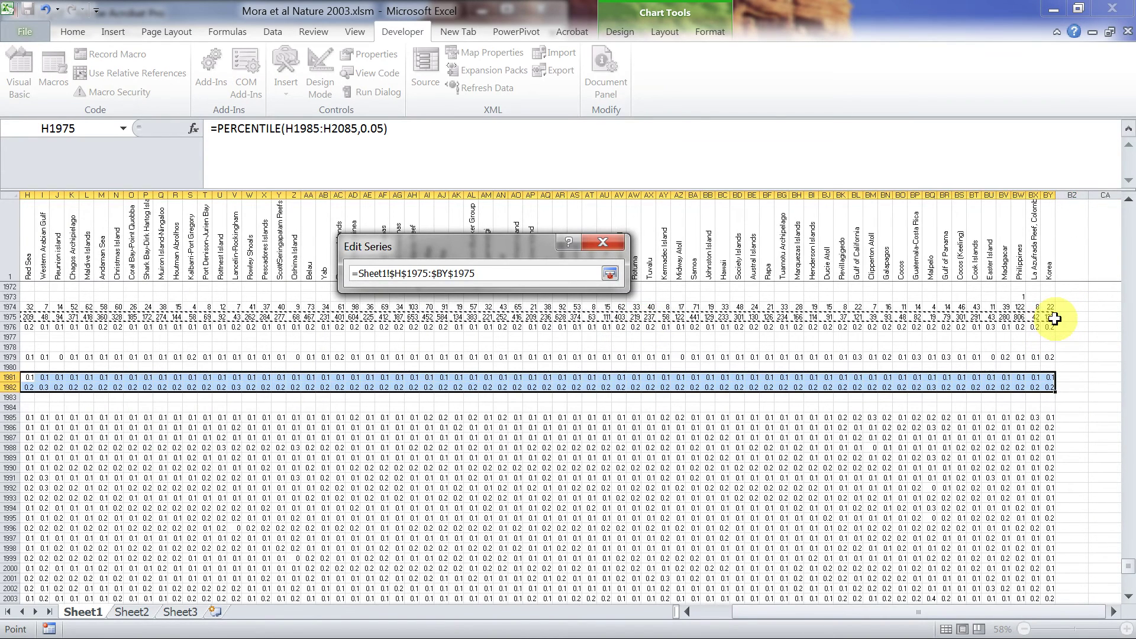
{"action": "left_click", "coordinate": [610, 273]}
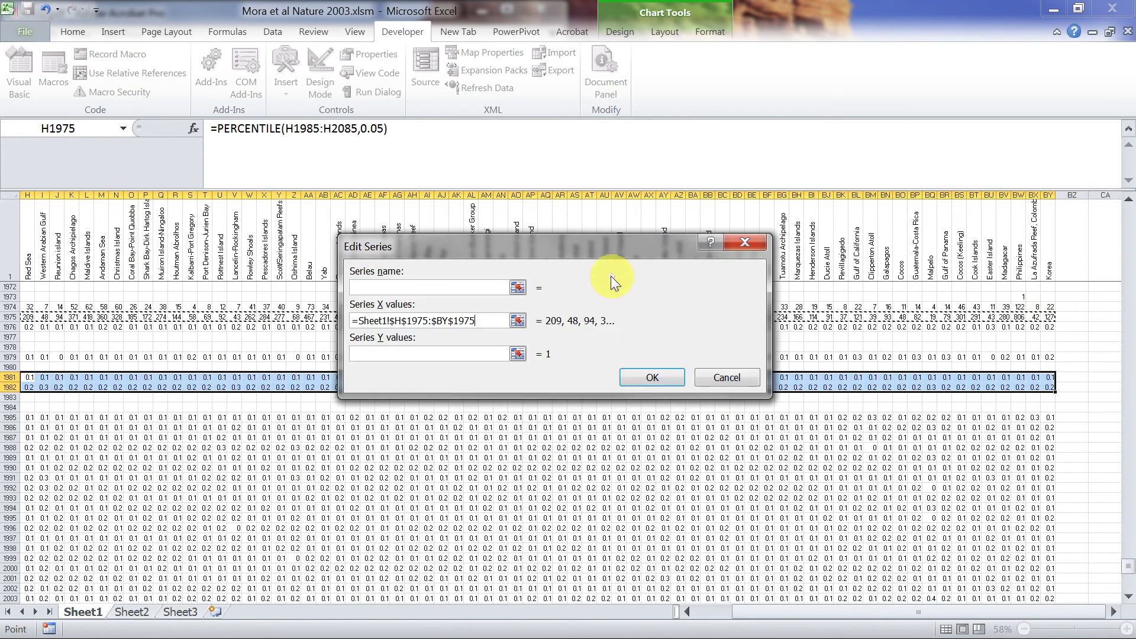
Set the series' Y values to the lower limits in H1981:BY1981 and apply the new series to the chart
{"action": "left_click", "coordinate": [519, 353]}
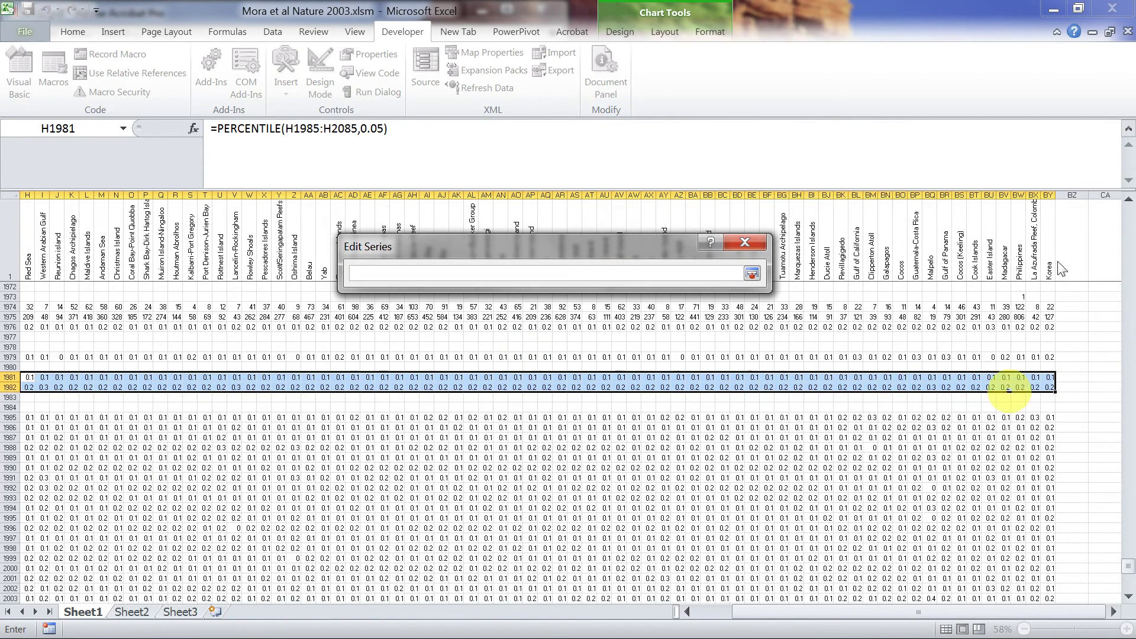
{"action": "left_click", "coordinate": [1054, 376]}
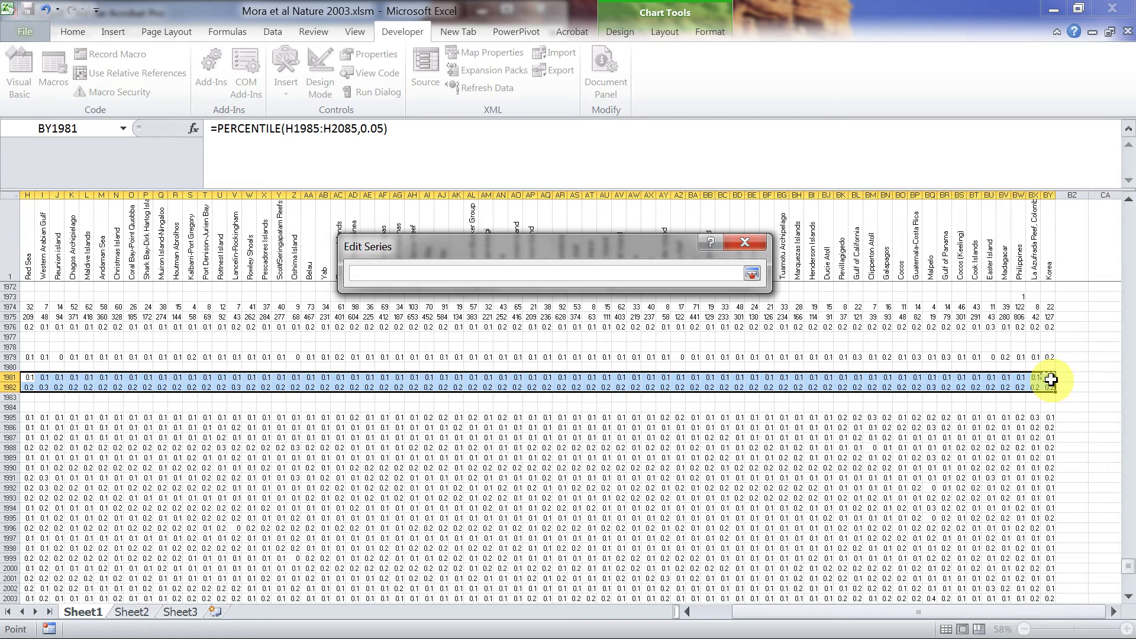
{"action": "key", "text": "ctrl+shift+Left"}
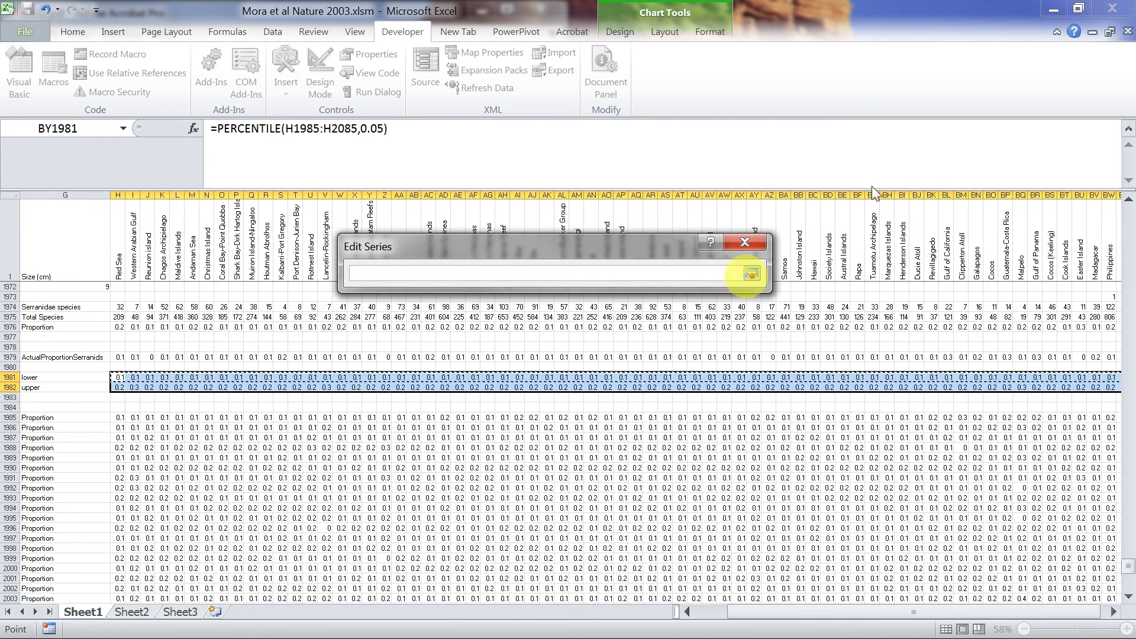
{"action": "left_click", "coordinate": [752, 274]}
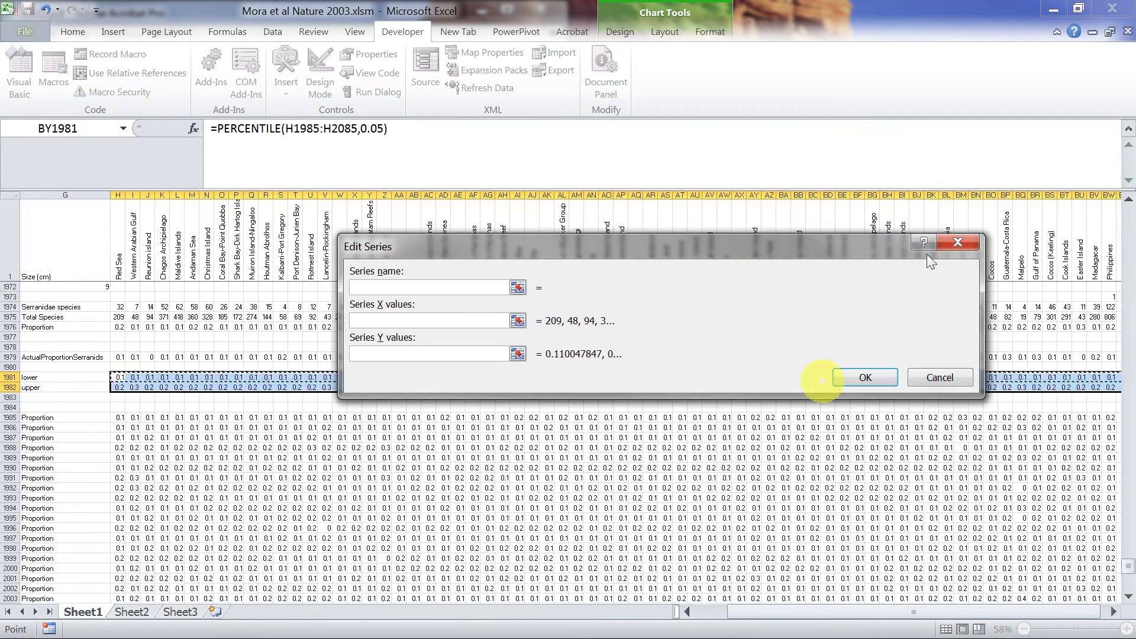
{"action": "left_click", "coordinate": [861, 379]}
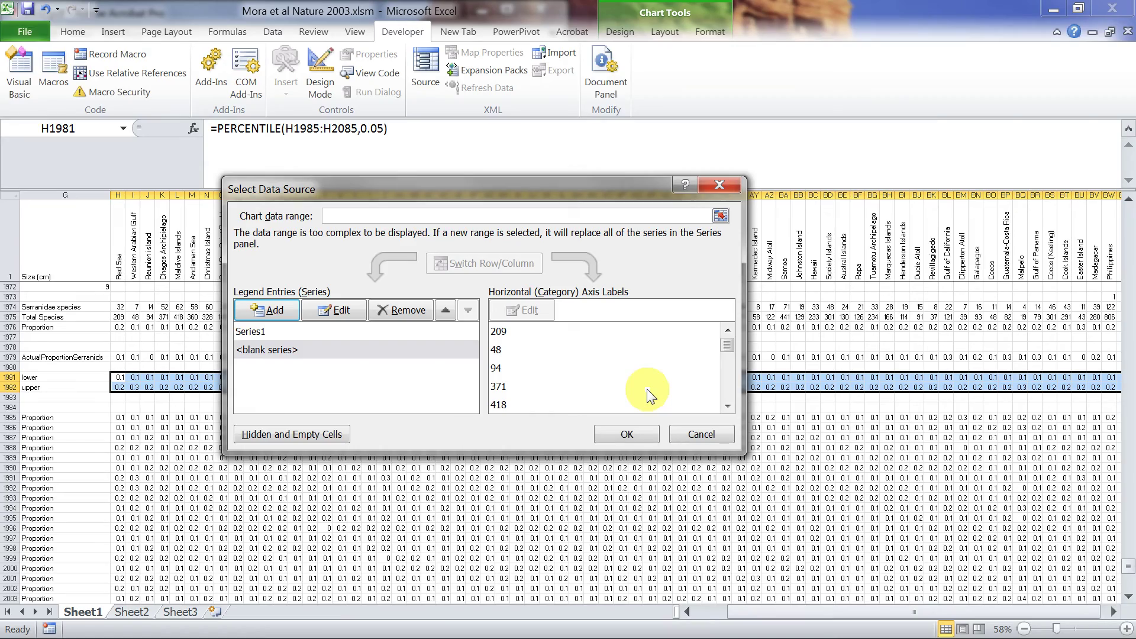
{"action": "left_click", "coordinate": [632, 435]}
{"action": "left_click_drag", "start_coordinate": [836, 617], "coordinate": [772, 614]}
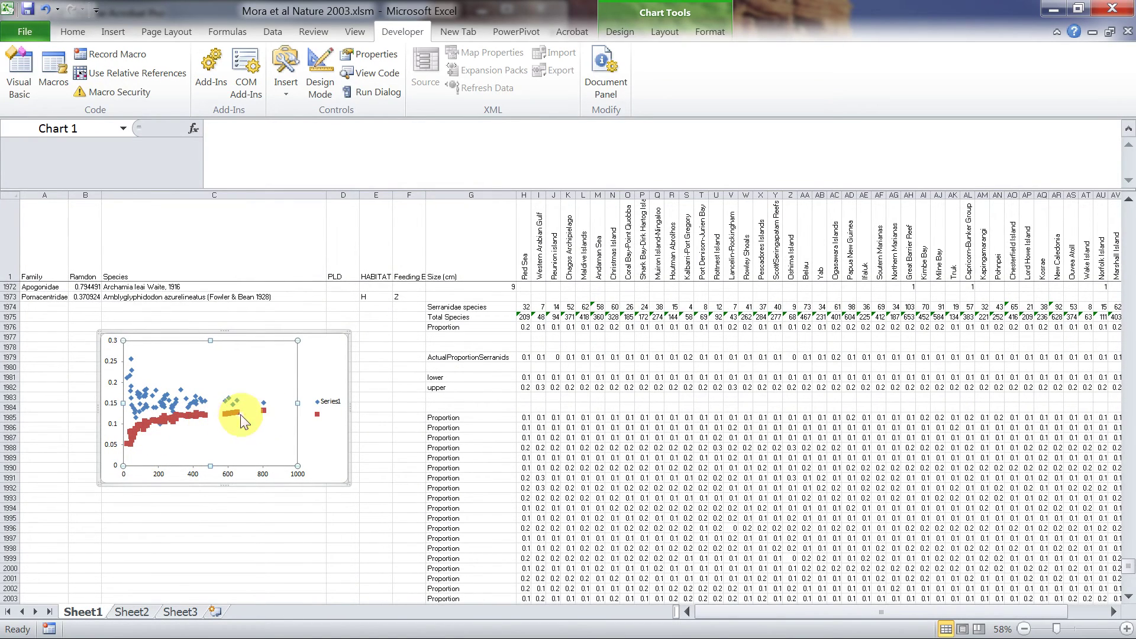
Try the Scatter with Smooth Lines chart type on the lower-limit series, and undo the change
{"action": "mouse_move", "coordinate": [230, 418]}
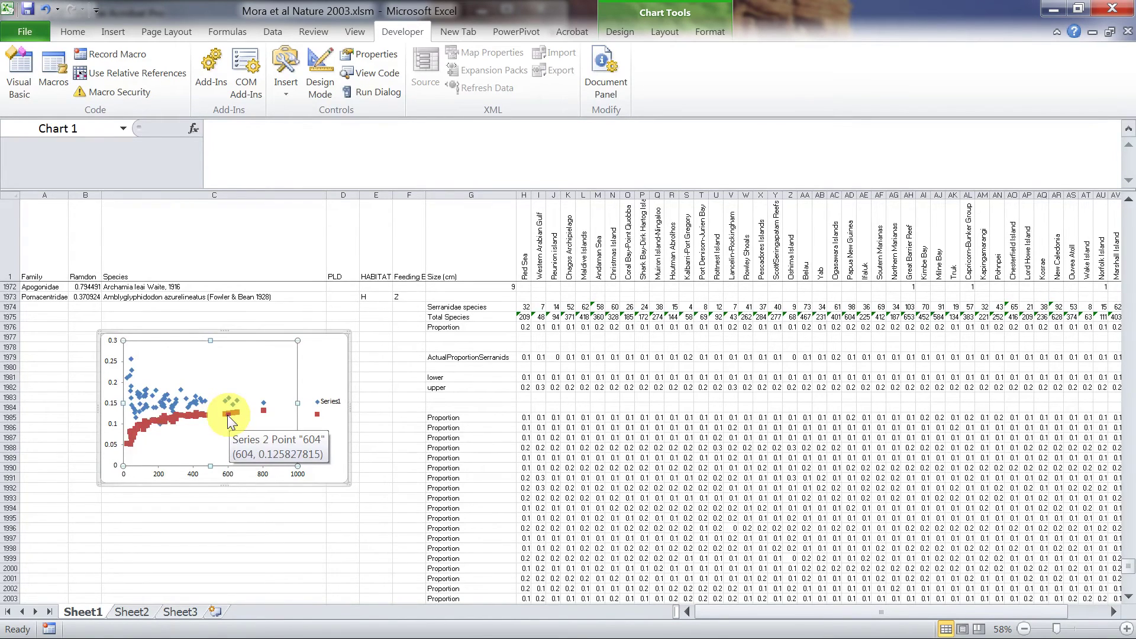
{"action": "left_click", "coordinate": [230, 419]}
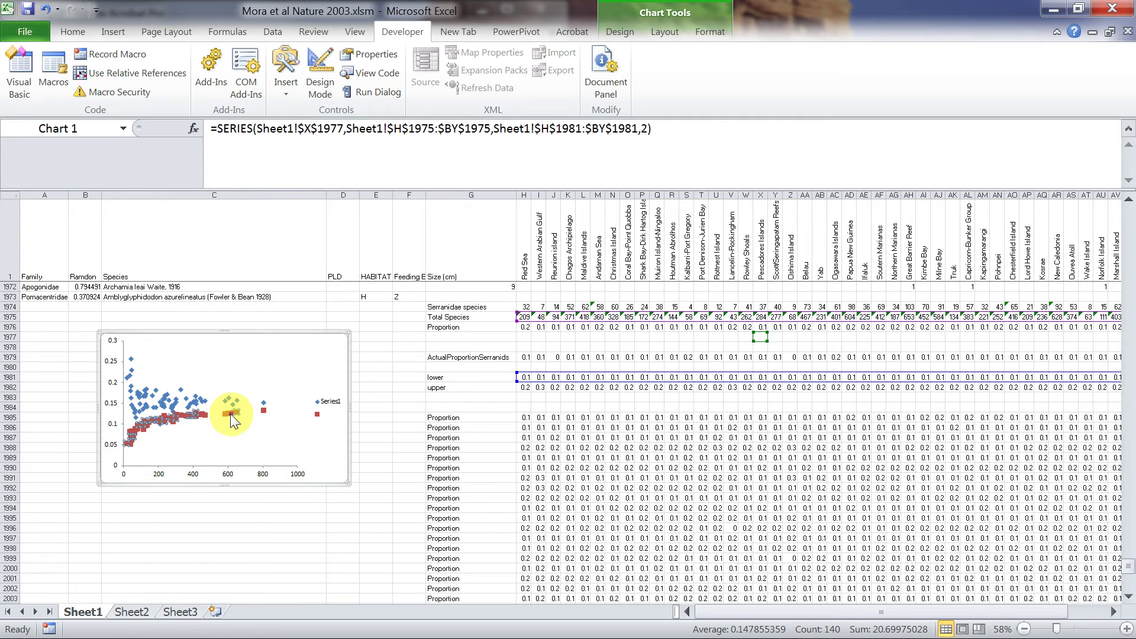
{"action": "right_click", "coordinate": [231, 419]}
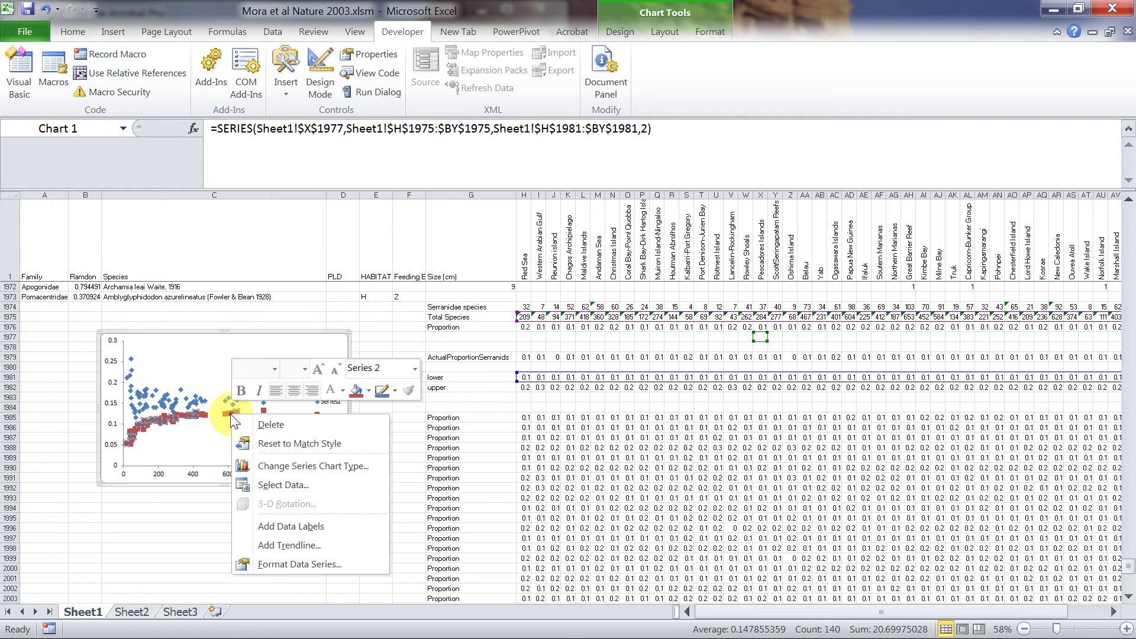
{"action": "left_click", "coordinate": [304, 467]}
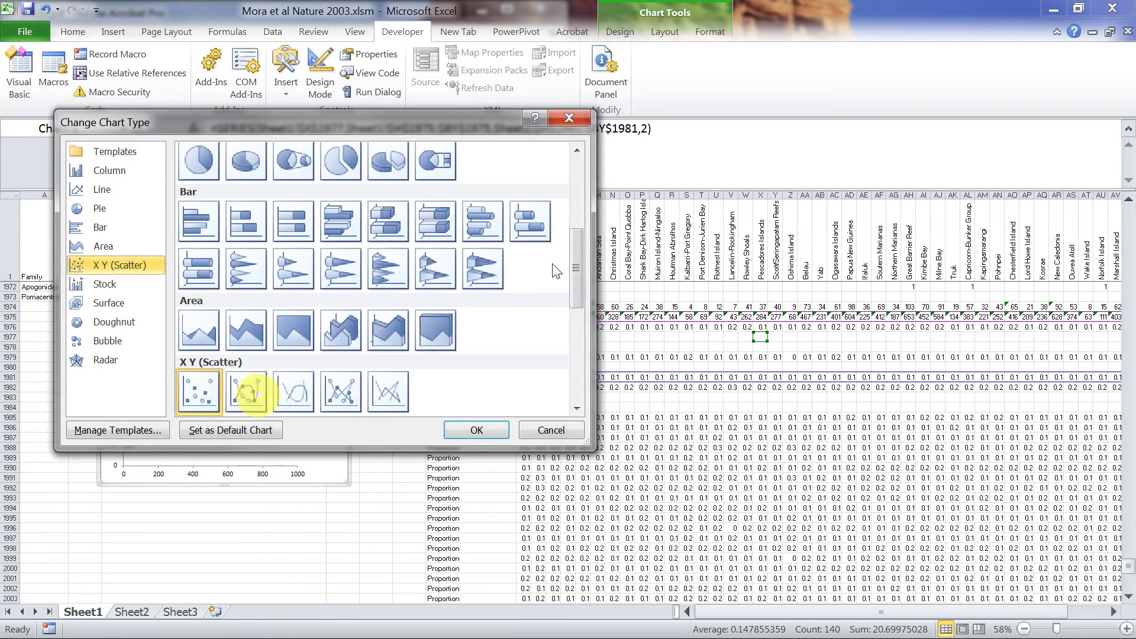
{"action": "left_click", "coordinate": [299, 396]}
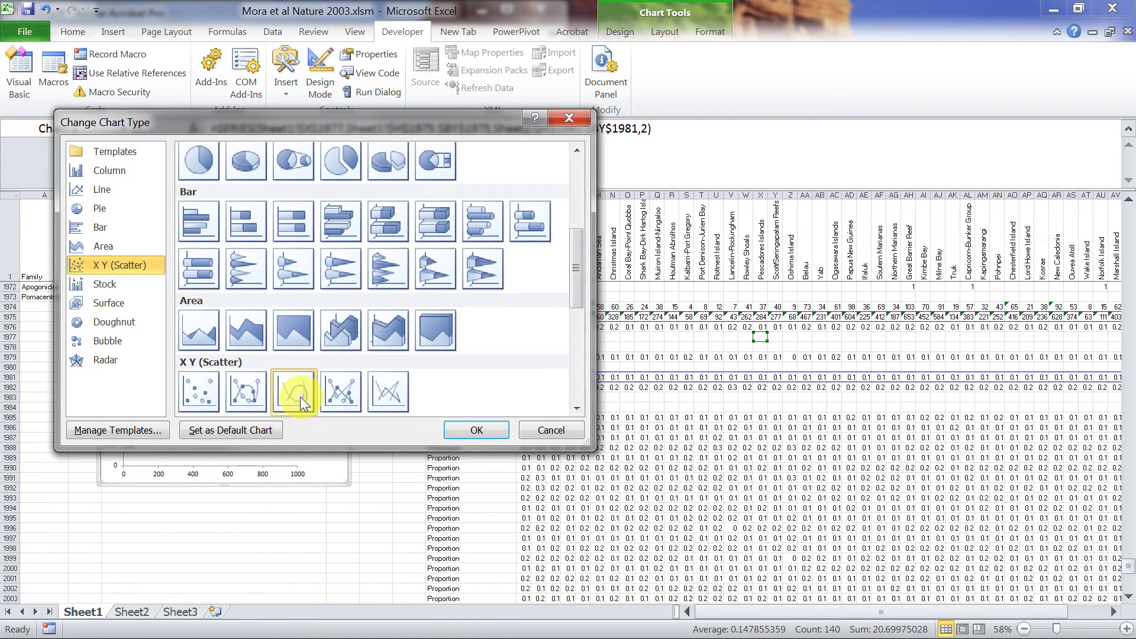
{"action": "left_click", "coordinate": [477, 431]}
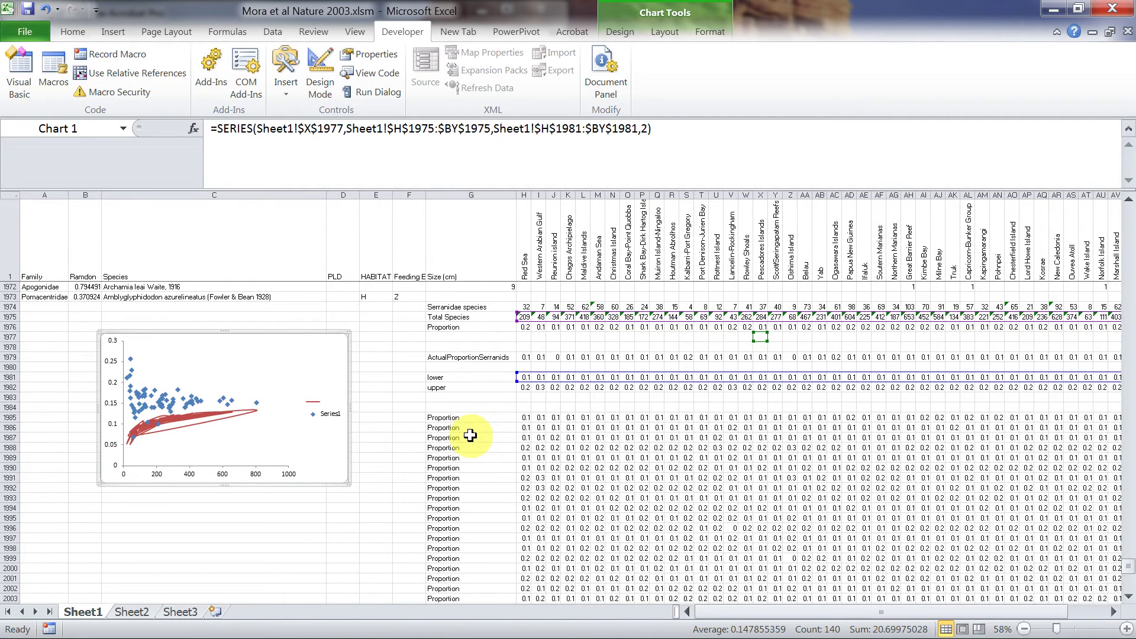
{"action": "key", "text": "ctrl+z"}
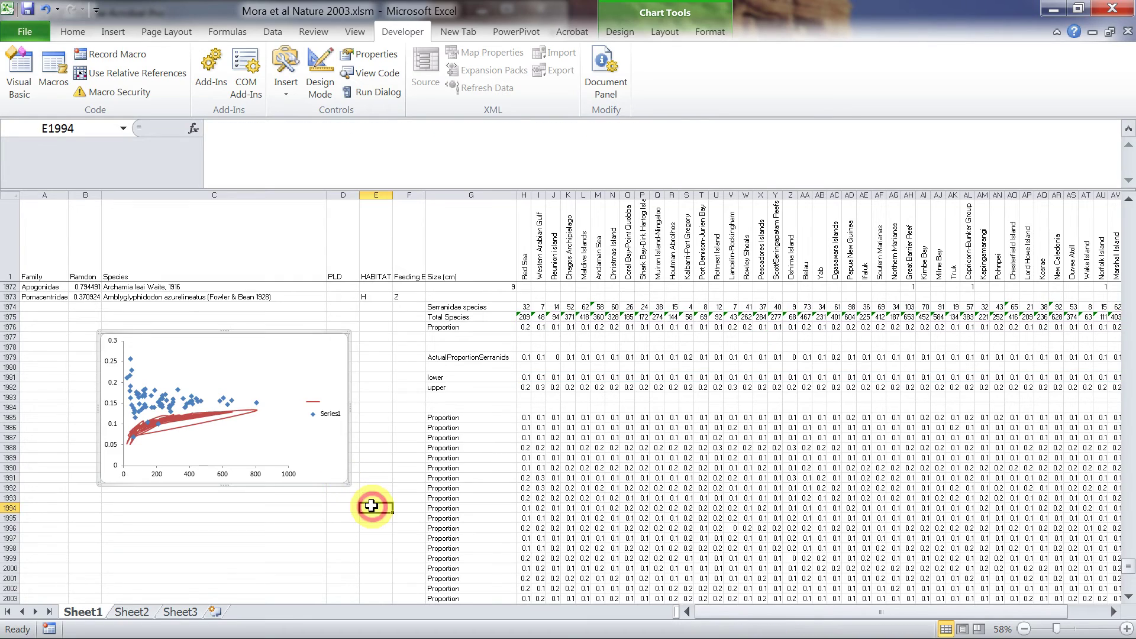
{"action": "left_click", "coordinate": [309, 527]}
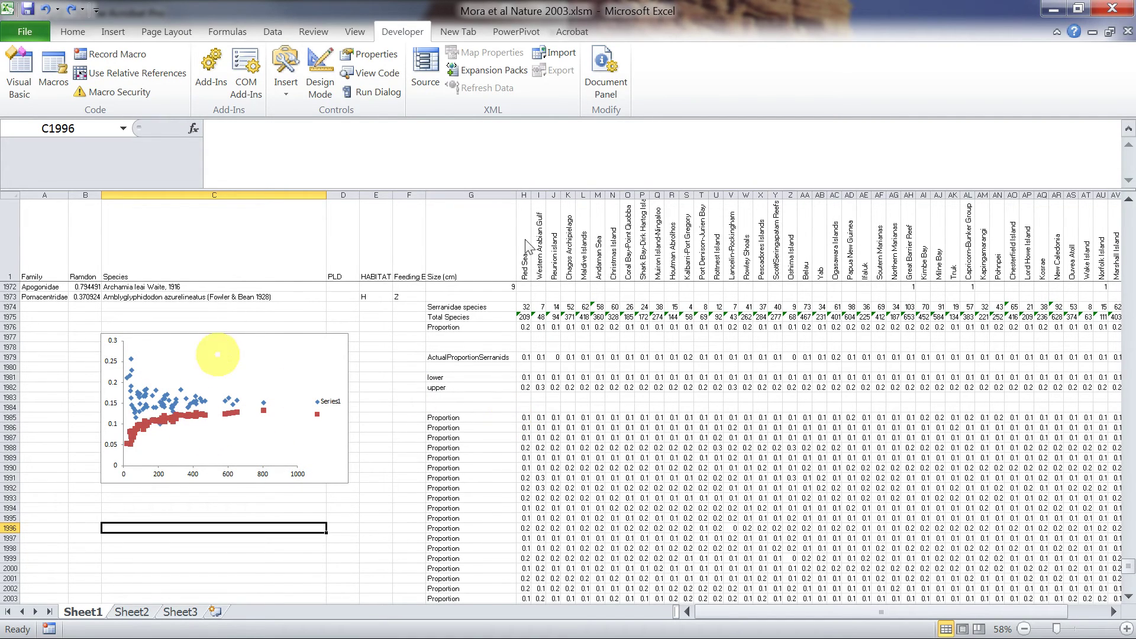
Add another series to the scatter chart's data source and name it Upper 95%
{"action": "left_click", "coordinate": [223, 371]}
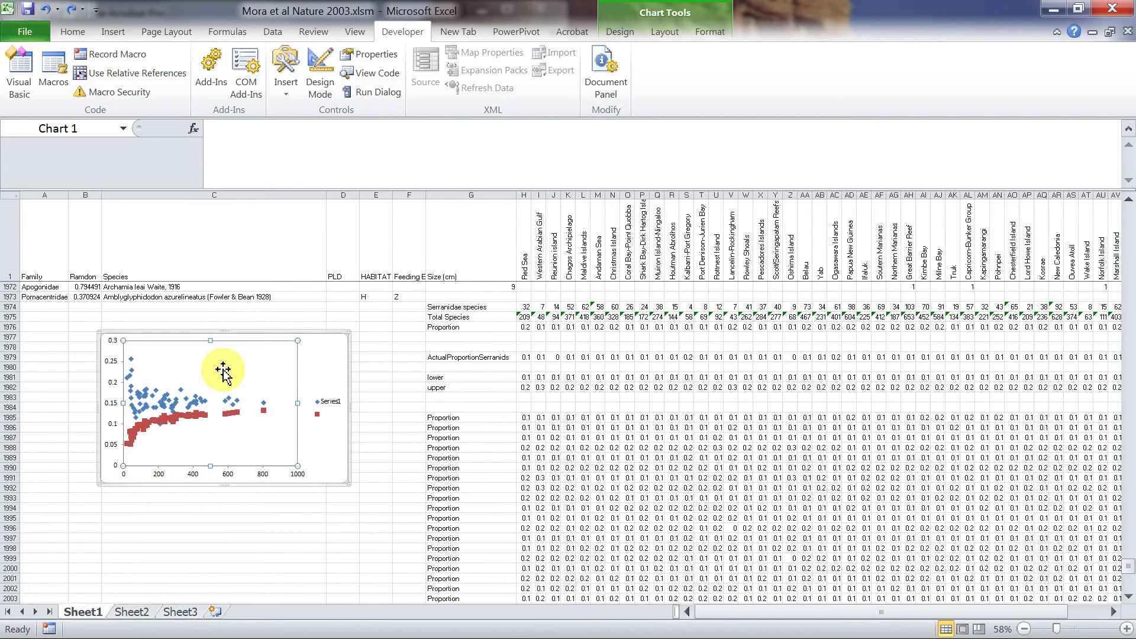
{"action": "right_click", "coordinate": [223, 372]}
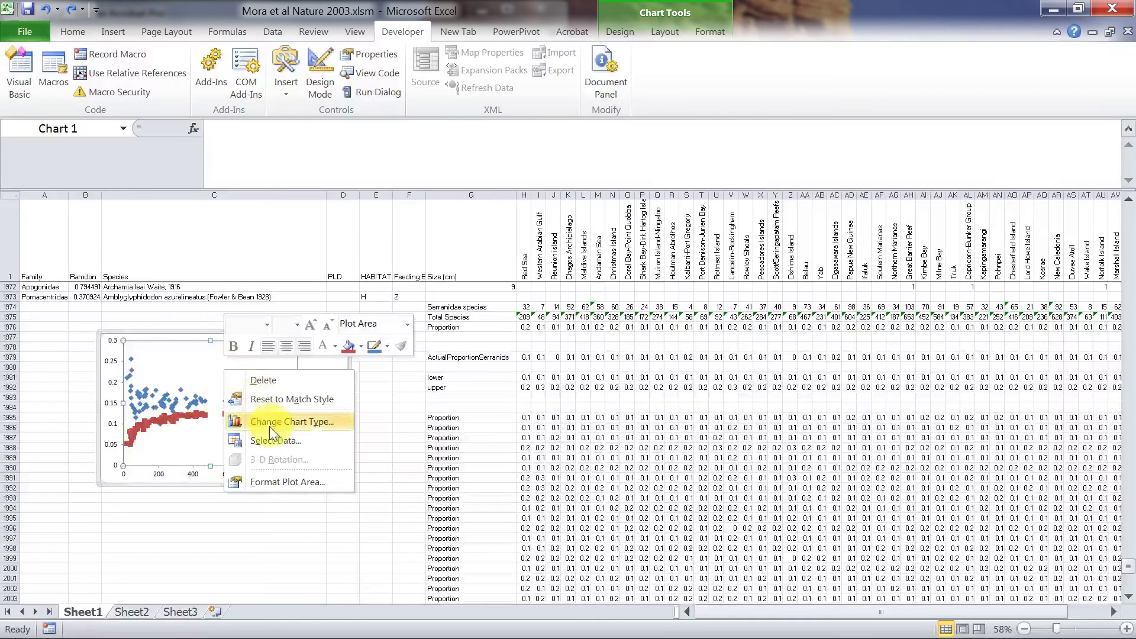
{"action": "left_click", "coordinate": [283, 446]}
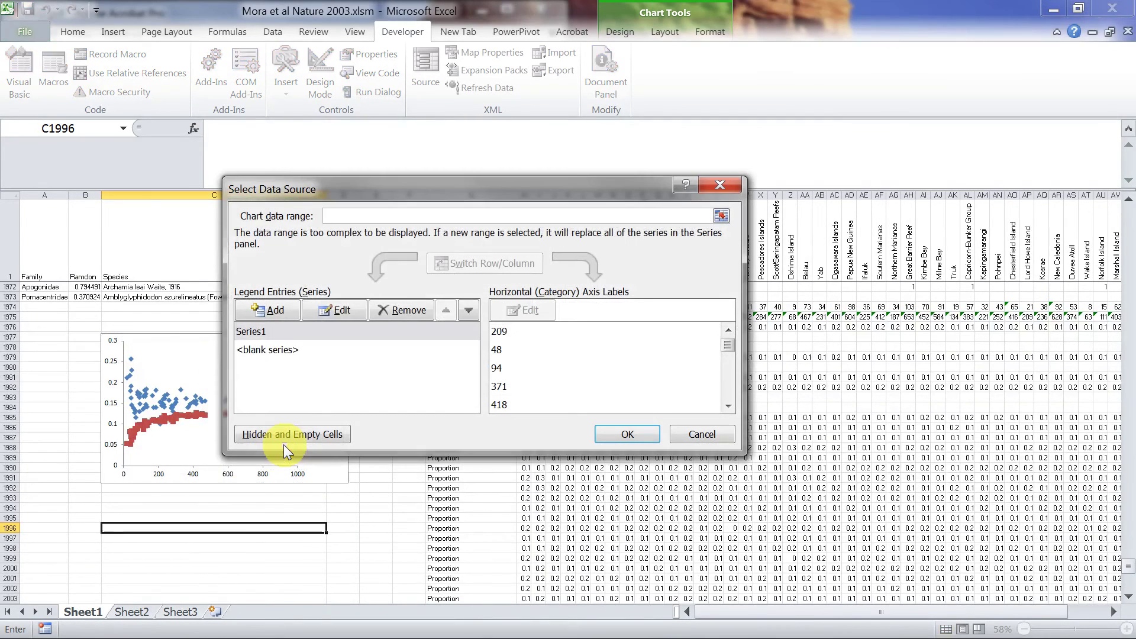
{"action": "left_click", "coordinate": [280, 311]}
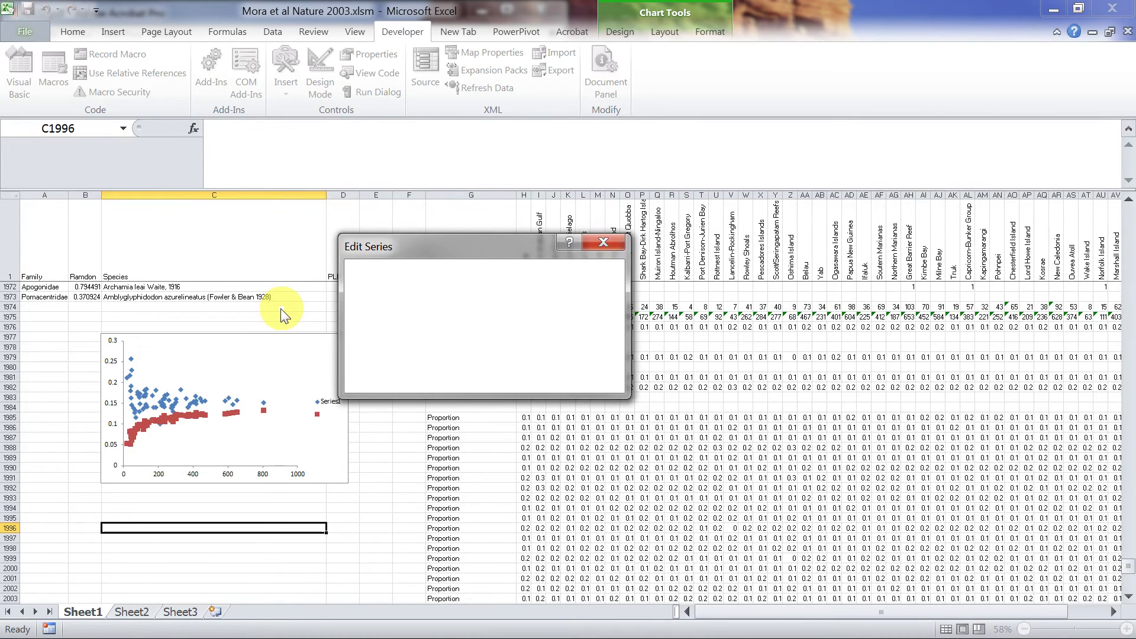
{"action": "left_click", "coordinate": [403, 289]}
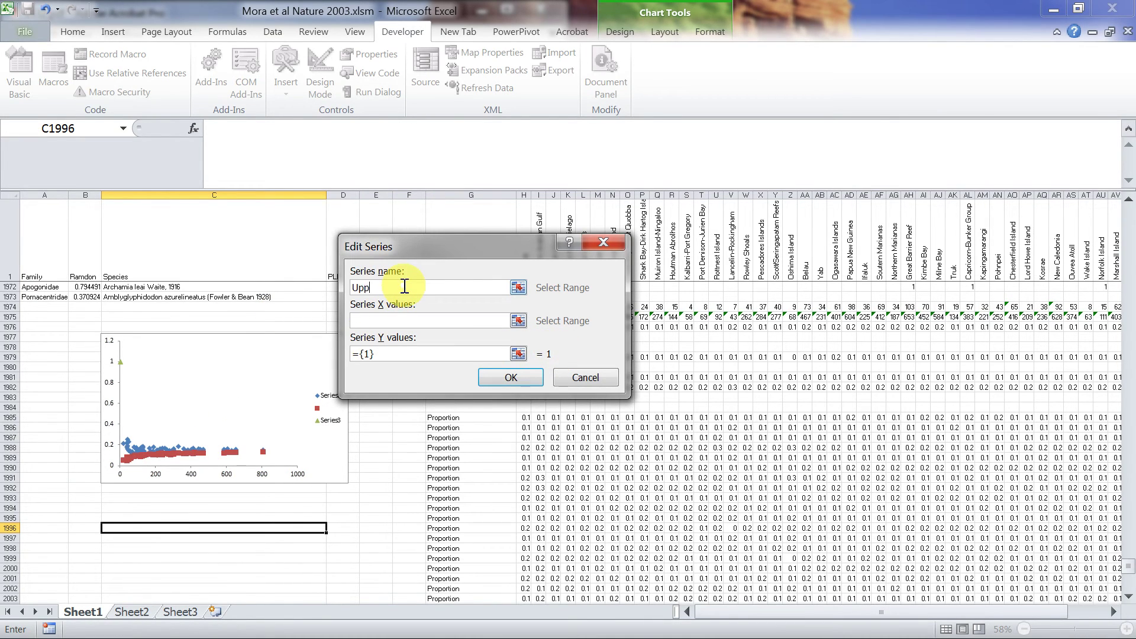
{"action": "type", "text": "Upper 95%"}
Set the Upper 95% series' X values to the total species counts in H1975:BY1975
{"action": "left_click", "coordinate": [518, 320]}
{"action": "left_click", "coordinate": [525, 318]}
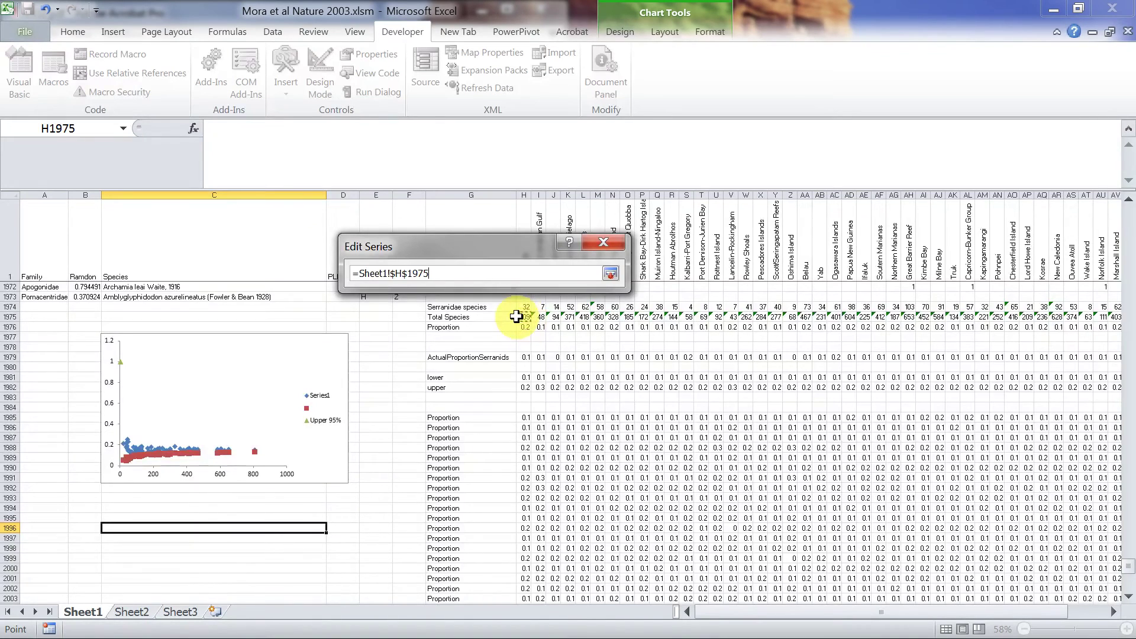
{"action": "key", "text": "ctrl+shift+Right"}
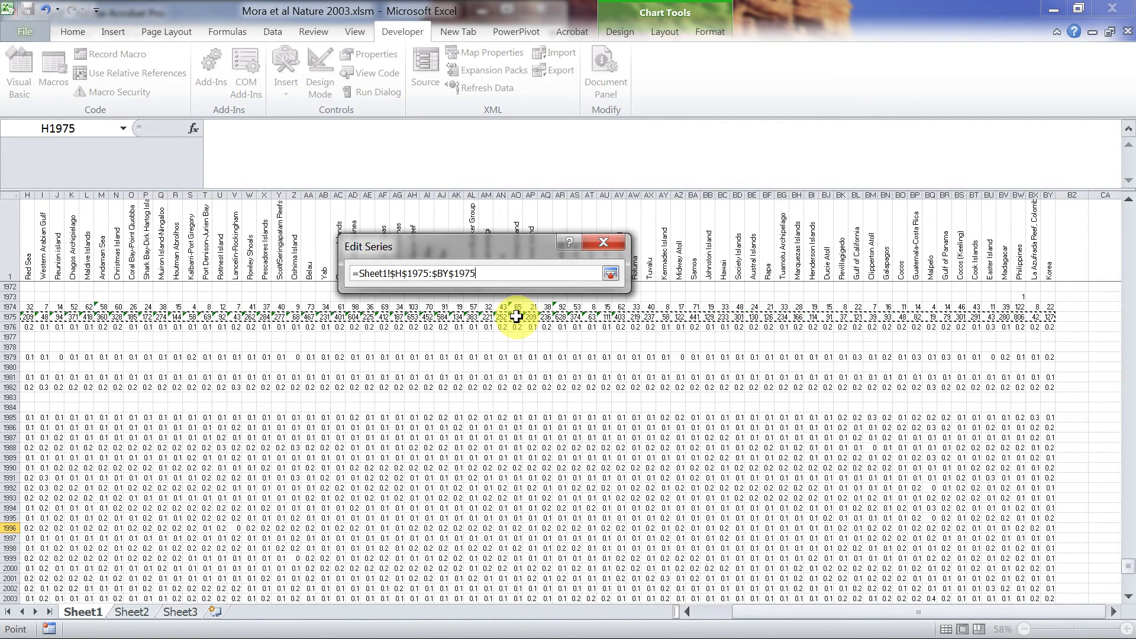
{"action": "key", "text": "Return"}
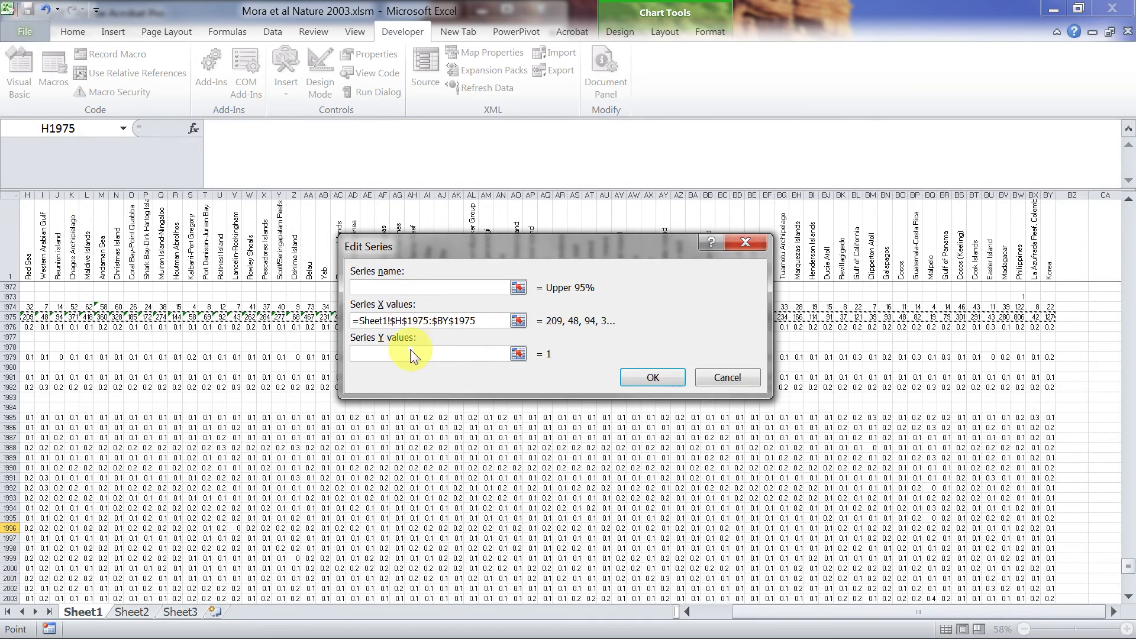
Set the Upper 95% series' Y values to the upper limits in H1982:BY1982 and apply the data source changes
{"action": "left_click", "coordinate": [519, 354]}
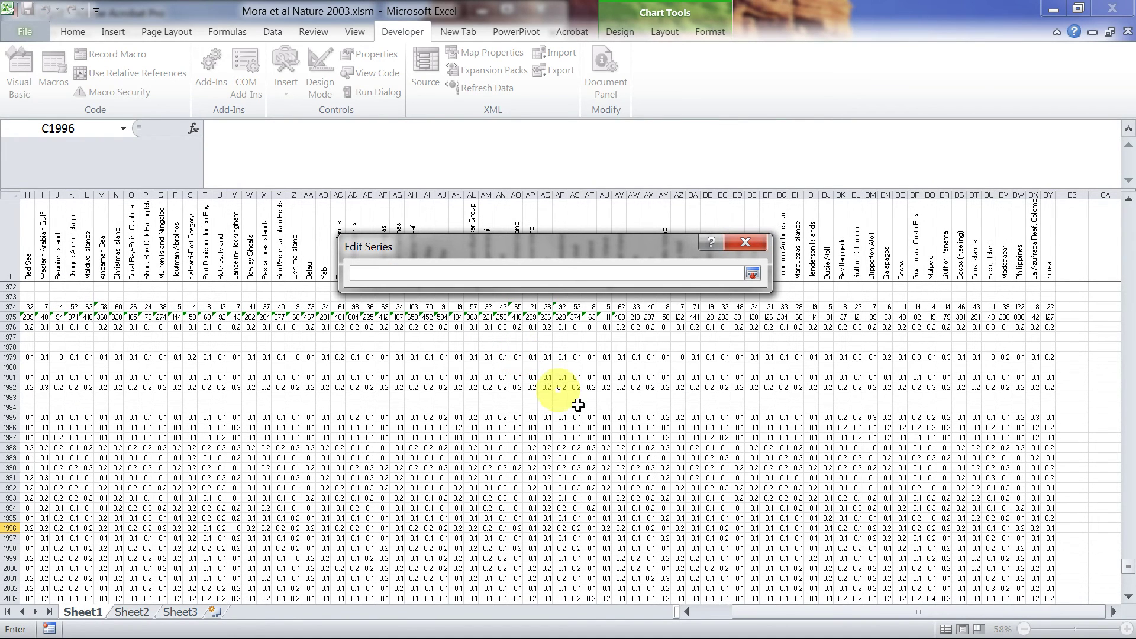
{"action": "left_click_drag", "start_coordinate": [967, 616], "coordinate": [867, 615]}
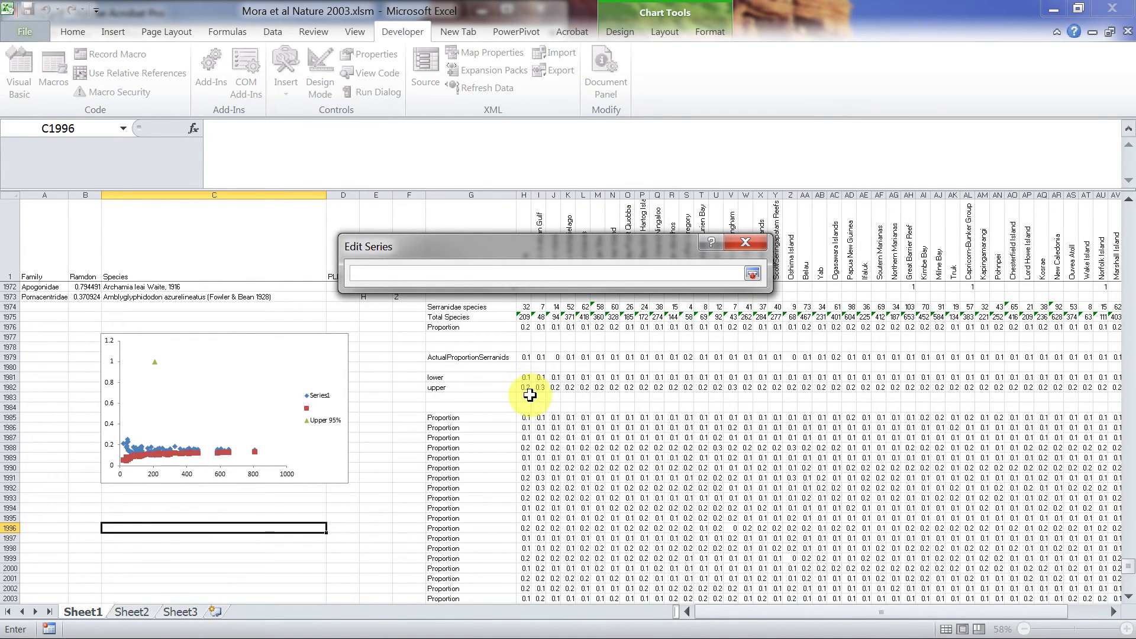
{"action": "left_click", "coordinate": [526, 388]}
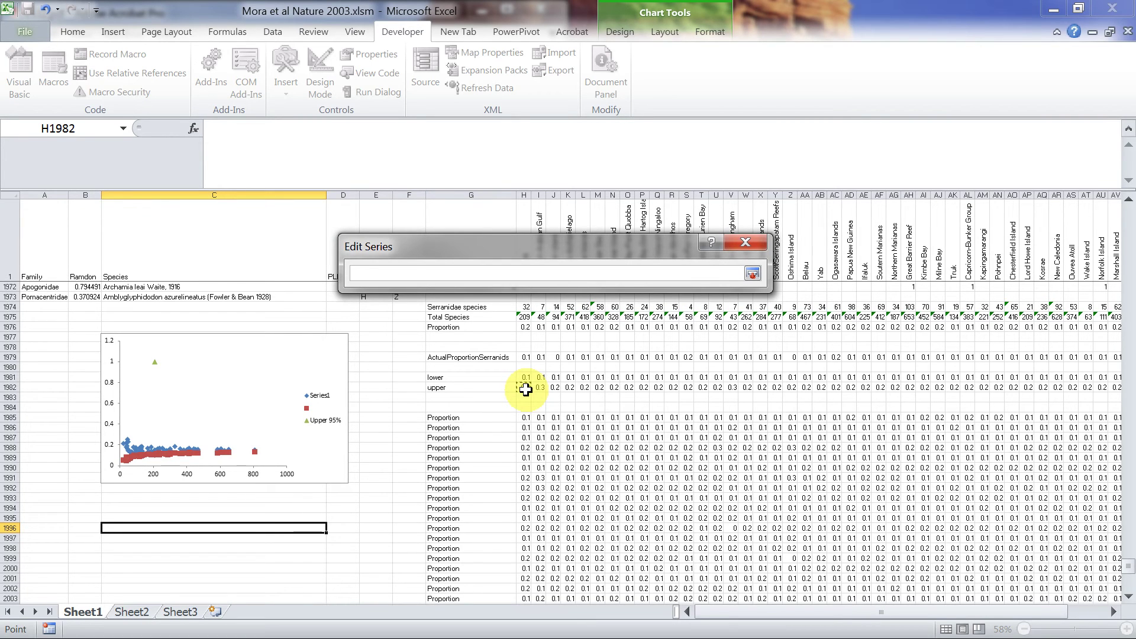
{"action": "key", "text": "ctrl+shift+Right"}
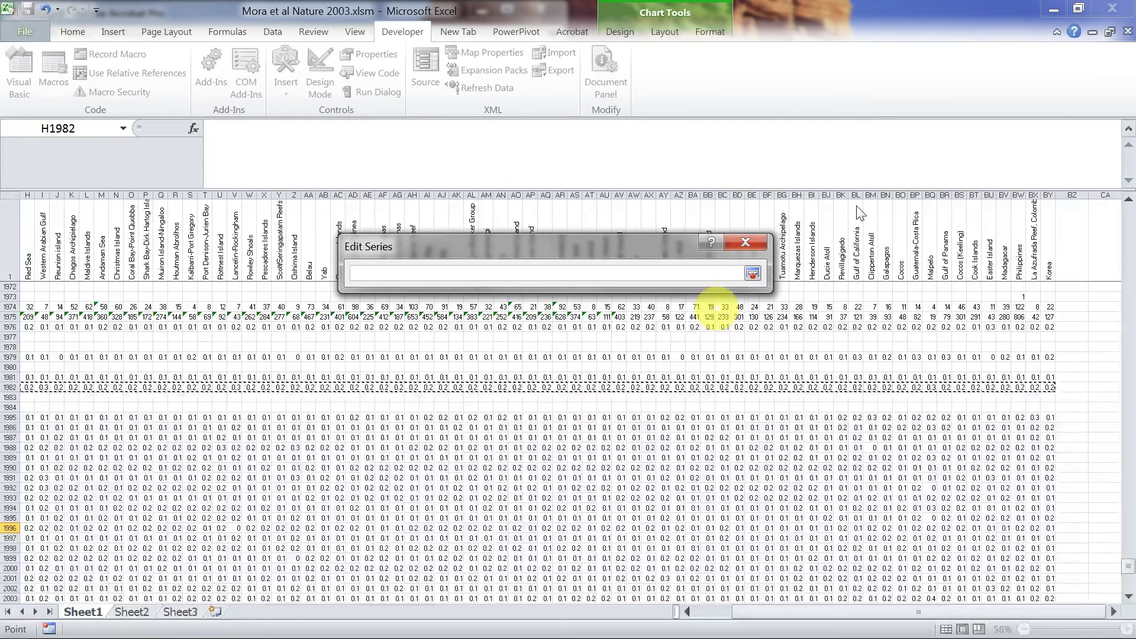
{"action": "left_click", "coordinate": [752, 275]}
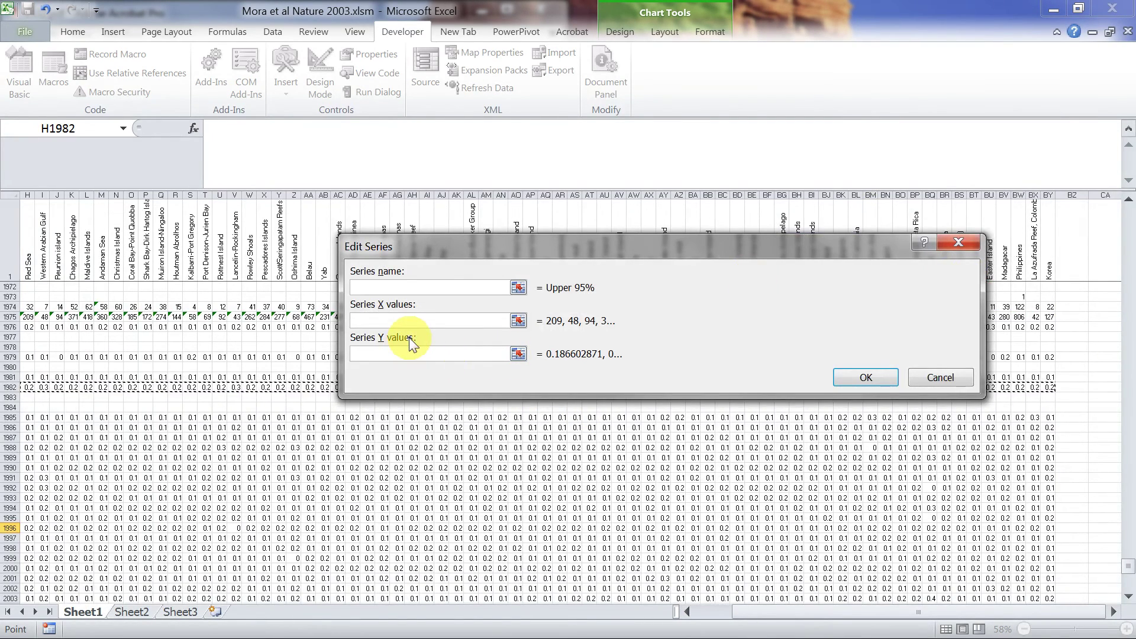
{"action": "left_click", "coordinate": [882, 379]}
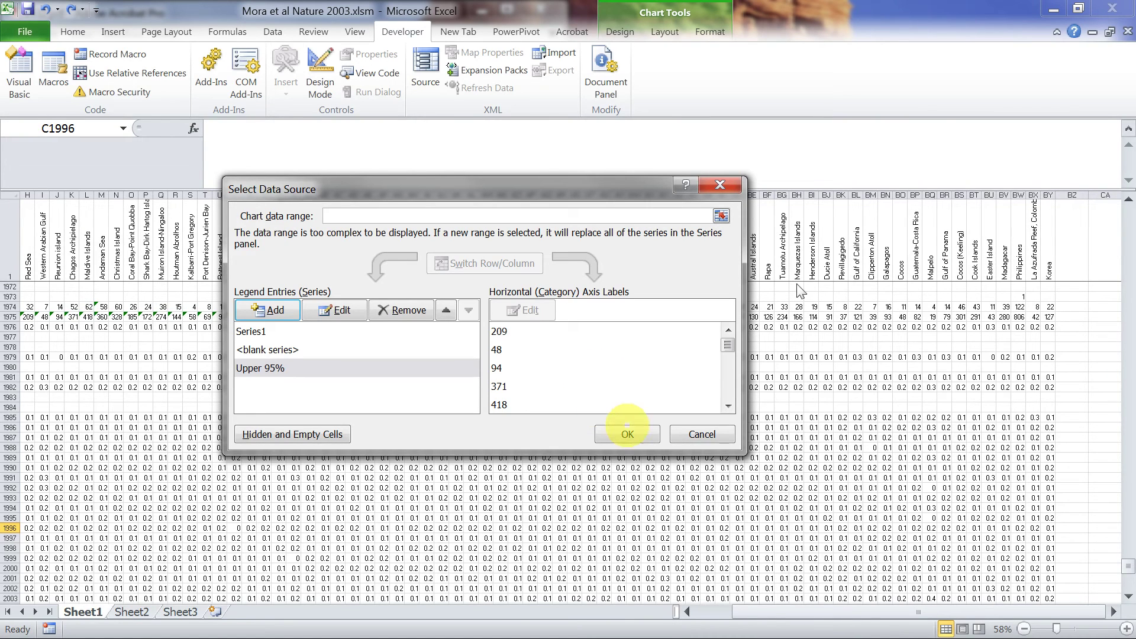
{"action": "left_click", "coordinate": [627, 436]}
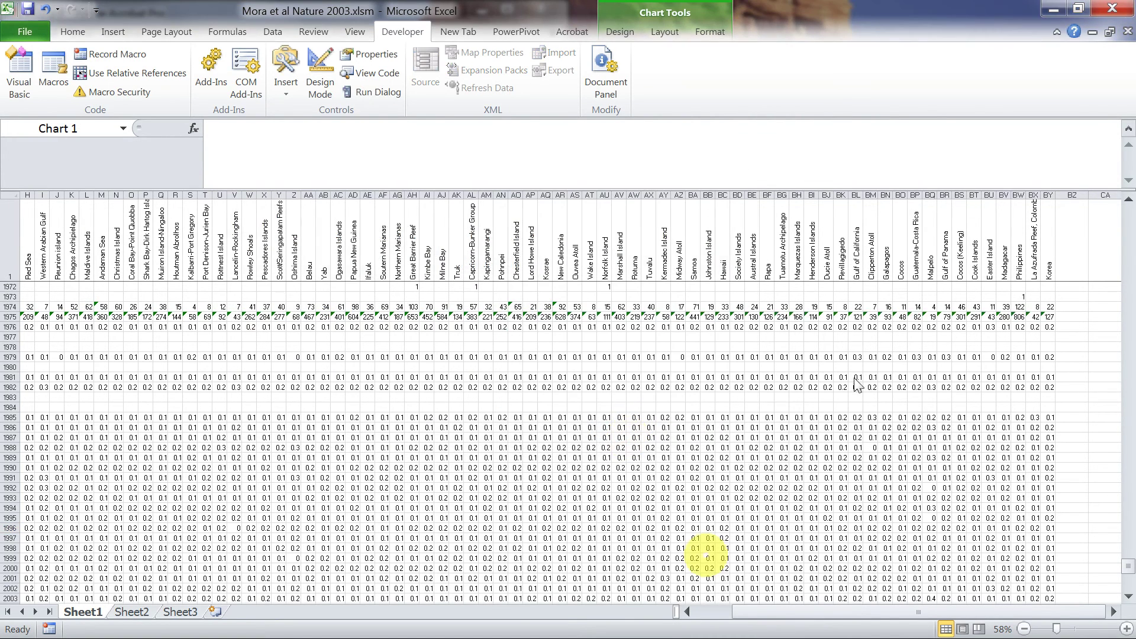
Enlarge the scatter chart by its upper corner so it spans from column C to about column M
{"action": "left_click_drag", "start_coordinate": [784, 613], "coordinate": [724, 612]}
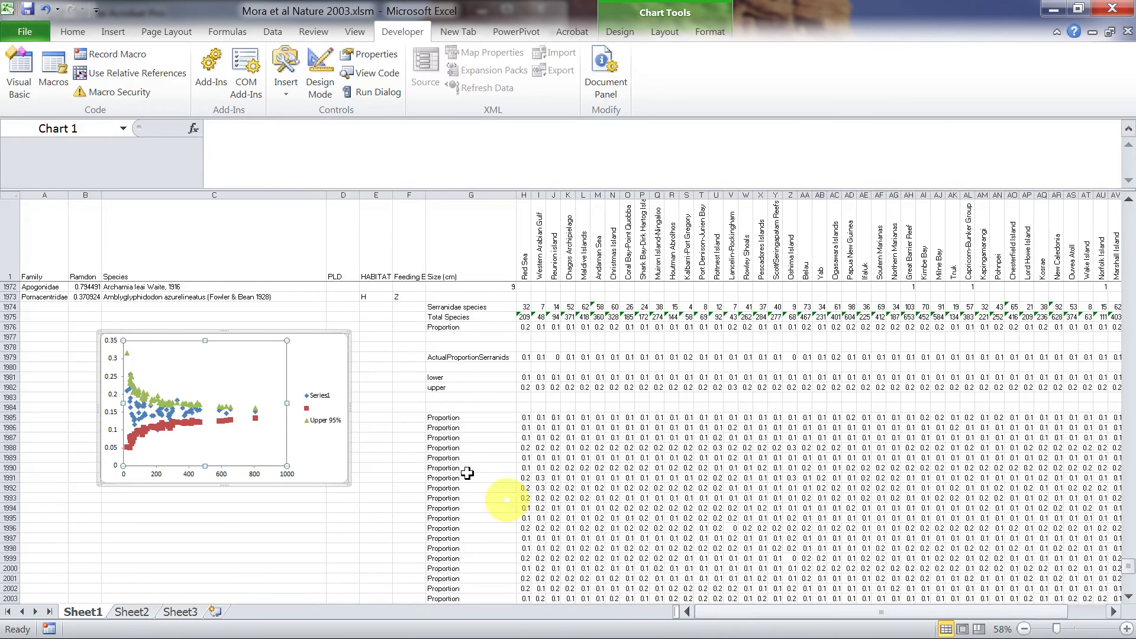
{"action": "left_click_drag", "start_coordinate": [344, 331], "coordinate": [601, 215]}
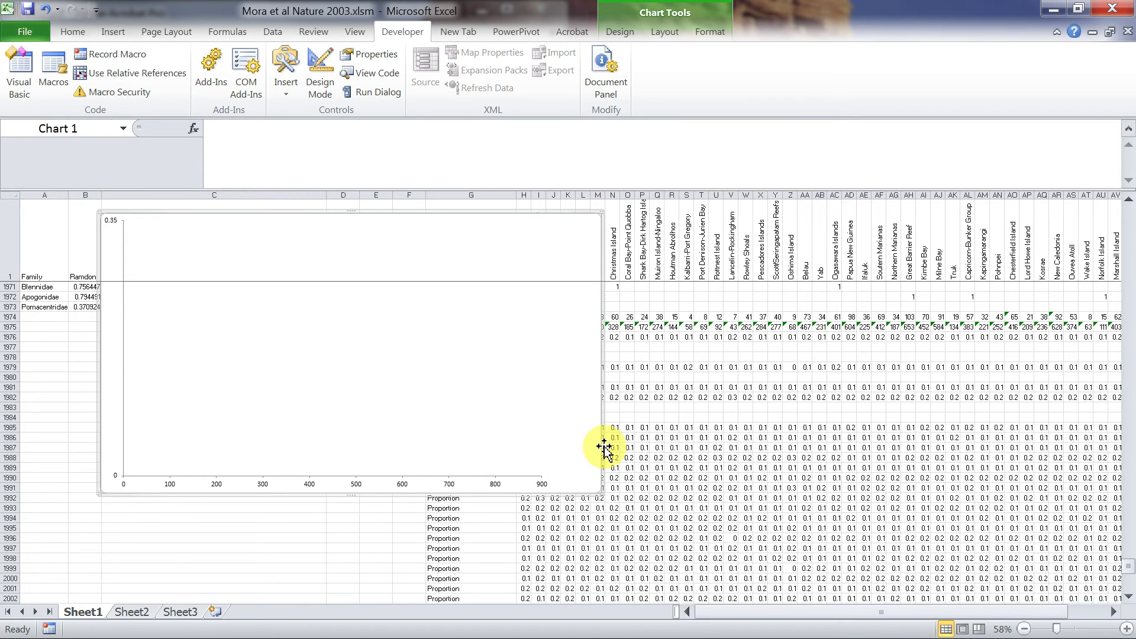
Try repositioning the enlarged scatter chart lower on the sheet, and undo both that move and the last enlargement
{"action": "left_click_drag", "start_coordinate": [601, 446], "coordinate": [585, 537]}
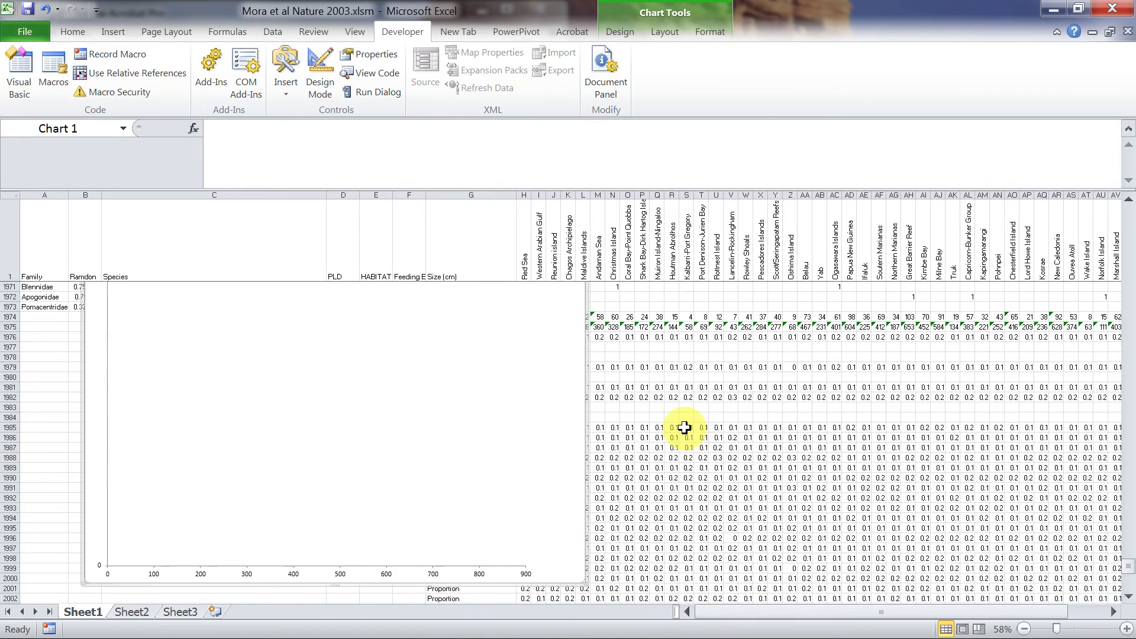
{"action": "scroll", "coordinate": [681, 424], "scroll_direction": "up", "scroll_amount": 7}
{"action": "scroll", "coordinate": [659, 401], "scroll_direction": "down", "scroll_amount": 6}
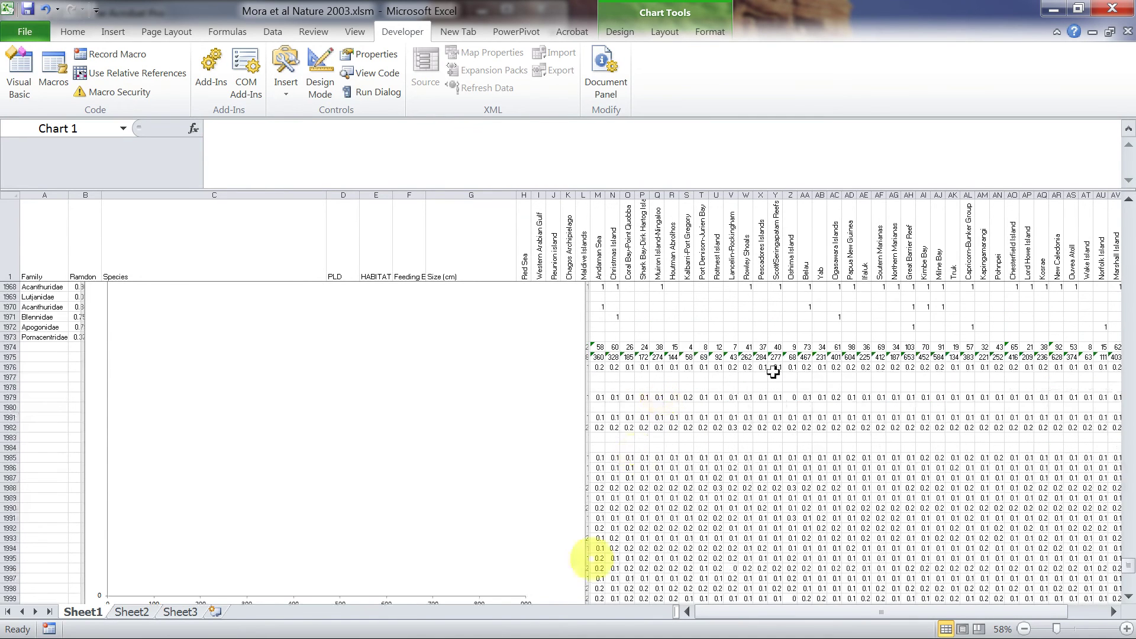
{"action": "scroll", "coordinate": [592, 503], "scroll_direction": "down", "scroll_amount": 3}
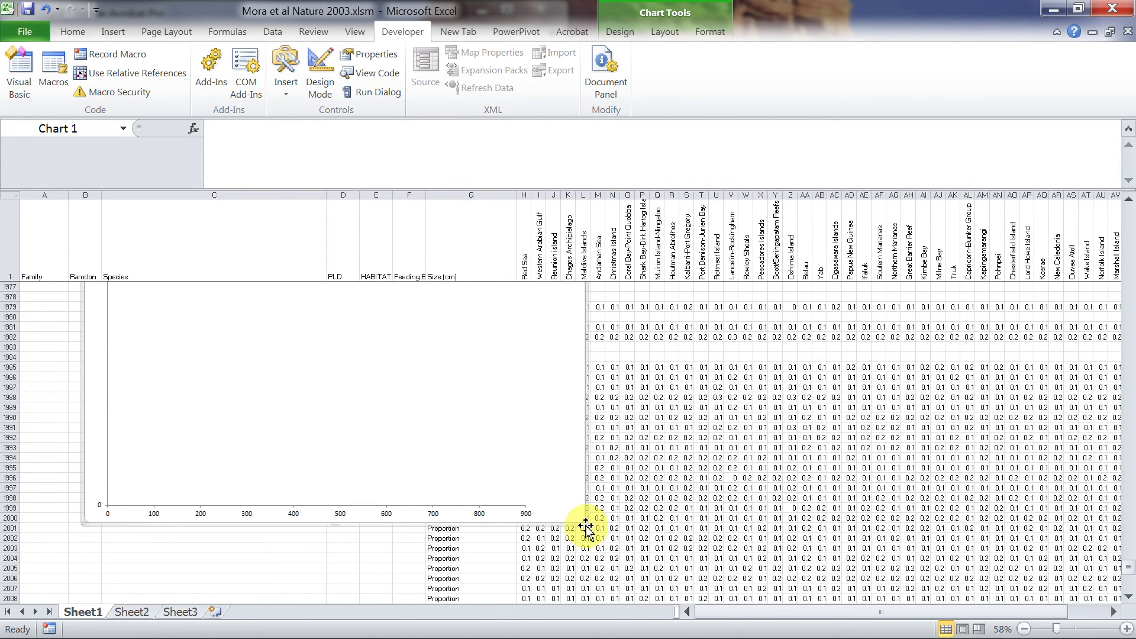
{"action": "left_click", "coordinate": [758, 458]}
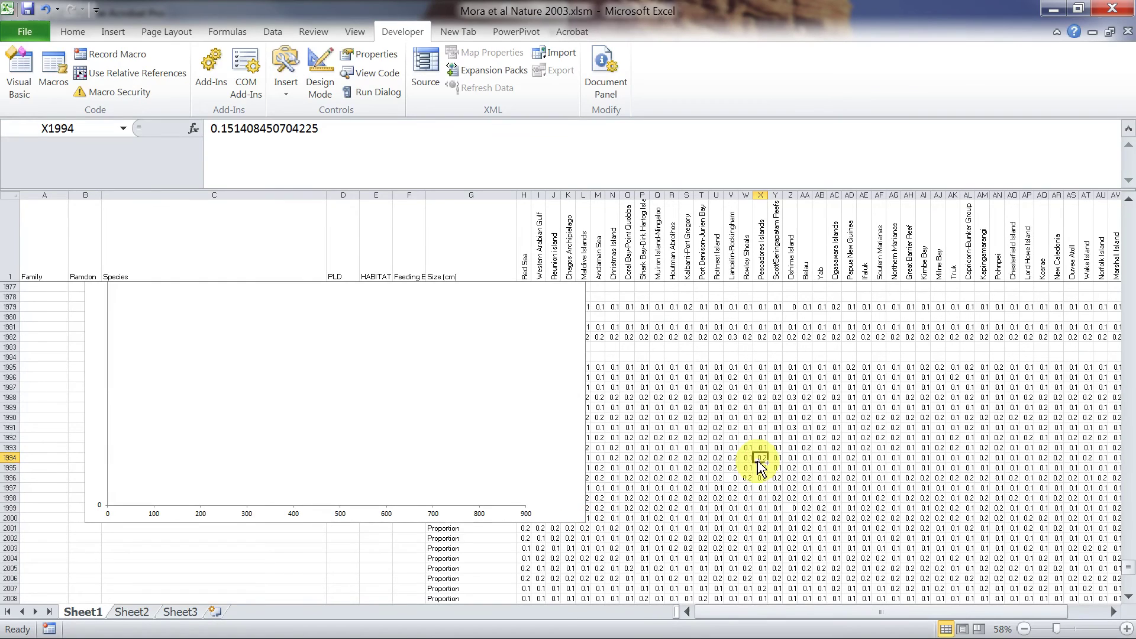
{"action": "key", "text": "ctrl+z"}
{"action": "key", "text": "ctrl+z"}
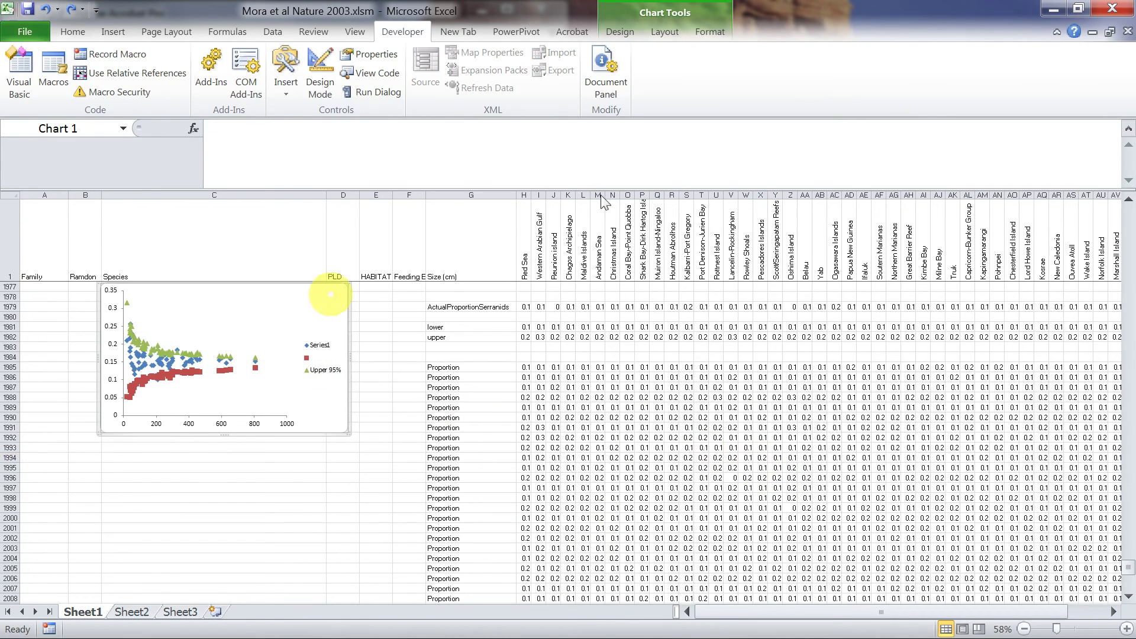
Move the scatter chart up into the frozen header row and enlarge it to span about columns C to K, down to row 12
{"action": "left_click_drag", "start_coordinate": [348, 307], "coordinate": [382, 237]}
{"action": "left_click_drag", "start_coordinate": [1129, 569], "coordinate": [1123, 214]}
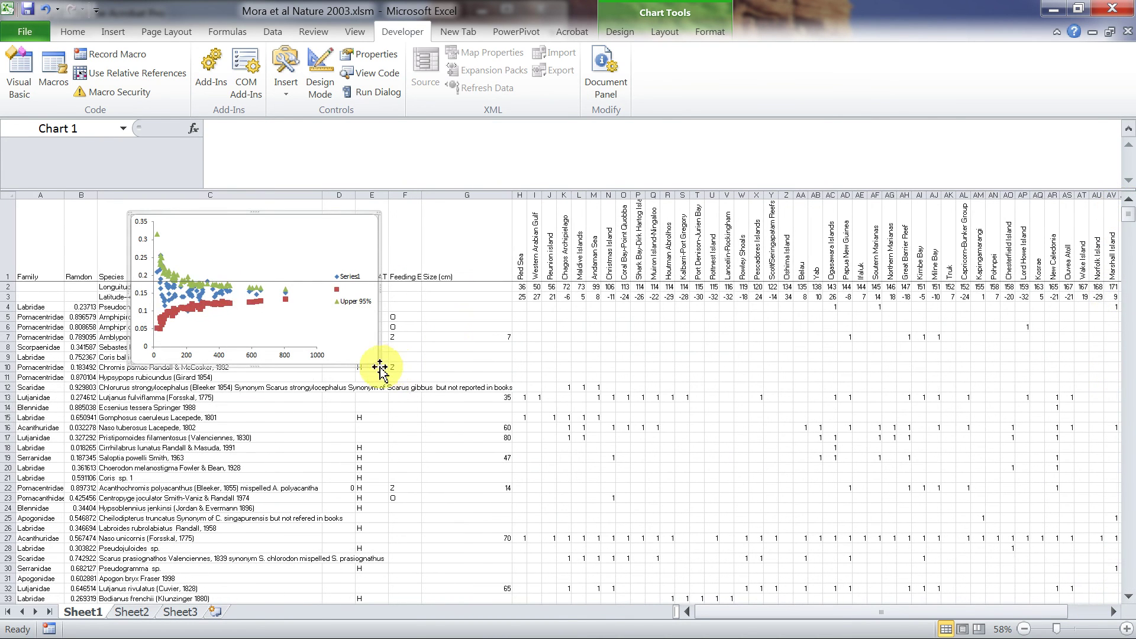
{"action": "left_click_drag", "start_coordinate": [377, 365], "coordinate": [561, 396]}
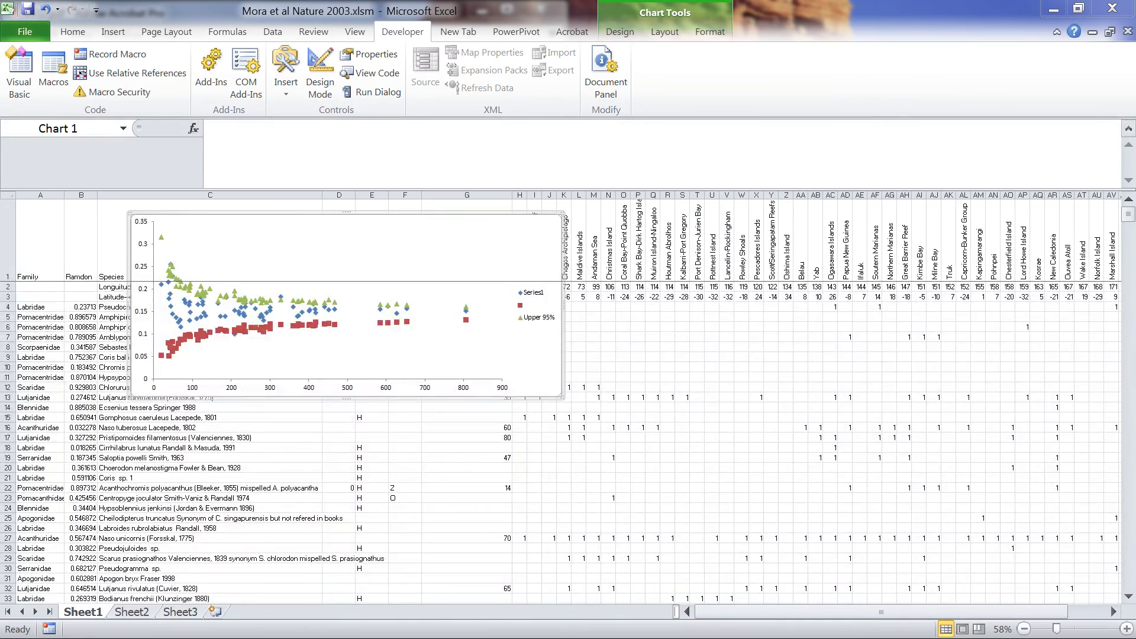
Check the Serranidae plot in 1532.pdf in Adobe Acrobat, return to Excel and move the scatter chart over about columns R to AT
{"action": "key", "text": "alt+Tab"}
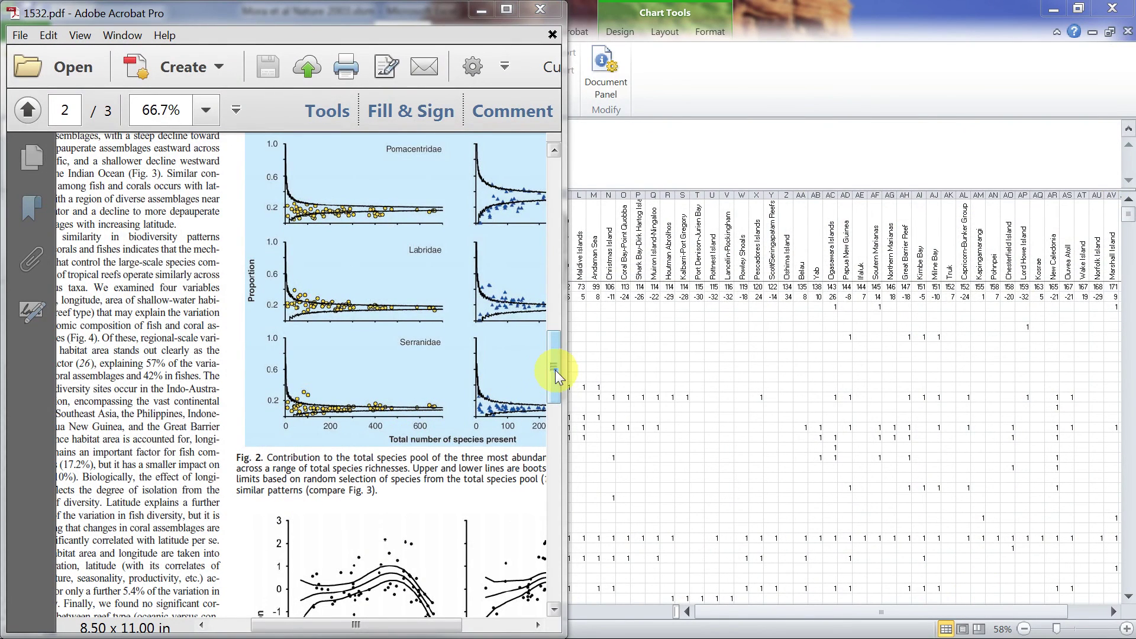
{"action": "left_click_drag", "start_coordinate": [556, 371], "coordinate": [556, 374]}
{"action": "left_click", "coordinate": [829, 435]}
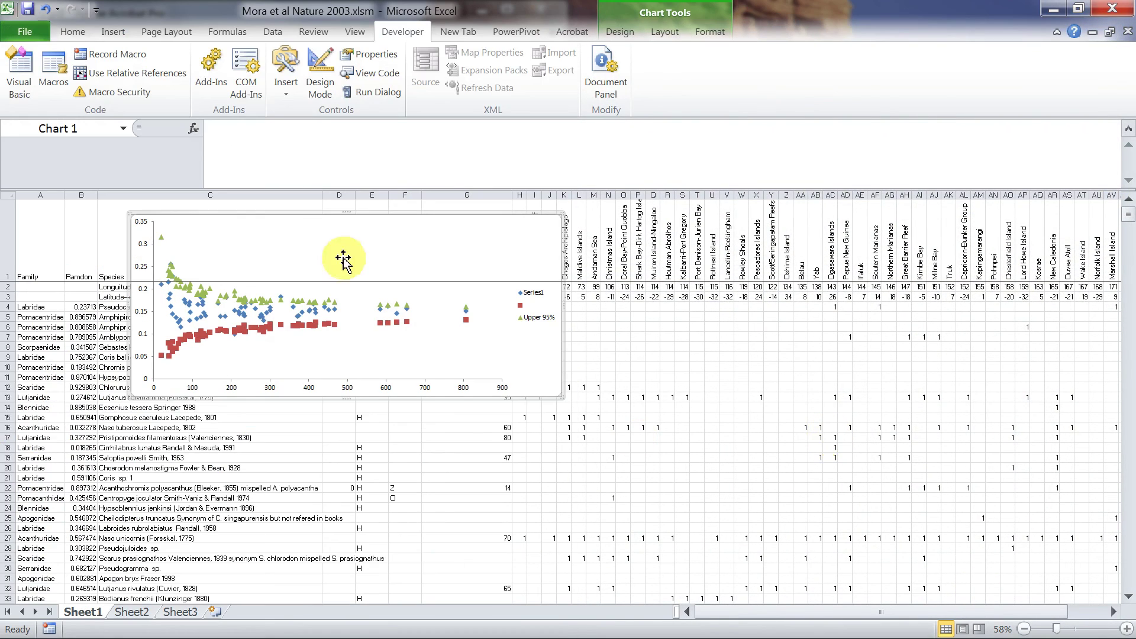
{"action": "left_click_drag", "start_coordinate": [359, 216], "coordinate": [885, 236]}
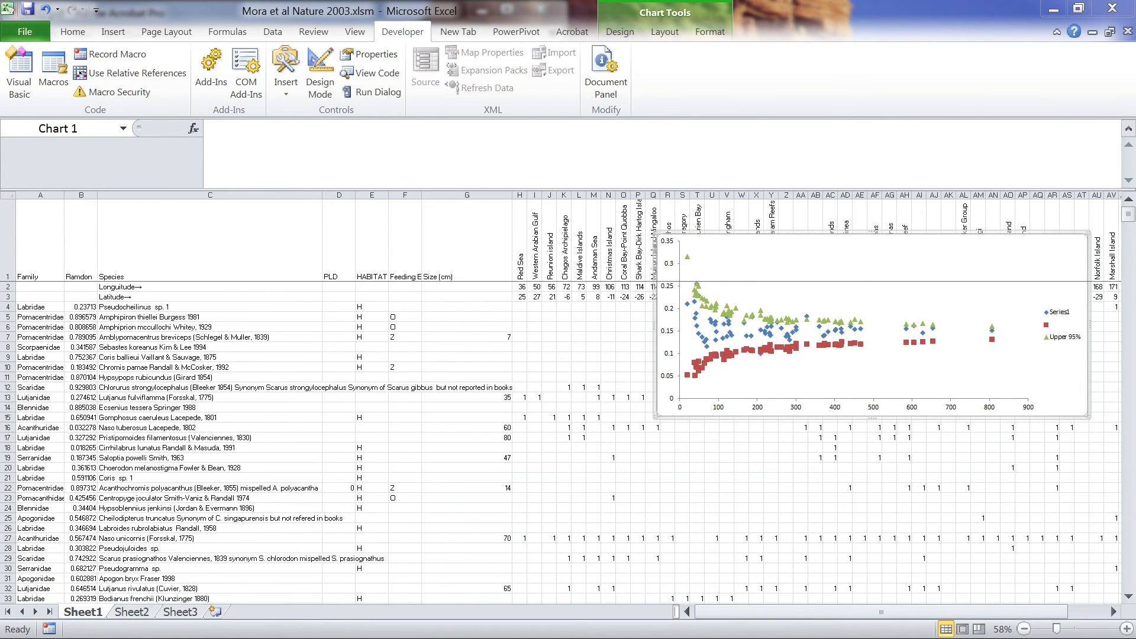
Switch to 1532.pdf in Adobe Acrobat and compare its Fig. 2 Serranidae plot with the scatter chart, continuing to Fig. 3
{"action": "key", "text": "alt+Tab"}
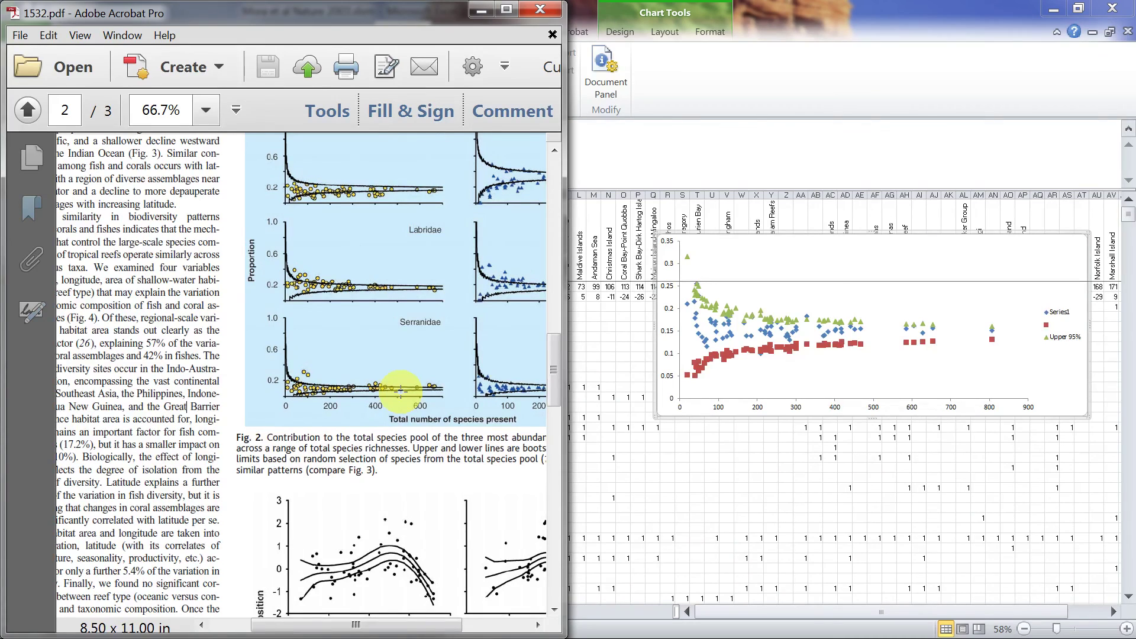
{"action": "left_click", "coordinate": [555, 381]}
{"action": "left_click_drag", "start_coordinate": [555, 381], "coordinate": [556, 433]}
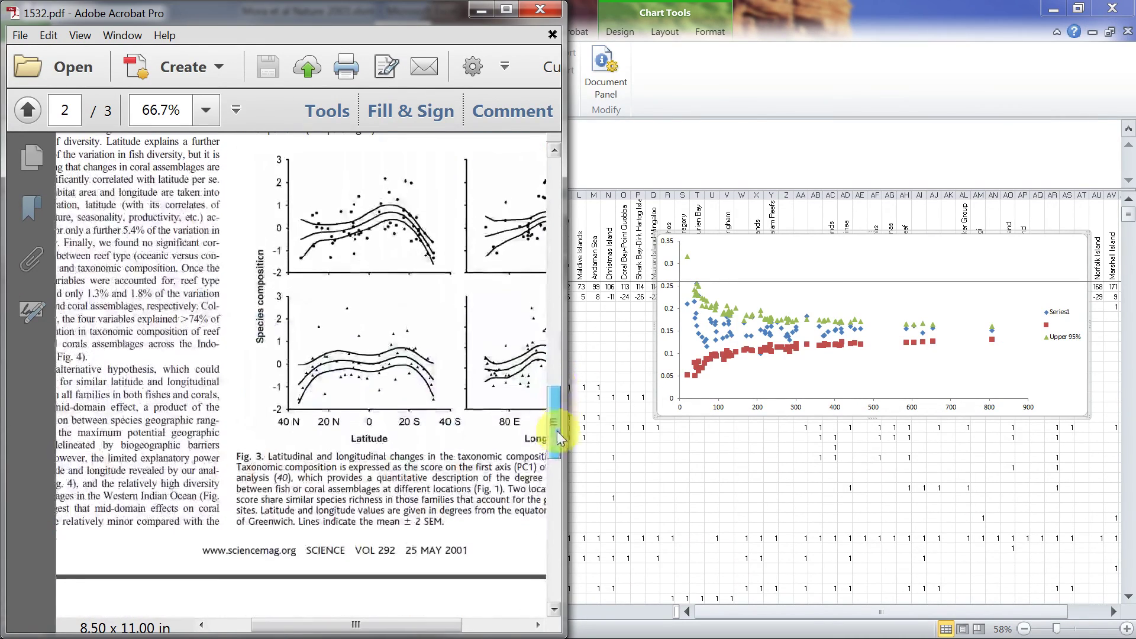